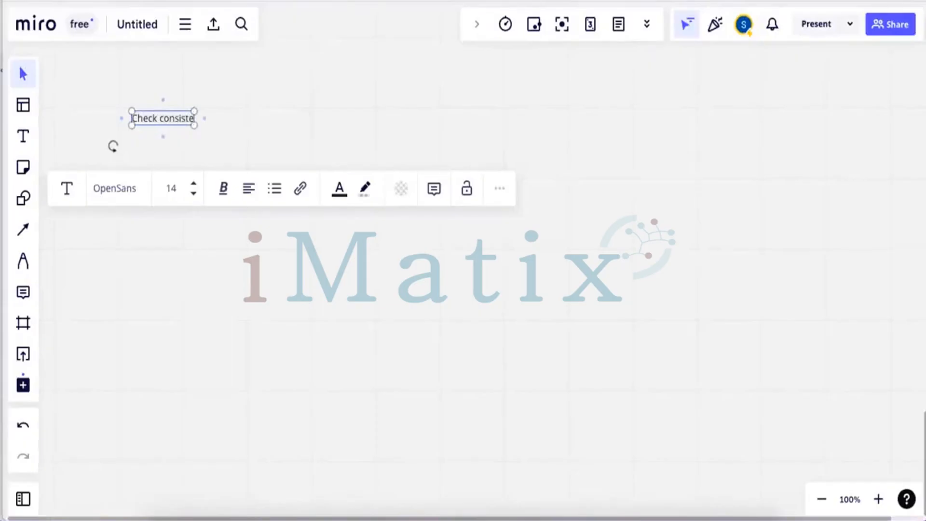
Complete the note text so it reads 'Check consistency of system SICK'
text(system  SICK)
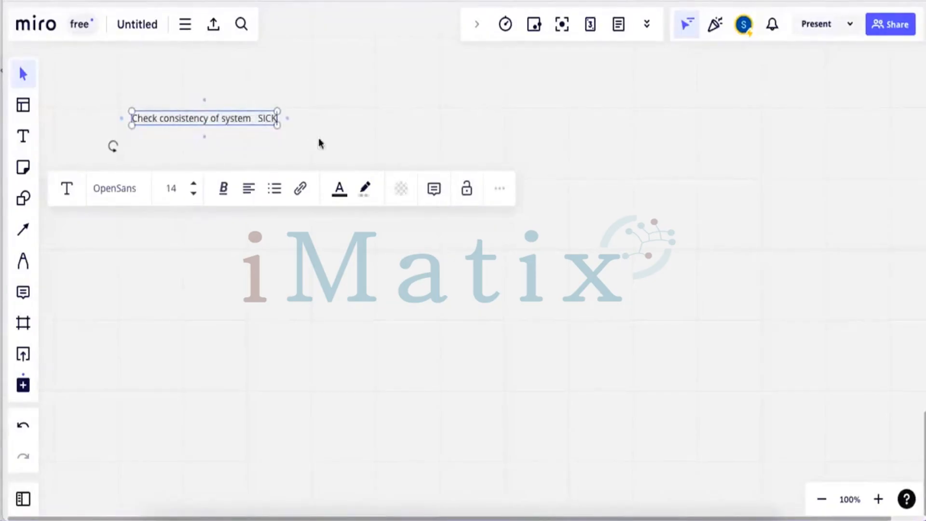
Nudge the note slightly up-left and add two new lines below the SICK entry
click(354, 137)
drag(240, 124, 231, 121)
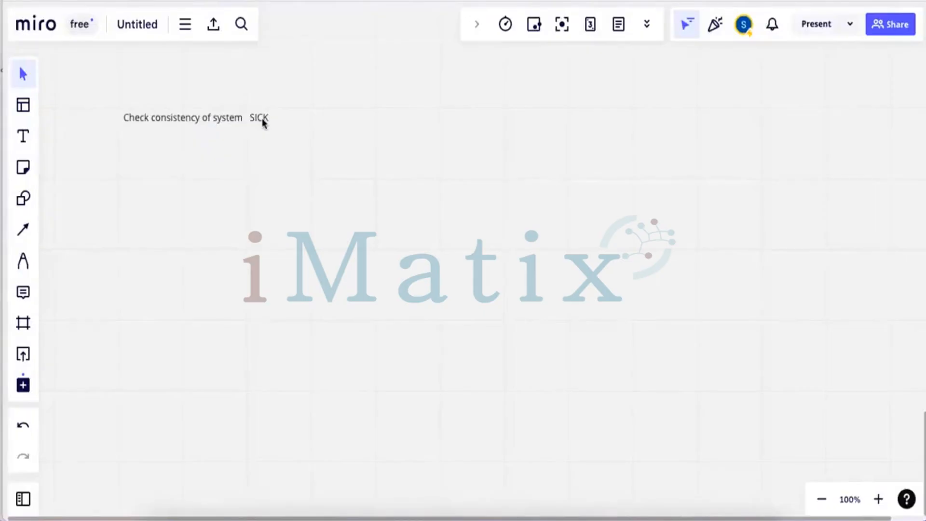
click(263, 121)
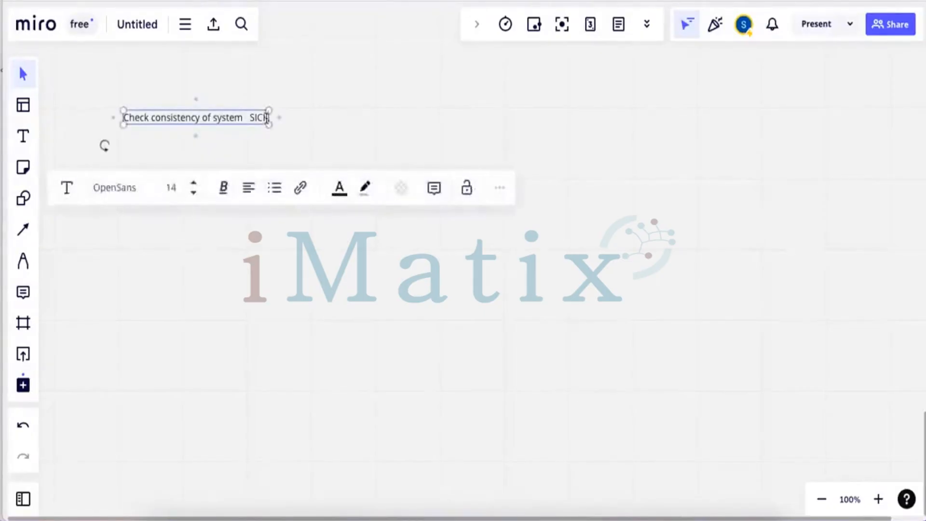
key(Return)
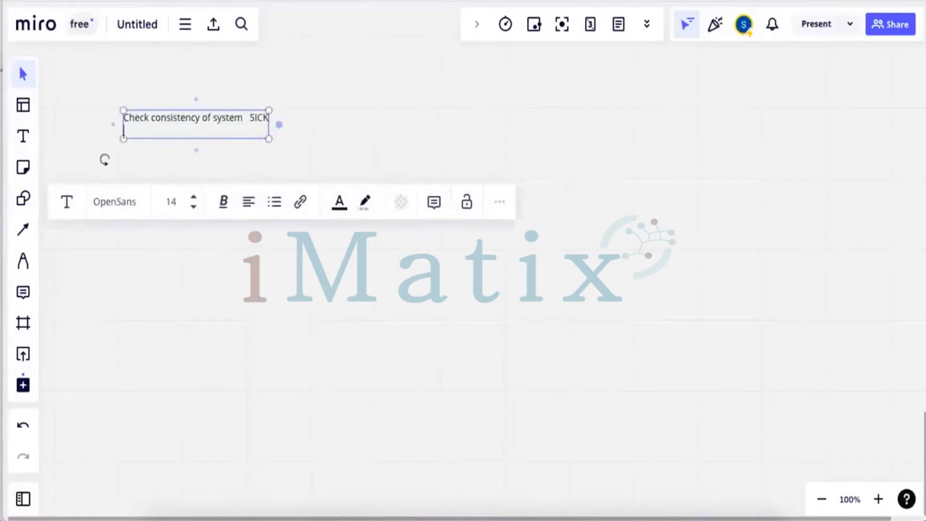
key(Return)
Type the second line 'Apply License SLICENSE', fixing typing mistakes along the way
text(Ap)
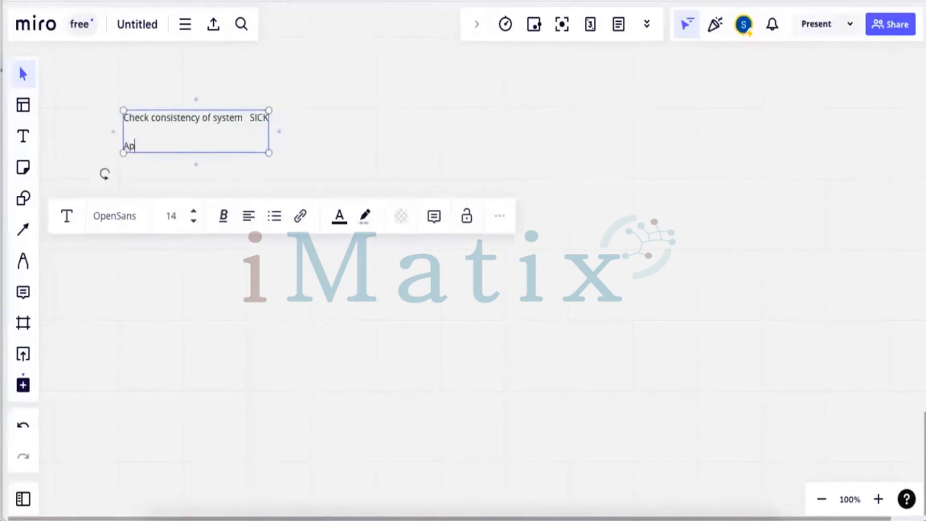
text(ply Licences)
key(BackSpace)
text(se   )
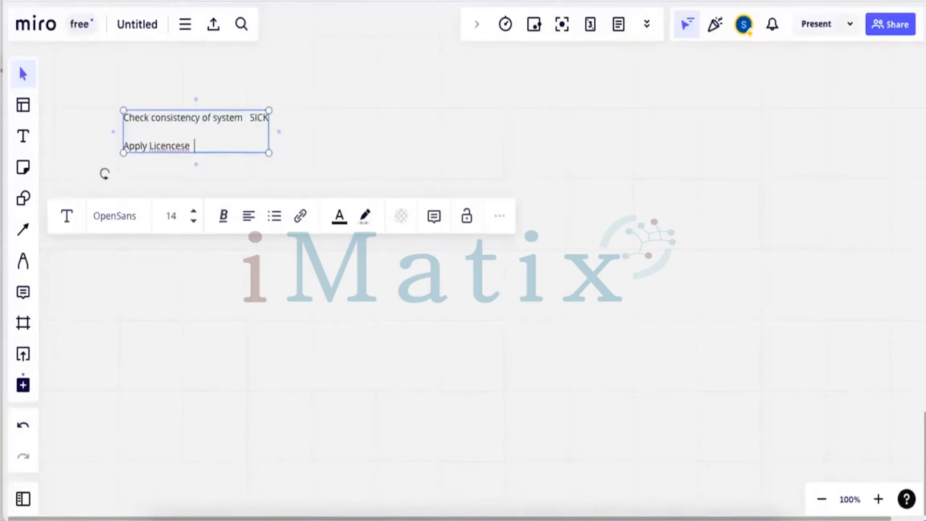
text(SLICENCE)
key(BackSpace)
key(BackSpace)
text(SE)
Widen the note and apply spelling suggestions to correct 'License' and 'SLICENSE'
drag(268, 134, 275, 135)
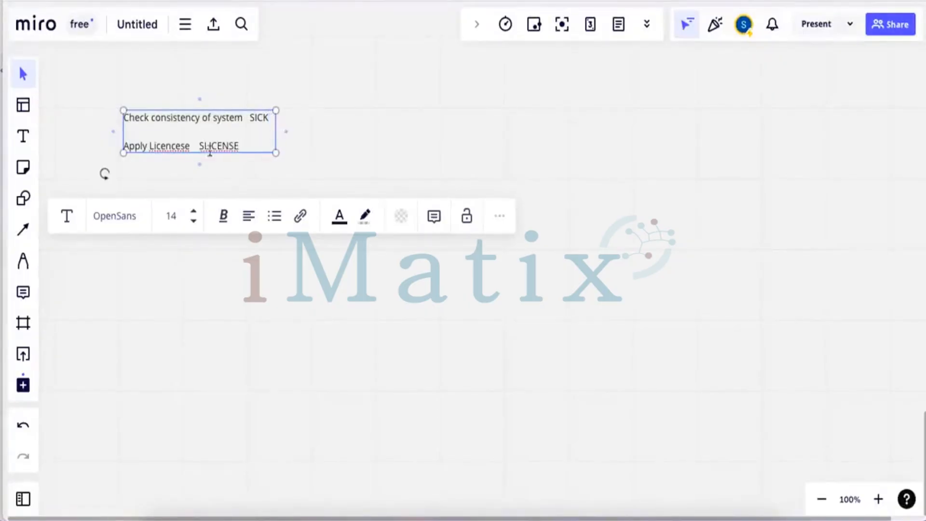
right_click(178, 152)
click(193, 159)
right_click(215, 147)
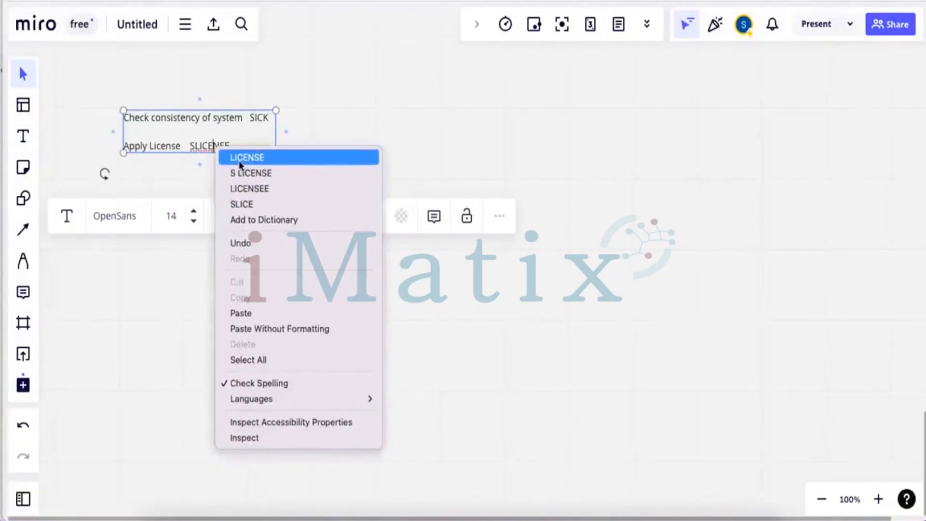
click(239, 162)
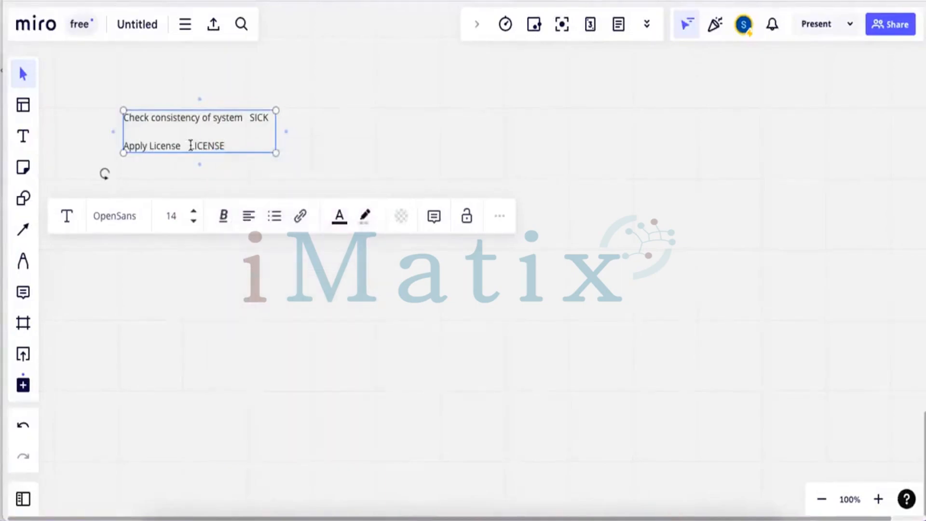
Restore the S in SLICENSE and add the line 'Create Clients SCC4'
click(190, 146)
text(S)
click(247, 149)
key(Return)
key(Return)
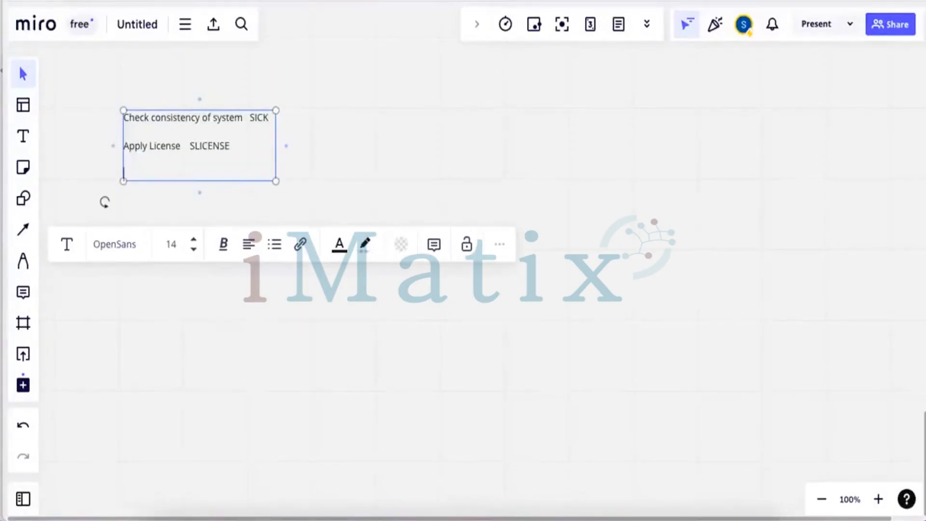
text(Crete)
key(BackSpace)
key(BackSpace)
text(ate Clients    S)
key(BackSpace)
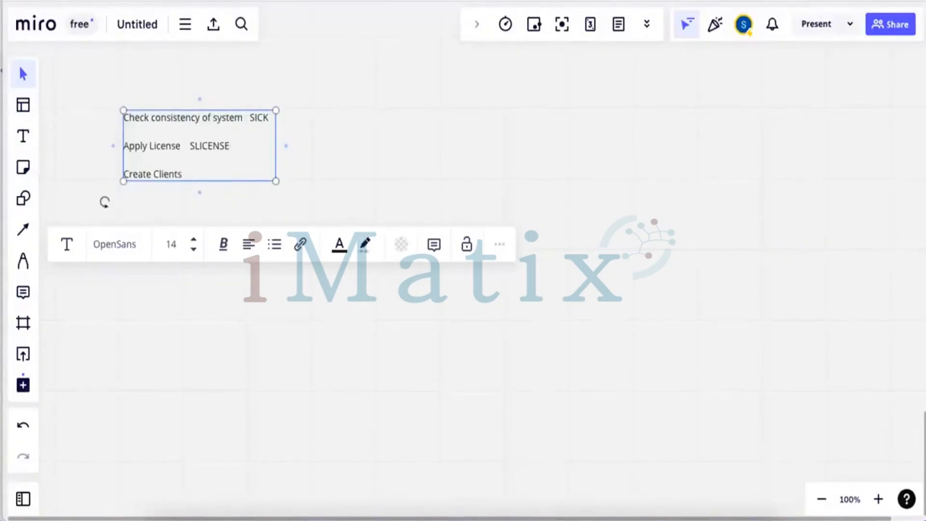
text(SCC4)
Add the lines 'Change Paratmeters RZ11/ RZ10', 'Create users SU01' and 'Create Roles PFCG'
key(Return)
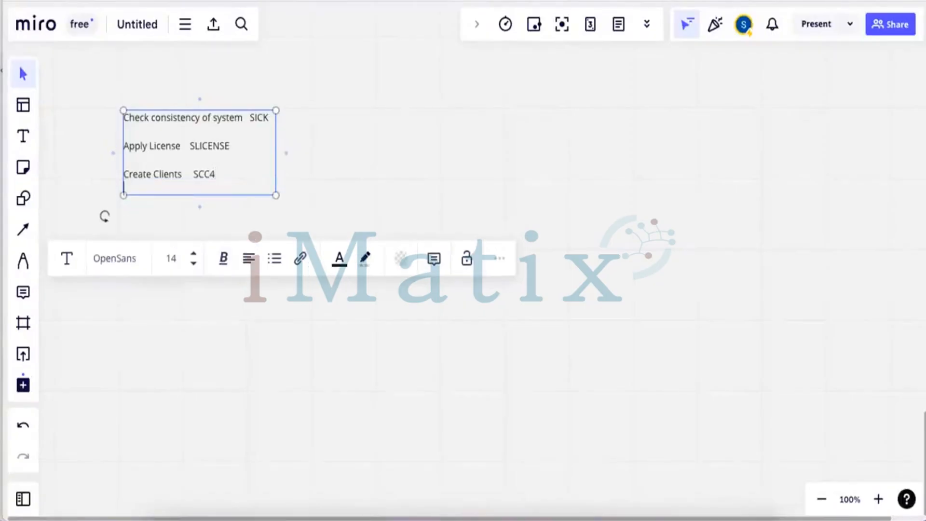
text(Chan)
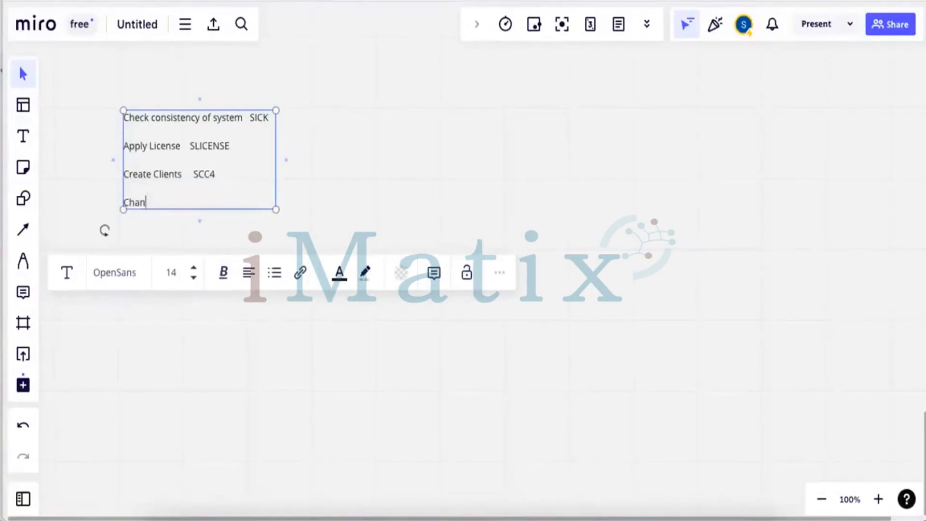
text(ge Paratmeters )
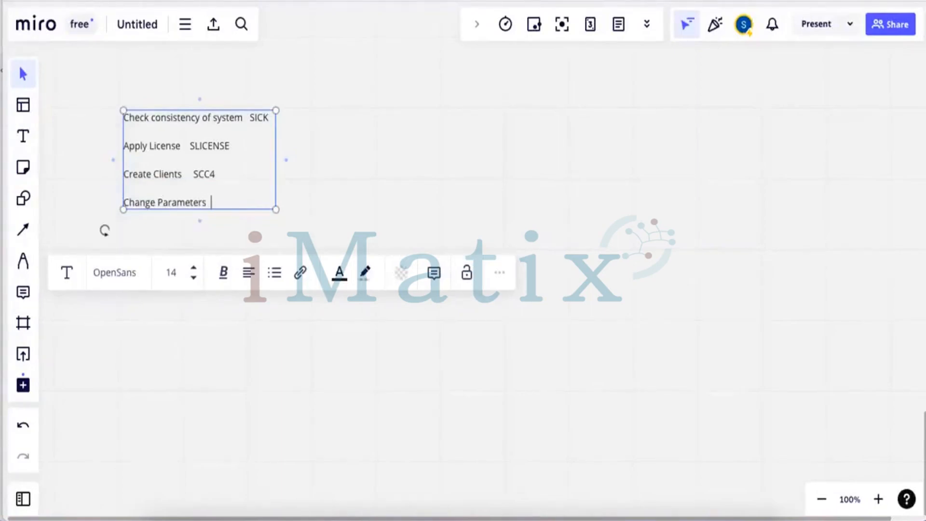
text( RZ11/ RZ10)
key(Return)
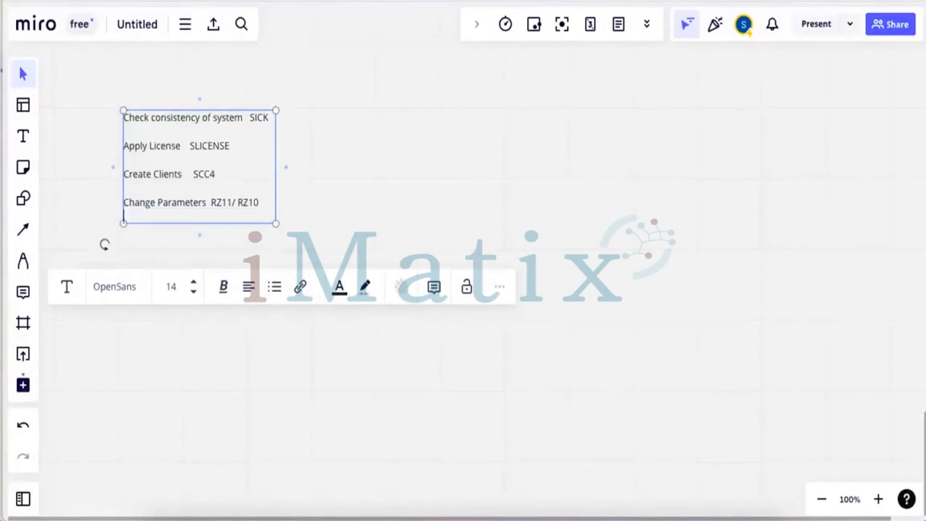
key(Return)
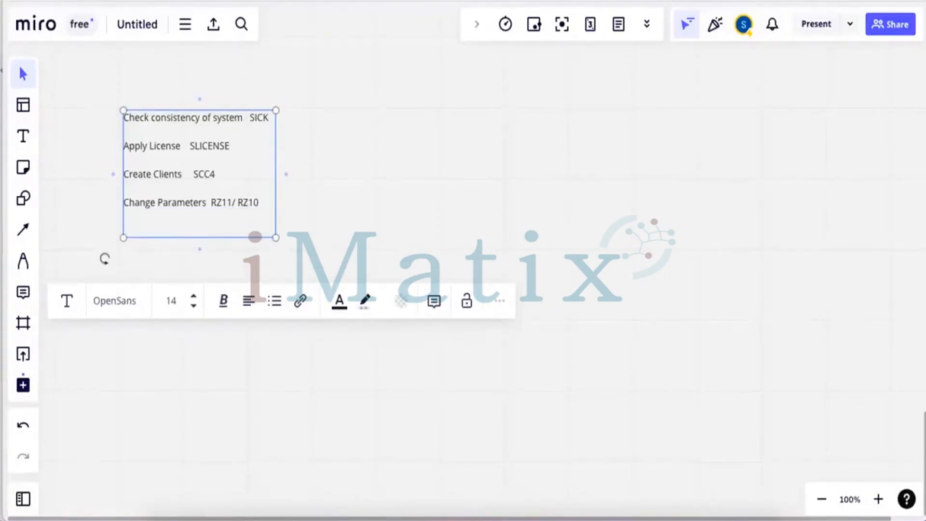
text(Cretes)
key(BackSpace)
key(BackSpace)
key(BackSpace)
key(BackSpace)
text(ate users     SU01)
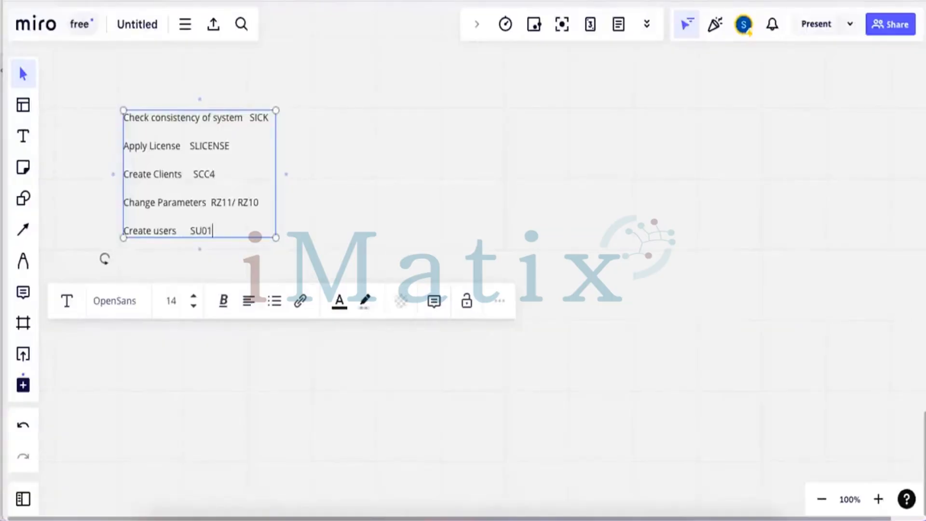
key(Return)
text(Create Roles    PFCG)
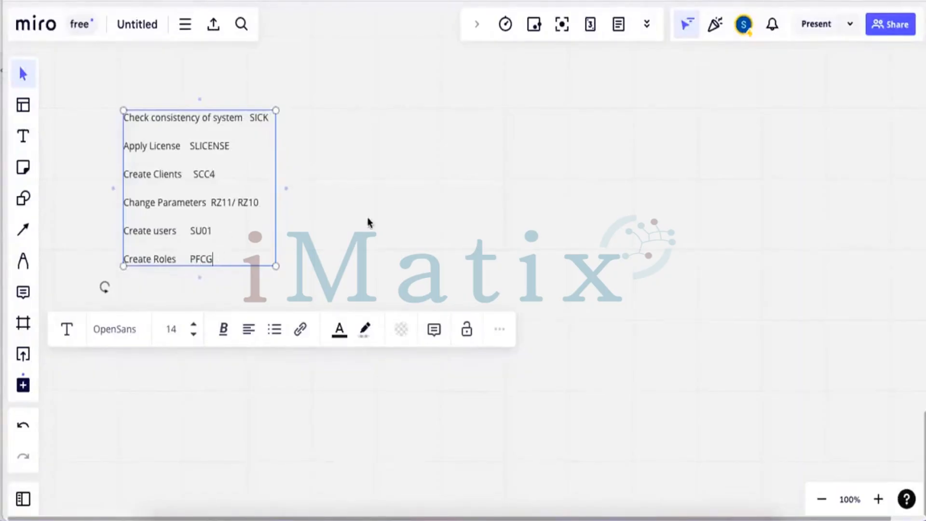
key(Return)
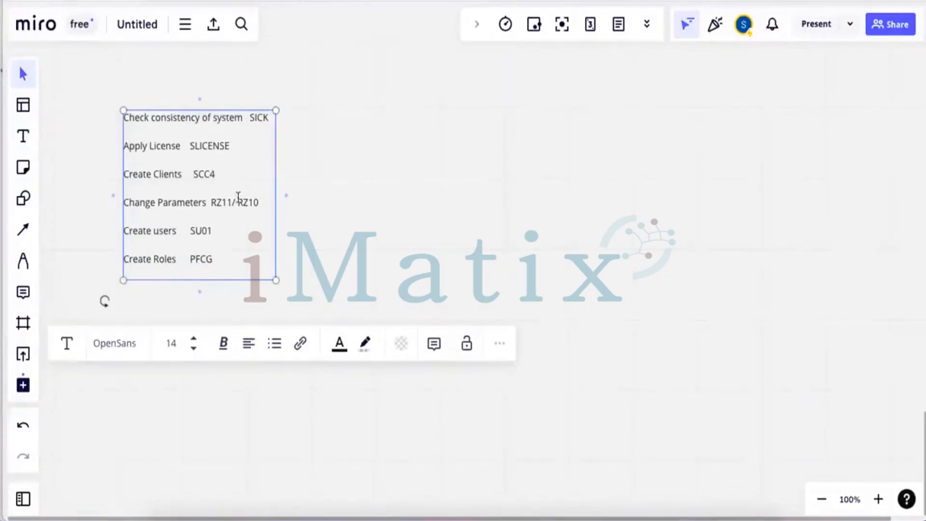
Screenshot the finished six-step list and pick a saved PC in Remote Desktop
click(428, 173)
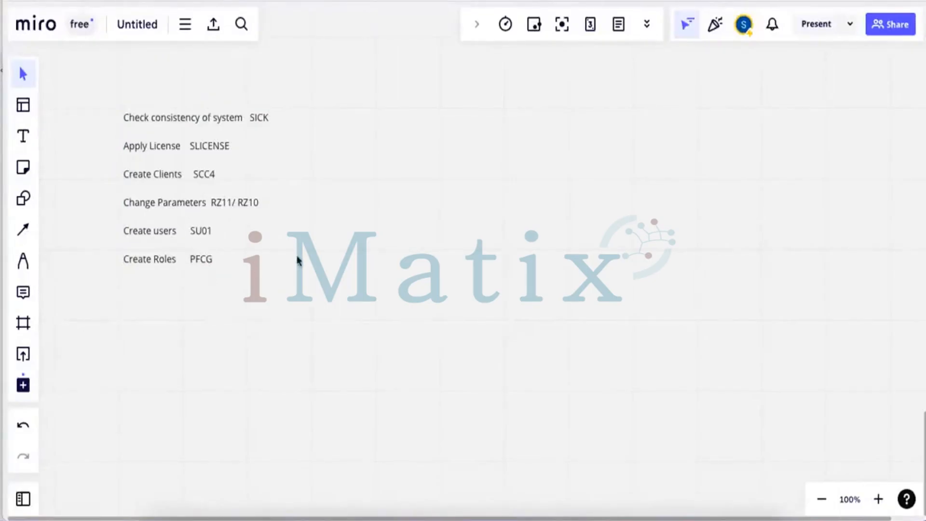
key(super+shift+4)
drag(108, 100, 317, 278)
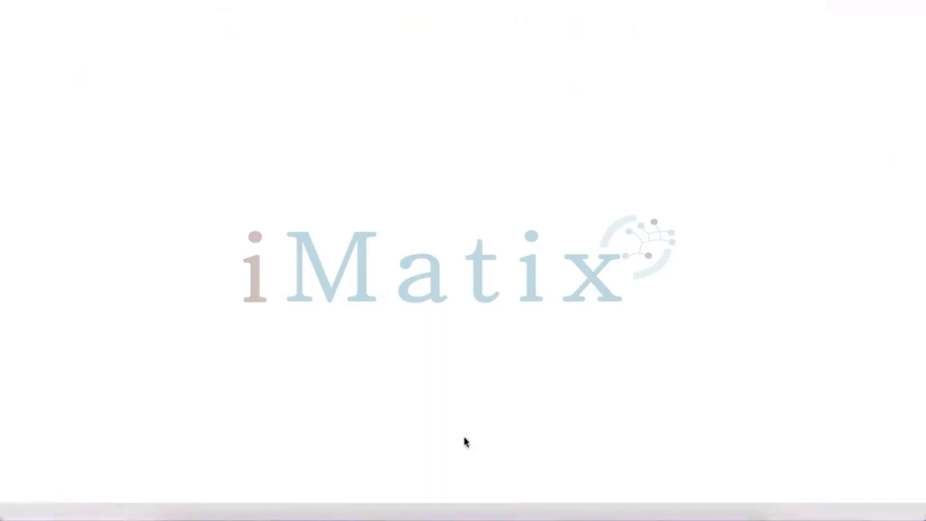
click(243, 259)
Connect to the Training PC, entering the account password and accepting the certificate warning
key(Down)
key(Down)
key(Down)
key(Down)
key(Down)
key(Down)
key(Down)
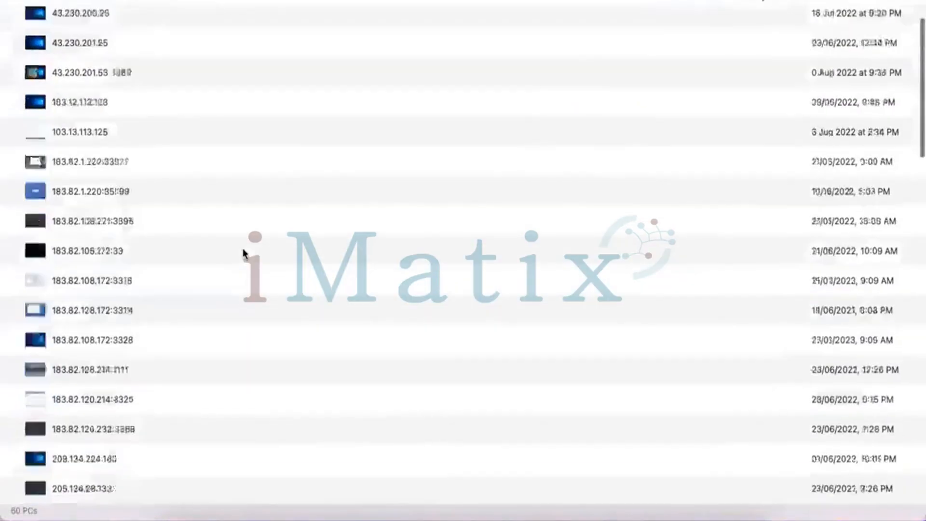
key(Down)
key(Down)
key(Down)
key(Down)
key(Down)
key(Down)
key(Down)
key(Down)
key(Down)
key(Down)
key(Down)
key(Down)
key(Down)
key(Down)
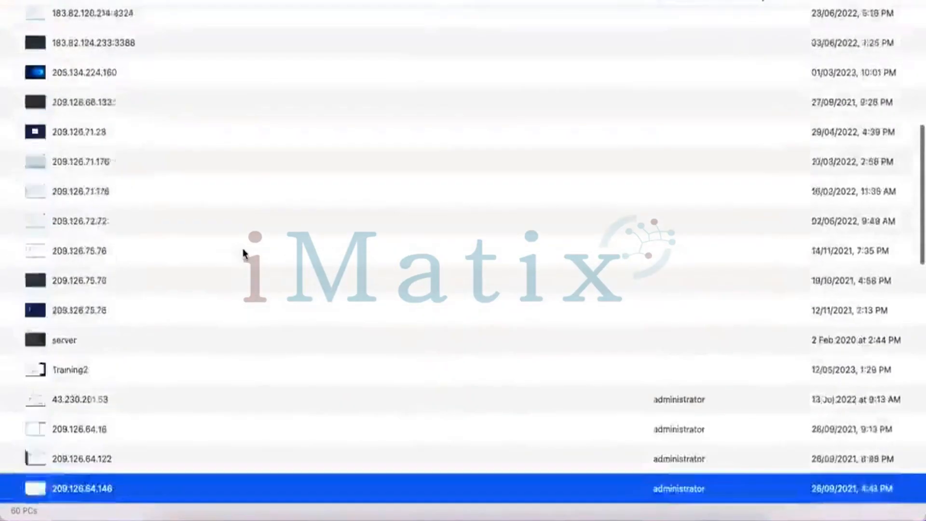
key(Down)
key(Down)
key(Down)
key(Down)
key(Down)
key(Down)
key(Down)
key(Down)
key(Down)
key(Down)
key(Down)
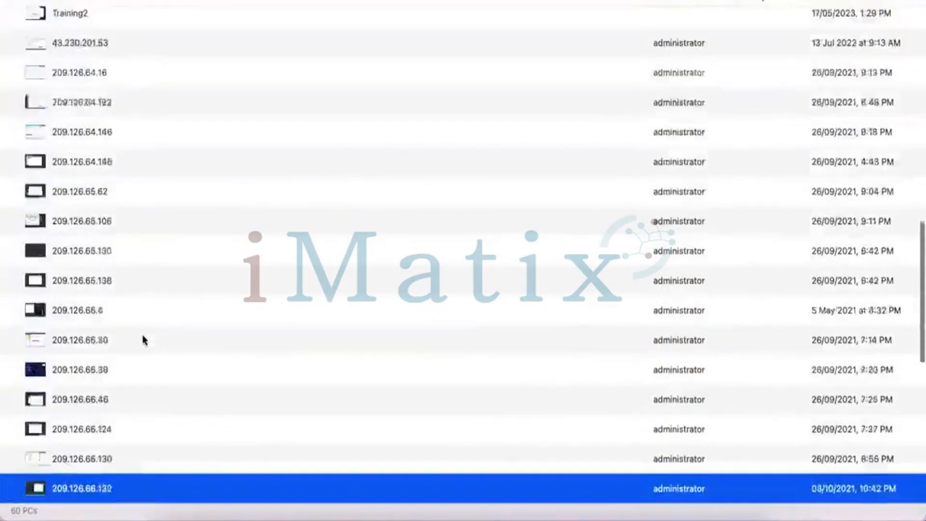
key(Down)
key(Down)
key(Down)
key(Down)
key(Down)
key(Down)
key(Down)
key(Down)
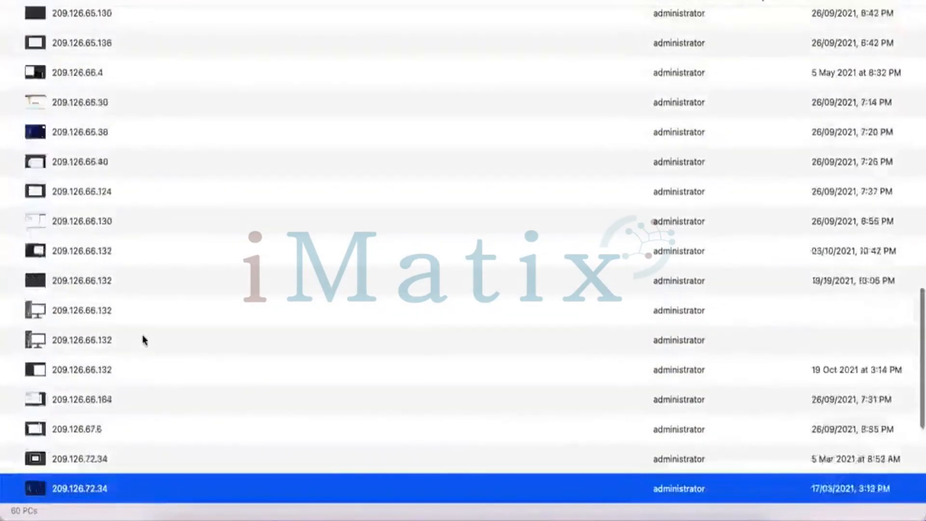
key(Down)
key(Down)
key(Down)
key(Down)
key(Down)
key(Down)
key(Down)
key(Down)
key(Down)
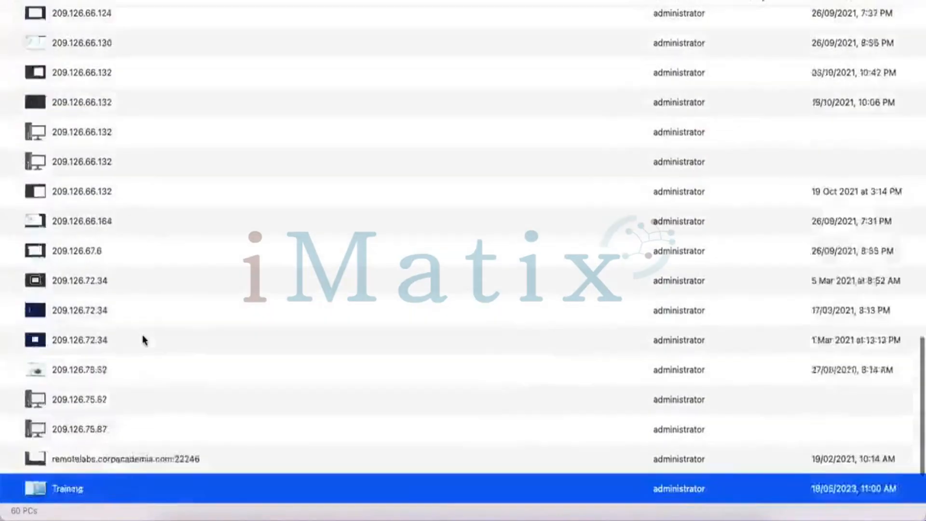
double_click(59, 403)
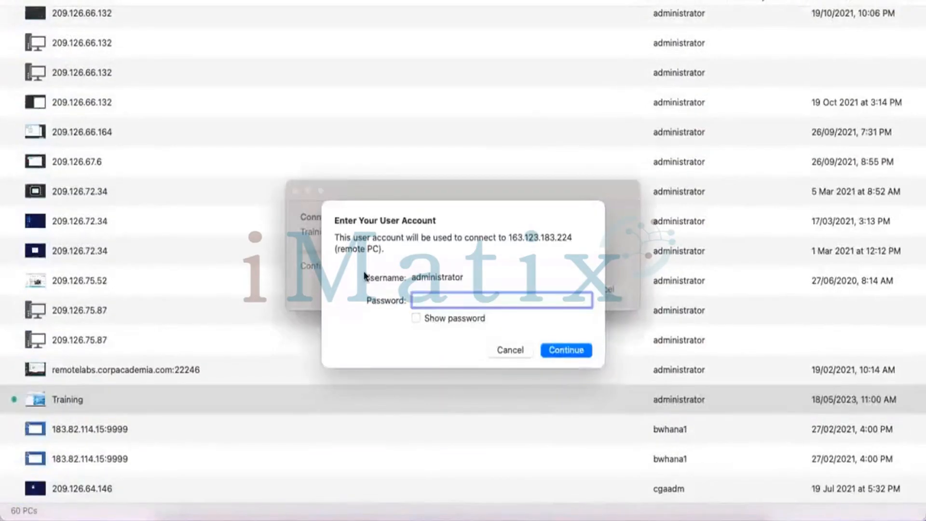
text(••••••••••••)
key(Return)
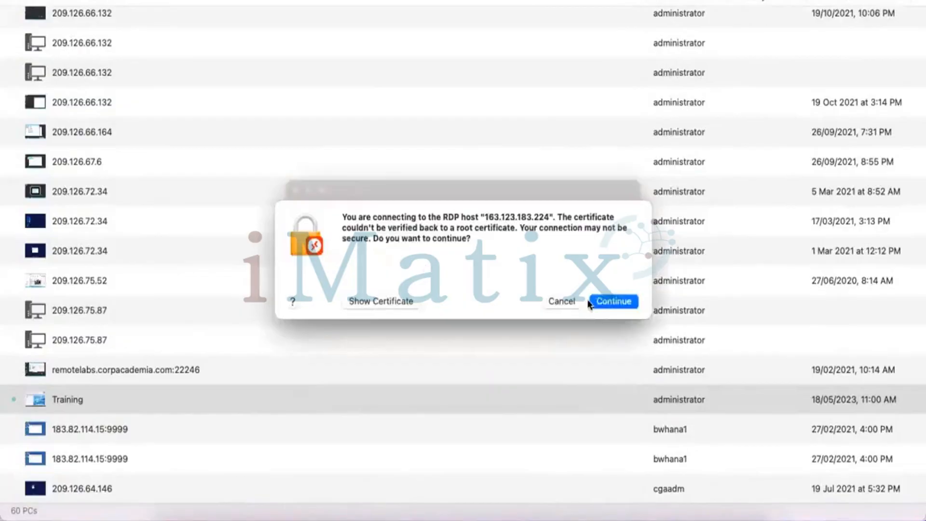
click(600, 302)
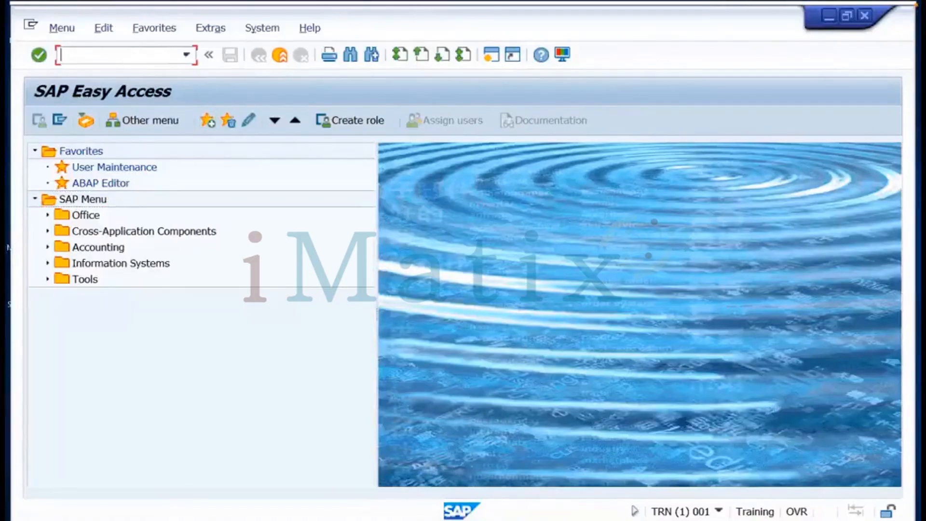
Run the SICK transaction to confirm no errors, then focus the command field
text(sick)
key(Return)
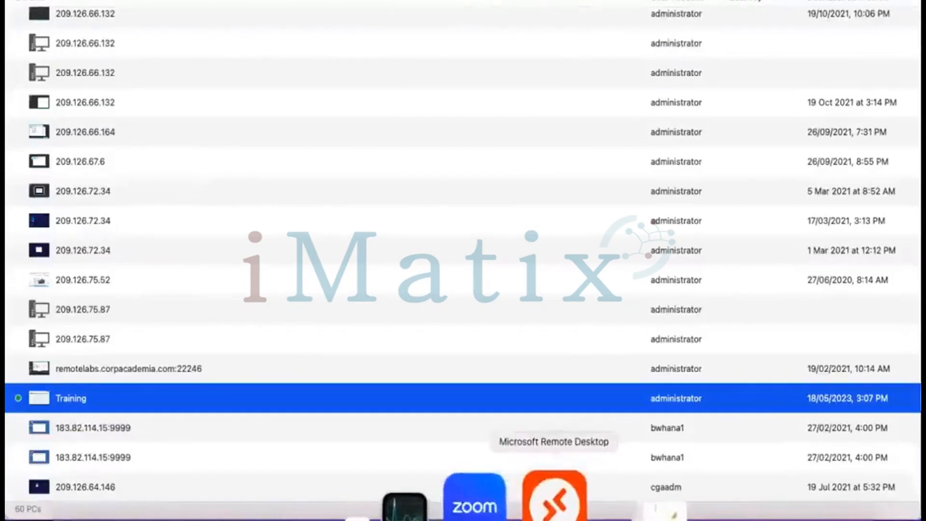
click(553, 497)
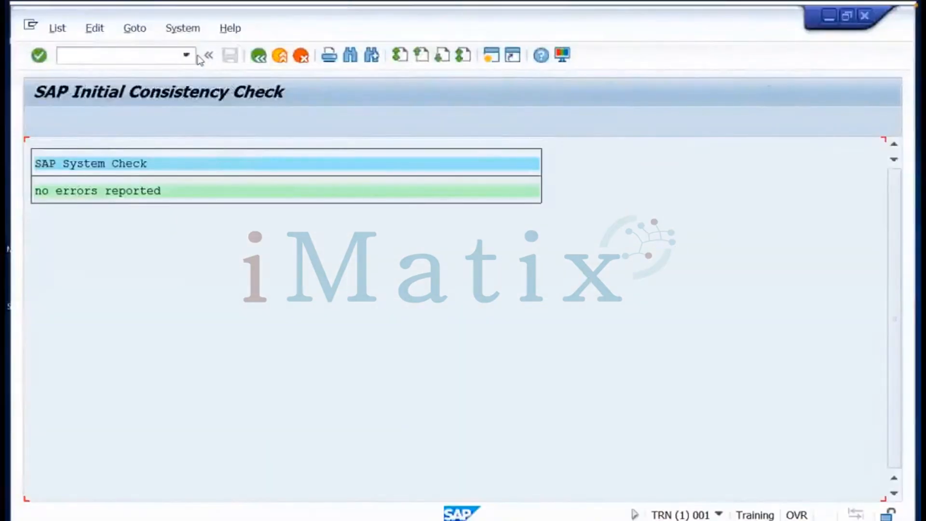
click(146, 58)
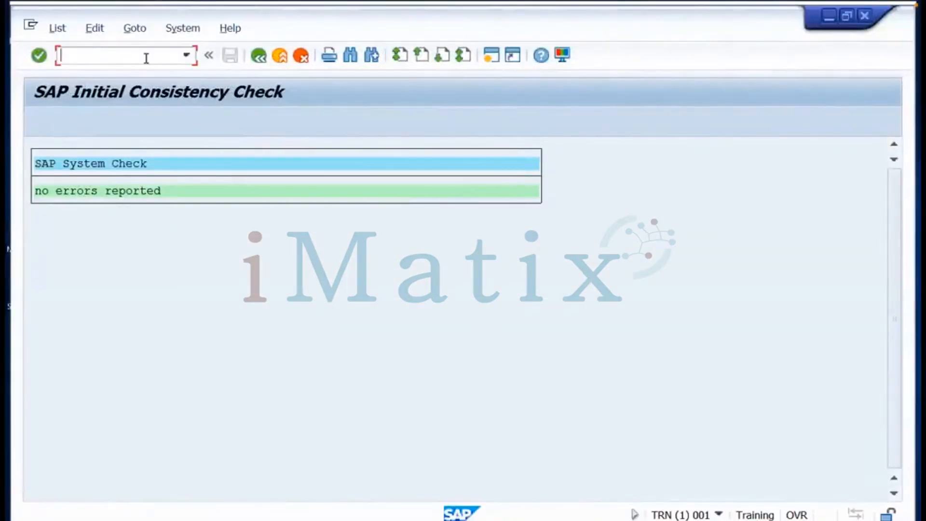
Run transaction /nslicense, correcting the misspelled code first
text(/nslic)
text(nese)
key(BackSpace)
key(BackSpace)
key(BackSpace)
key(BackSpace)
key(BackSpace)
text(cense)
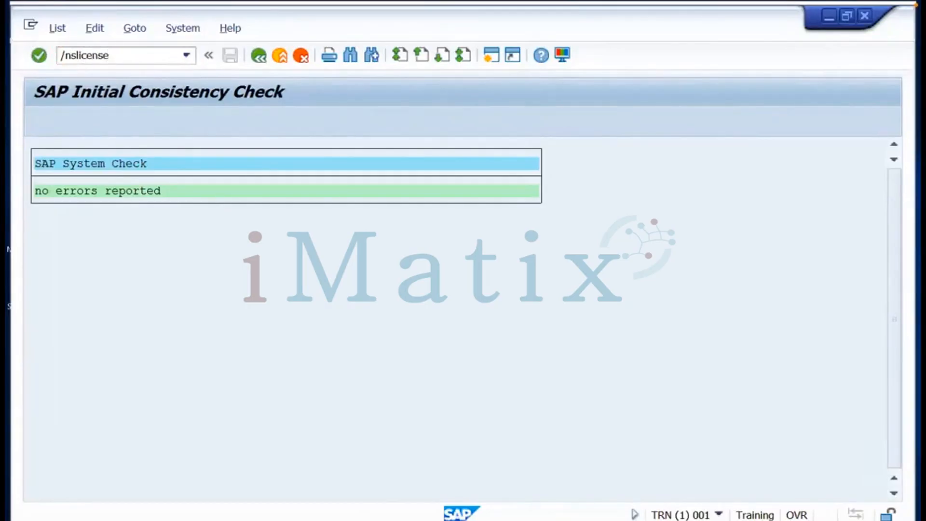
key(Return)
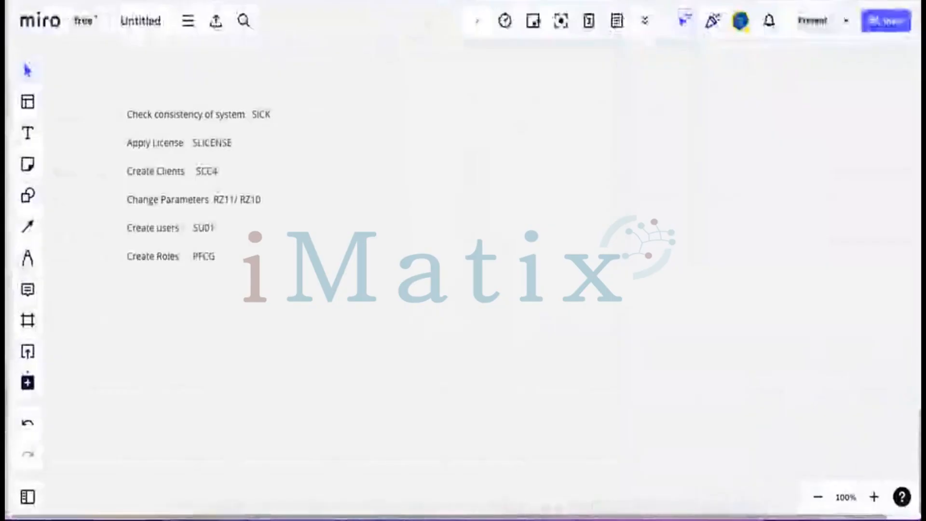
Load support.sap.com in a new Firefox tab and go to the licence key request page
key(super+t)
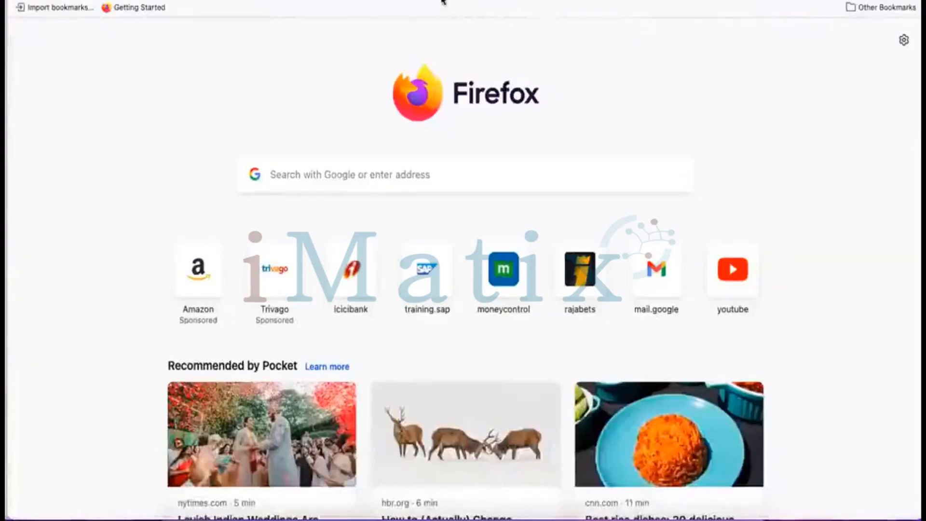
text(support.sap)
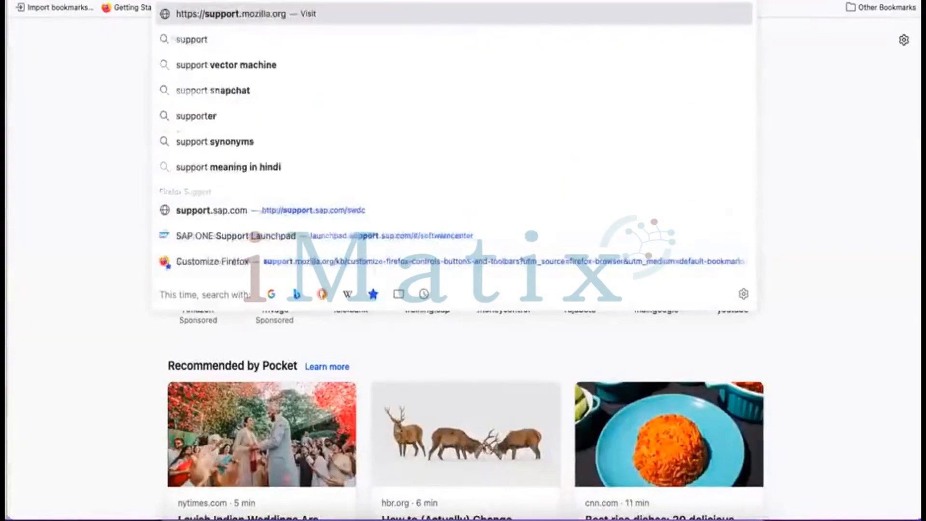
text(.com)
key(Return)
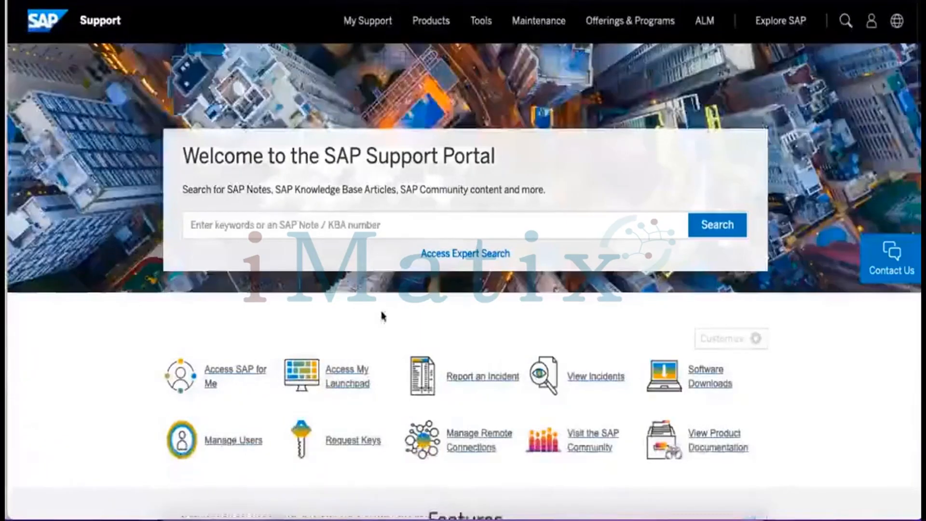
click(351, 449)
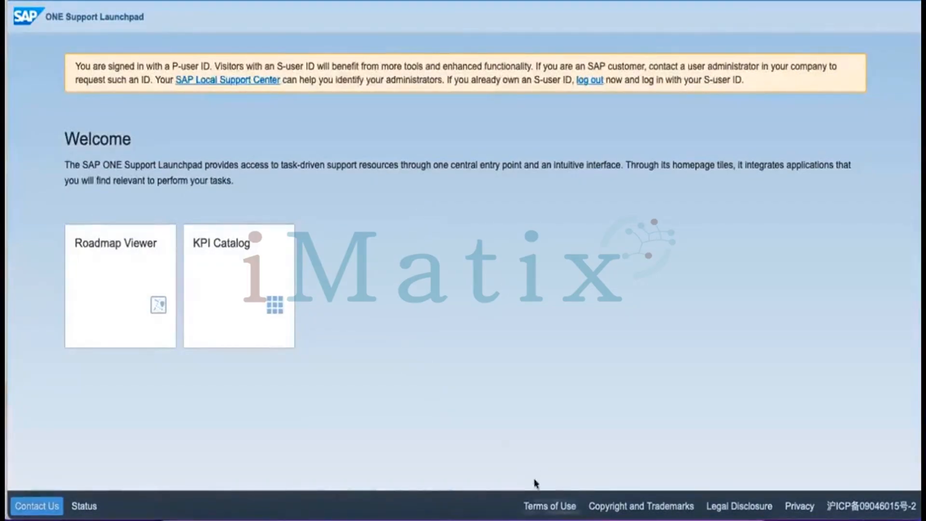
Return to SAP License Administration, view Request License Key, then Current Settings
click(548, 492)
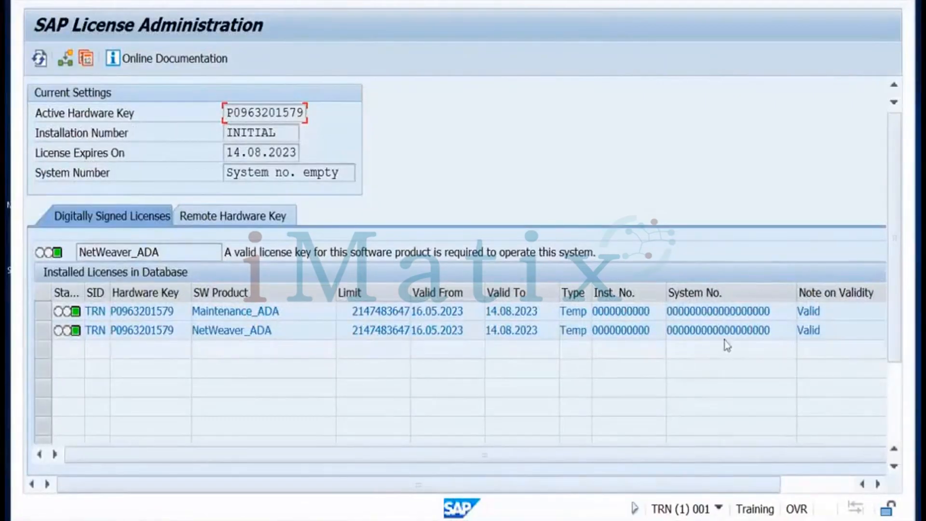
click(895, 402)
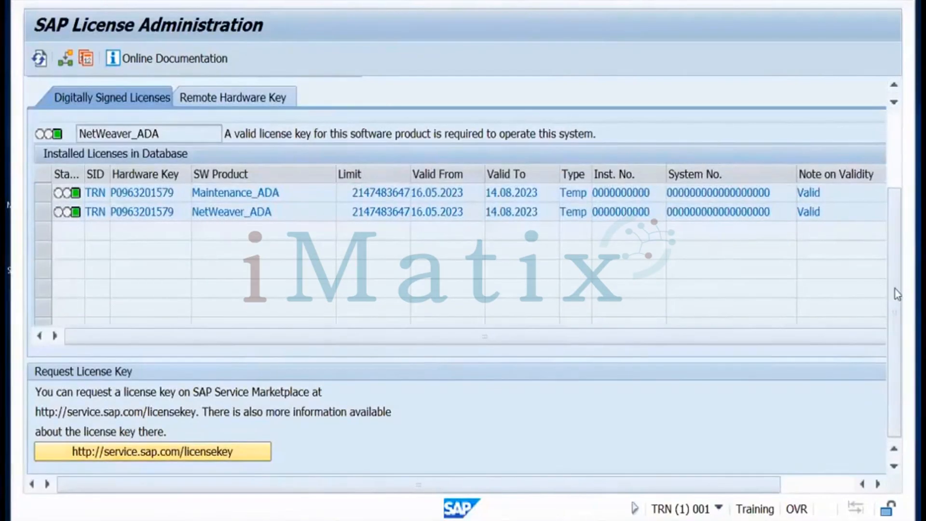
click(66, 60)
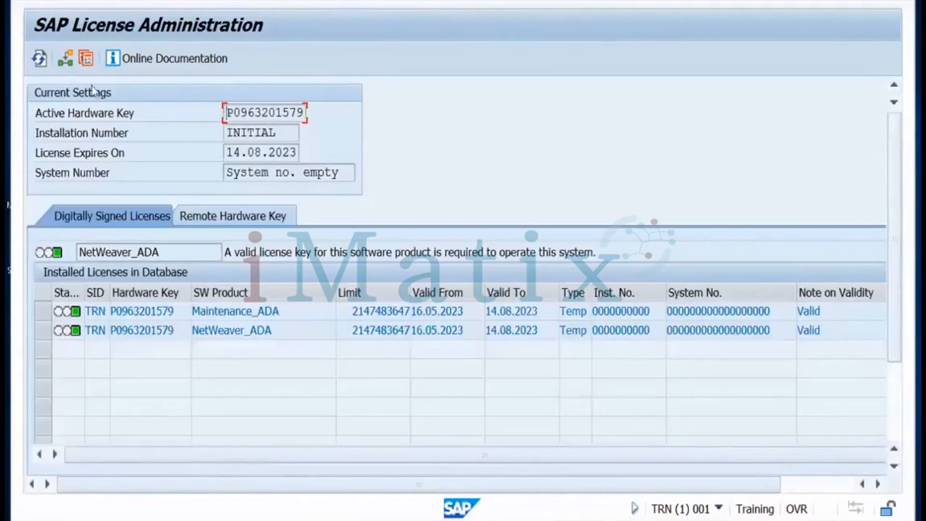
click(66, 60)
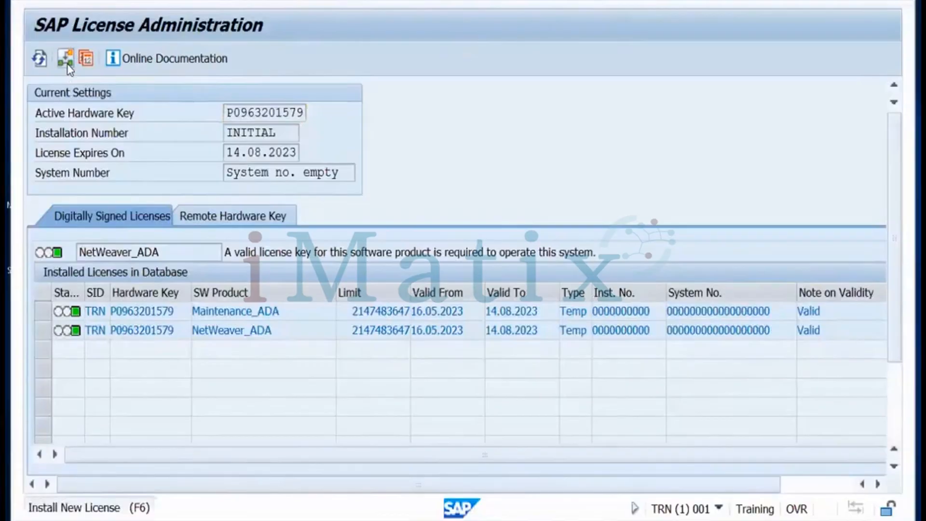
click(66, 61)
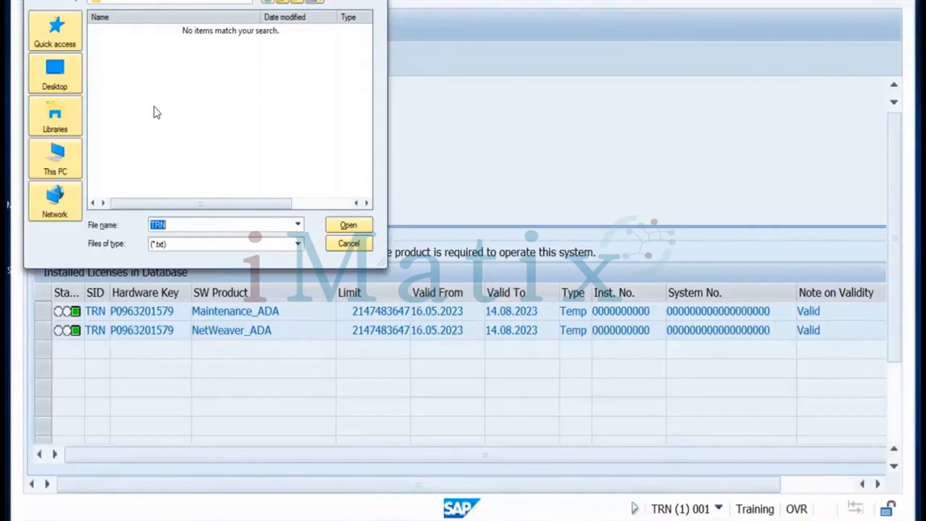
click(349, 244)
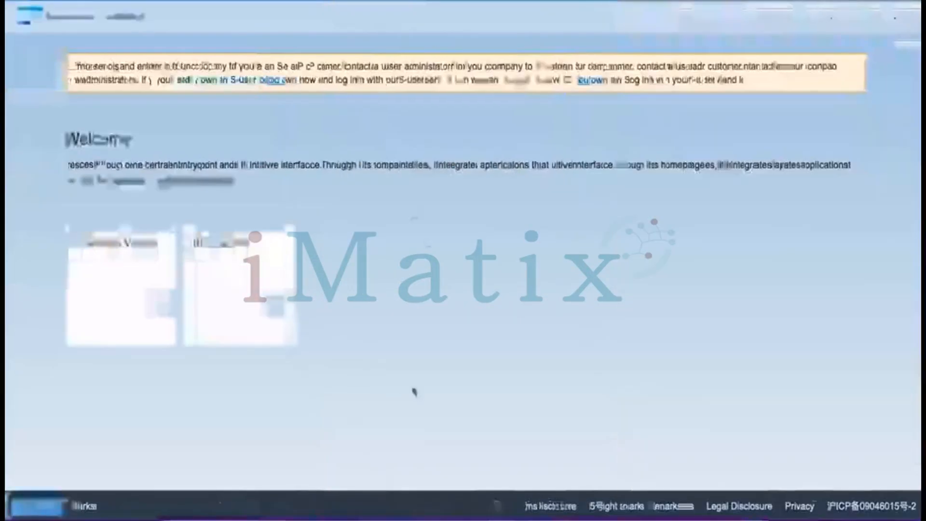
Switch from the SAP Support Launchpad back to the Miro board of setup steps
mouse_move(535, 518)
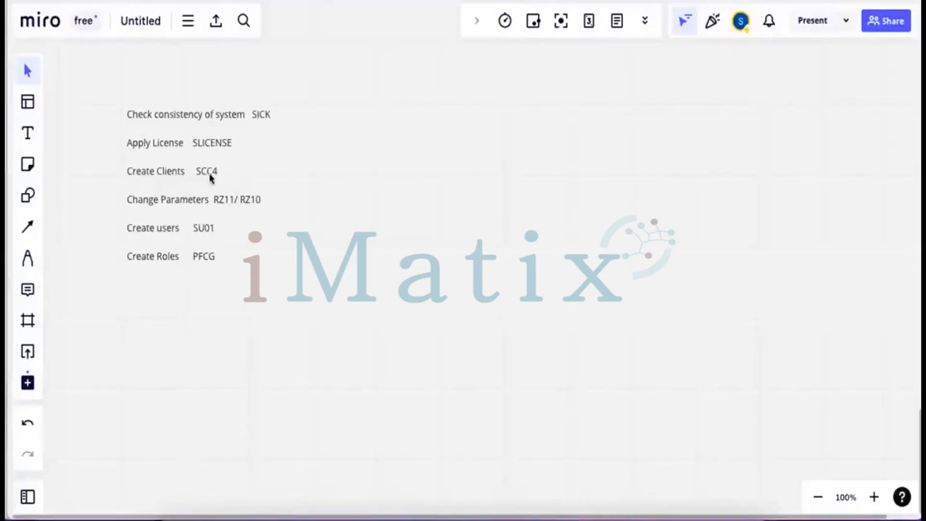
Widen the note and add after SCC4 that two clients, 000 and 001, exist by default
click(210, 176)
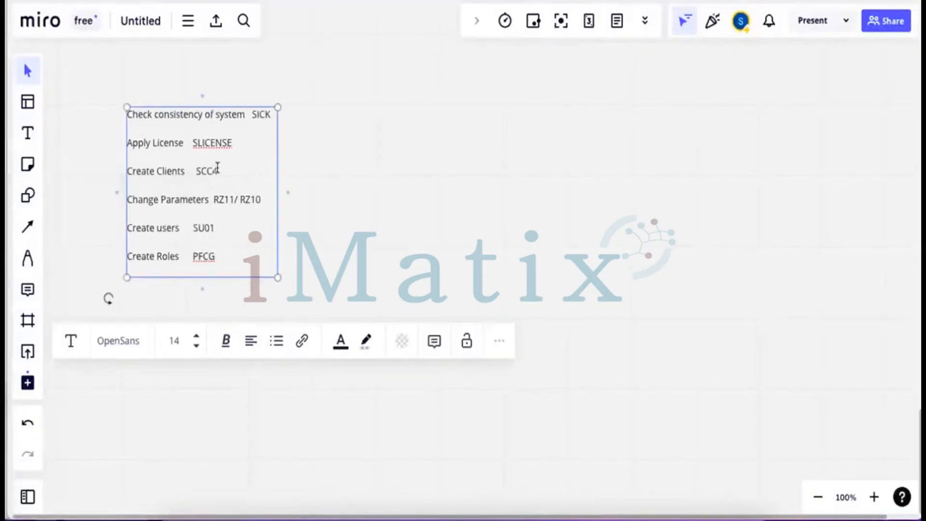
drag(277, 158, 366, 160)
click(236, 170)
text(by)
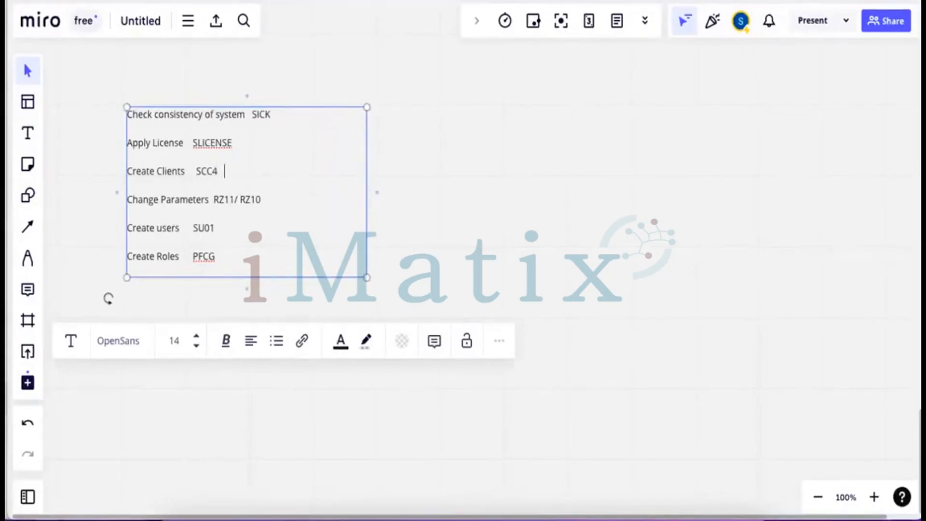
text( default we go)
text(t 2 clie)
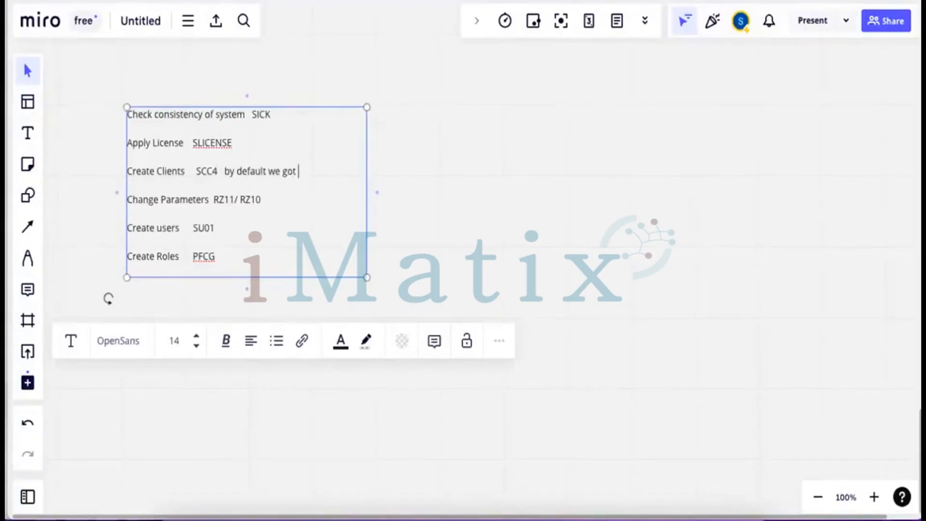
text(nts 000 ando)
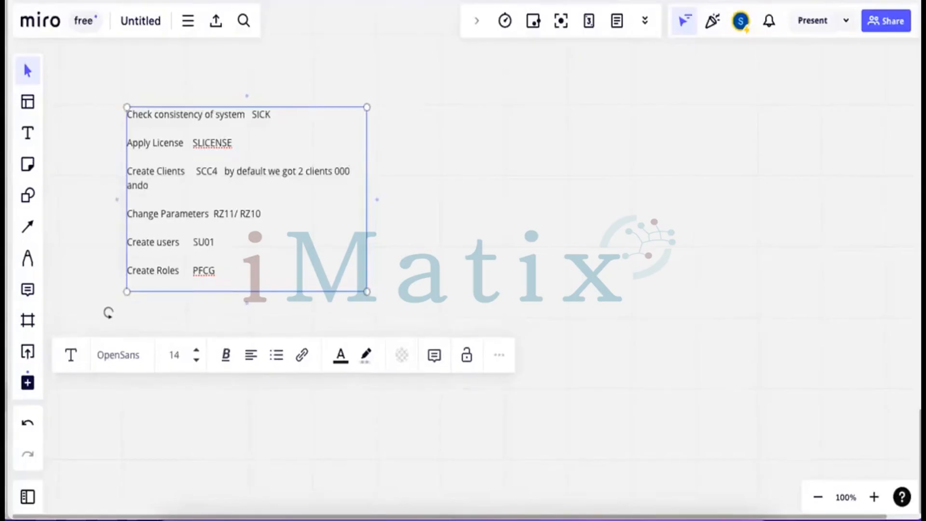
key(BackSpace)
text(001)
Widen the note further and add that customers not creating clients work in client 001
drag(365, 155, 535, 150)
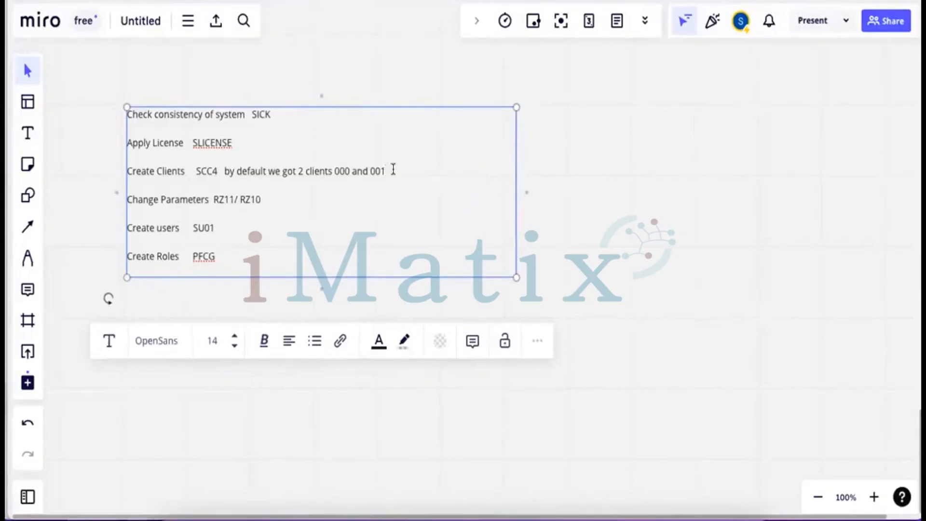
text(. If custom)
key(BackSpace)
key(BackSpace)
text(omer don't want to create clo)
key(BackSpace)
key(BackSpace)
text(lient they work in 001 client)
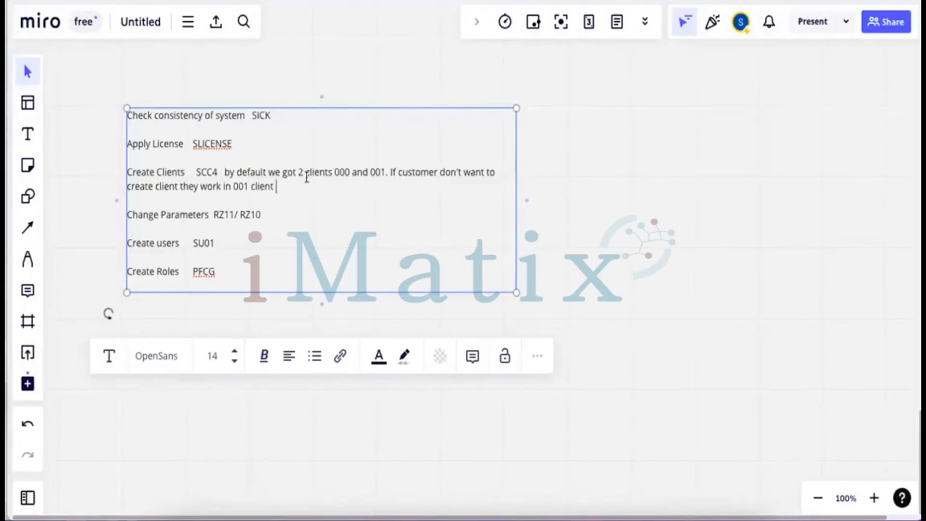
Append '. GHC want 100 client to be set up UK.' to the note's SCC4 line
drag(334, 173, 346, 173)
click(375, 172)
drag(352, 174, 336, 175)
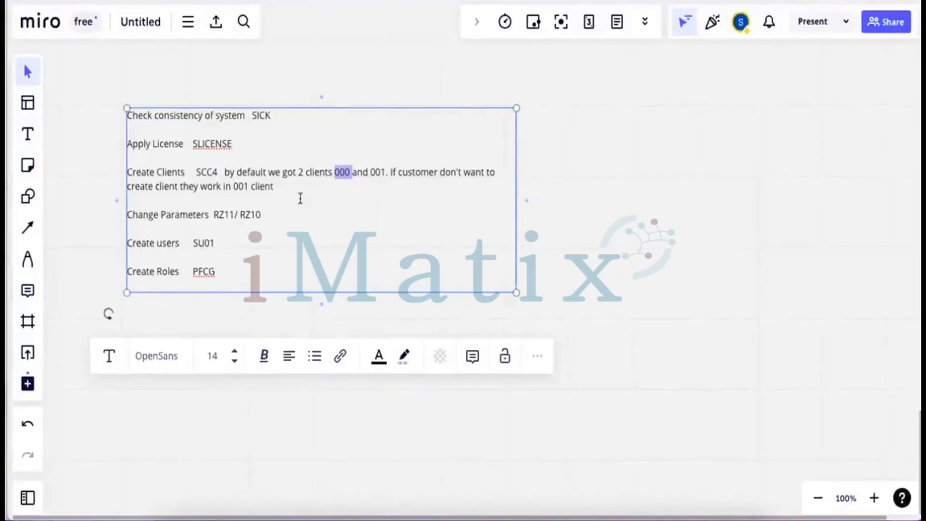
click(277, 187)
text(. GHC want 100)
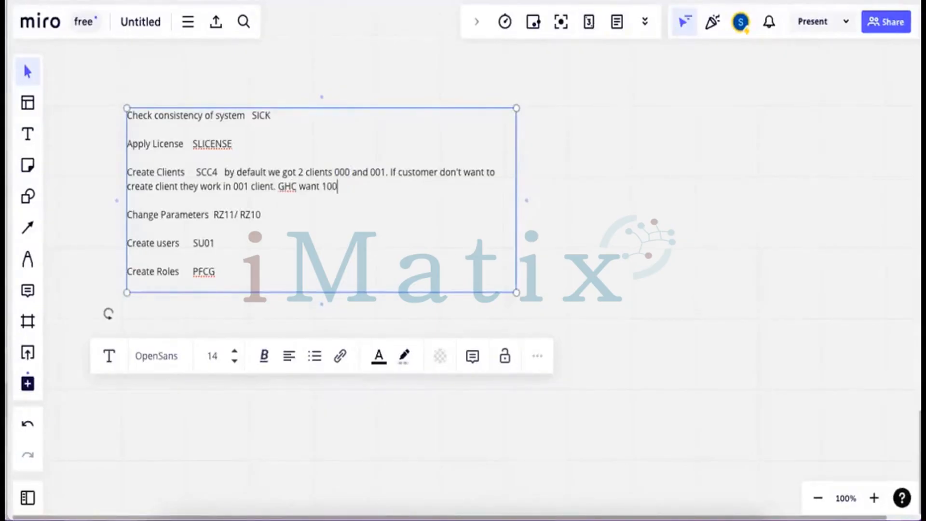
text( client to be set up UK)
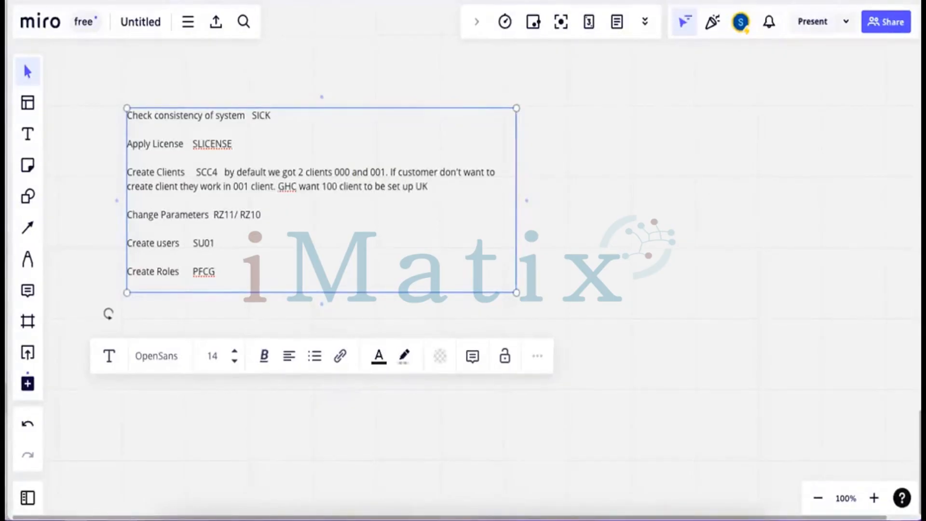
text(.)
drag(219, 170, 200, 170)
click(555, 462)
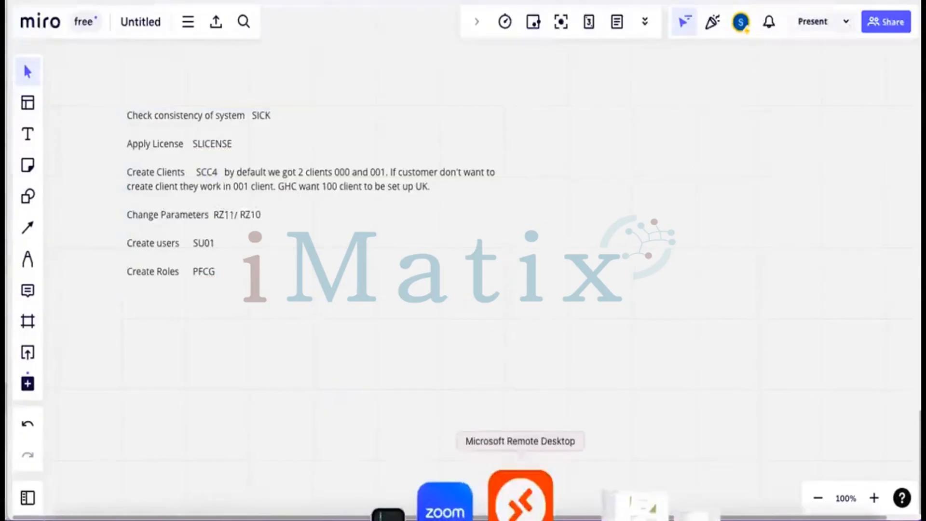
Return to the SAP session and run SCC4 to list clients 000 and 001
click(518, 500)
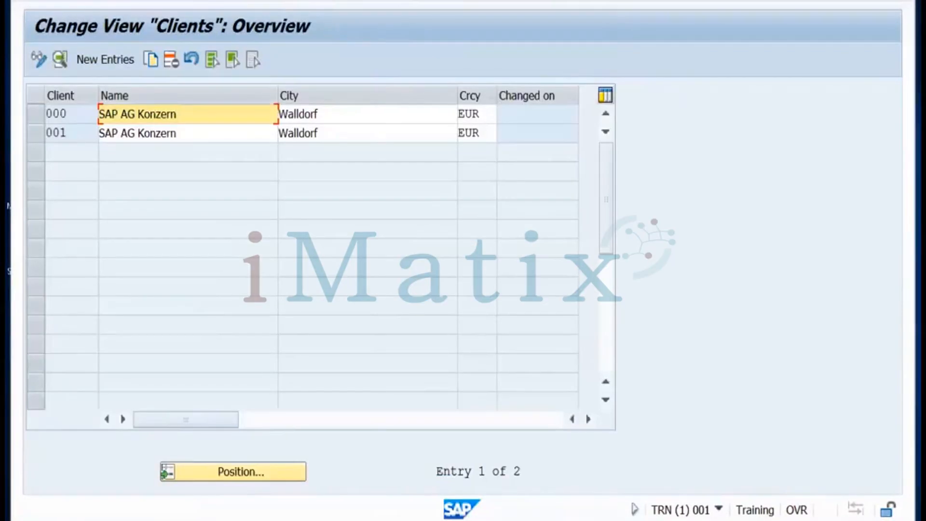
key(F3)
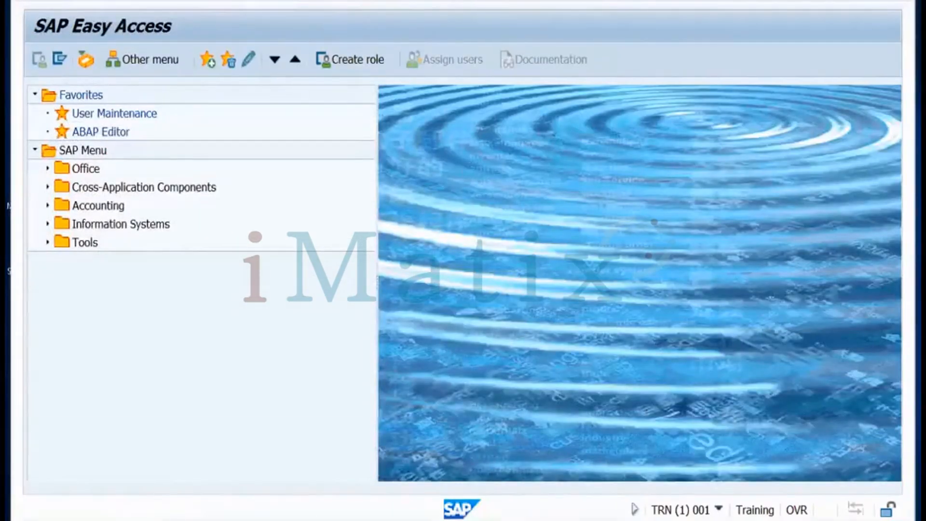
key(Return)
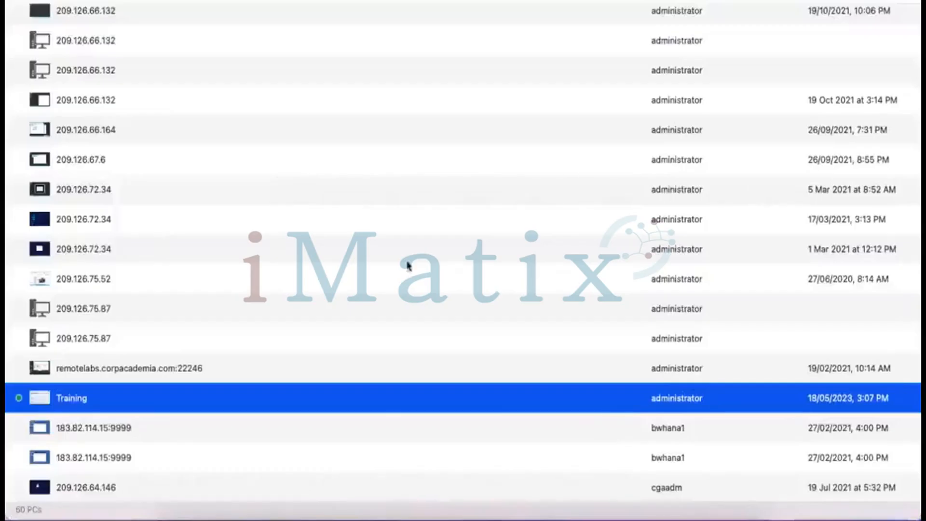
Put the SCC4 client table into change mode, accepting the cross-client warning, and start a new entry
click(537, 507)
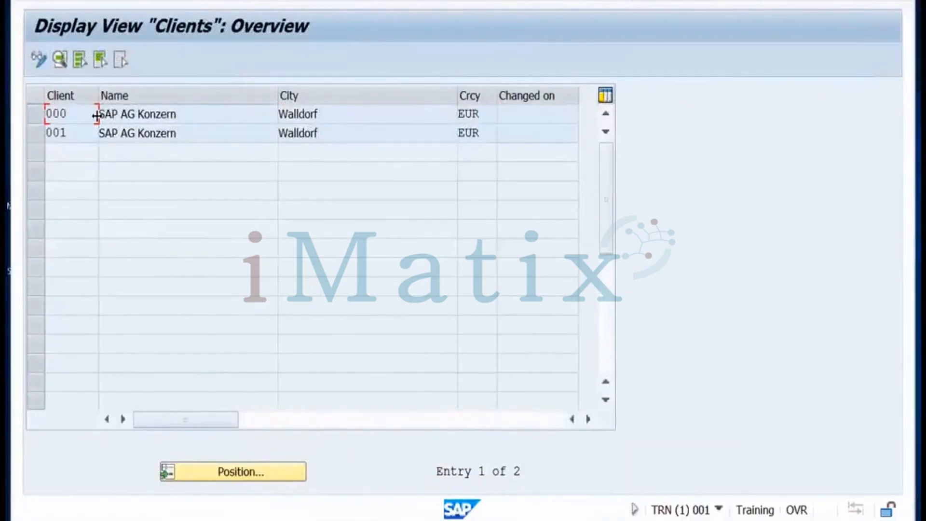
click(39, 59)
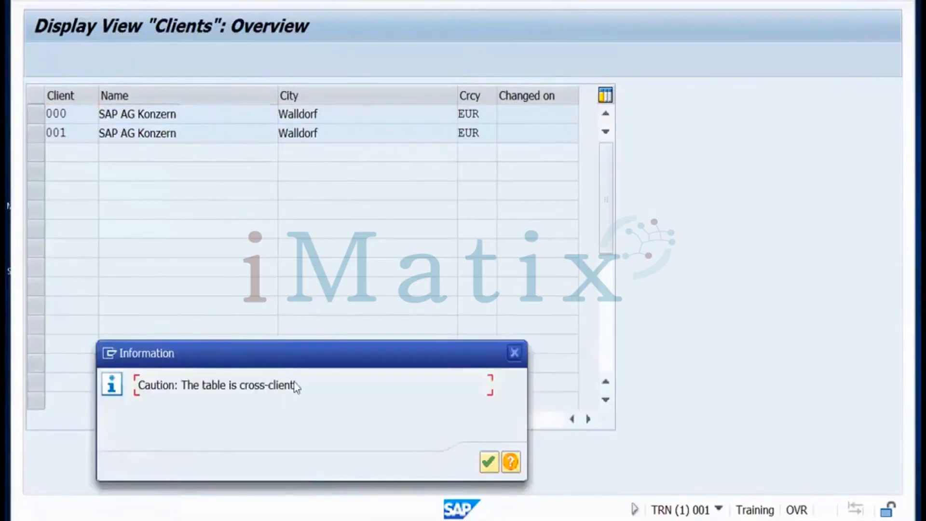
click(489, 464)
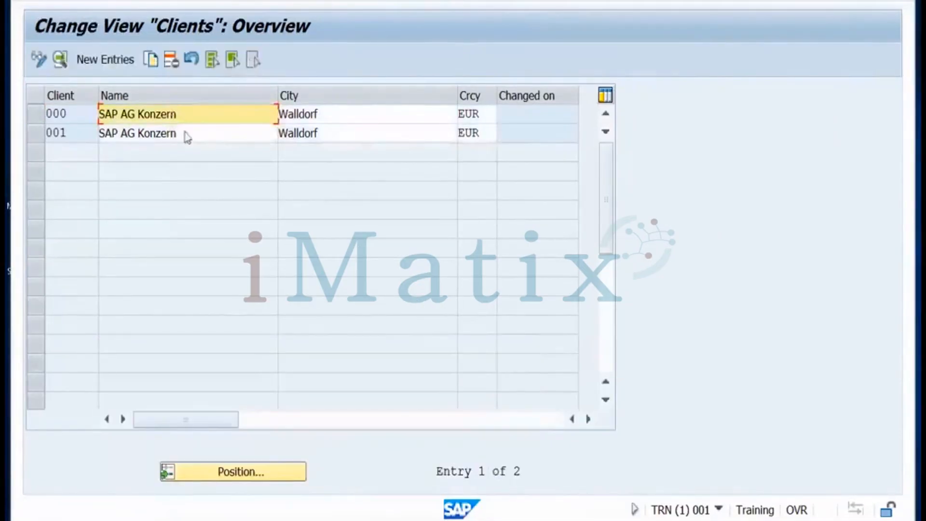
click(118, 62)
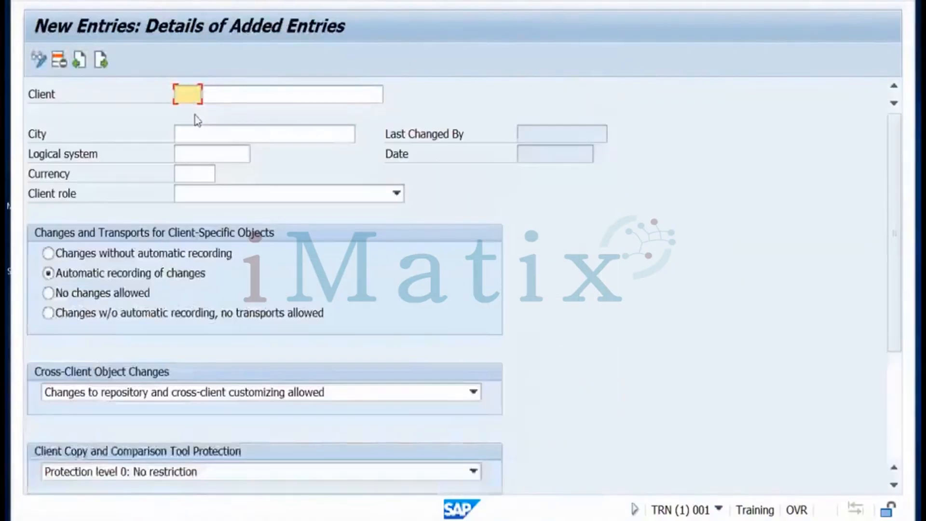
Enter client 100 with description GHCUK and city London
text(100)
click(236, 90)
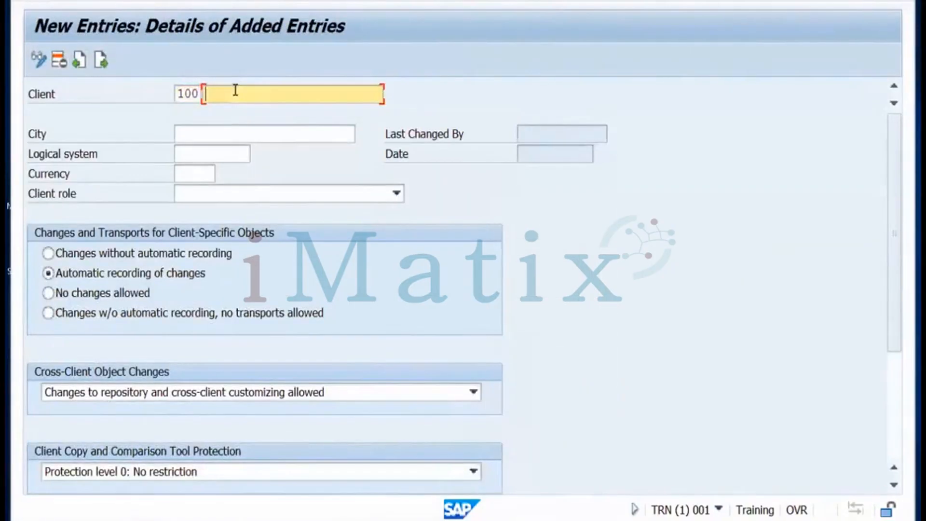
text(GHCUK)
click(228, 138)
text(London)
Set currency GBP and client role Test, then save the new client
click(213, 156)
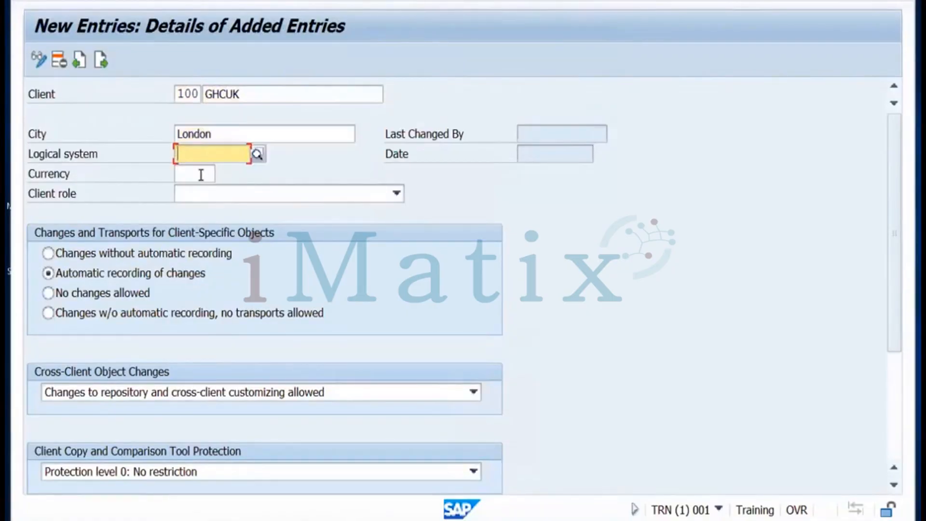
click(201, 174)
text(EU)
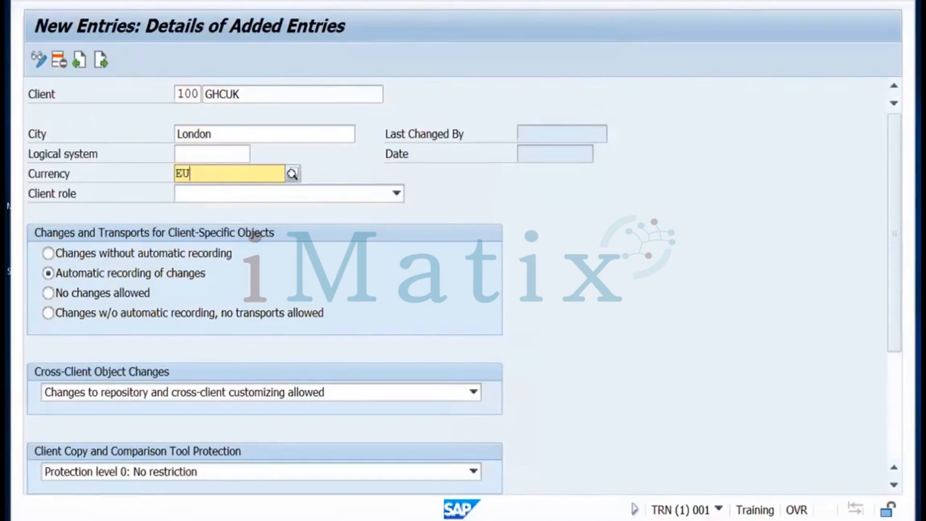
key(BackSpace)
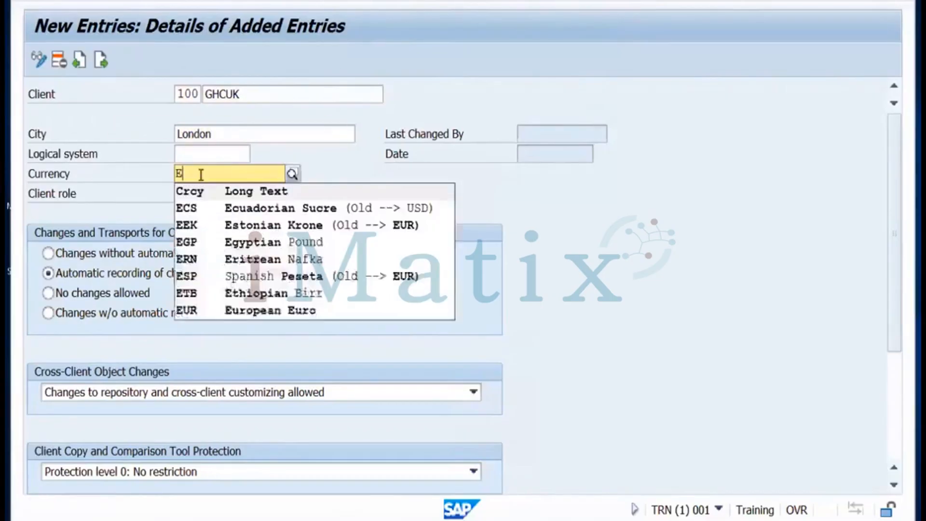
key(BackSpace)
text(GBP)
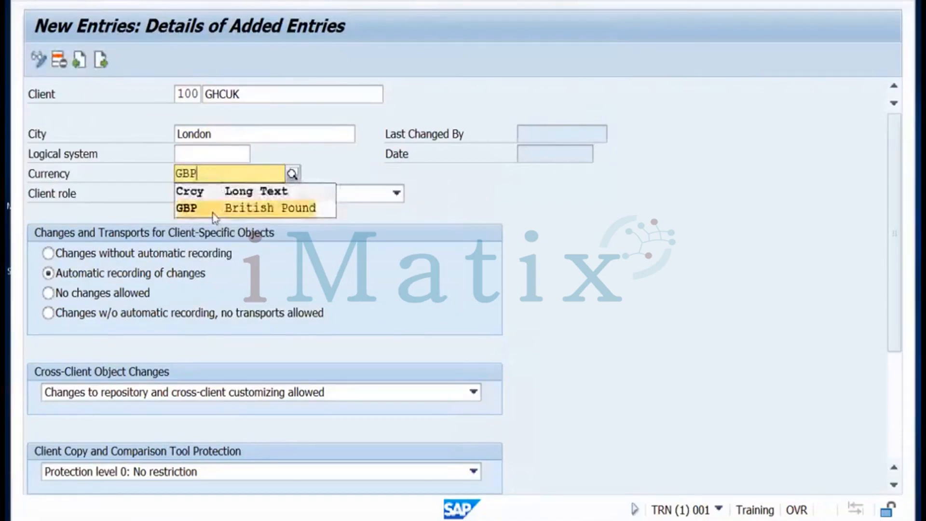
click(216, 208)
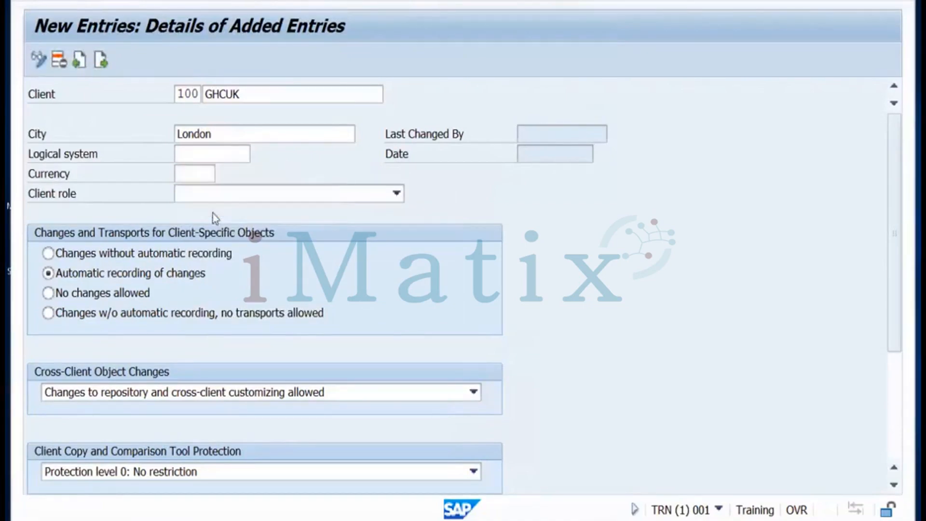
click(243, 195)
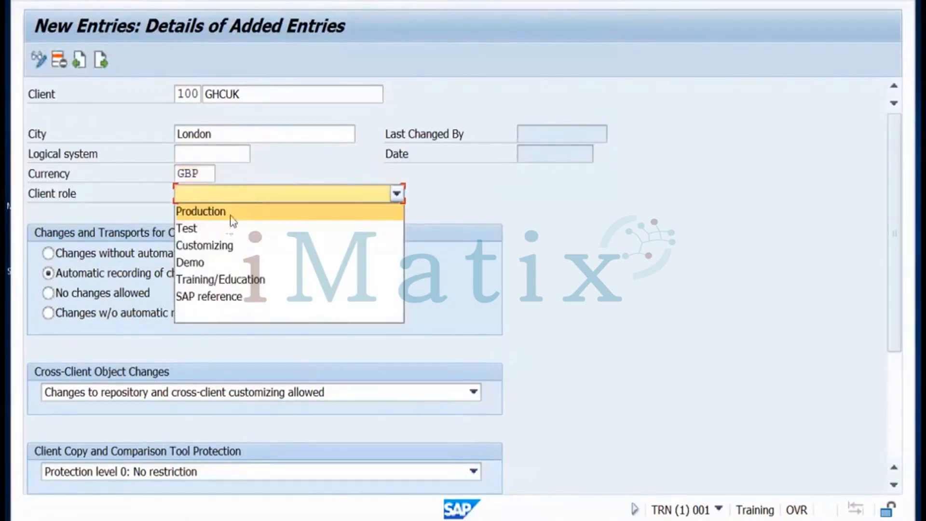
click(210, 232)
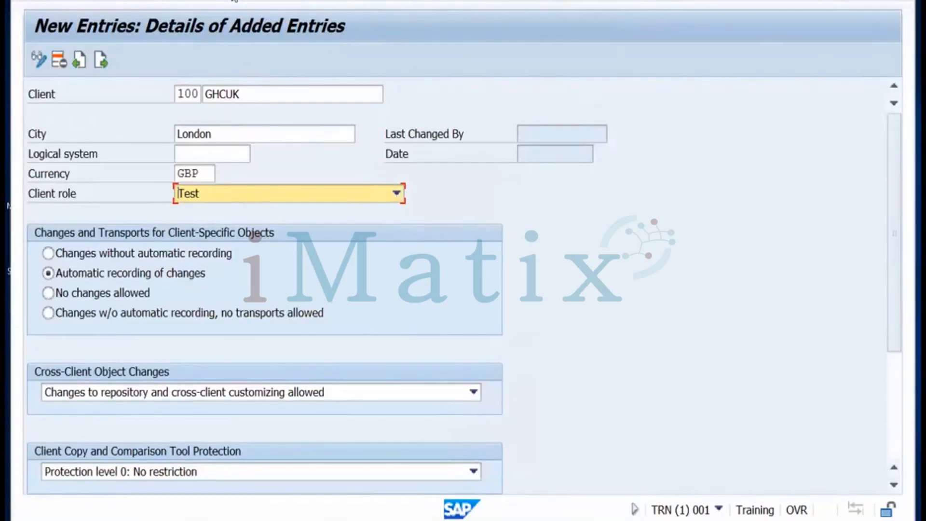
key(ctrl+s)
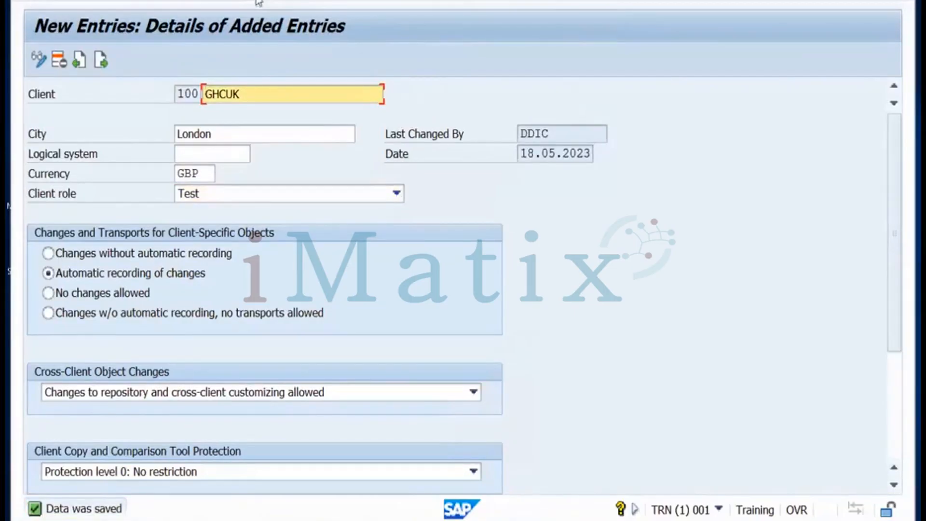
Back out to SAP Easy Access and rerun SCC4 in display mode
click(258, 0)
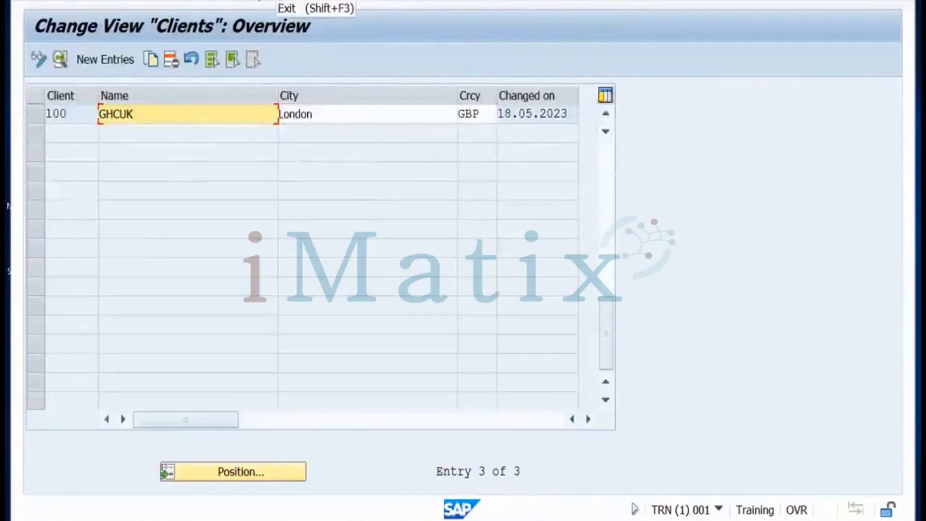
click(259, 0)
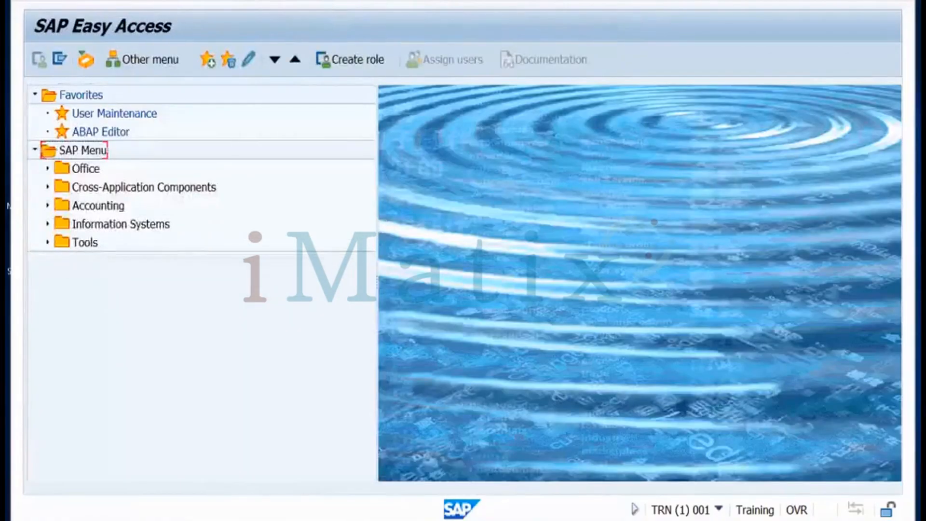
click(109, 0)
key(Return)
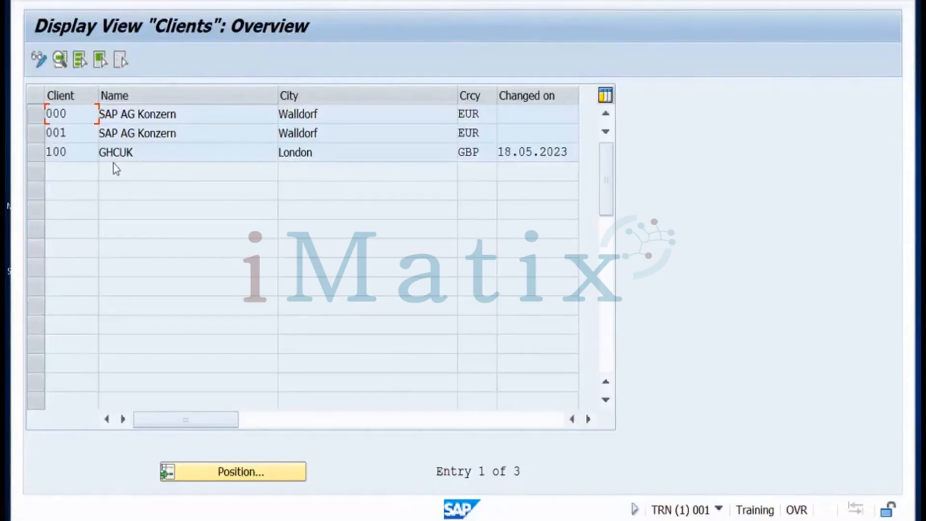
Review the client rows 001 and 100 GHCUK, then exit the client overview
click(33, 135)
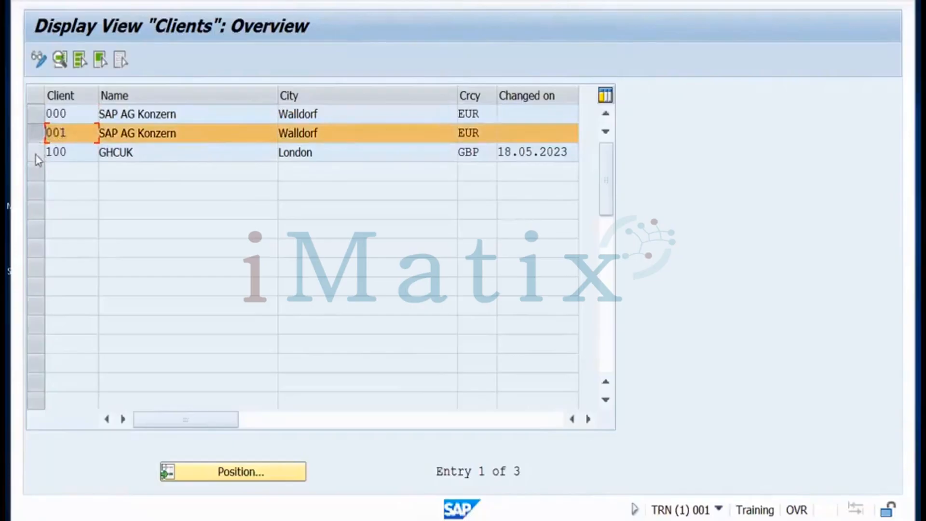
click(39, 152)
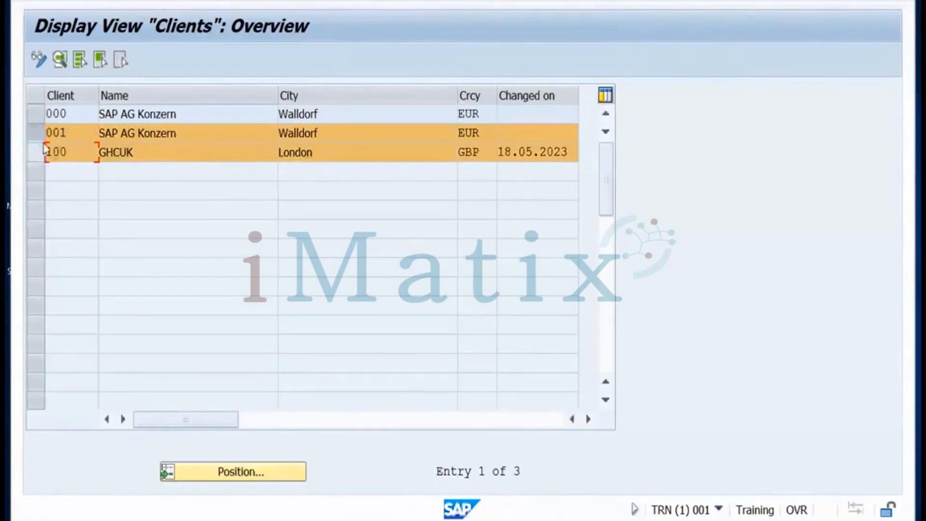
click(43, 149)
click(42, 134)
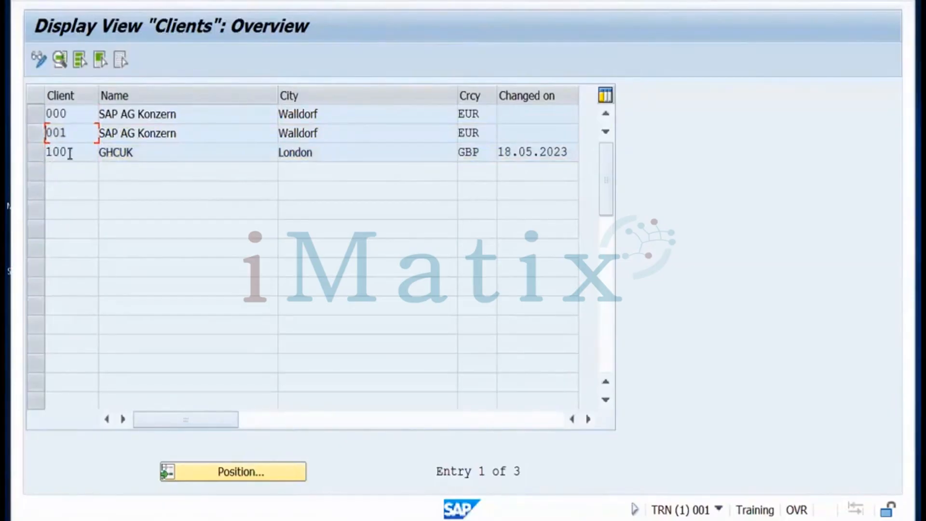
key(ctrl+Left)
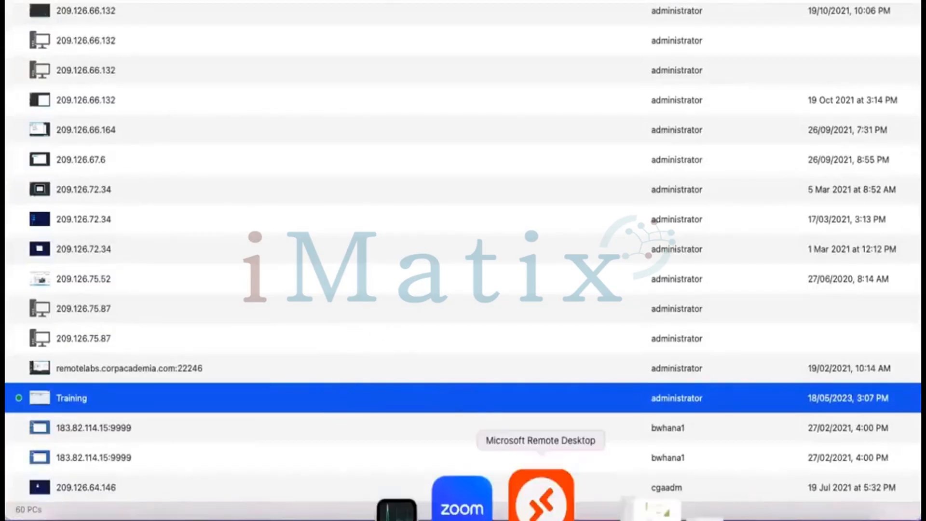
click(541, 501)
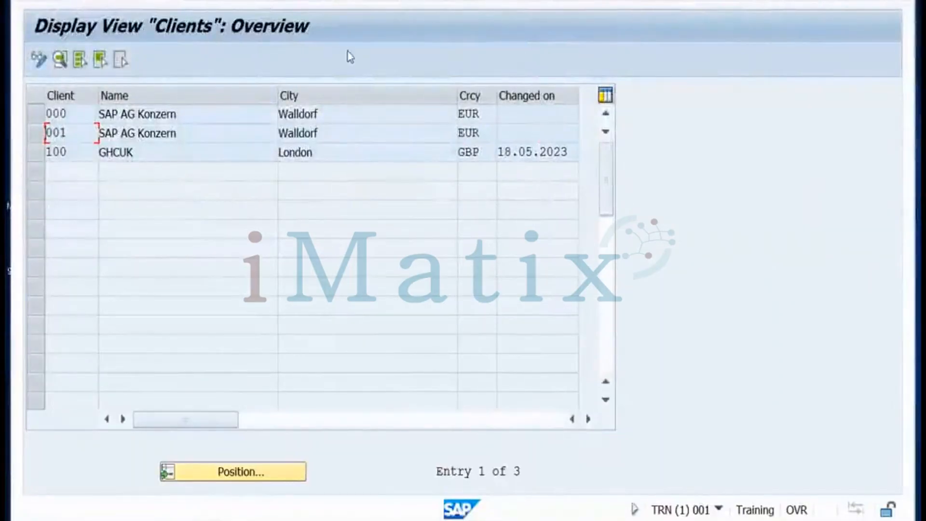
click(283, 0)
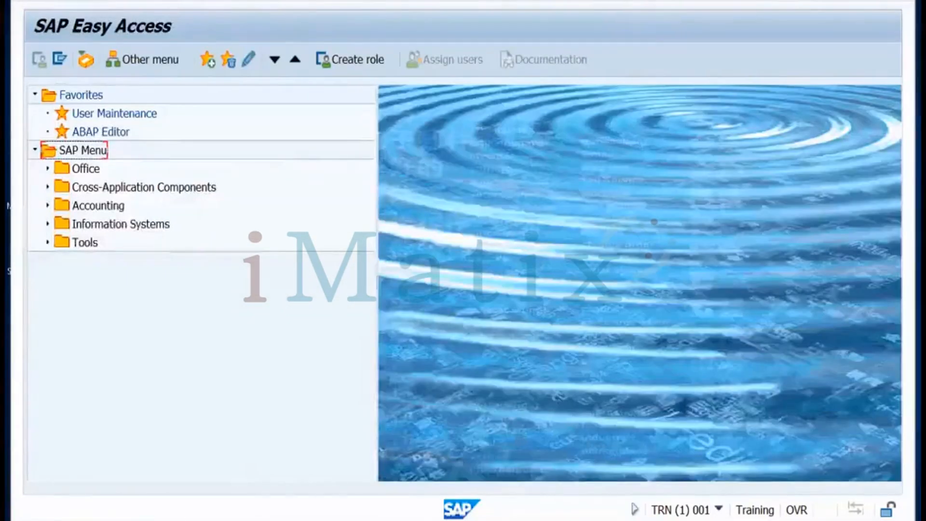
Exit the Display IMG screen and log off the extra client 000 session
mouse_move(200, 475)
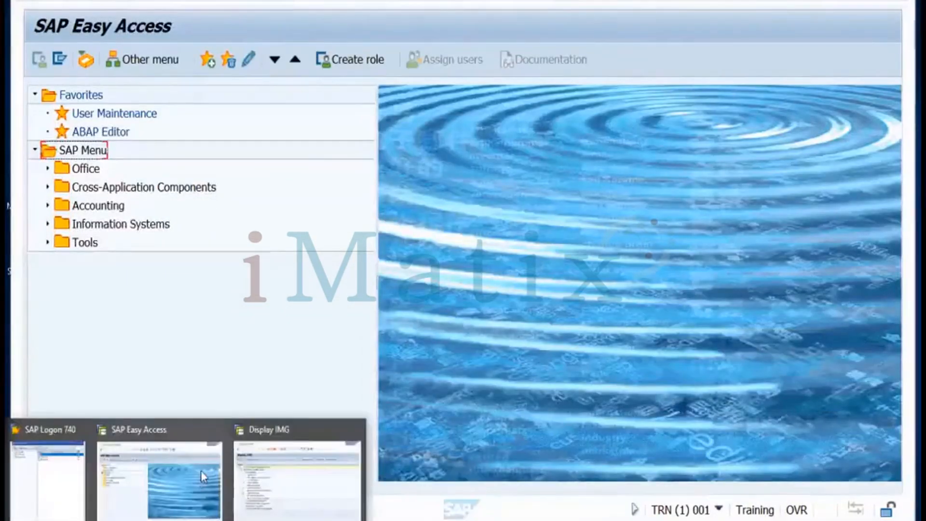
click(262, 472)
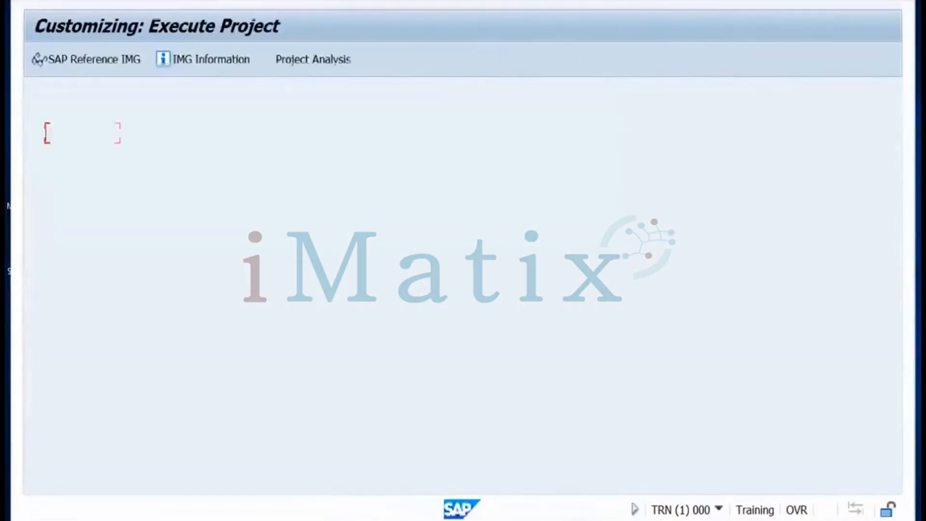
key(shift+F3)
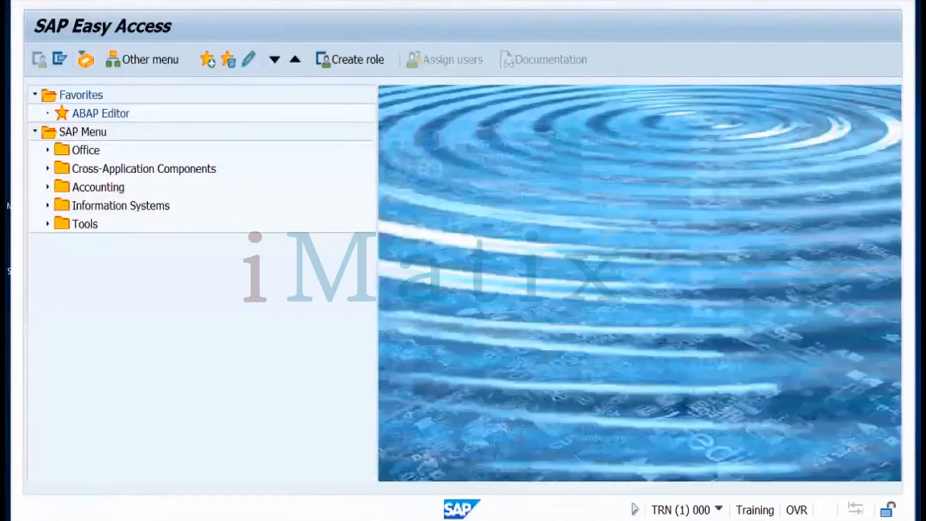
key(shift+F3)
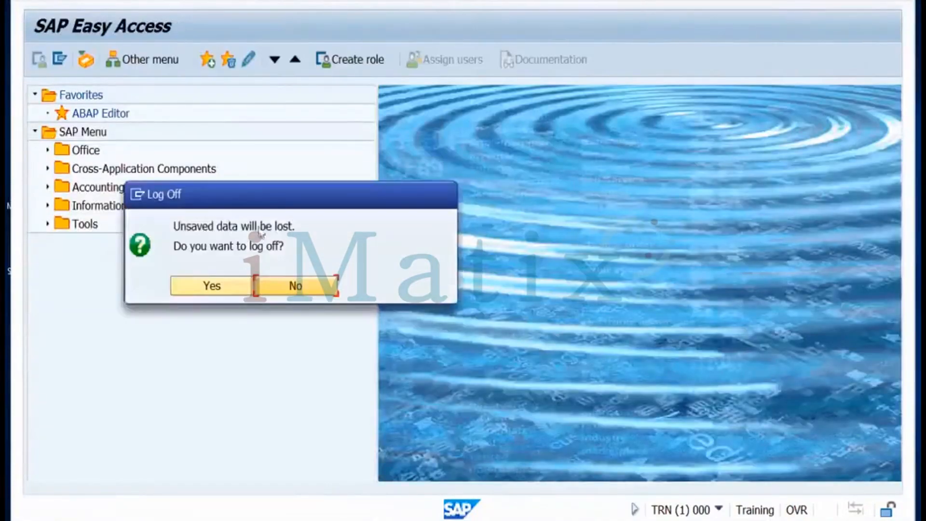
click(233, 288)
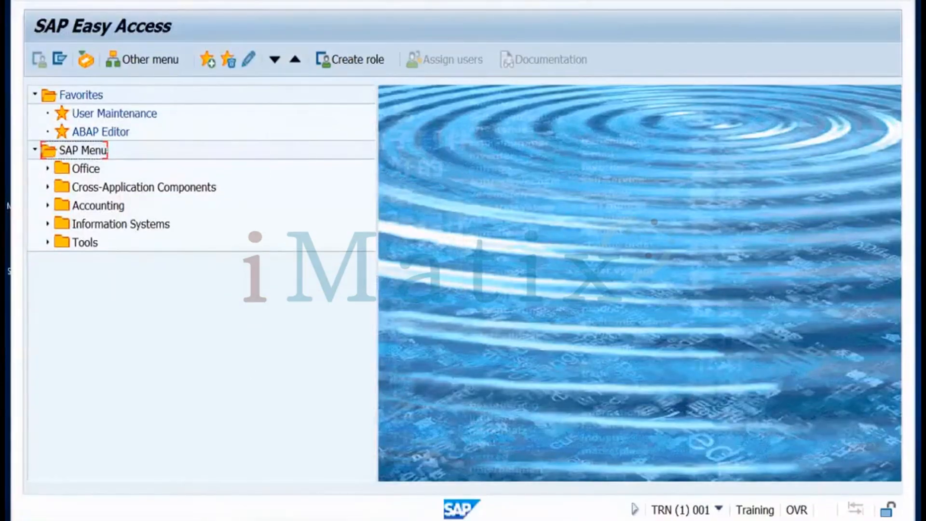
mouse_move(198, 516)
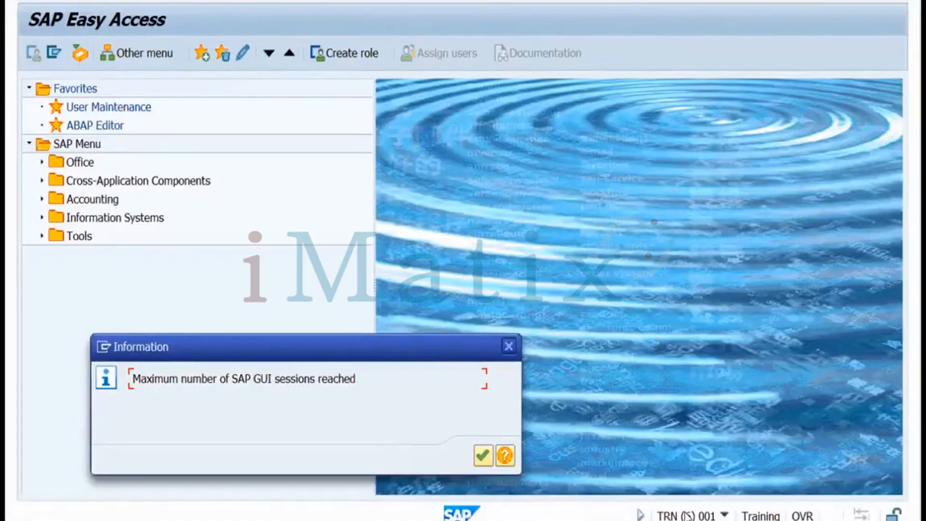
click(509, 346)
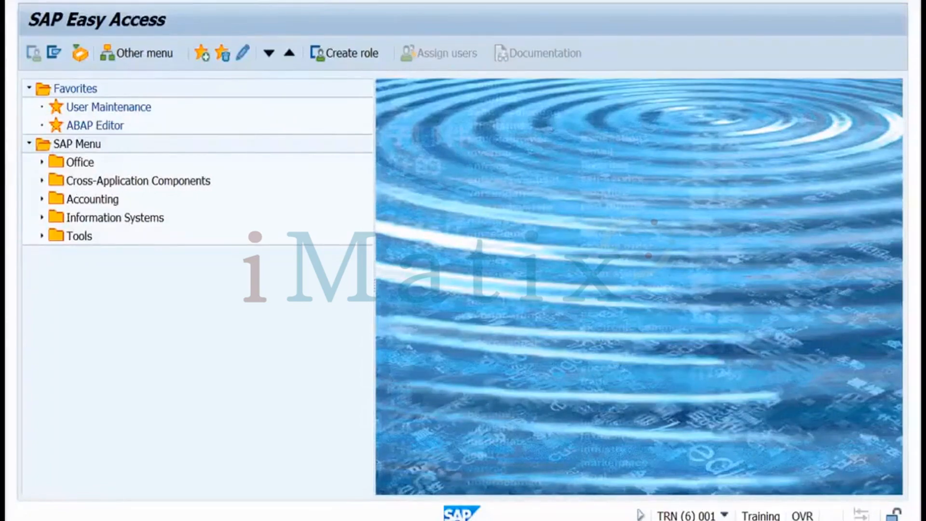
key(Return)
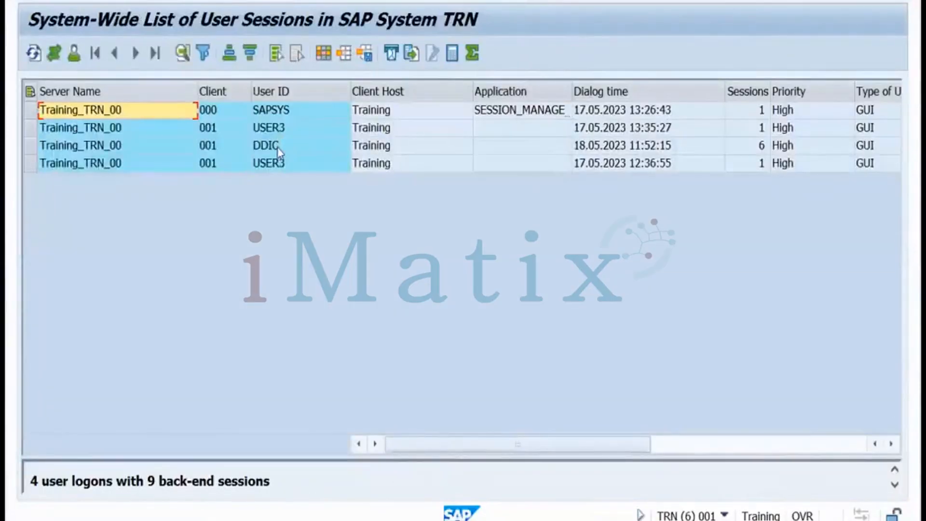
click(279, 149)
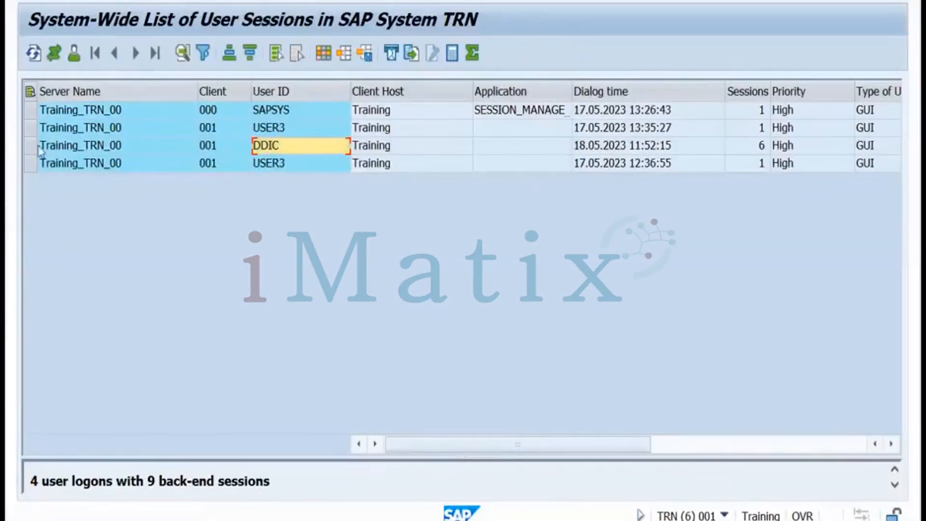
click(32, 145)
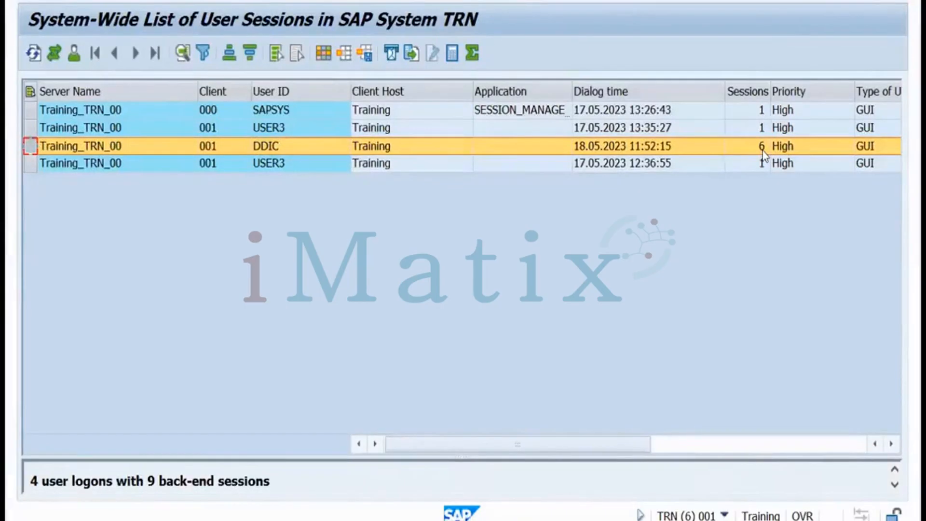
drag(620, 445, 710, 445)
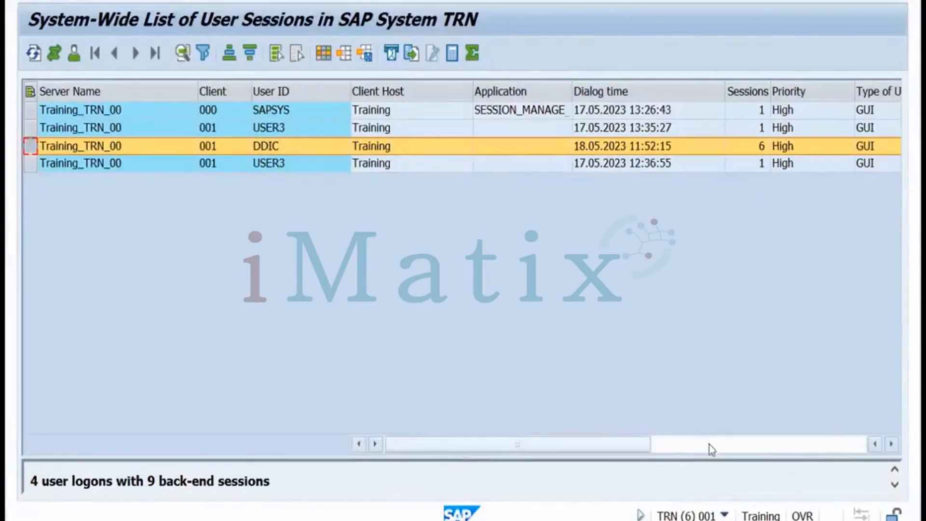
click(813, 448)
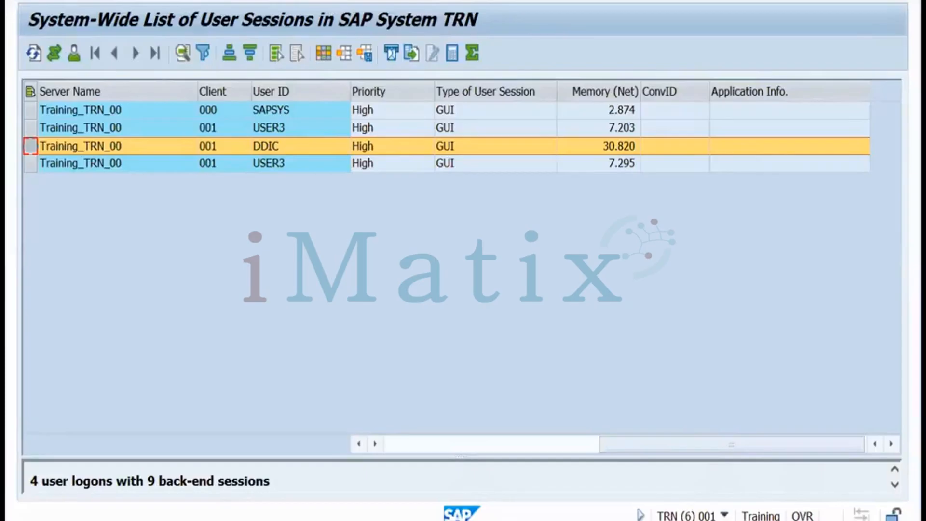
key(F3)
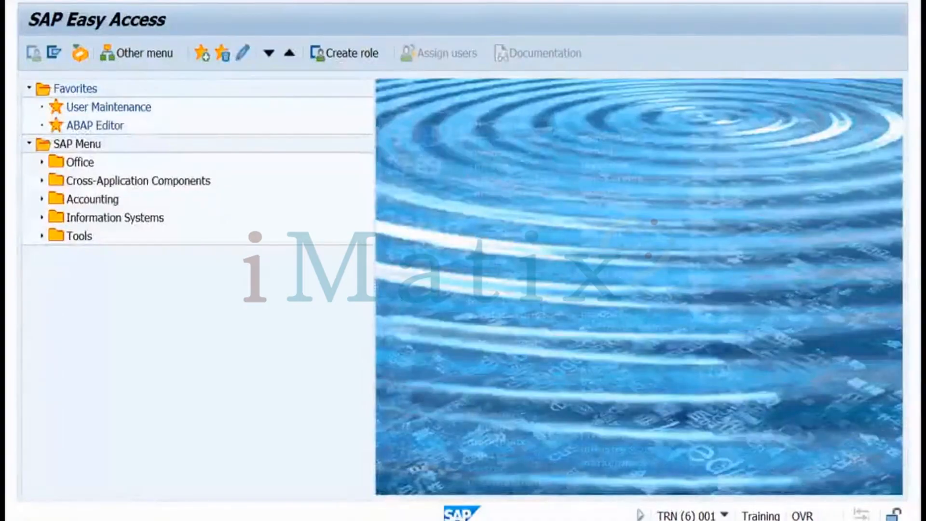
Open RZ11 profile parameter maintenance and load google.com in the browser
key(Return)
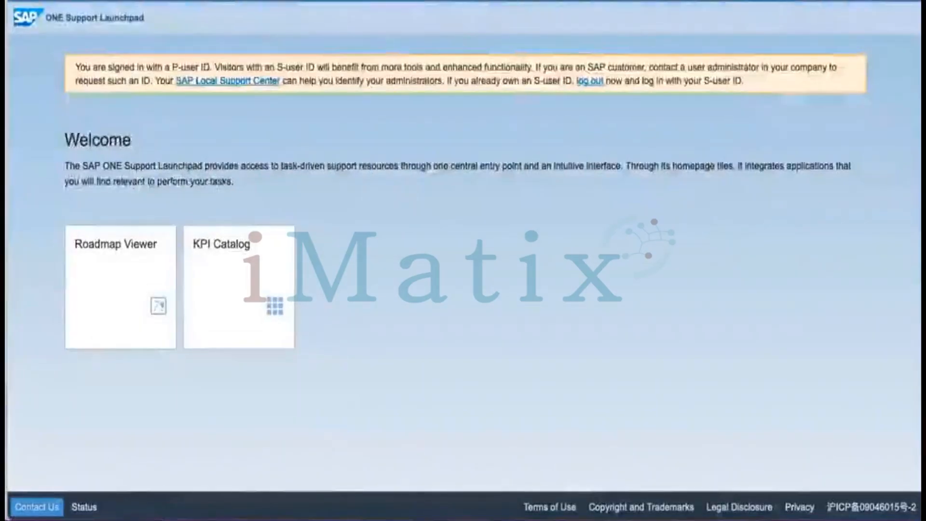
key(ctrl+l)
text(goo)
key(Return)
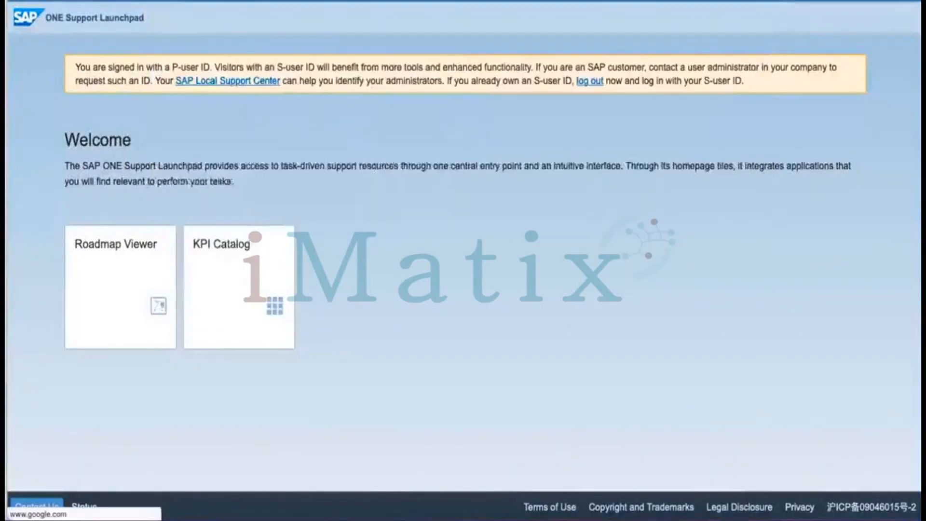
Search 'sap parameter to restrict number of sessions' and copy rdisp/max_alt_modes
text(what is)
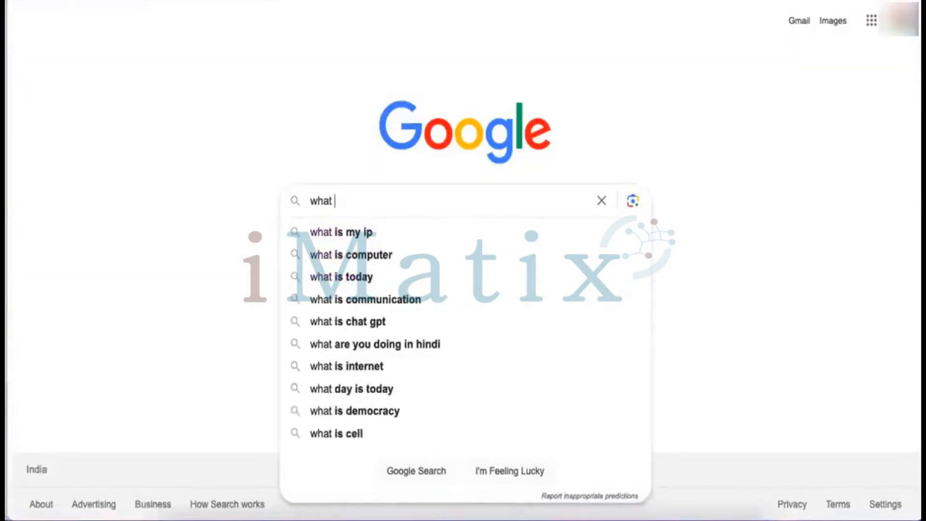
text(par)
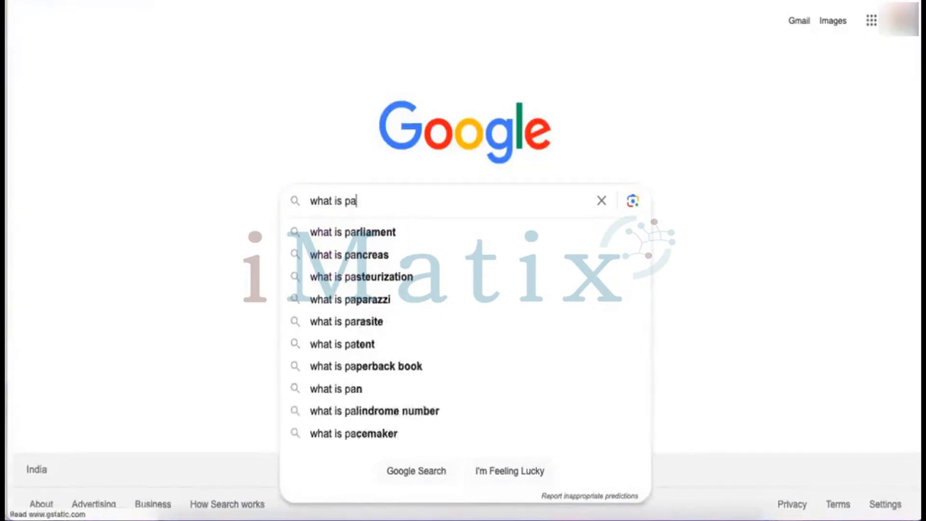
key(BackSpace)
key(BackSpace)
key(BackSpace)
text(sap)
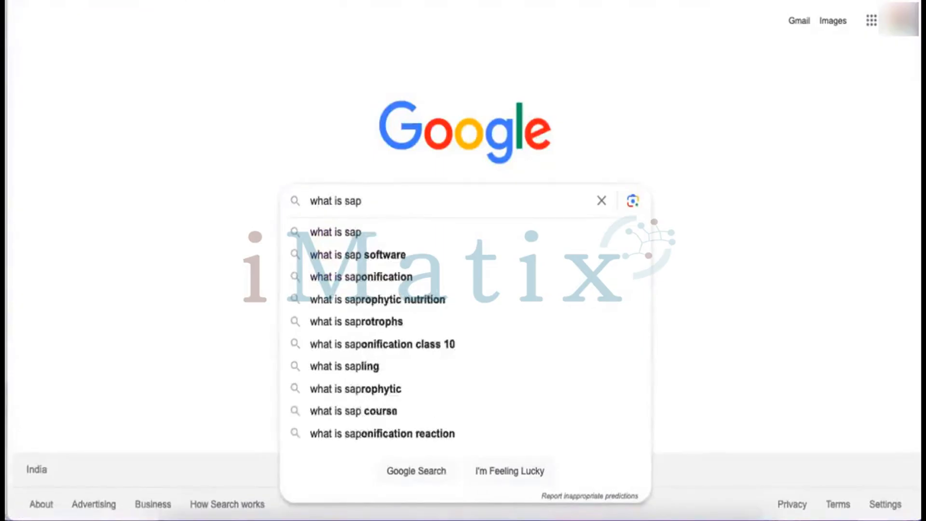
text( paramete)
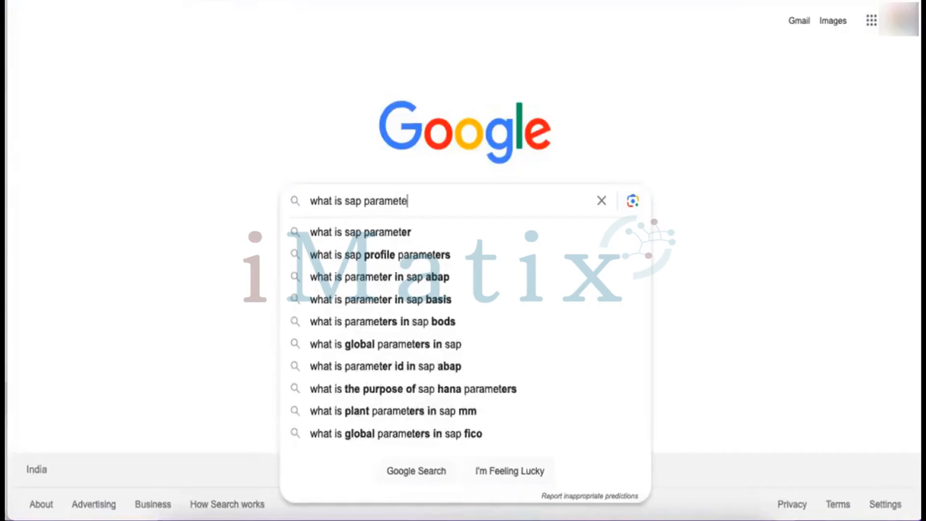
text(r to)
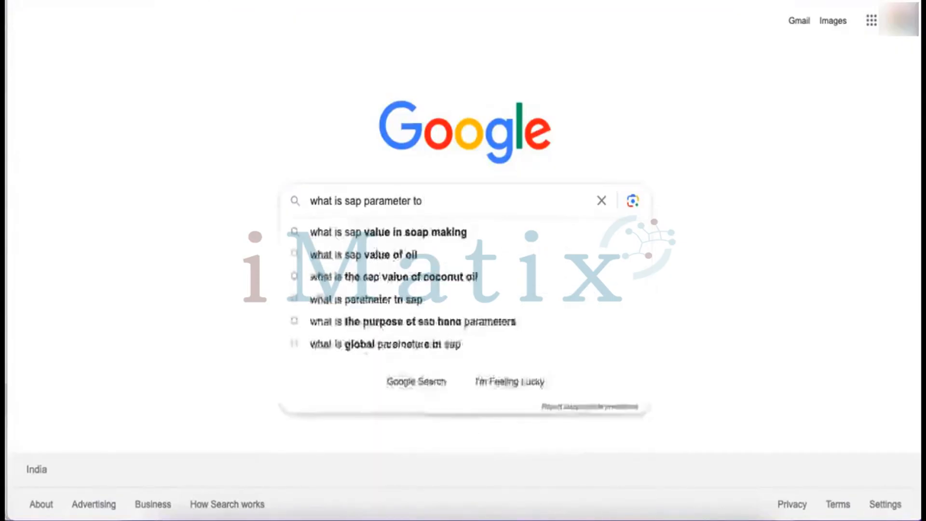
text( restruct)
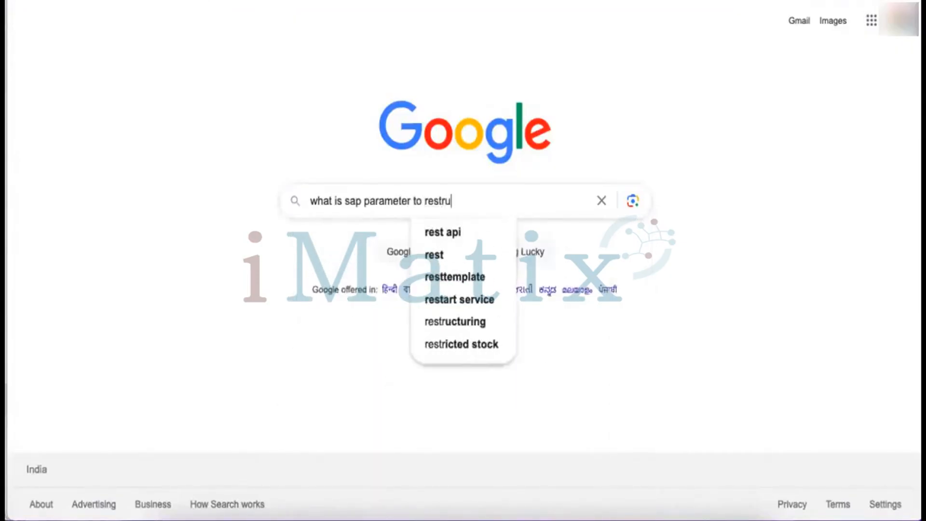
key(BackSpace)
key(BackSpace)
key(BackSpace)
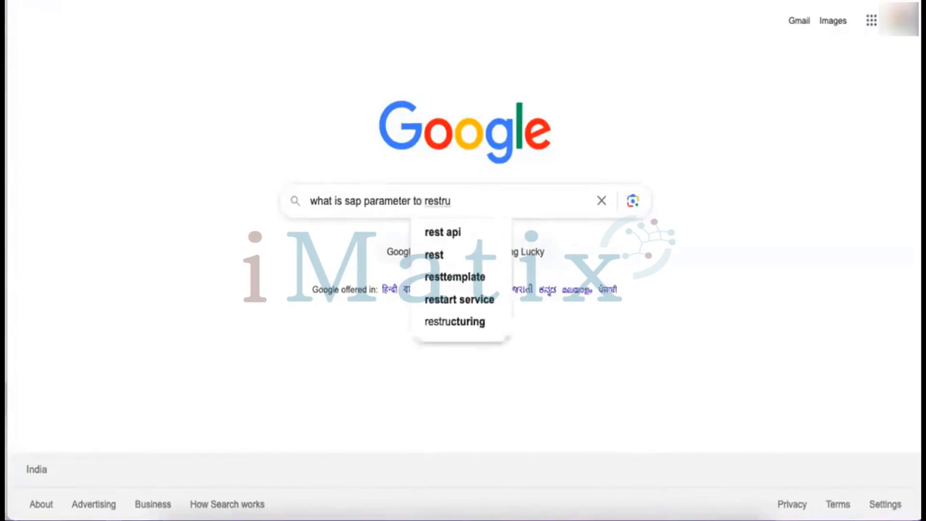
text(ict n)
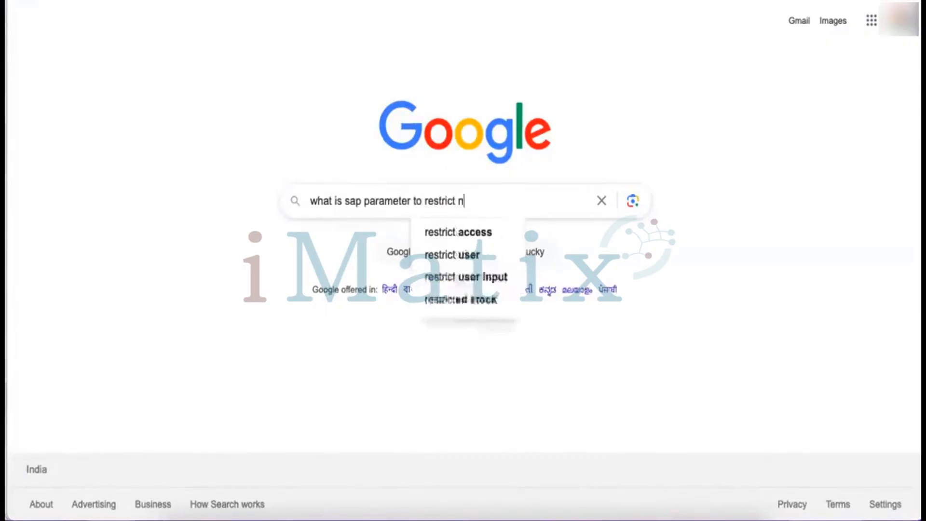
text(umber of s)
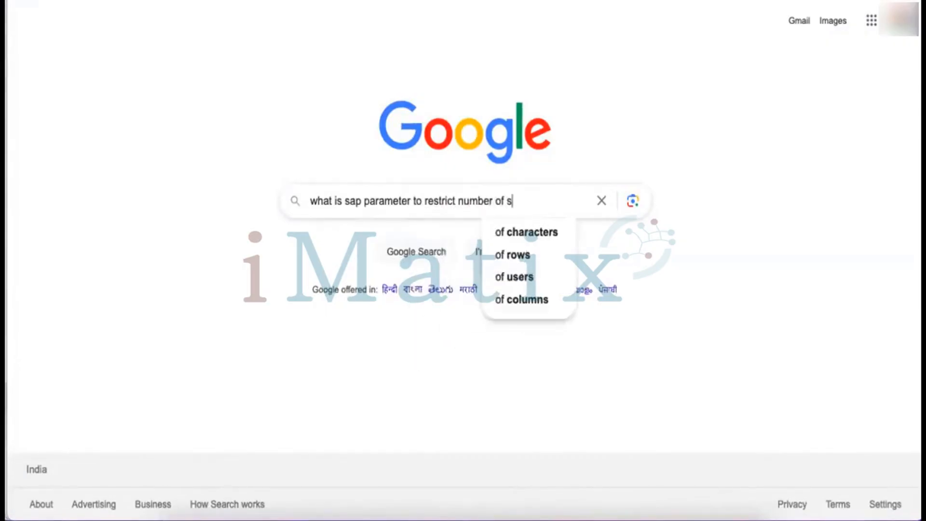
text(essions)
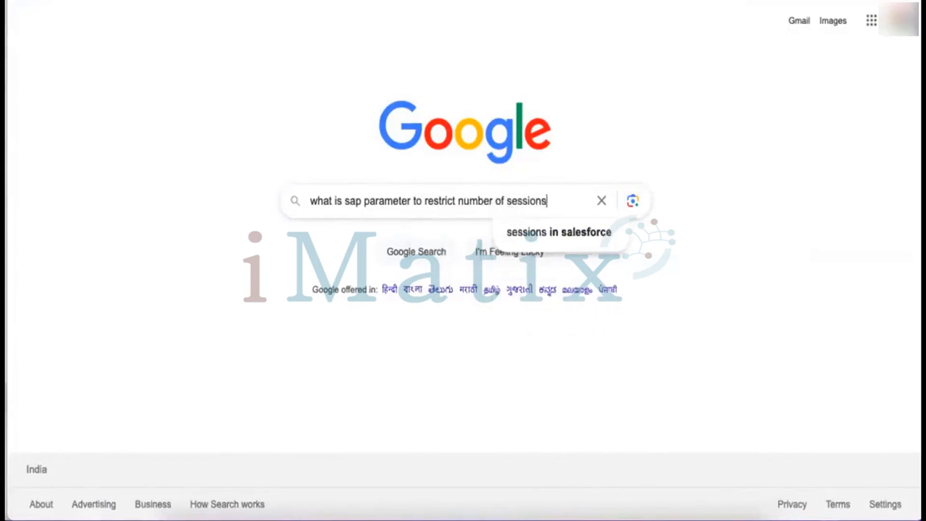
key(Return)
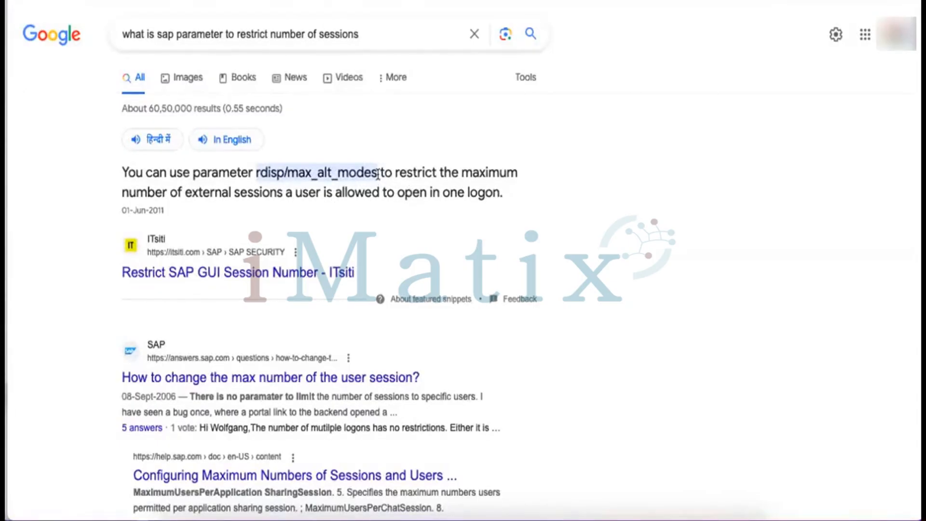
drag(378, 172, 257, 167)
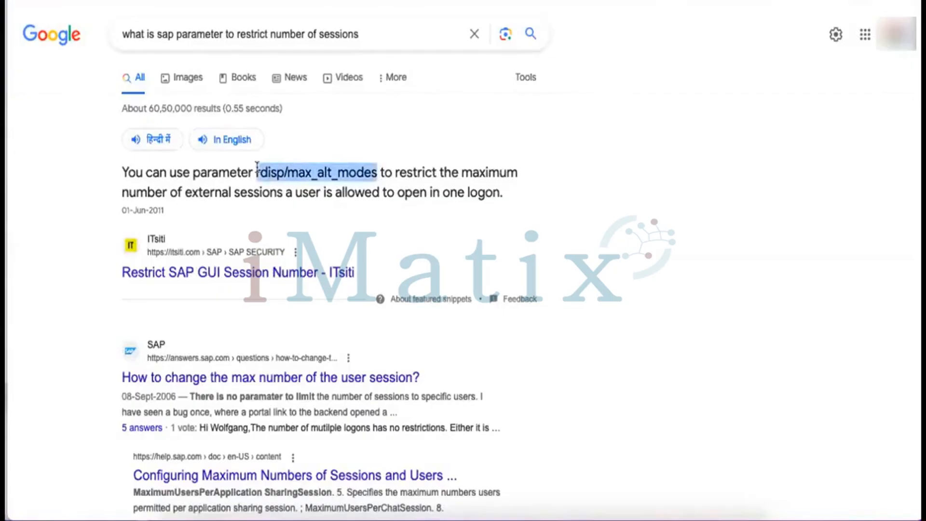
click(524, 232)
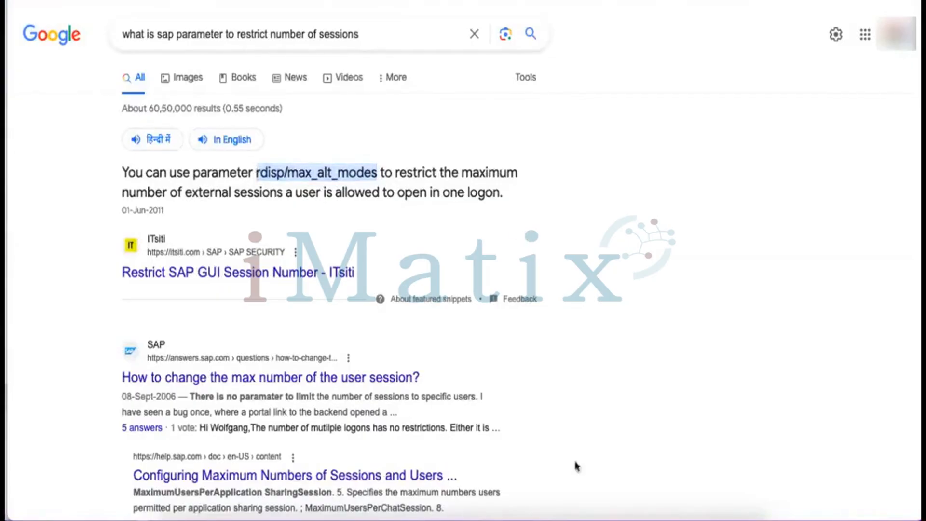
mouse_move(541, 517)
click(542, 499)
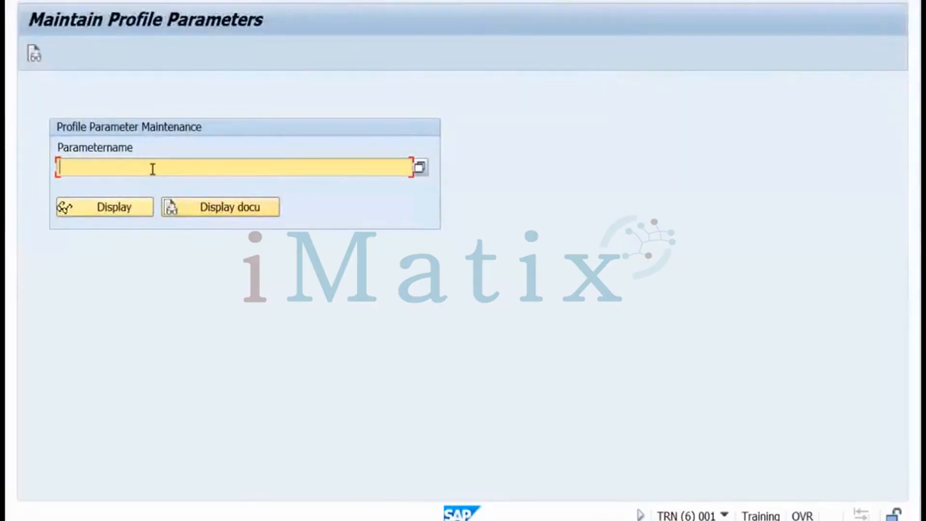
Look up rdisp/max_alt_modes and change its value from 6 to 3
text(rdisp/max_alt_modes)
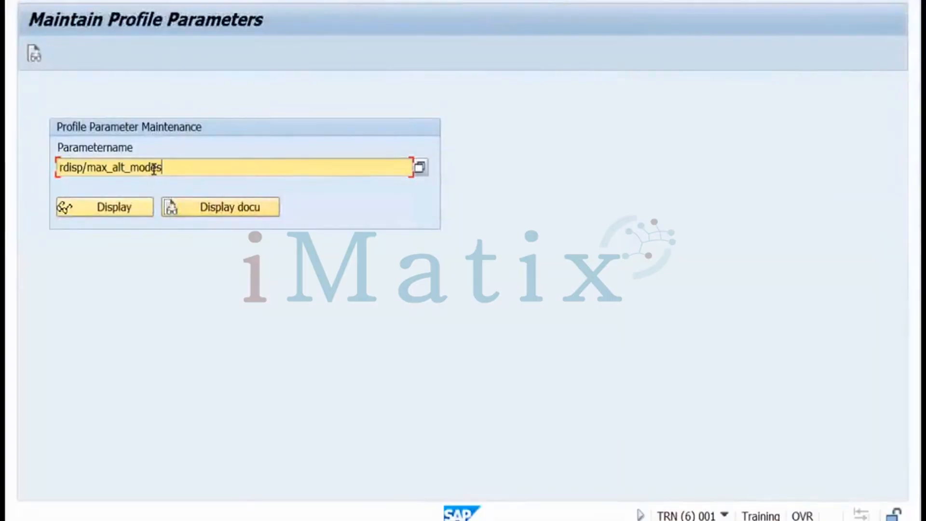
click(127, 208)
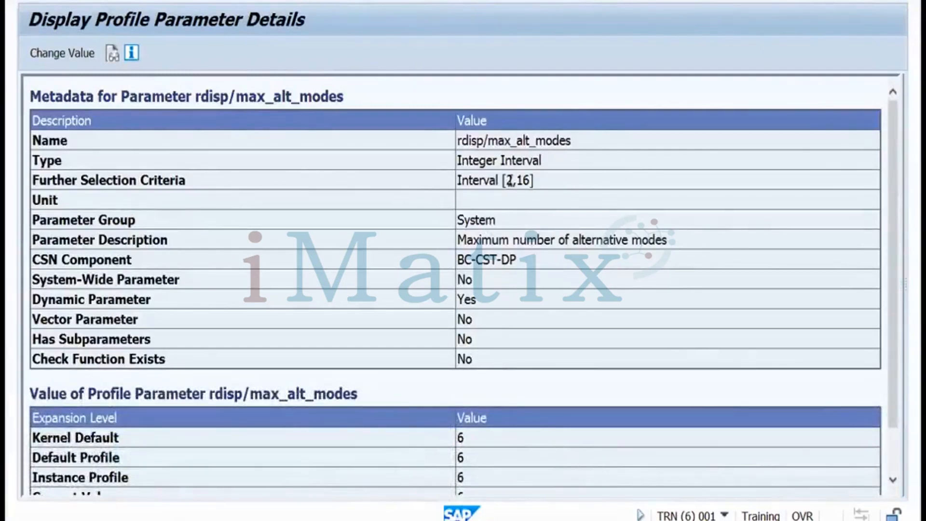
drag(532, 180, 515, 180)
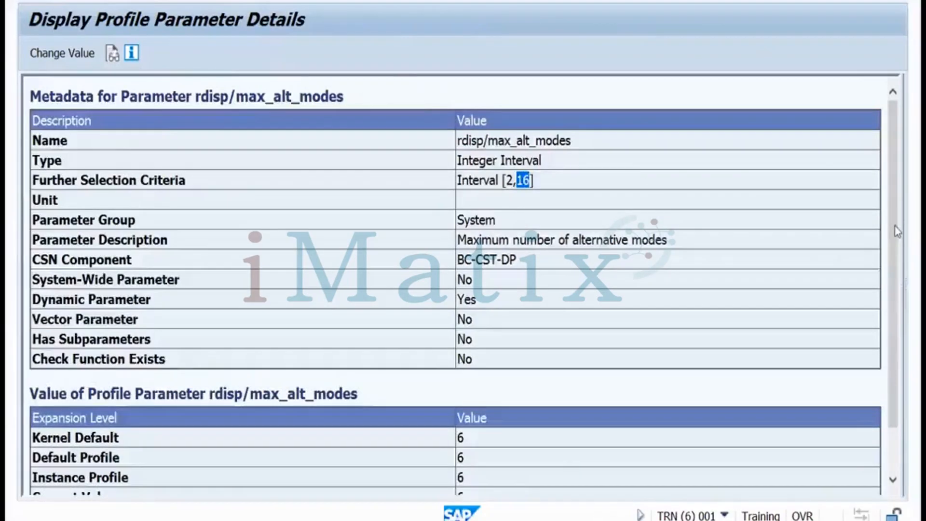
scroll(897, 220, down, 2)
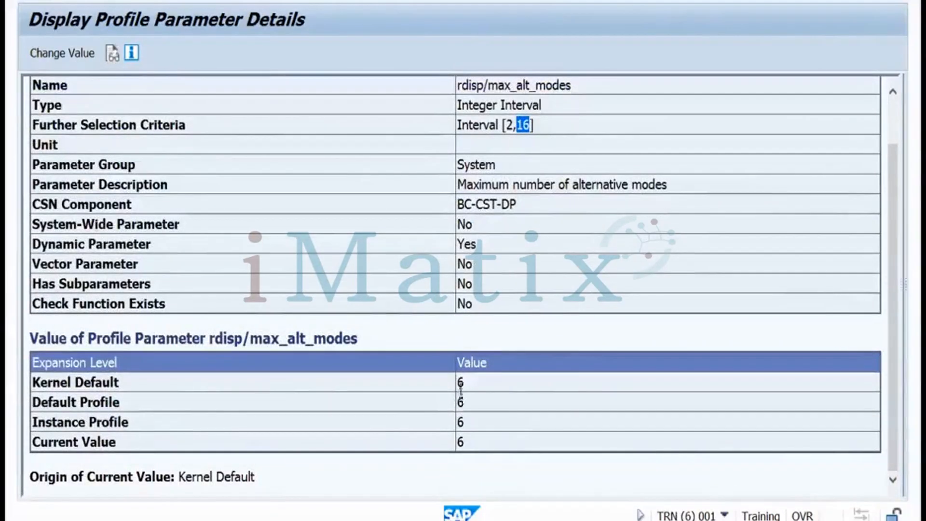
click(71, 58)
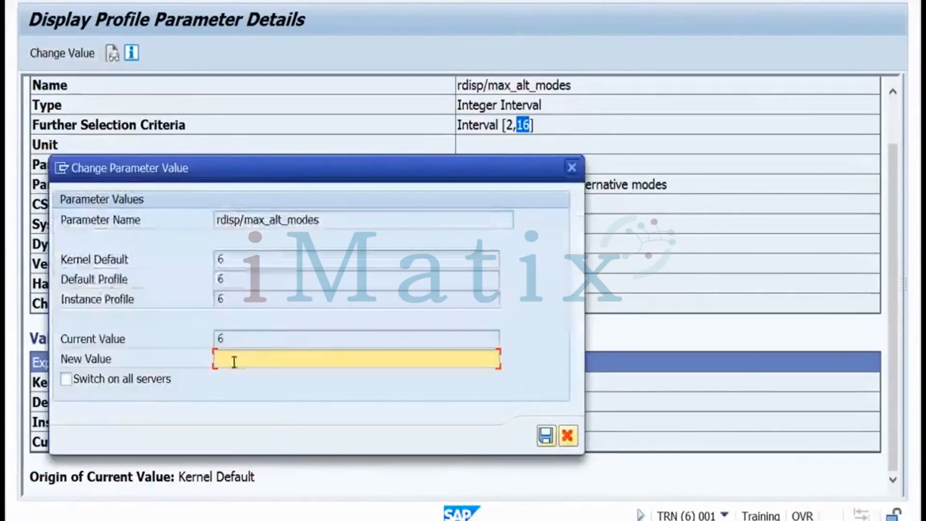
text(3)
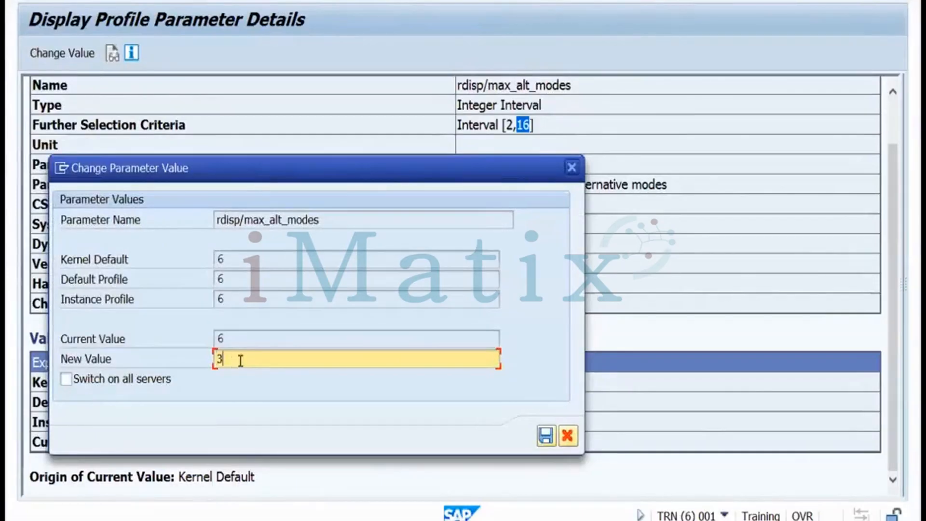
click(545, 436)
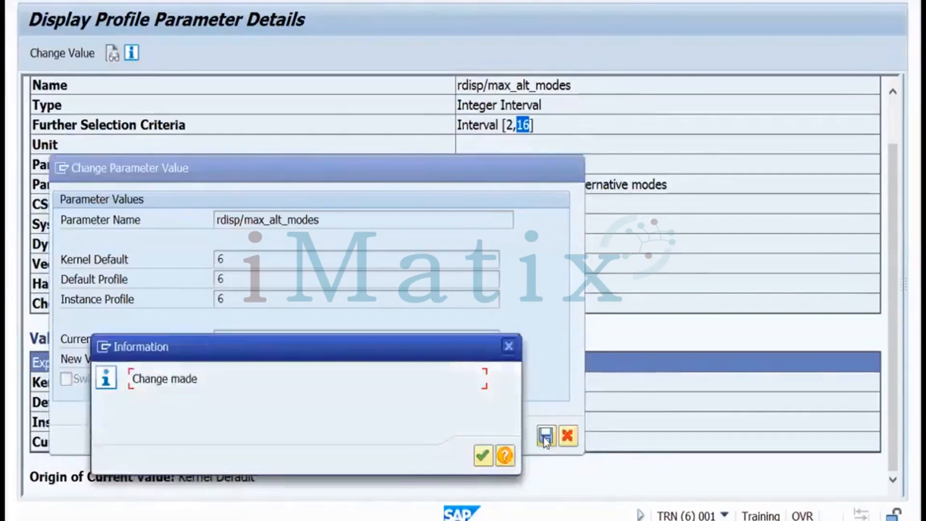
click(482, 456)
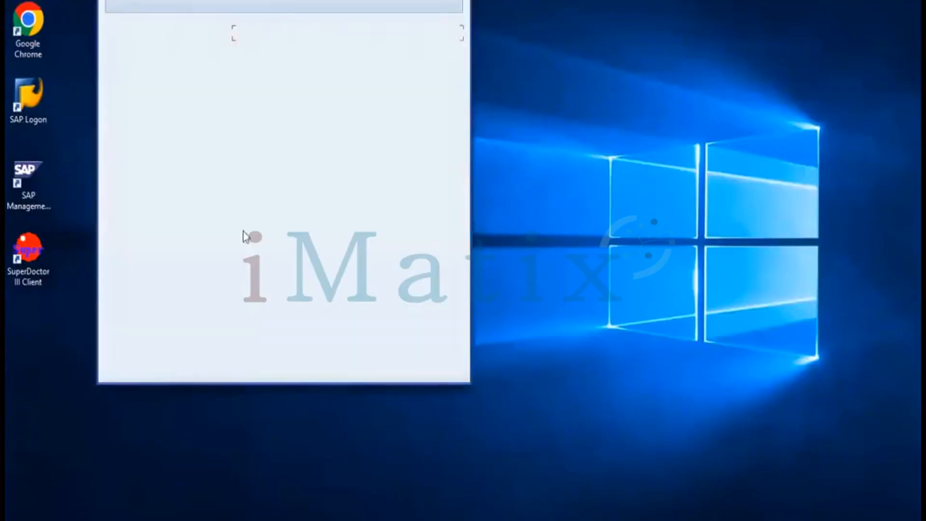
Log on to the TRN system client 001 as DDIC with its password
click(263, 47)
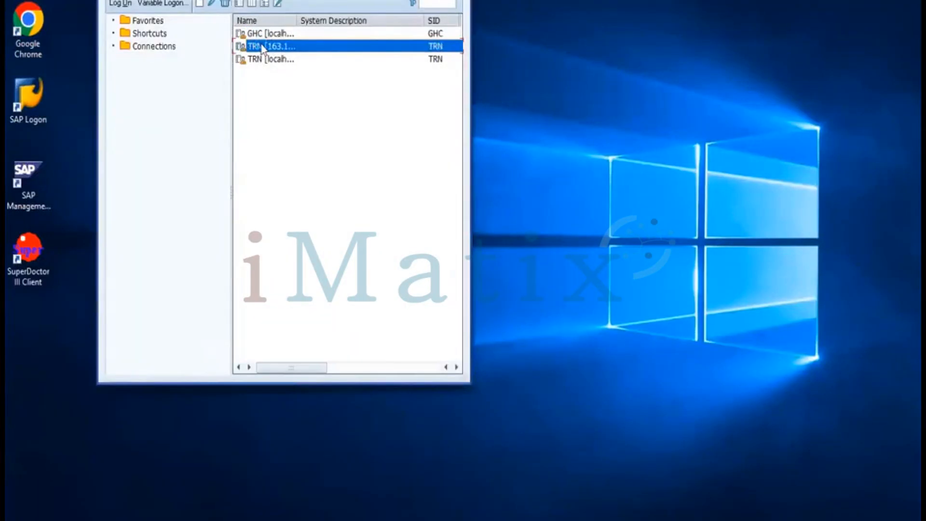
double_click(263, 47)
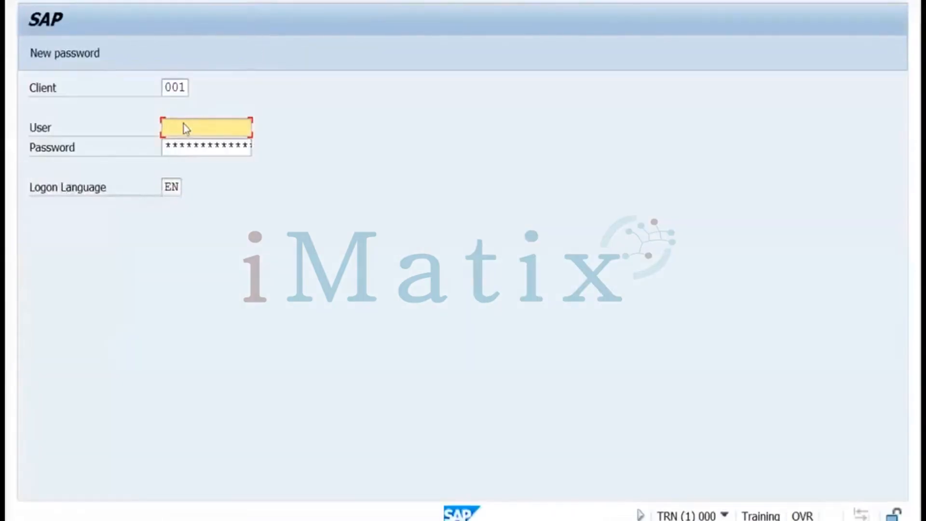
text(ddic)
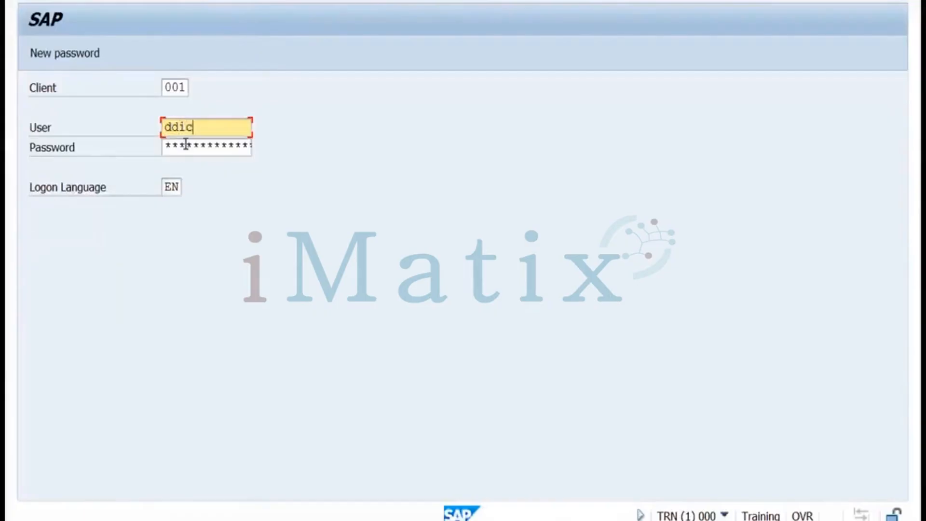
click(185, 144)
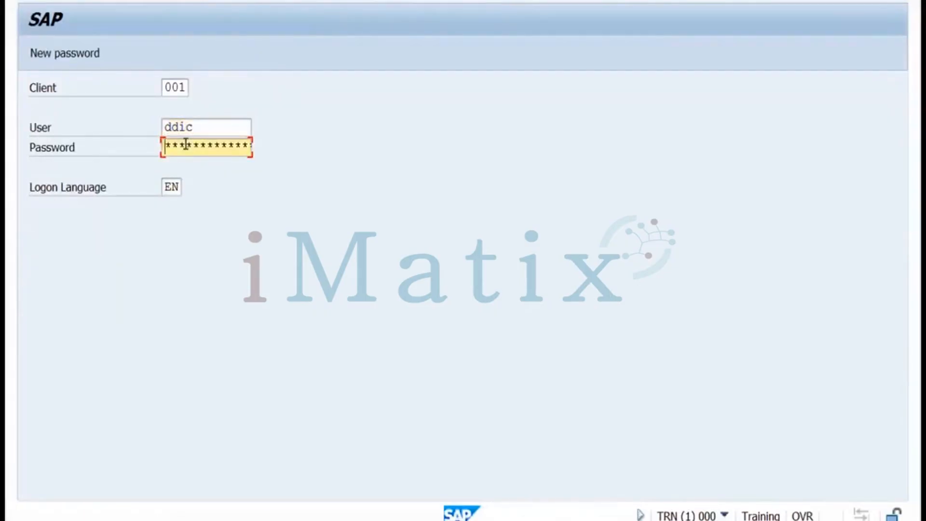
text(*********)
key(Return)
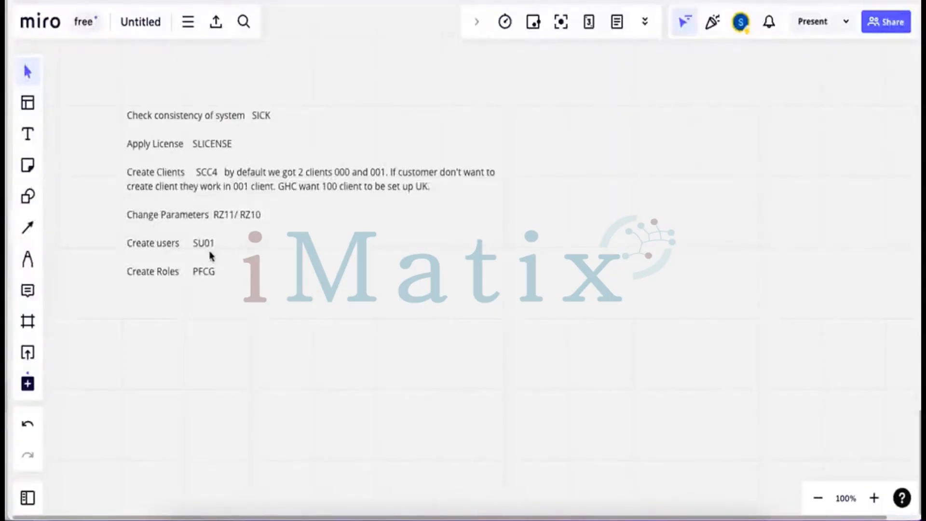
click(506, 276)
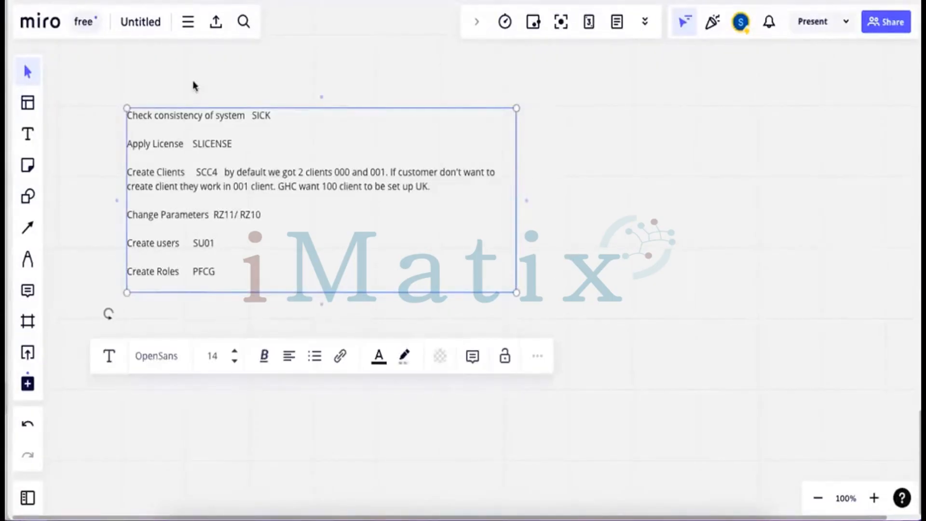
click(193, 84)
click(32, 134)
drag(110, 95, 514, 292)
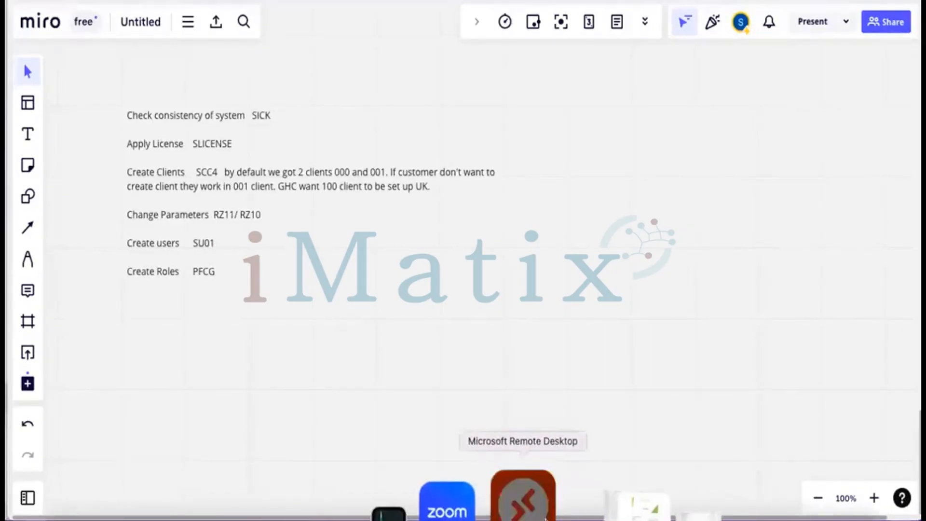
click(546, 518)
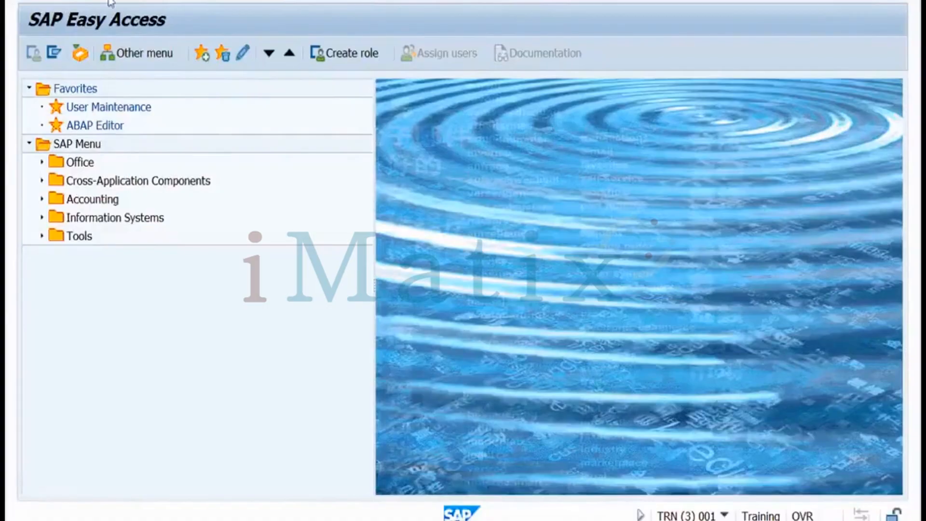
Run SU01, enter the new user's name and choose Create
key(Return)
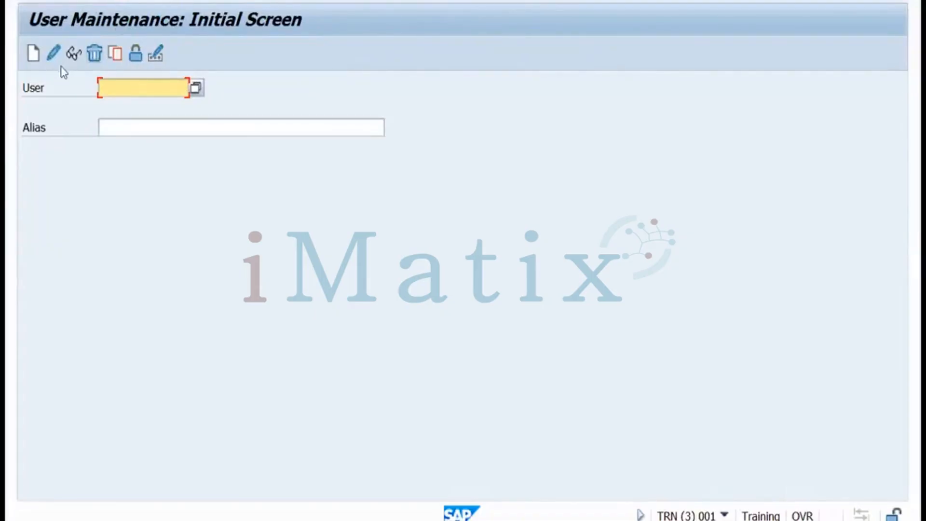
click(115, 87)
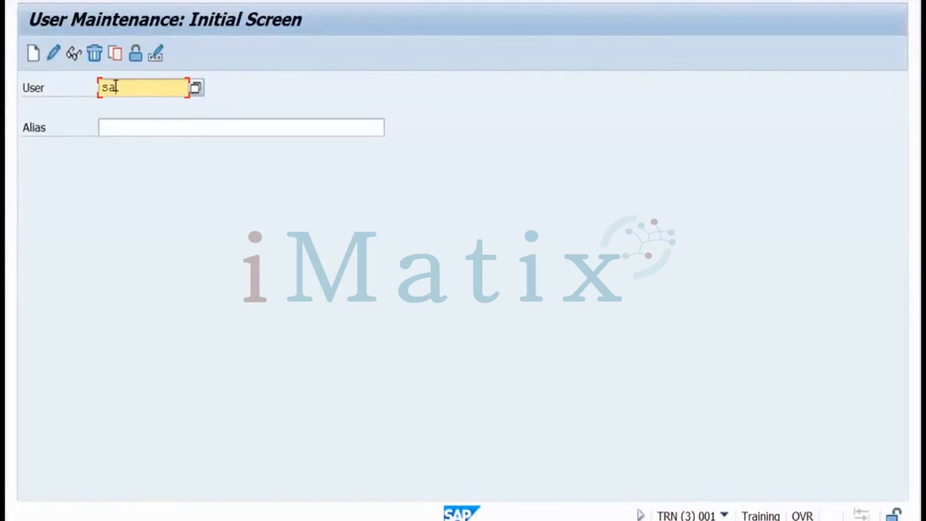
click(35, 60)
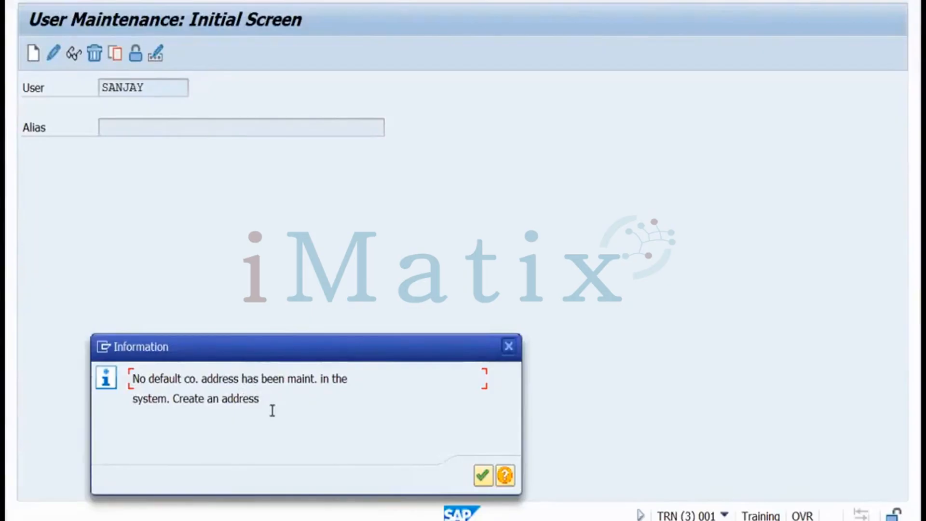
Enter Training as the company name for the new user's address
click(482, 476)
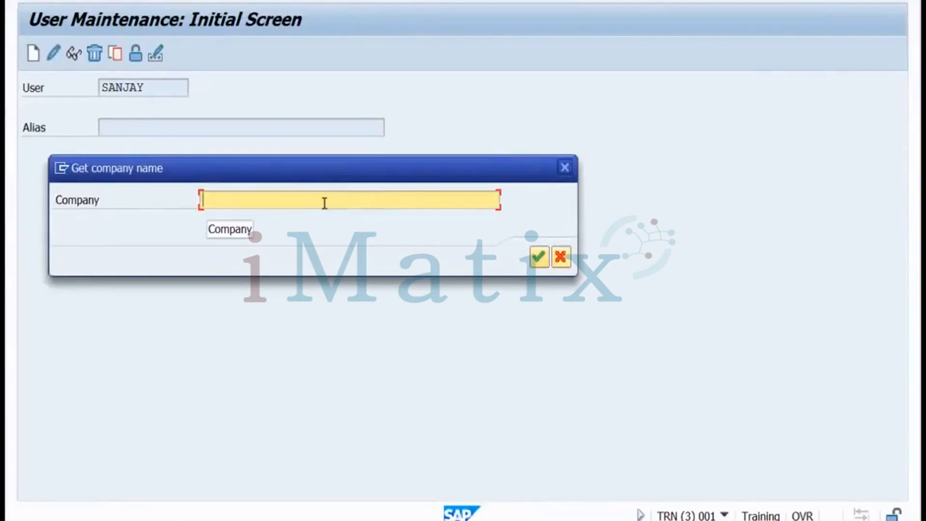
text(Self)
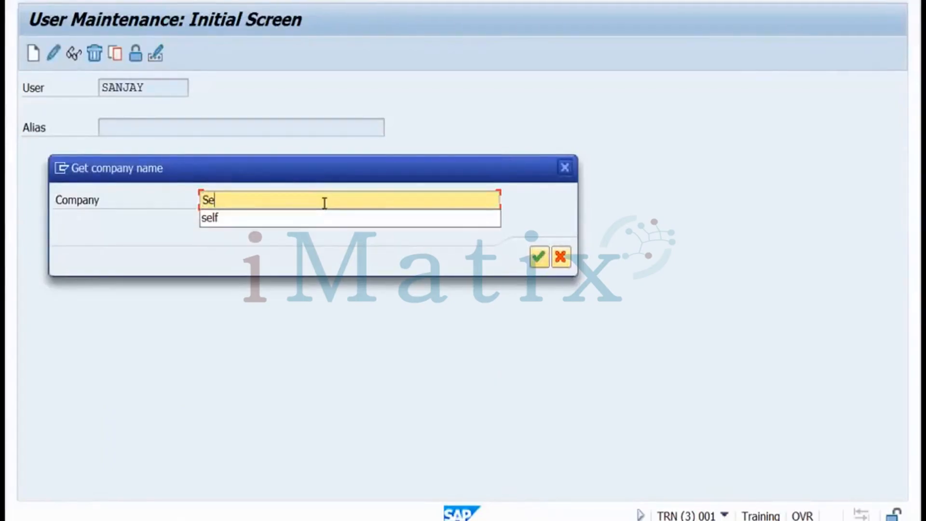
click(537, 257)
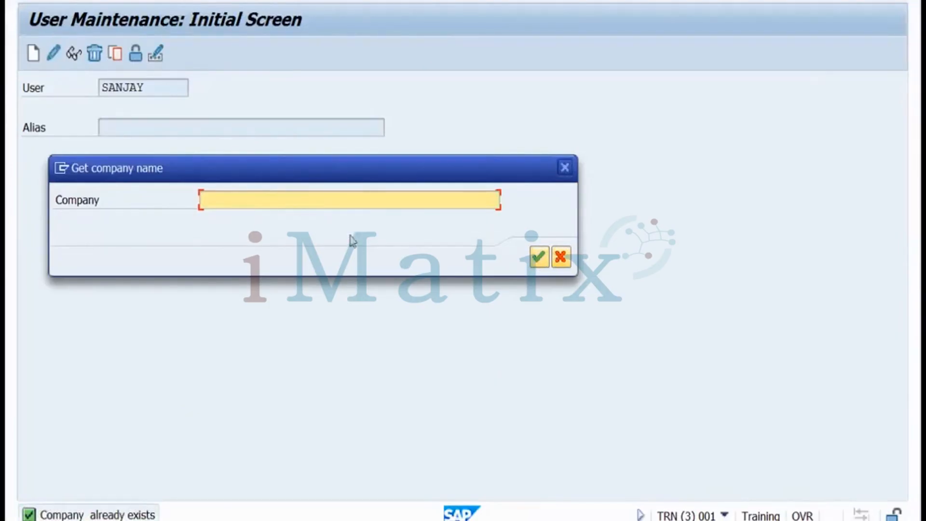
text(Training)
click(540, 257)
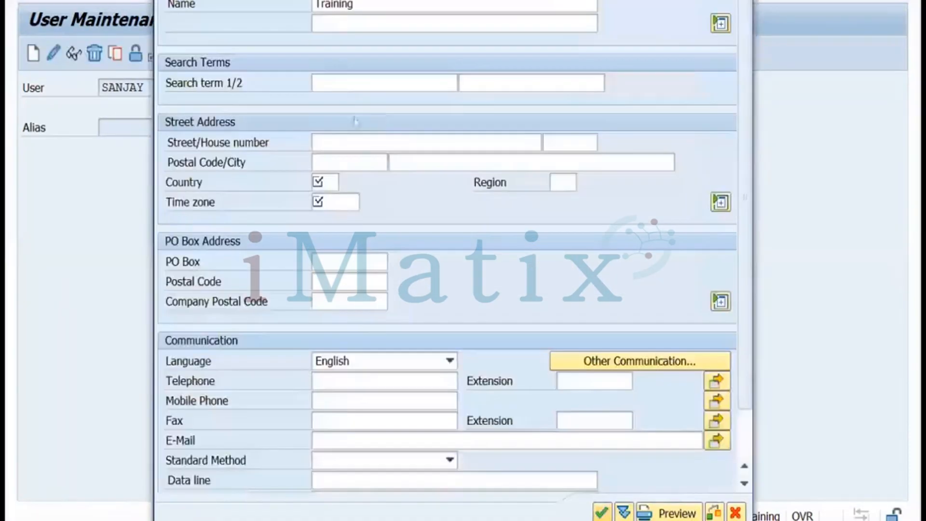
Set the company's country to IN and time zone INDIA, then accept the address
click(333, 183)
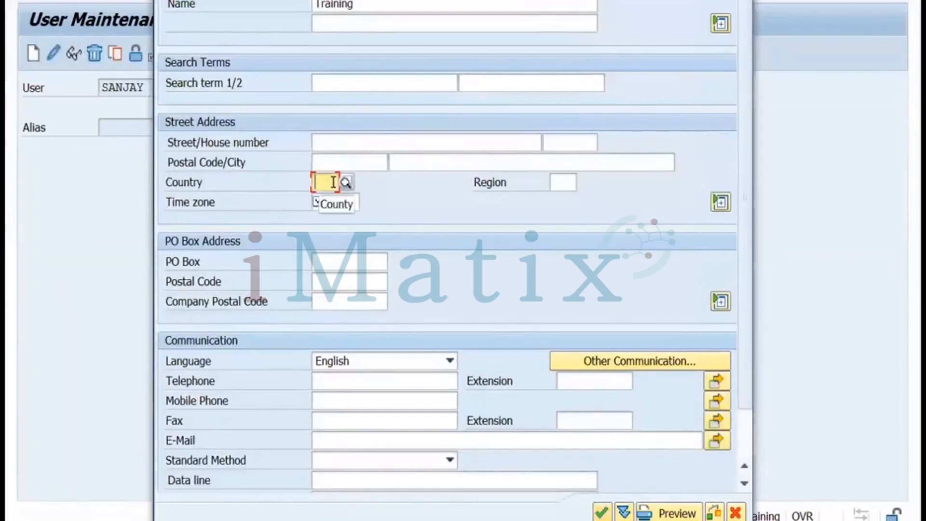
text(In)
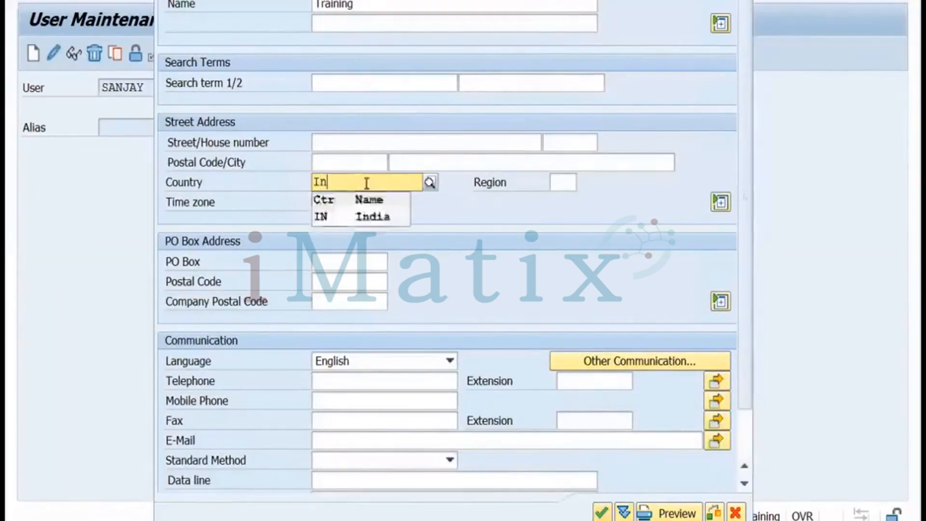
click(331, 218)
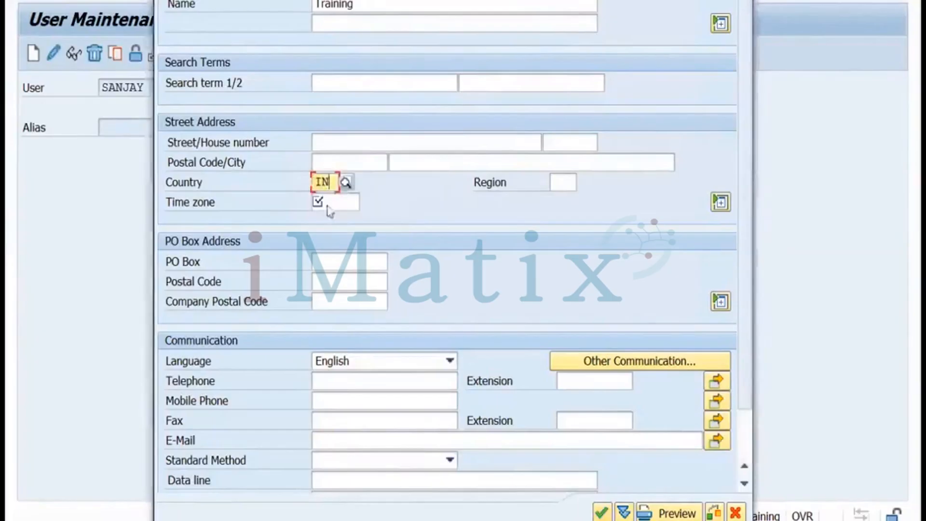
click(326, 201)
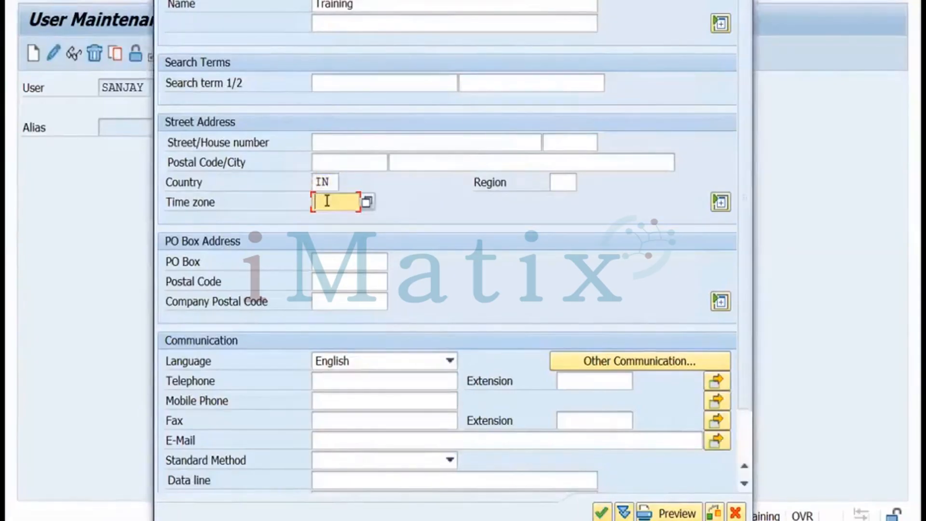
click(367, 203)
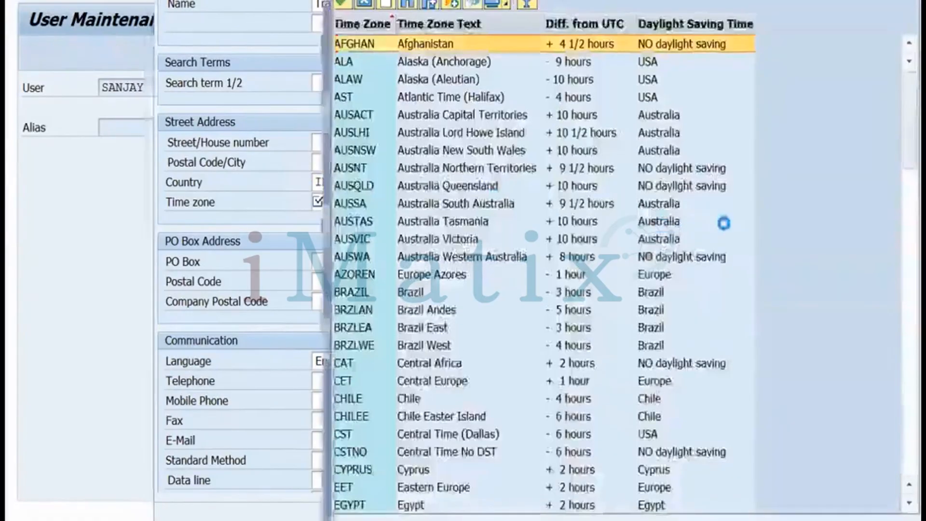
drag(903, 105, 903, 172)
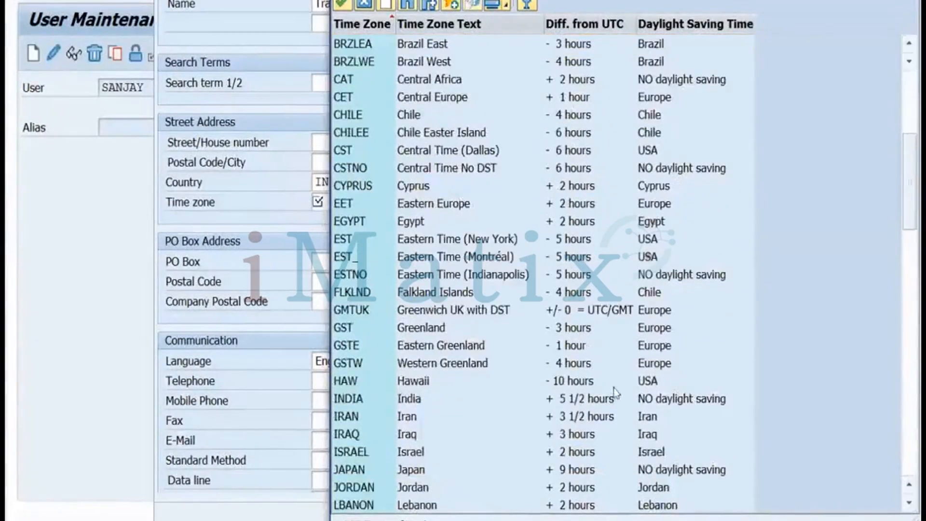
double_click(623, 400)
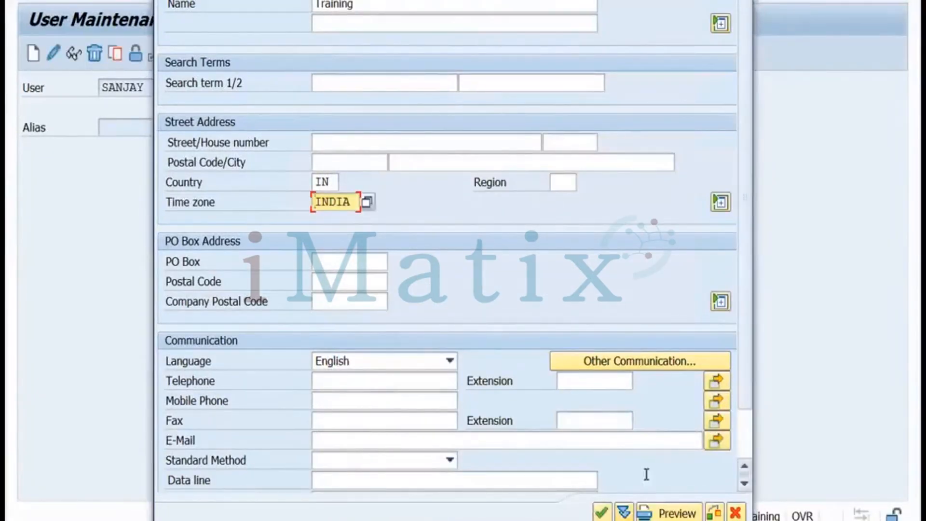
click(600, 512)
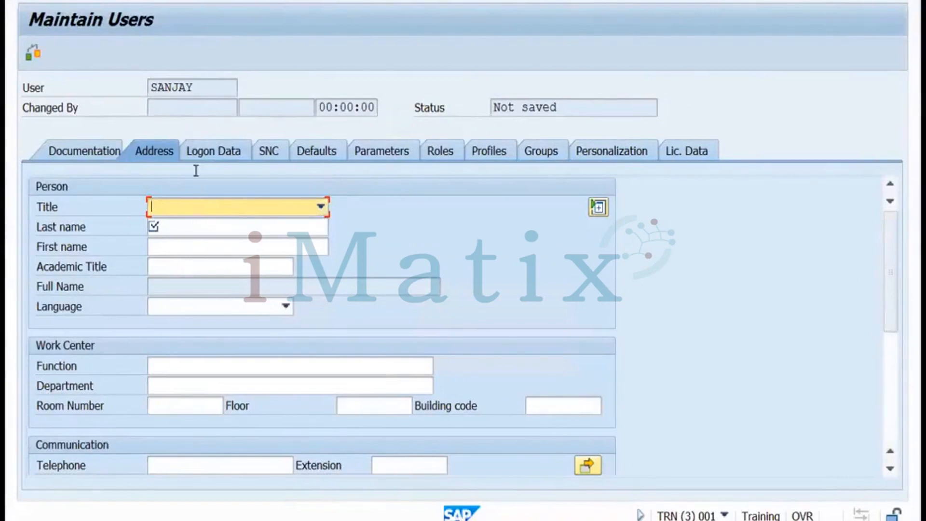
Enter the new user's last name and move on to the Logon Data settings
click(177, 227)
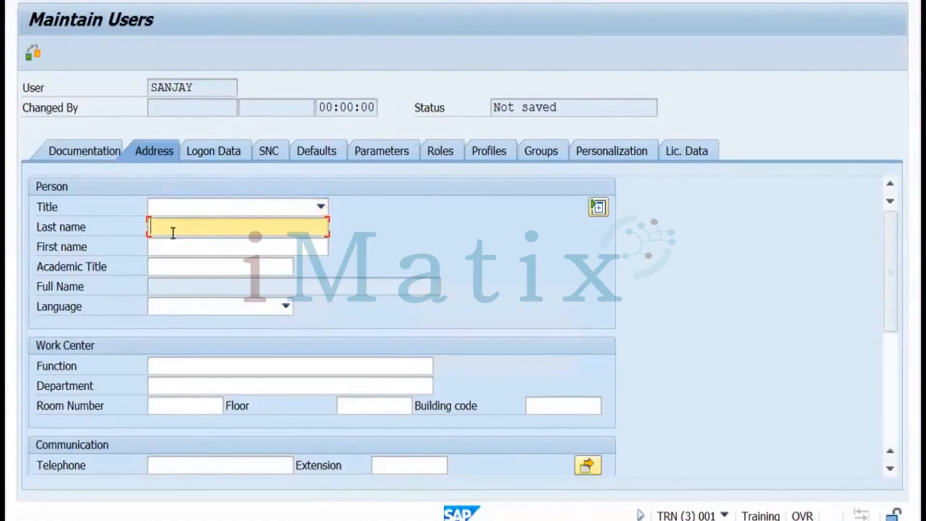
click(210, 153)
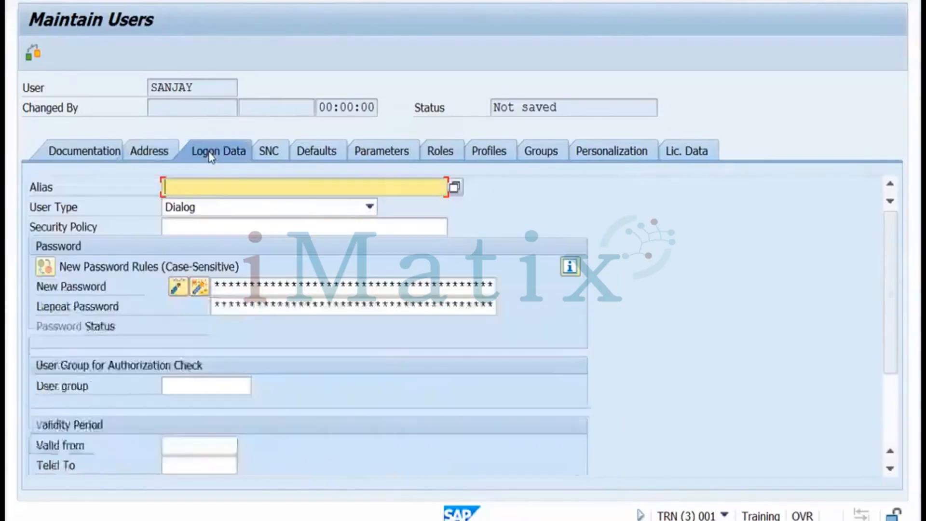
Set the user type to Service and enter the initial password in both password fields
click(229, 206)
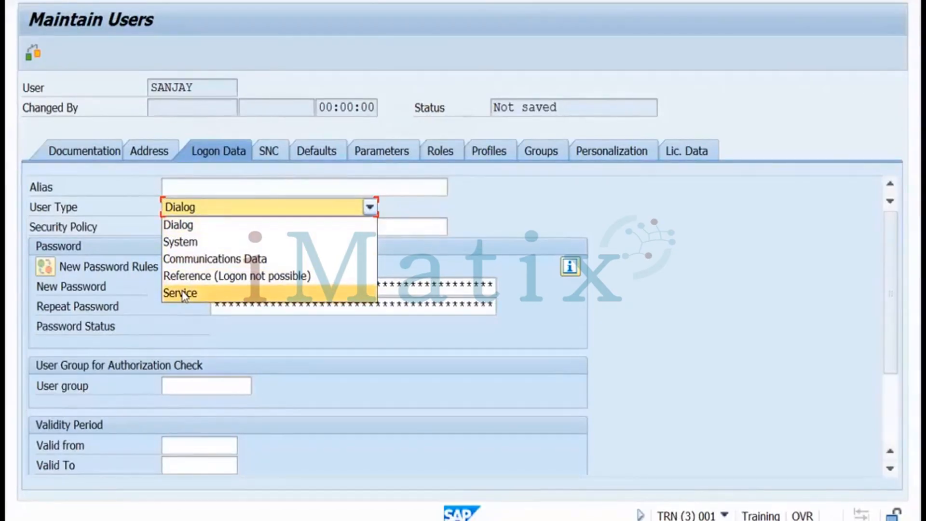
click(183, 294)
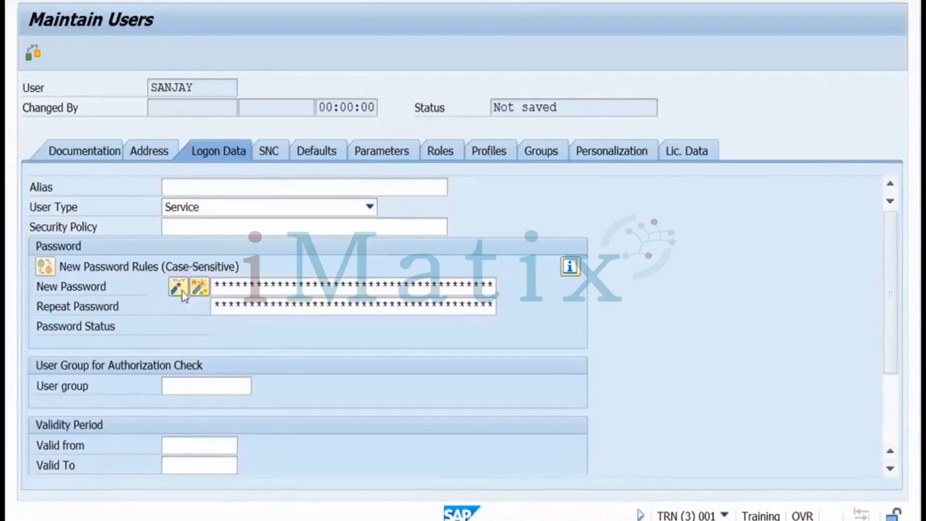
click(218, 285)
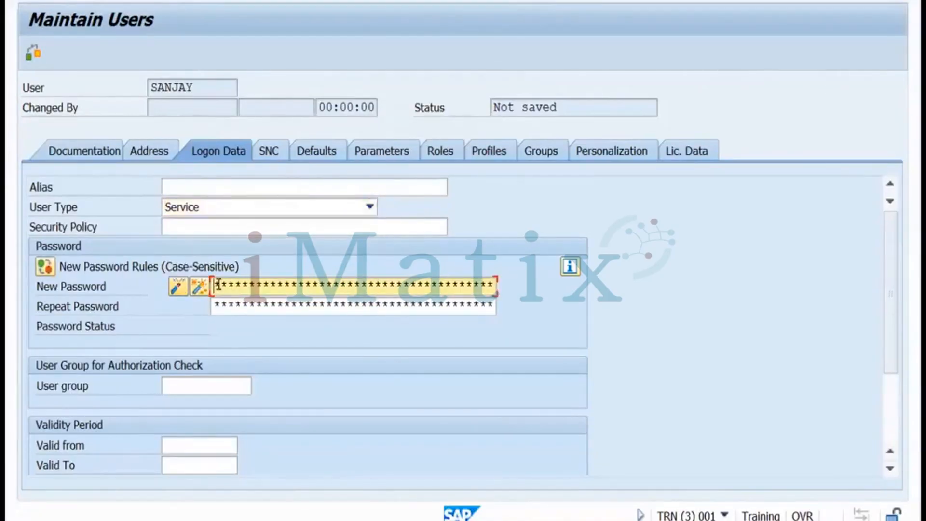
text(*********)
click(221, 305)
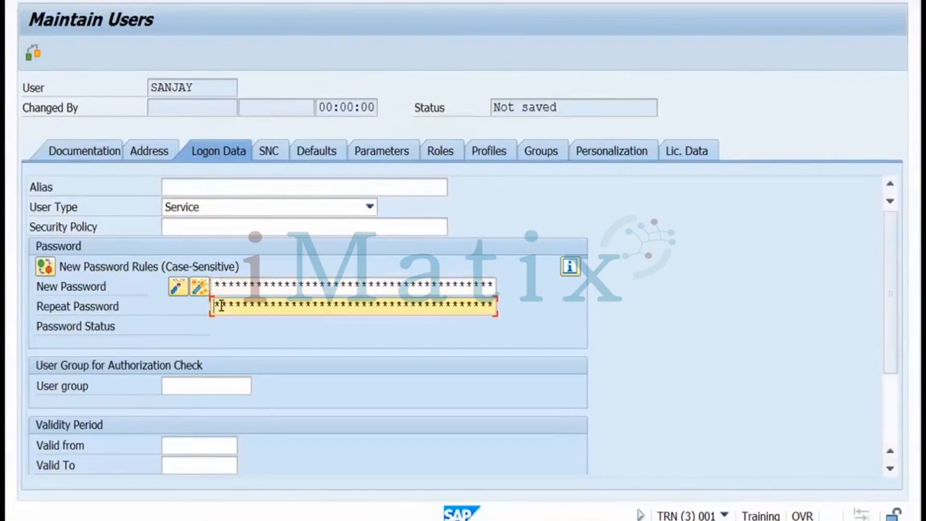
text(*********)
Search the single roles and assign SAP_BC_BASIS_ADMIN (System Administrator) to the user
click(442, 155)
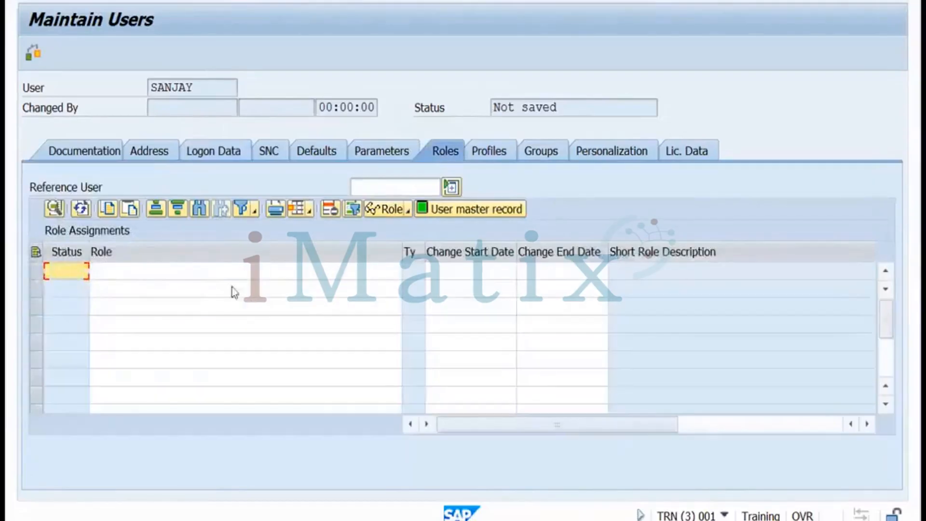
click(210, 273)
click(398, 272)
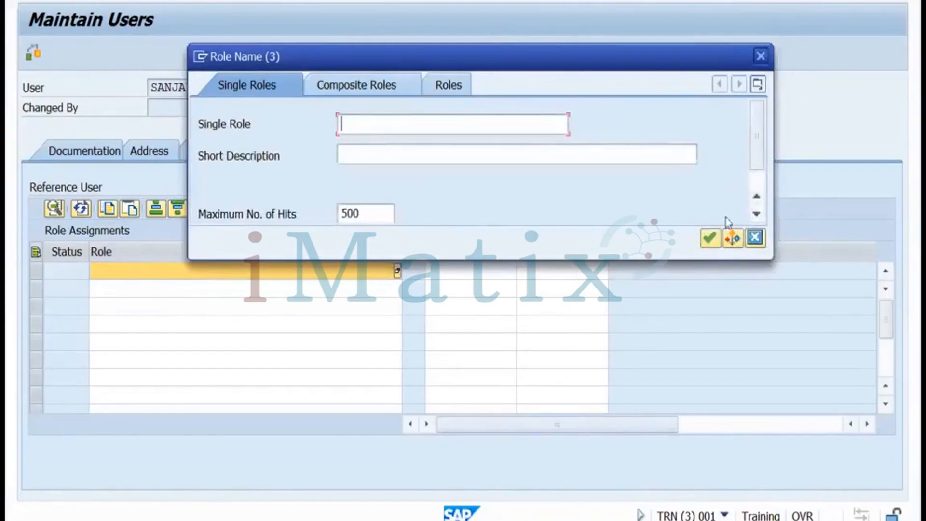
click(709, 237)
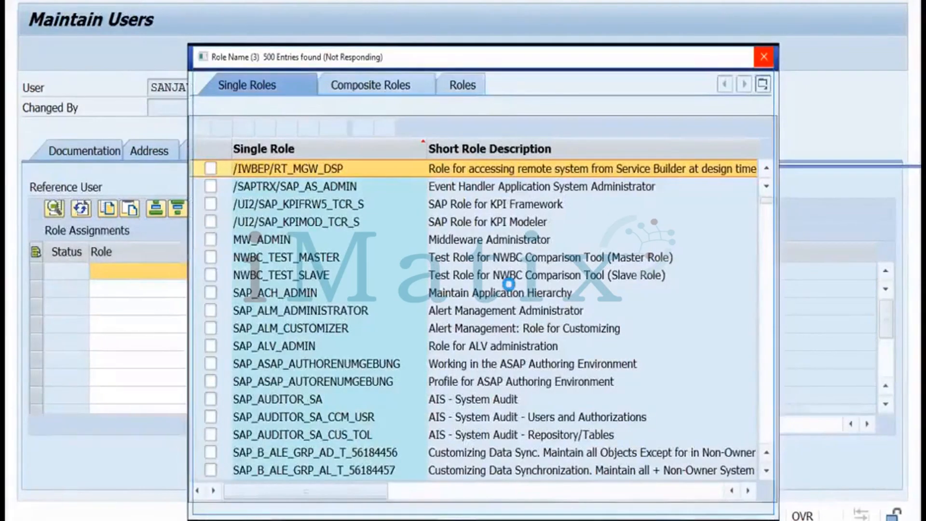
key(Down)
key(Down)
key(Down)
key(Down)
key(Down)
key(Down)
key(Down)
key(Down)
key(Down)
key(Down)
key(Down)
key(Down)
key(Down)
key(Down)
key(Down)
key(Down)
key(Down)
key(Down)
key(Down)
key(Down)
key(Down)
key(Down)
key(Down)
key(Down)
key(Down)
key(Down)
key(Down)
key(Down)
key(Down)
key(Down)
key(Down)
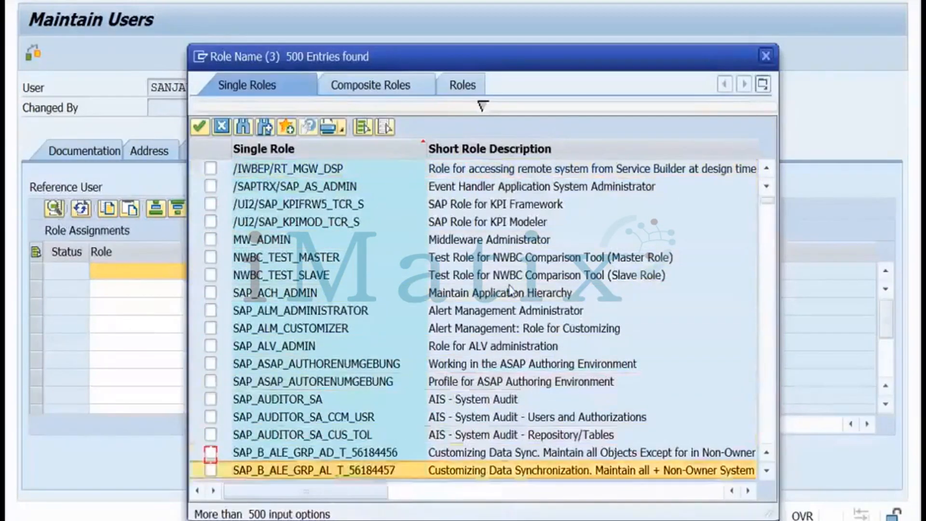
key(Down)
key(Down)
key(Down)
key(Down)
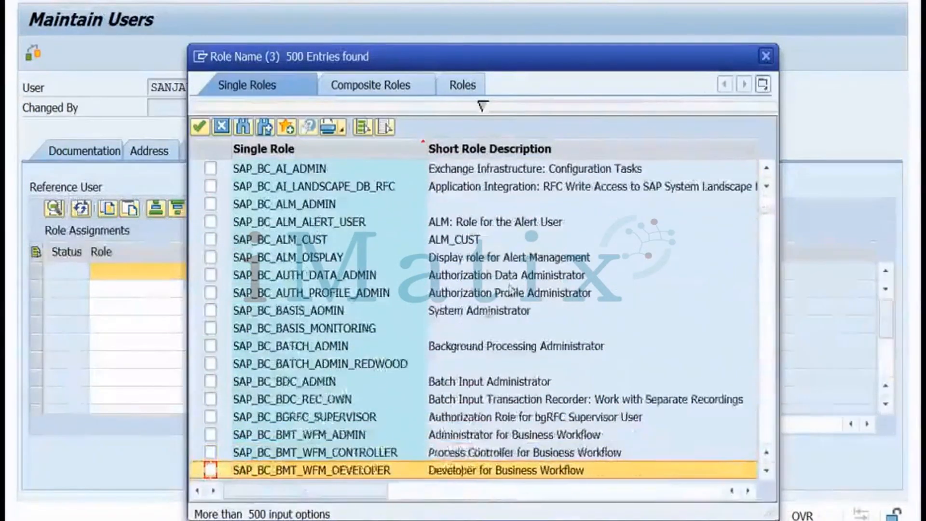
click(386, 314)
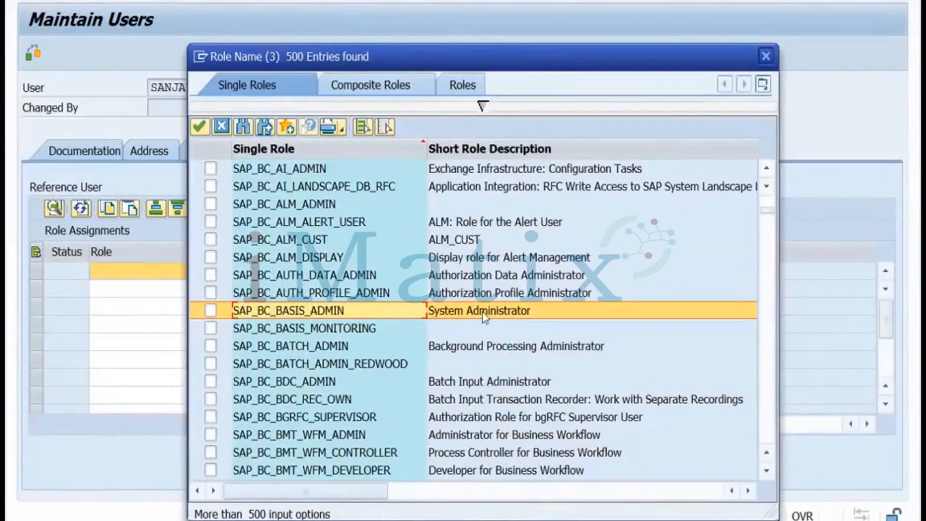
click(211, 317)
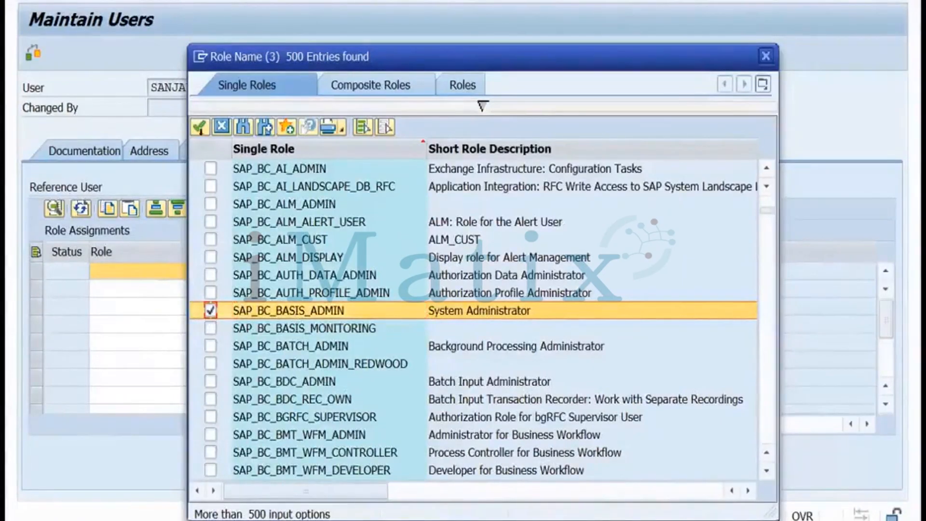
click(199, 127)
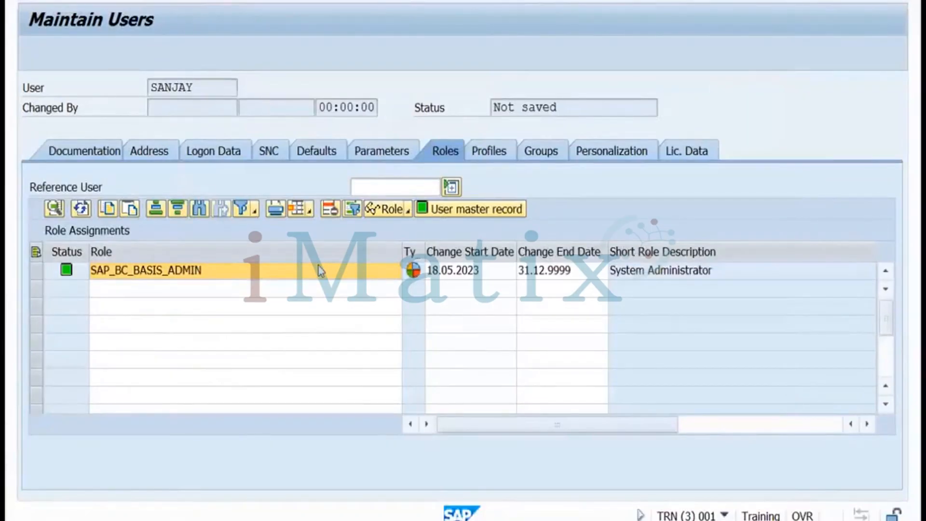
click(321, 271)
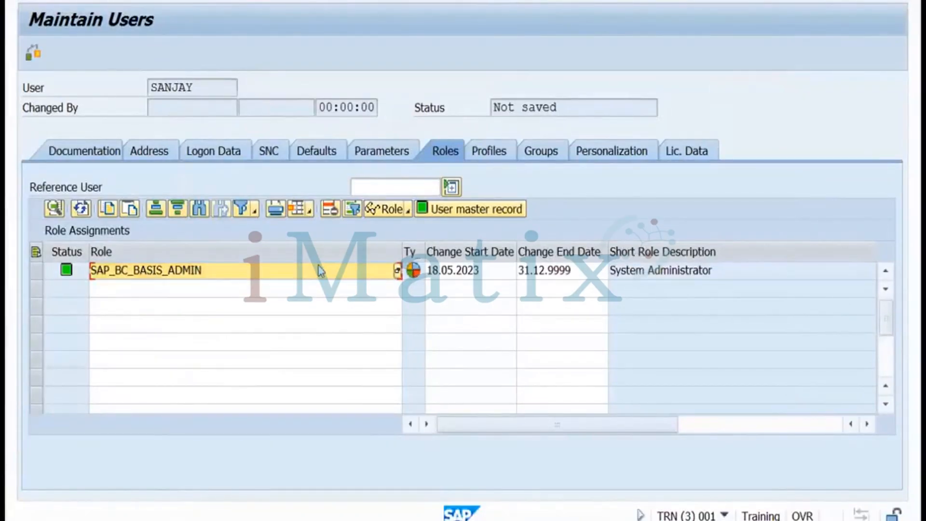
click(485, 155)
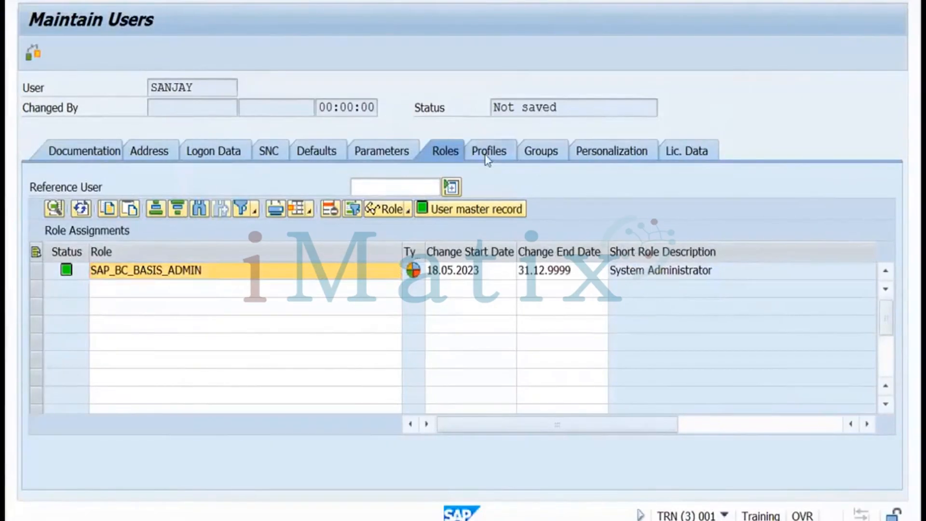
Add profile SAP_ALL, recheck the role assignment, and save the new user
click(139, 249)
text(sap_all)
key(Return)
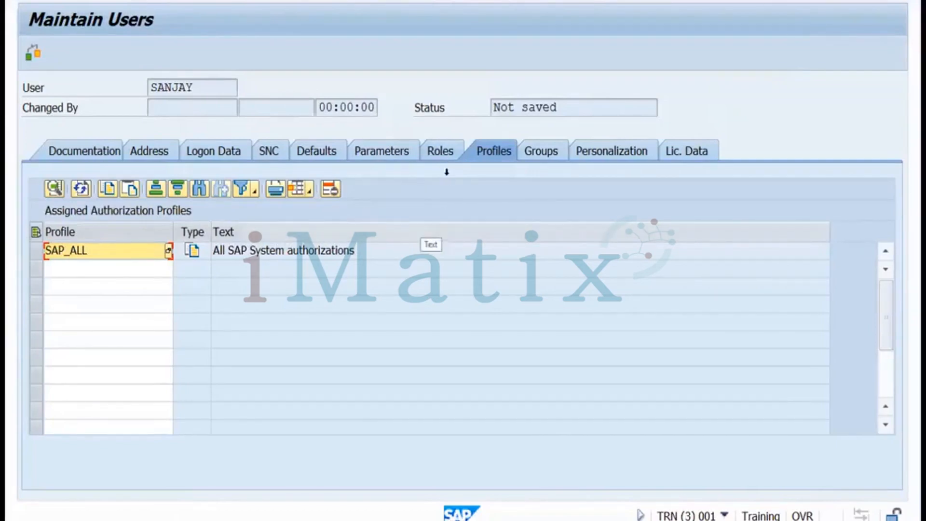
click(442, 155)
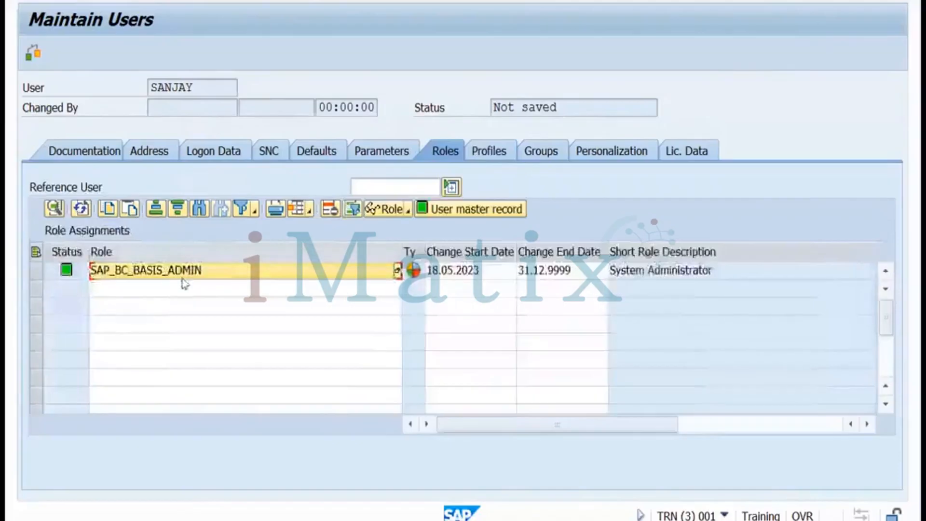
click(493, 155)
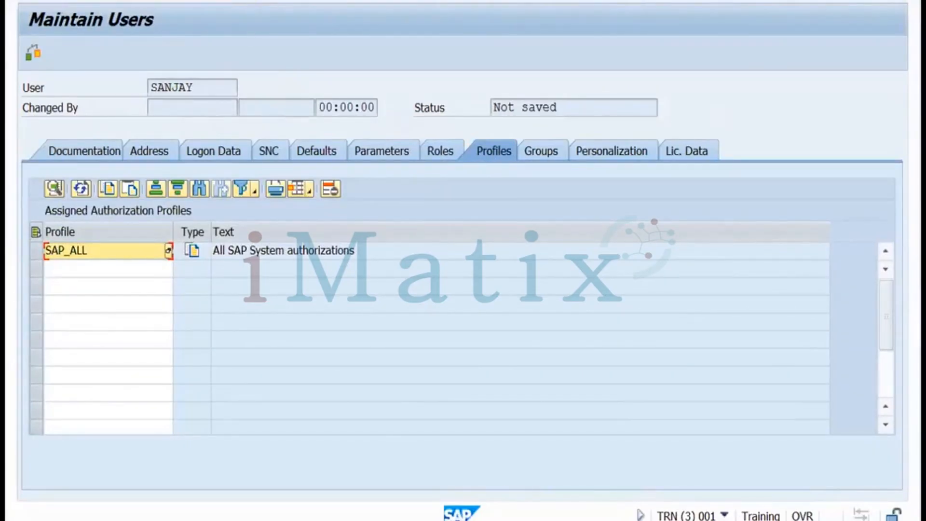
key(ctrl+s)
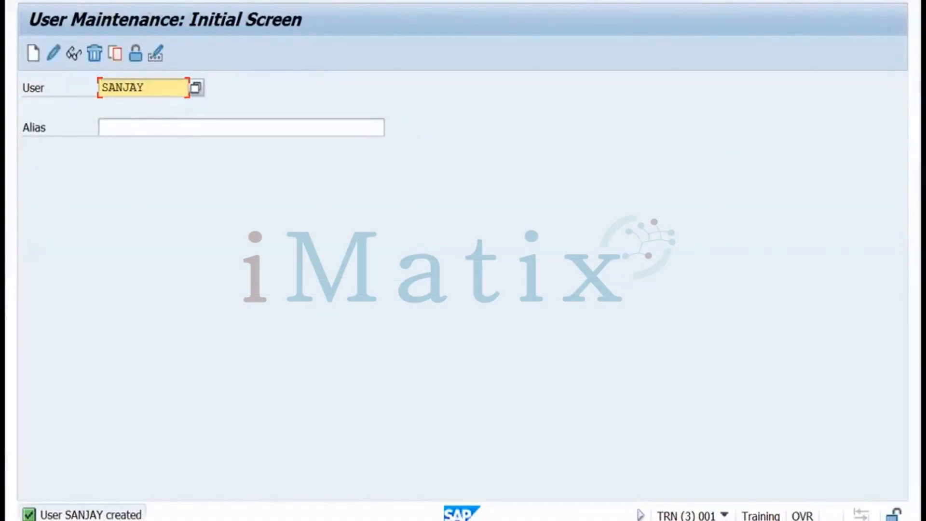
Reopen the user in change mode and start a role lookup in a second role row
click(154, 520)
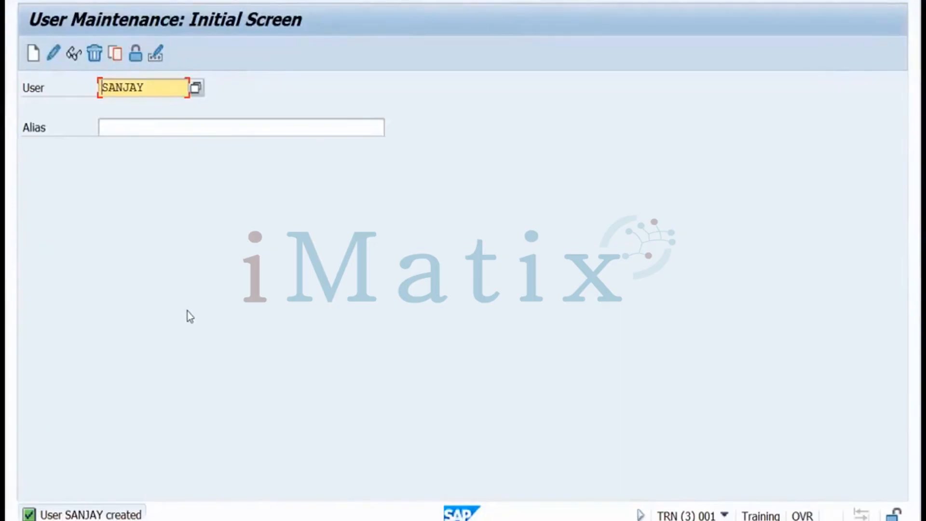
click(55, 54)
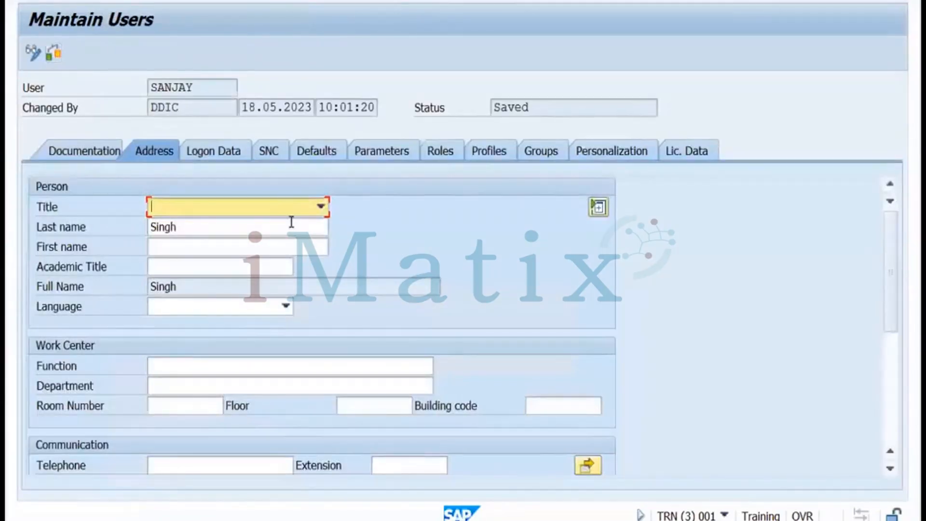
click(439, 152)
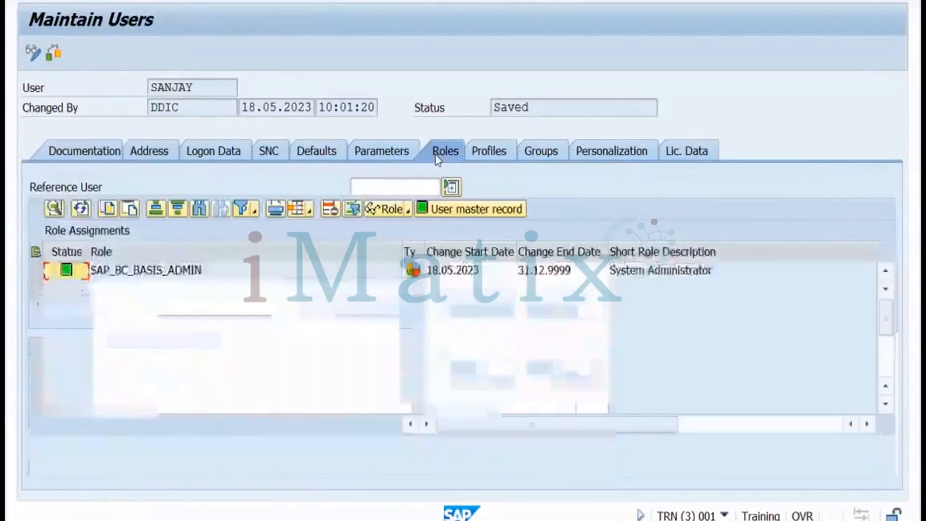
click(331, 292)
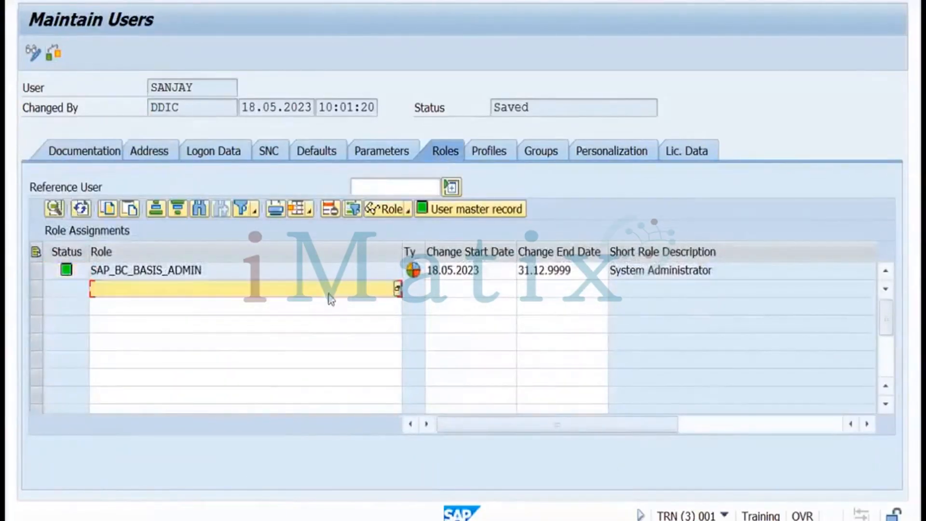
click(398, 289)
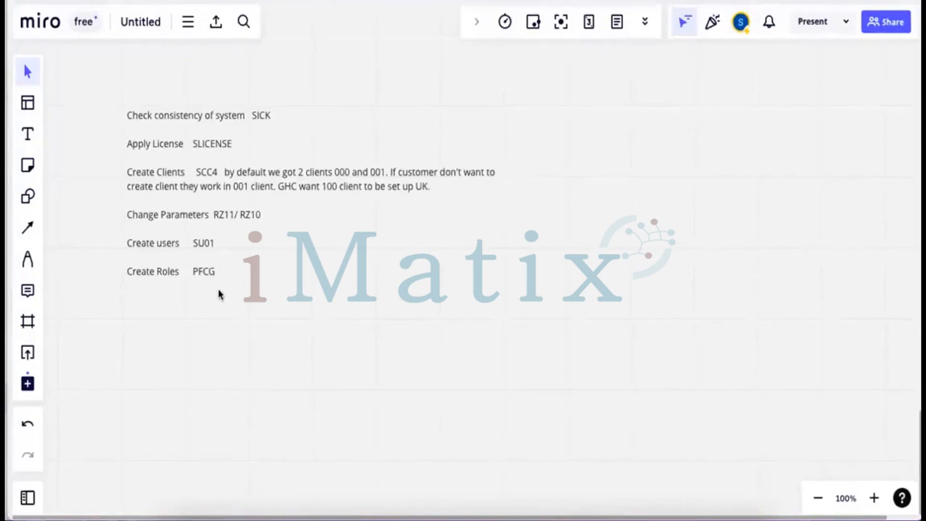
key(super+Tab)
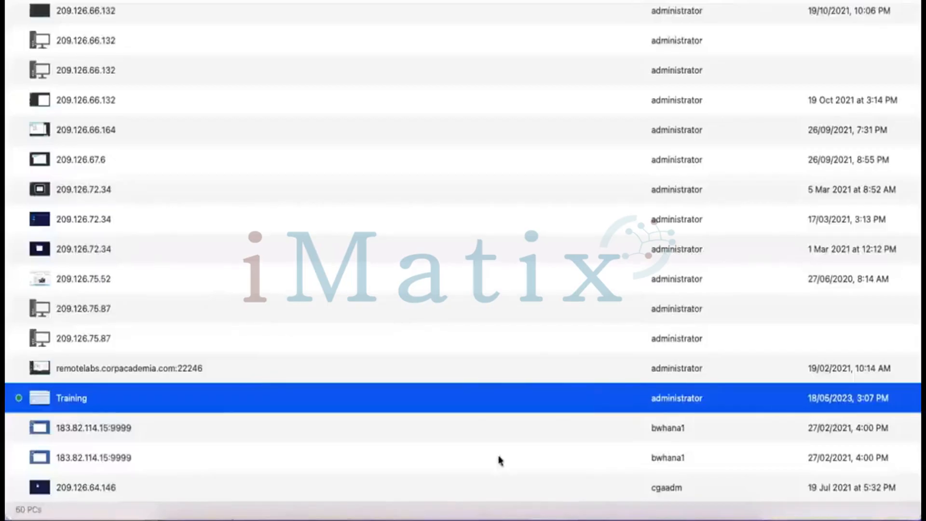
Close the role search without choosing a role and check the user's SAP_ALL profile
mouse_move(488, 519)
click(535, 497)
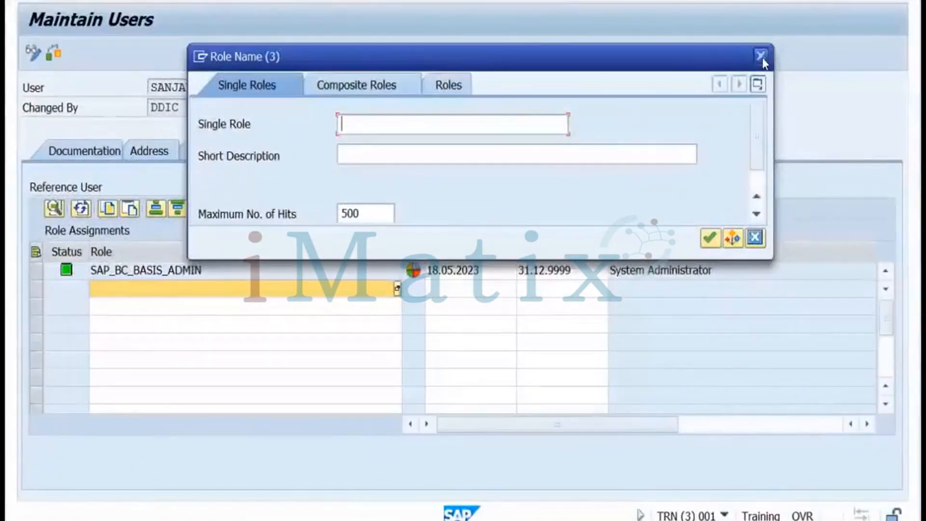
click(761, 57)
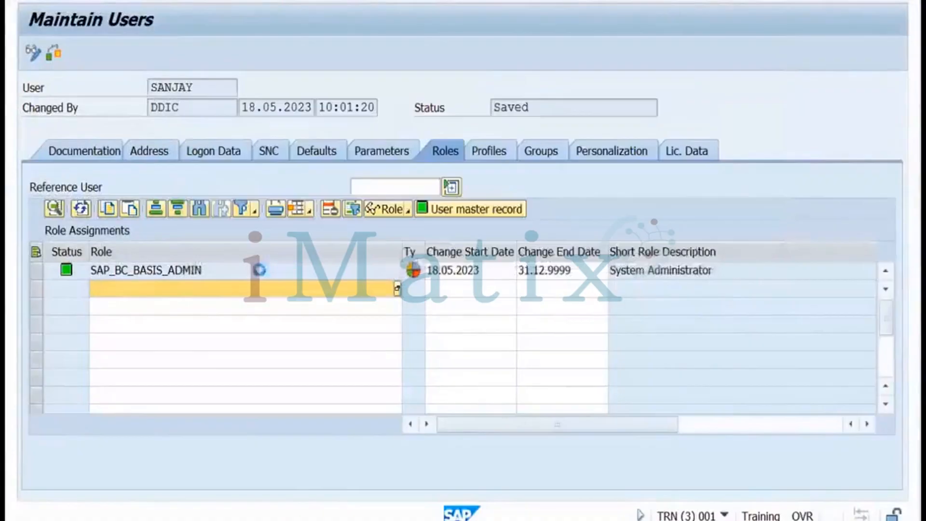
click(485, 155)
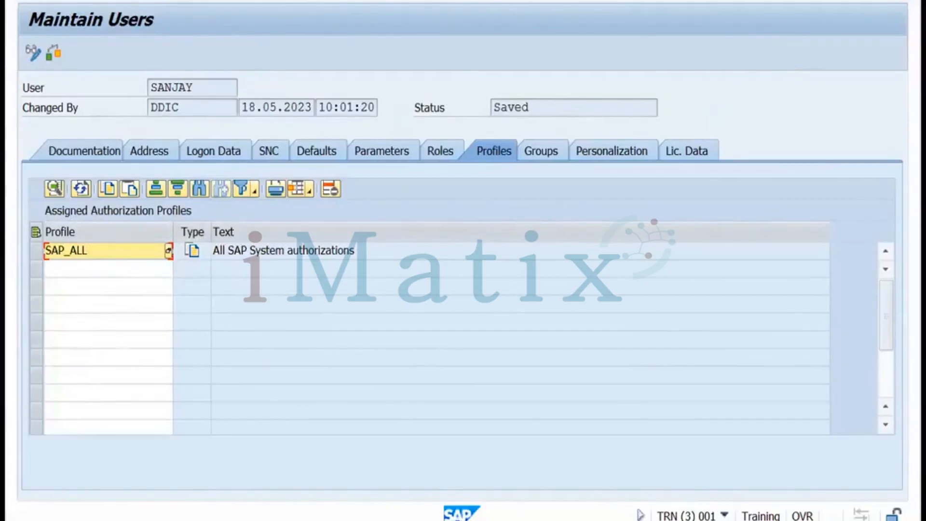
From SAP Logon, log on to the training system as the new user with the initial password
mouse_move(202, 520)
click(73, 480)
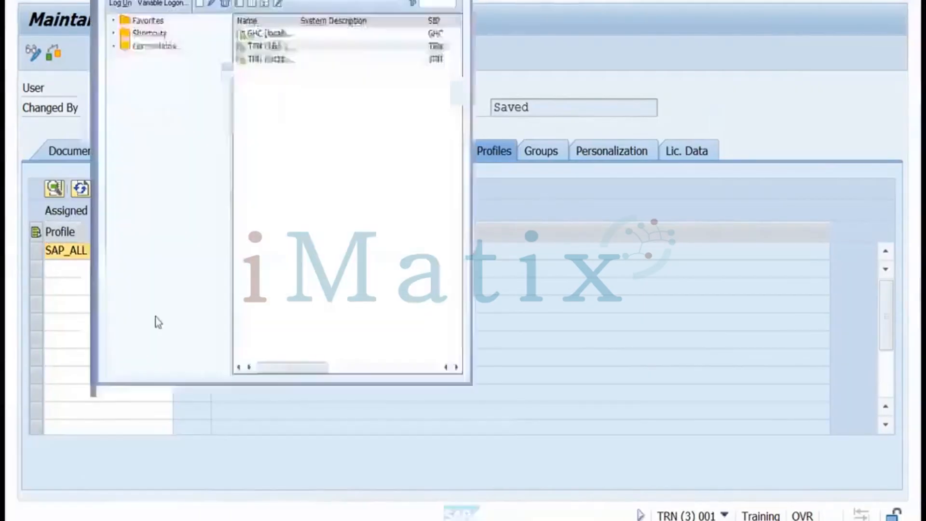
double_click(279, 47)
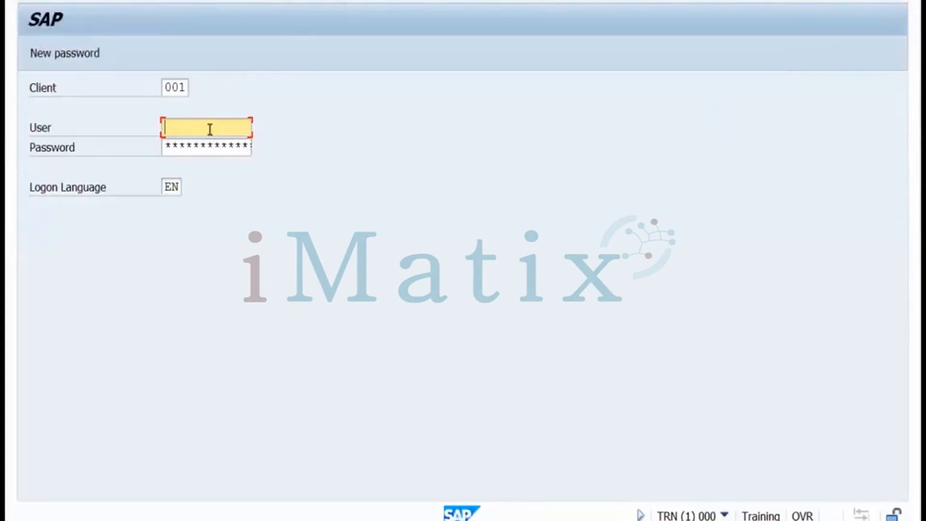
text(sanjay)
key(Tab)
text(*******)
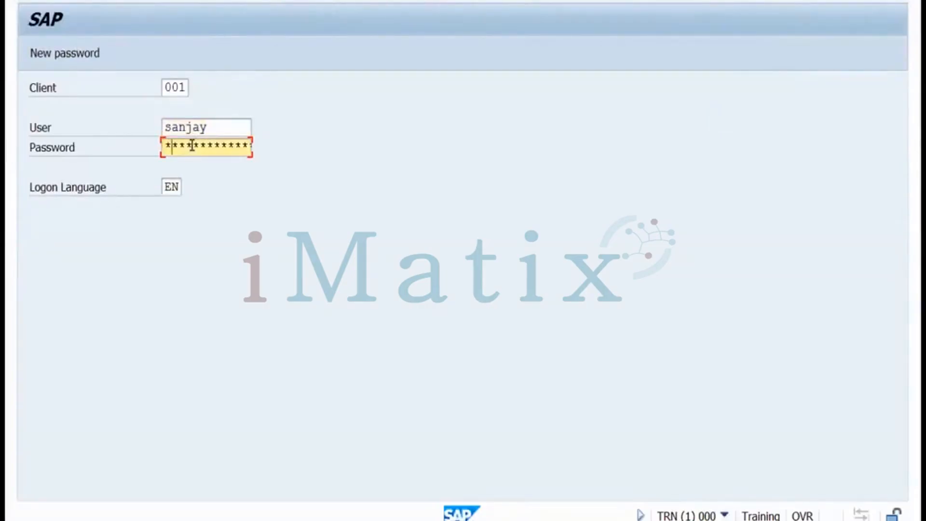
text(***)
key(Return)
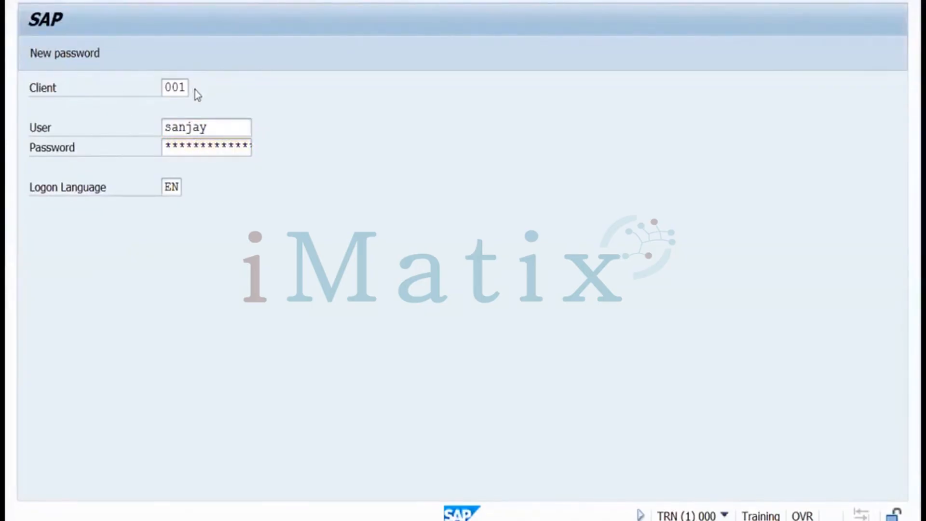
Re-enter the password and acknowledge the copyright and failed-logon-attempts notices
click(199, 146)
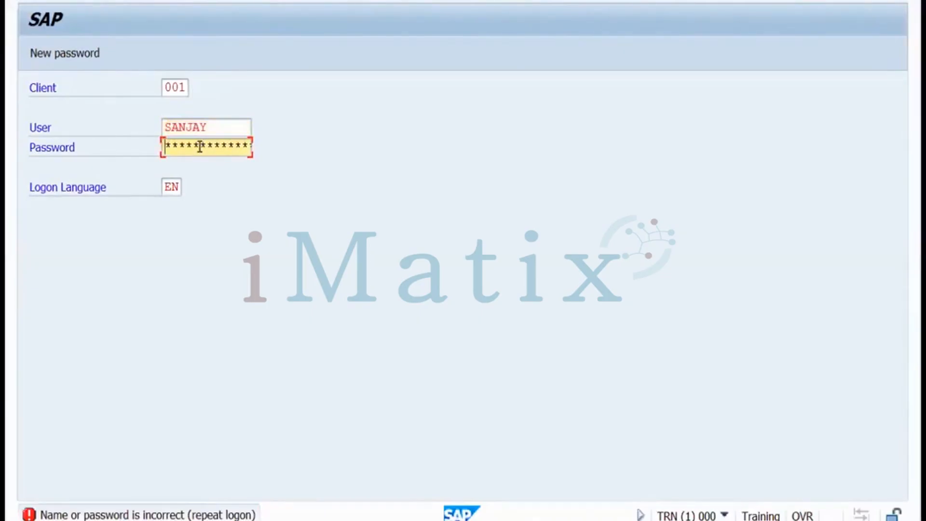
text(*********)
key(Return)
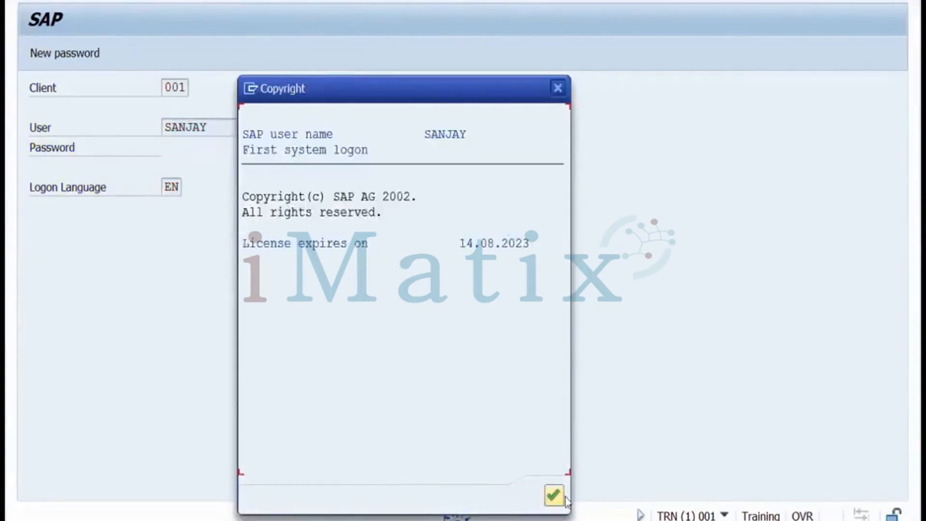
click(554, 496)
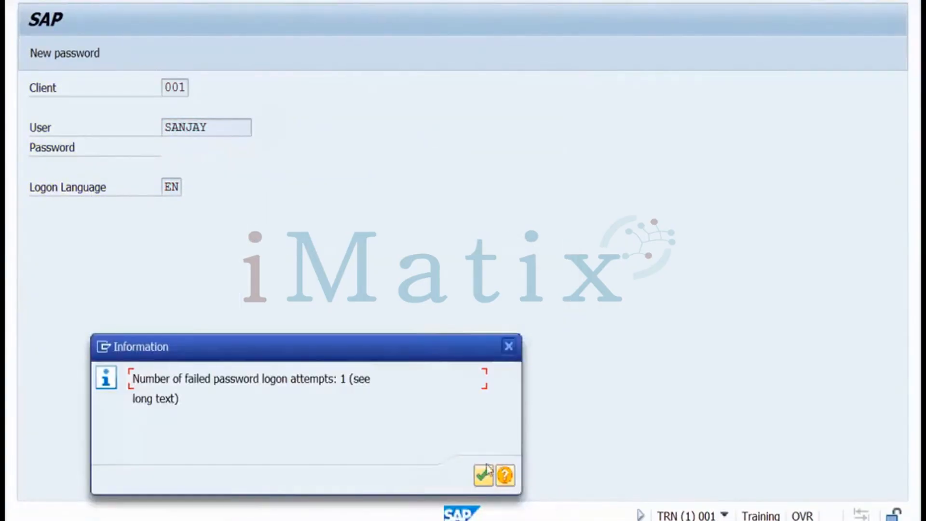
click(483, 473)
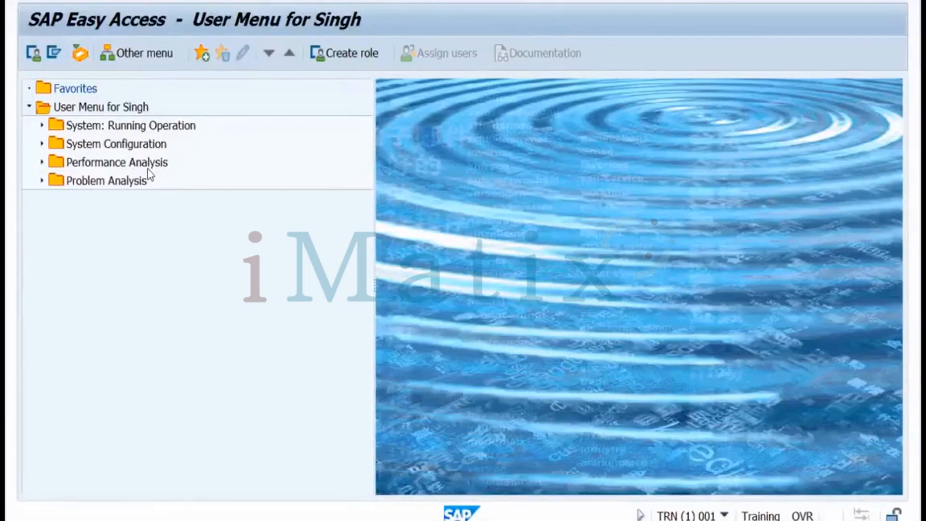
Open the Users Logged On list and review each user's session, including the client 000 system session
key(Return)
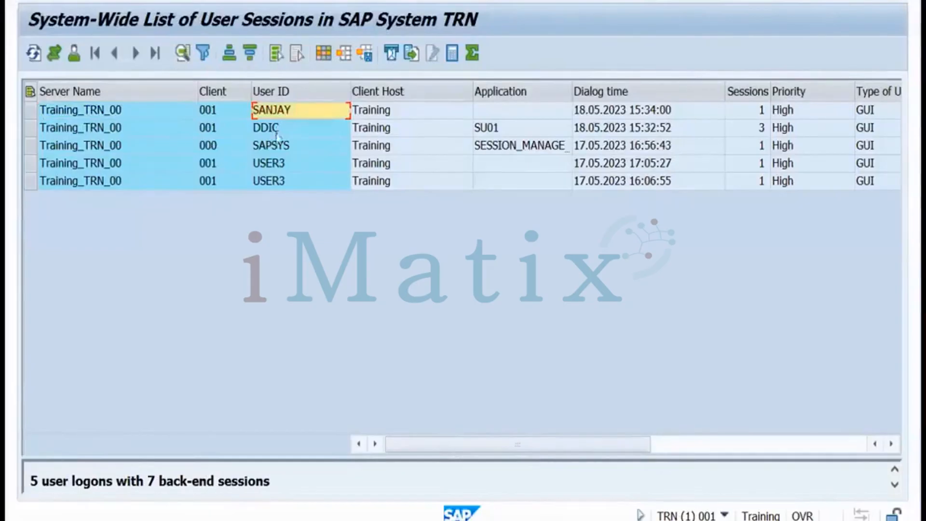
click(277, 129)
click(275, 164)
click(276, 182)
click(278, 150)
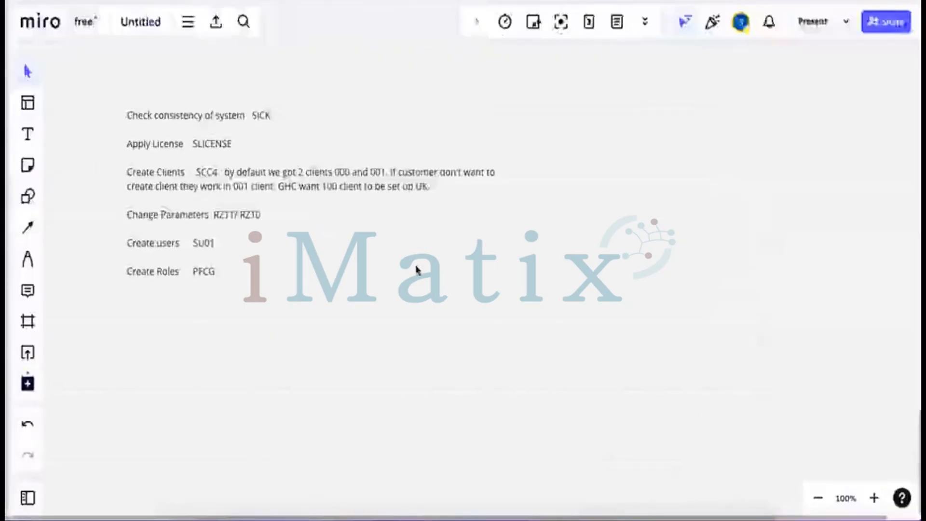
Switch to the Miro board with the SAP notes and deselect the notes text box
click(418, 269)
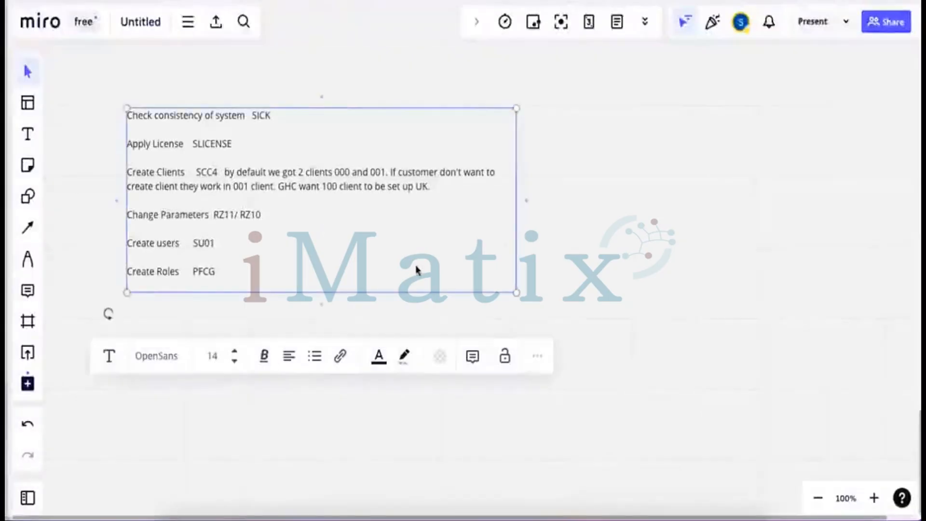
click(541, 256)
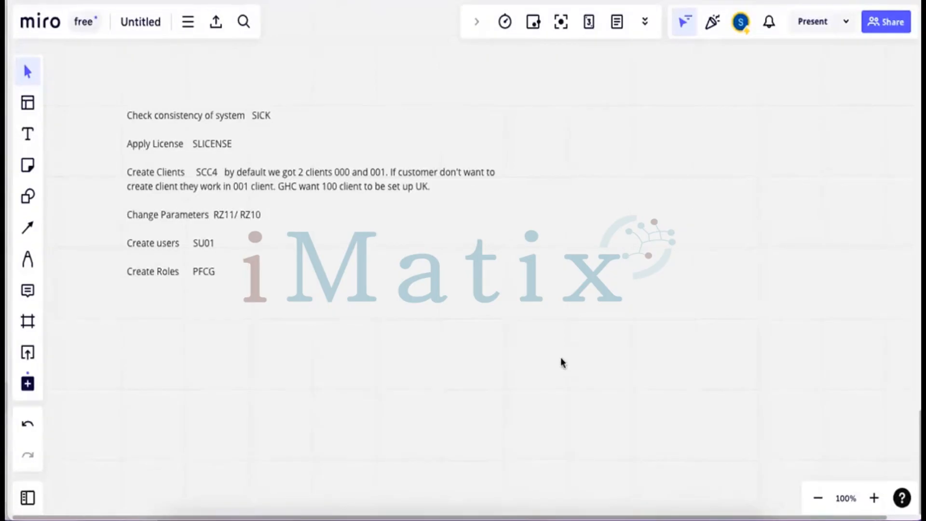
Draw a large box below the notes with three cells along its top edge
click(28, 196)
drag(333, 323, 471, 394)
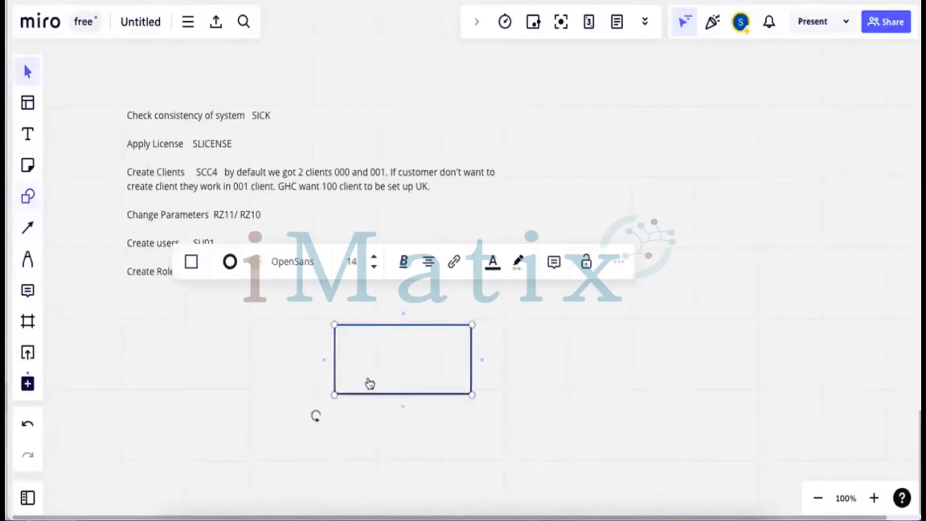
key(s)
drag(334, 325, 392, 360)
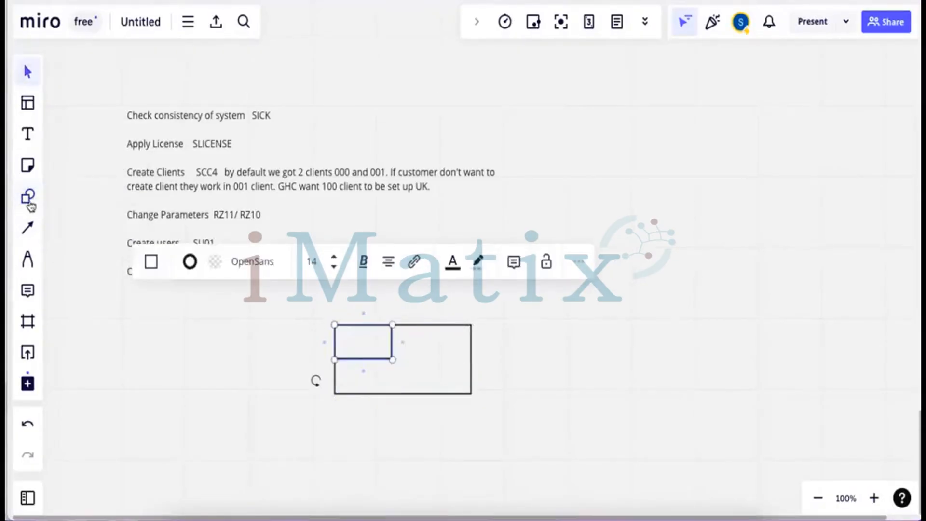
click(28, 198)
drag(392, 324, 437, 360)
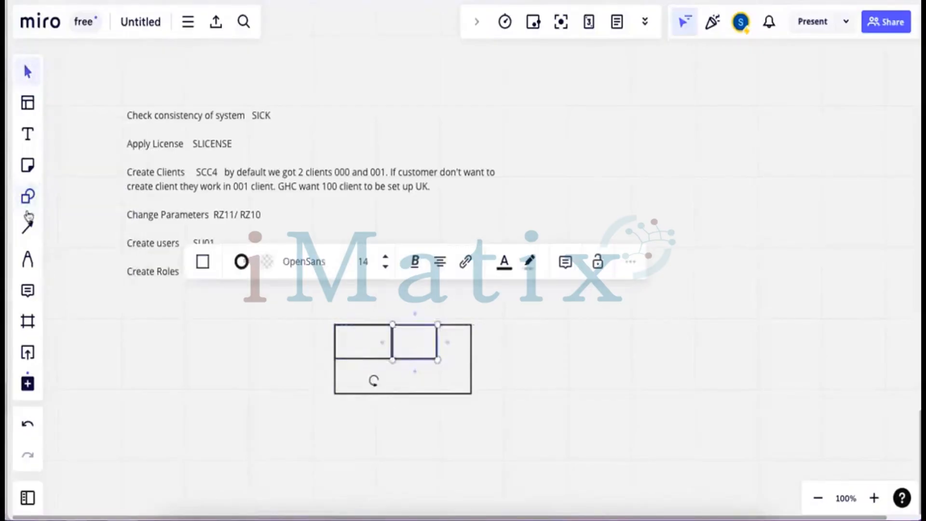
click(28, 197)
drag(438, 324, 472, 359)
Label the left and middle cells 000 and 001
click(28, 134)
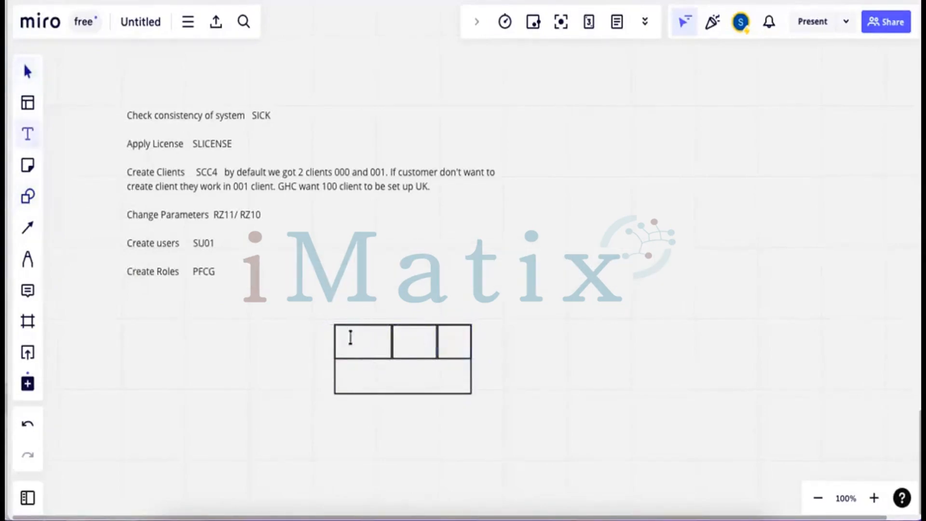
click(350, 337)
text(000)
click(29, 140)
click(400, 336)
text(001)
Draw an arrow into cell 001 labelled 'ddic su01' with the new user's name beneath
click(28, 229)
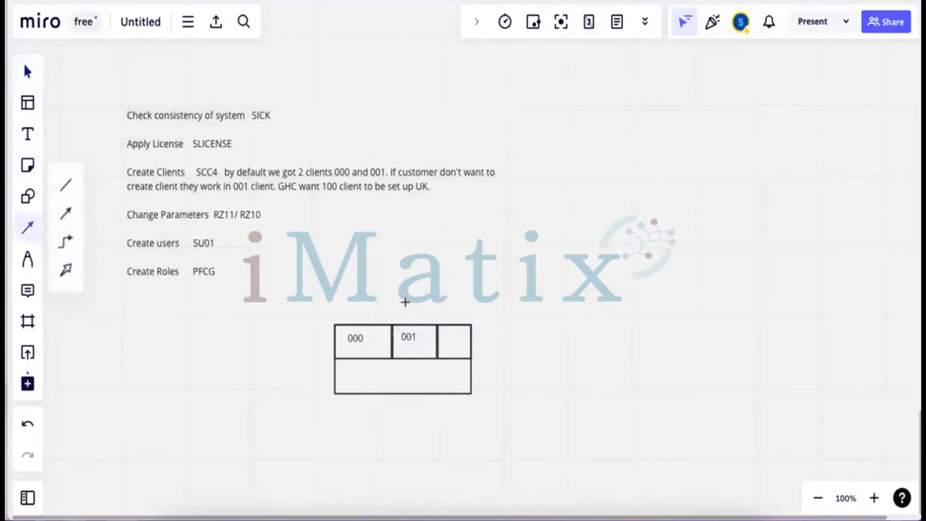
drag(405, 303, 407, 323)
click(21, 138)
click(409, 303)
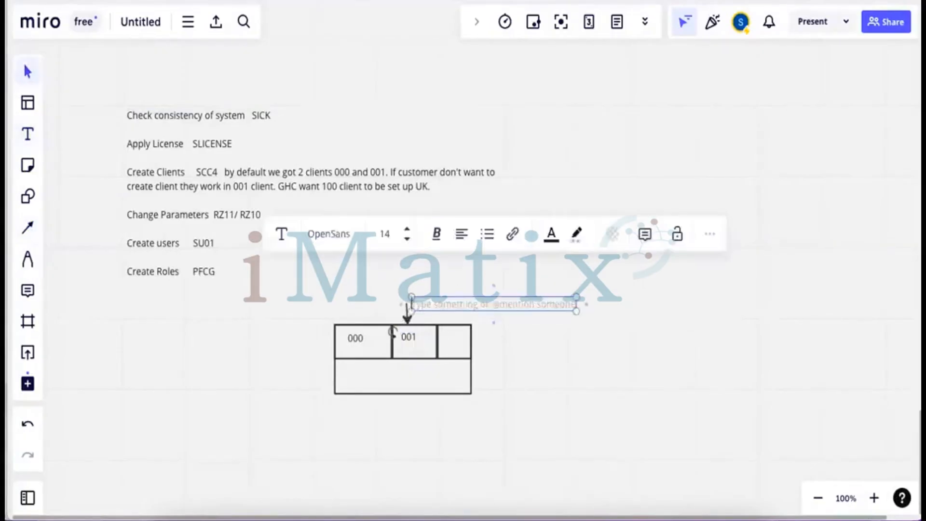
text(ddic  su01)
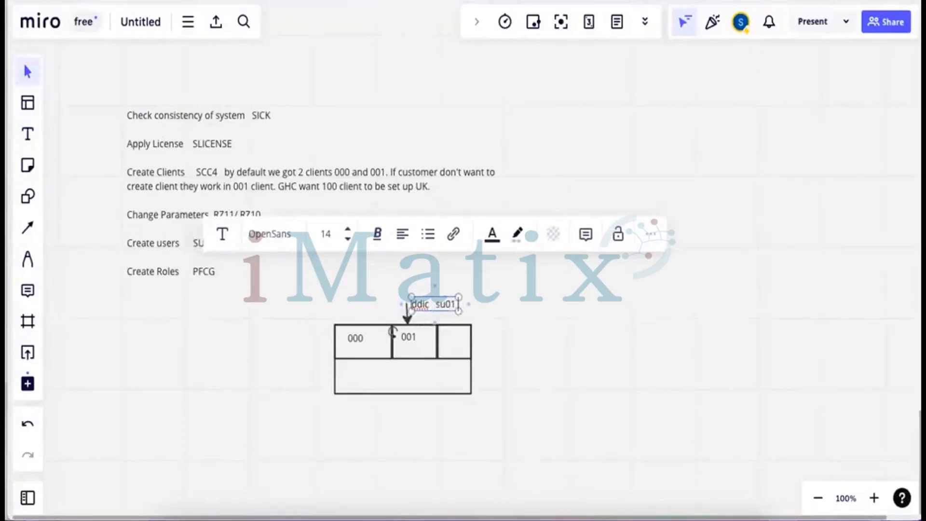
click(29, 135)
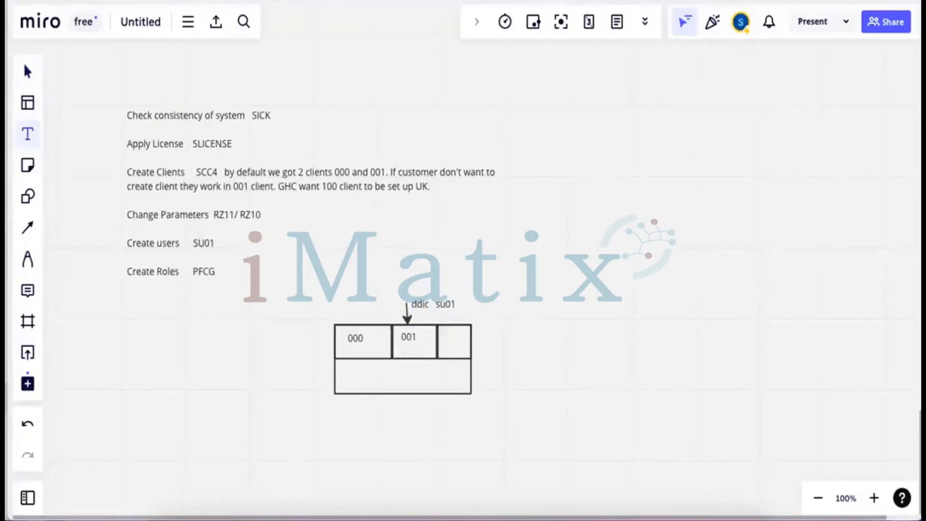
click(422, 320)
text(sanjay)
mouse_move(438, 323)
mouse_down()
mouse_move(407, 320)
mouse_move(434, 323)
mouse_move(427, 328)
mouse_up()
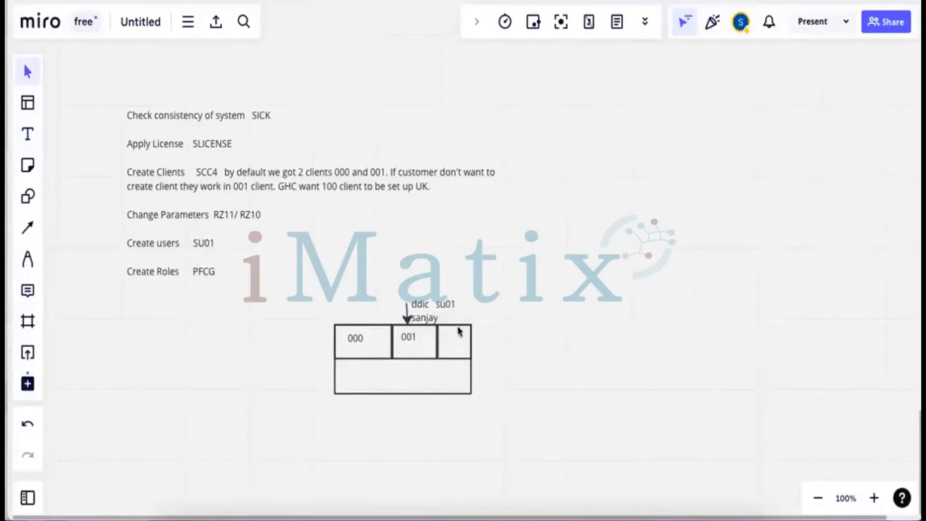
Label the right cell 100 and move the upper arrow label up and left
click(29, 136)
click(444, 336)
text(100)
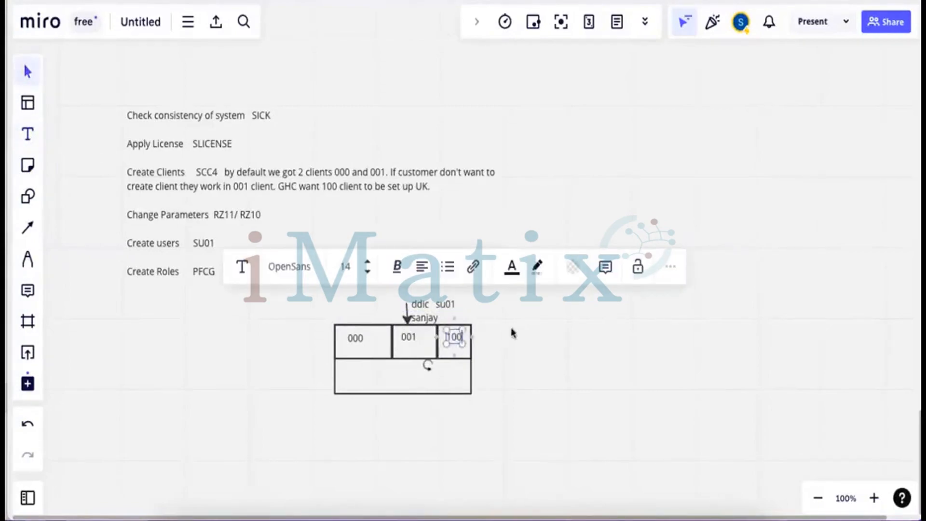
click(418, 339)
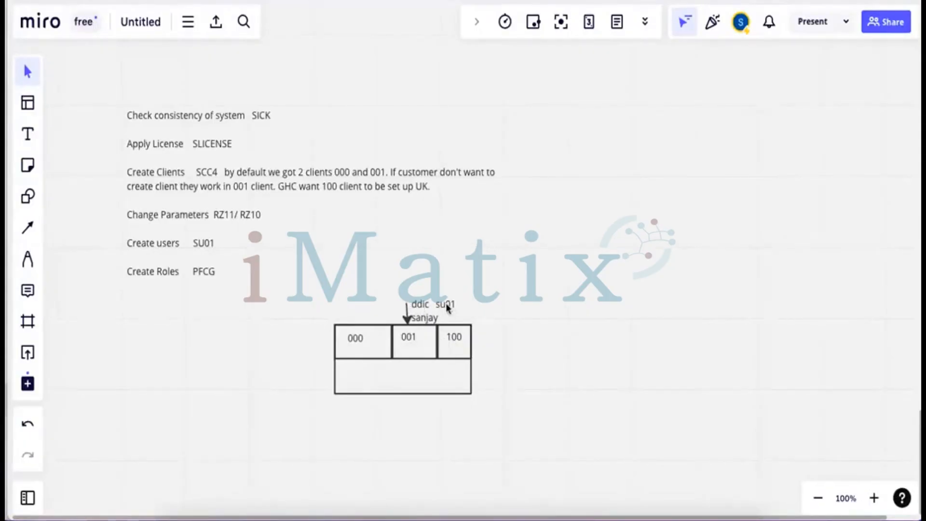
drag(447, 305, 421, 303)
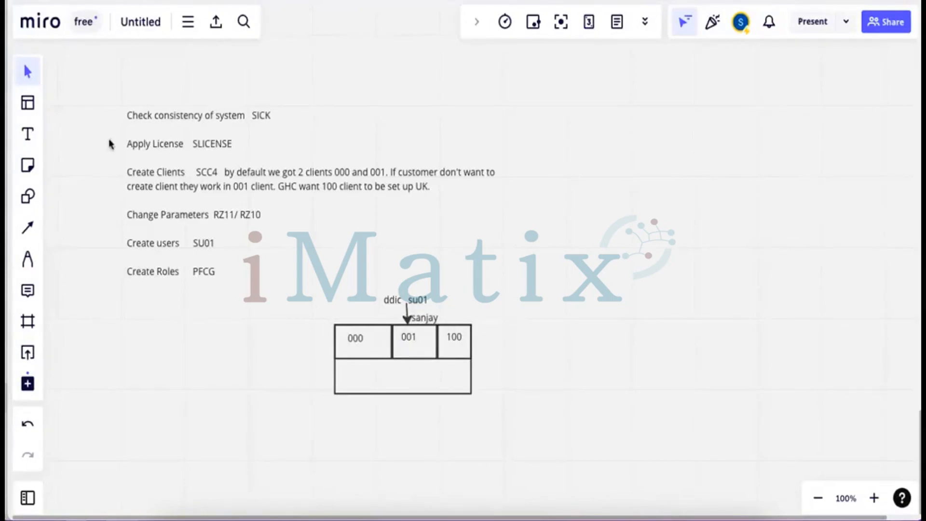
Add a 'client' caption to the left of the diagram
click(28, 134)
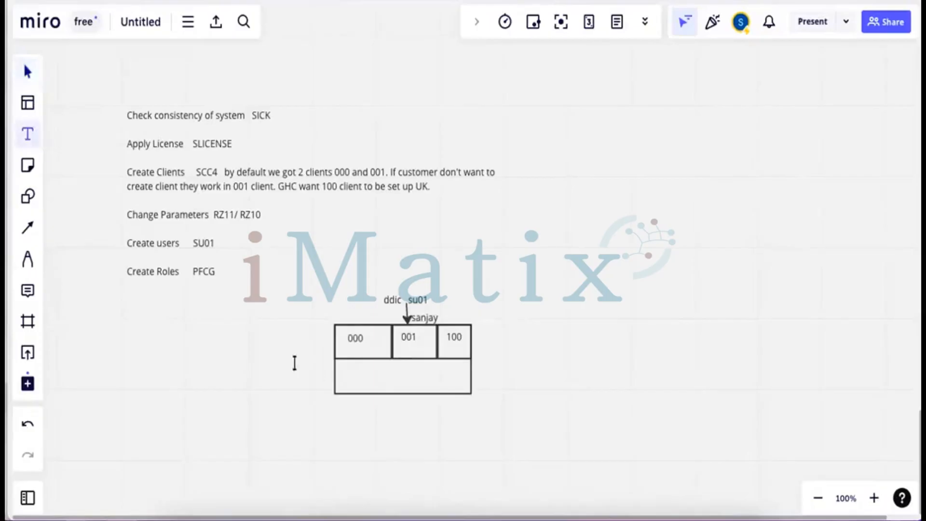
click(282, 353)
text(client)
click(578, 374)
click(446, 501)
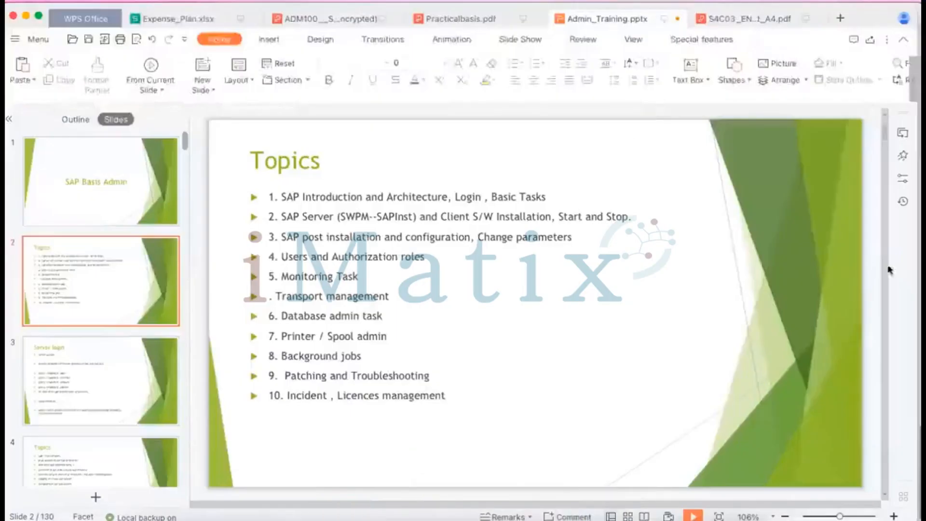
Scroll the Admin_Training slide list to slide 19, 'How Does SAP Software Work?'
scroll(875, 269, down, 3)
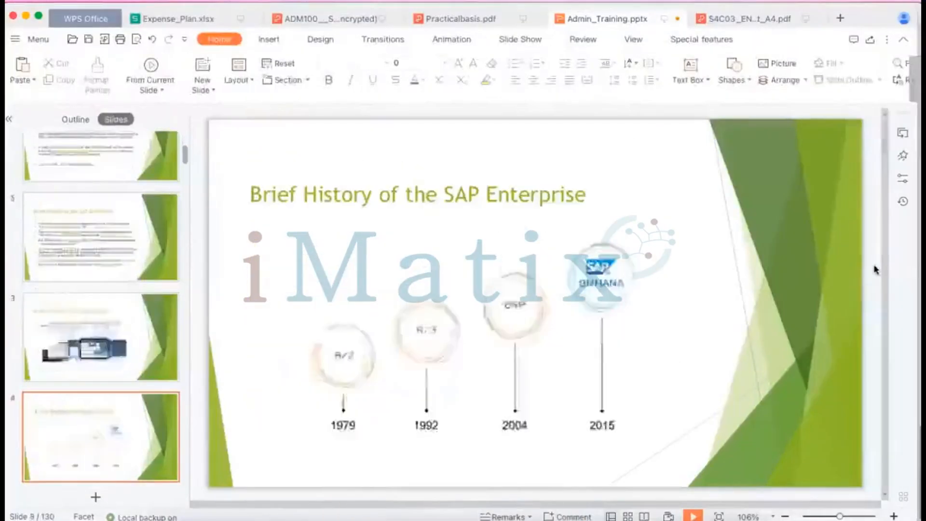
scroll(875, 269, down, 10)
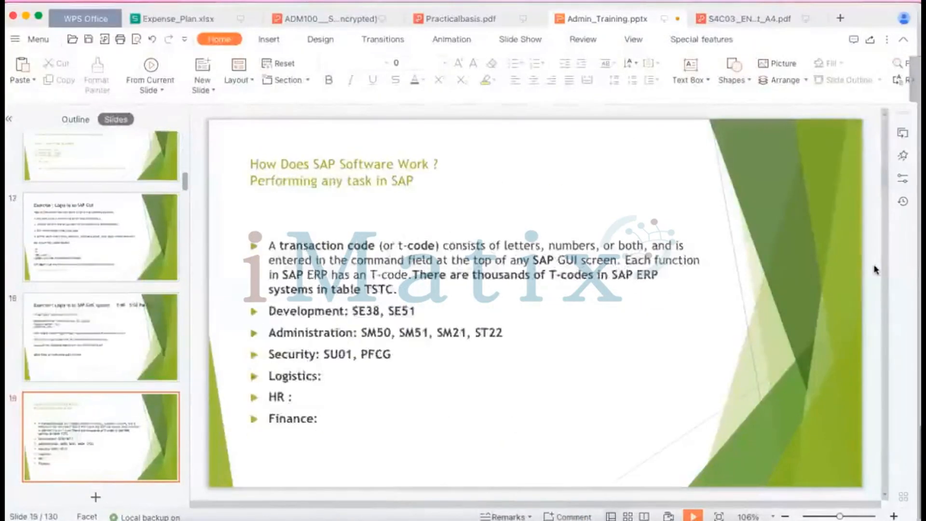
scroll(875, 270, down, 1)
scroll(876, 269, up, 1)
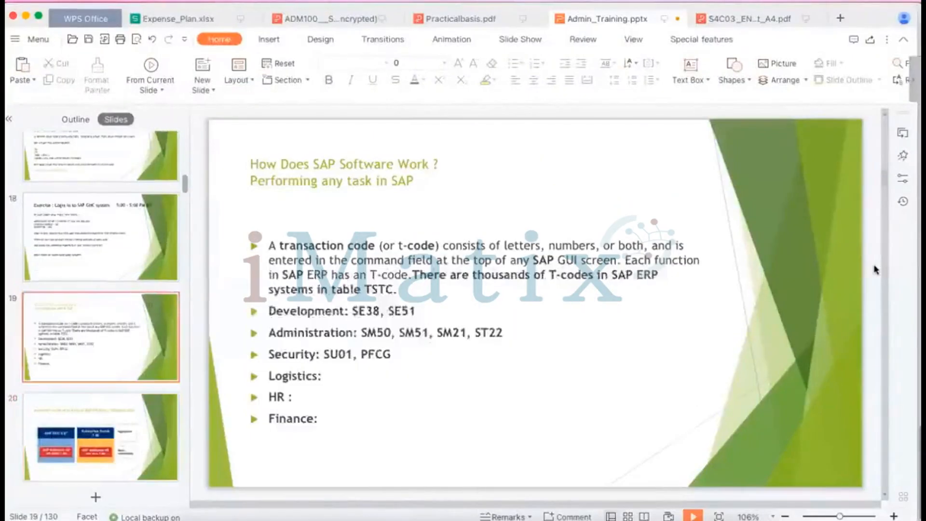
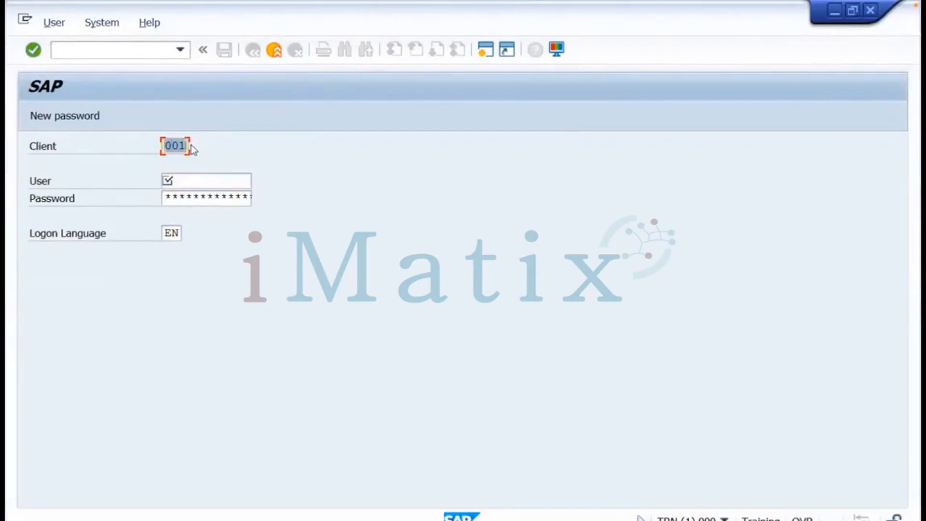
Enter client 100 and user sap* on the SAP logon screen, moving on to the password field
text(100)
click(183, 182)
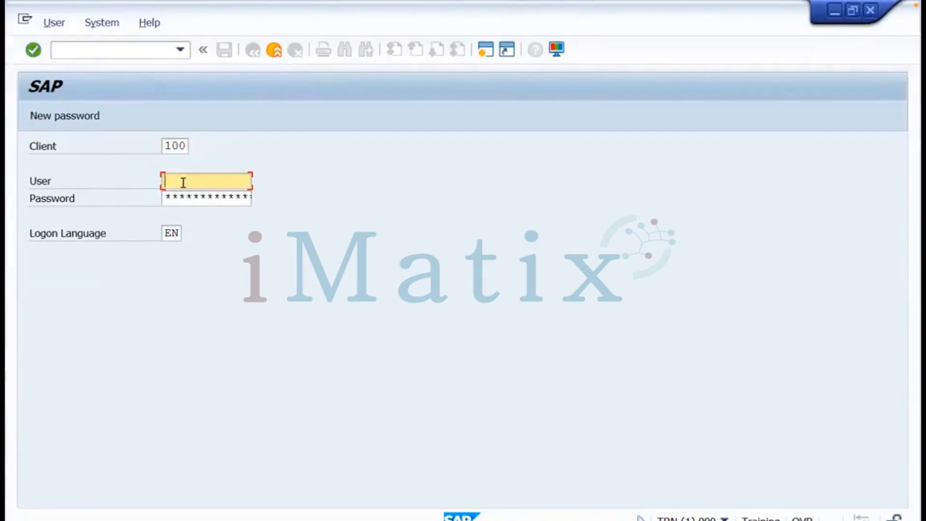
text(sap)
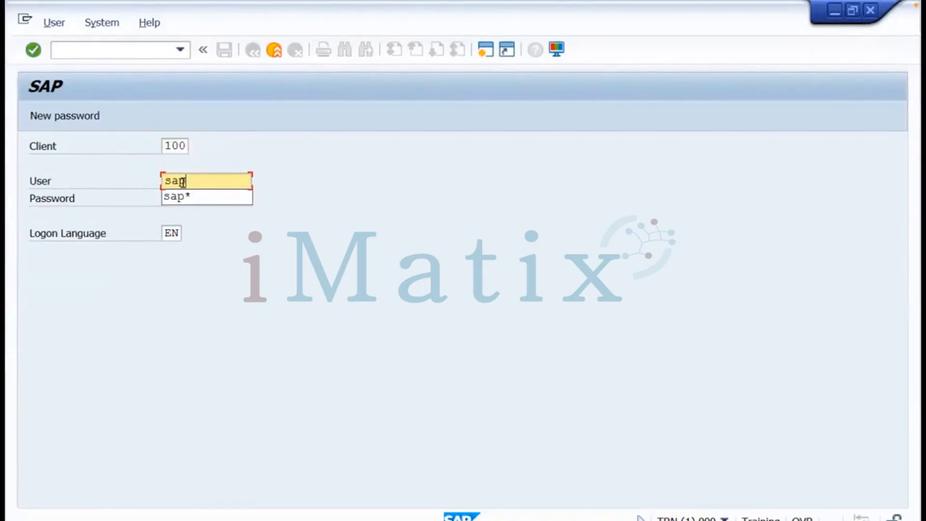
text(*)
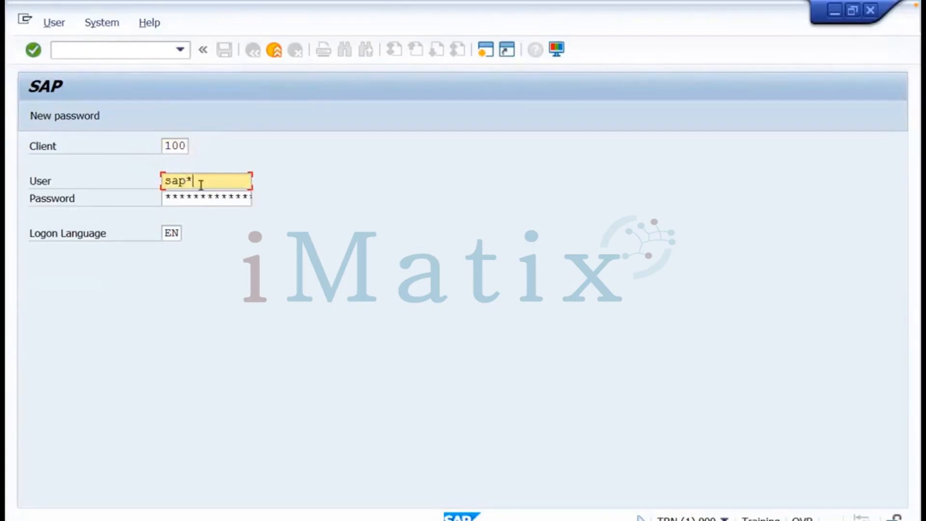
key(Tab)
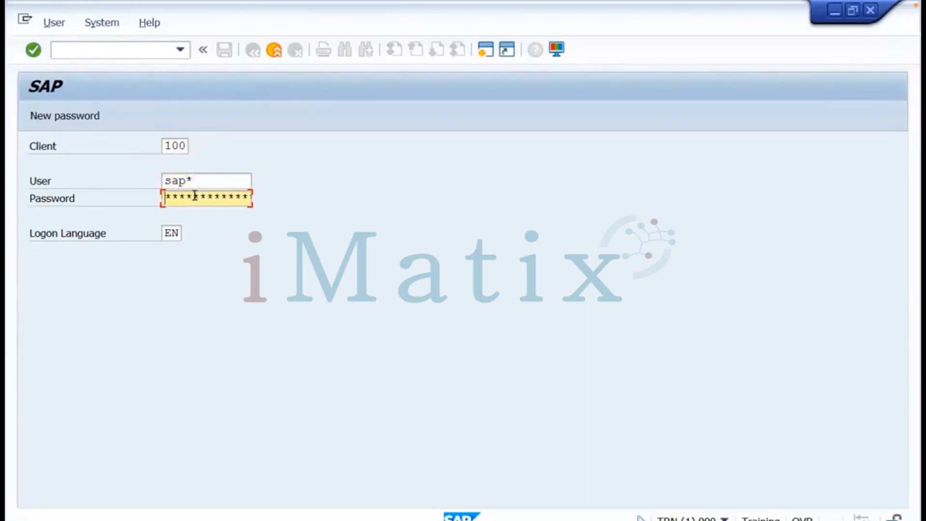
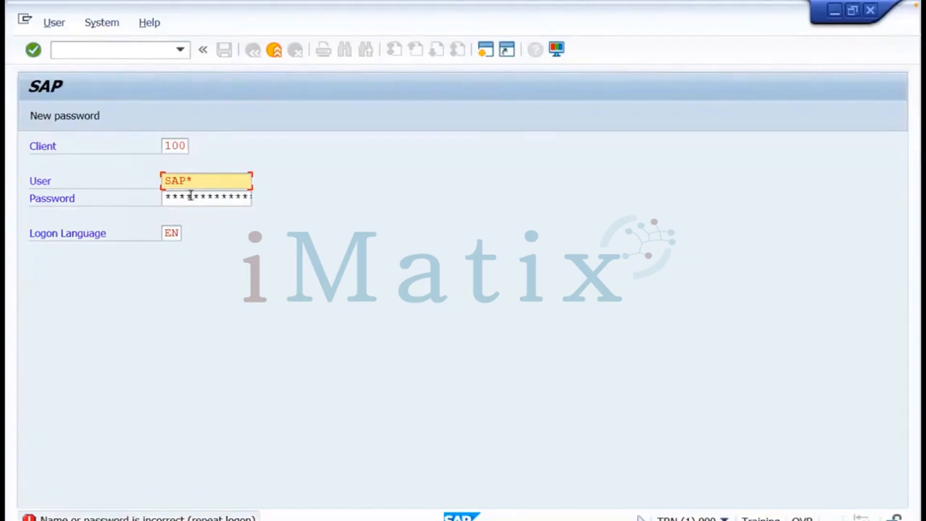
After the rejected SAP* logon to client 100, bring up previews of the open SAP windows
click(213, 520)
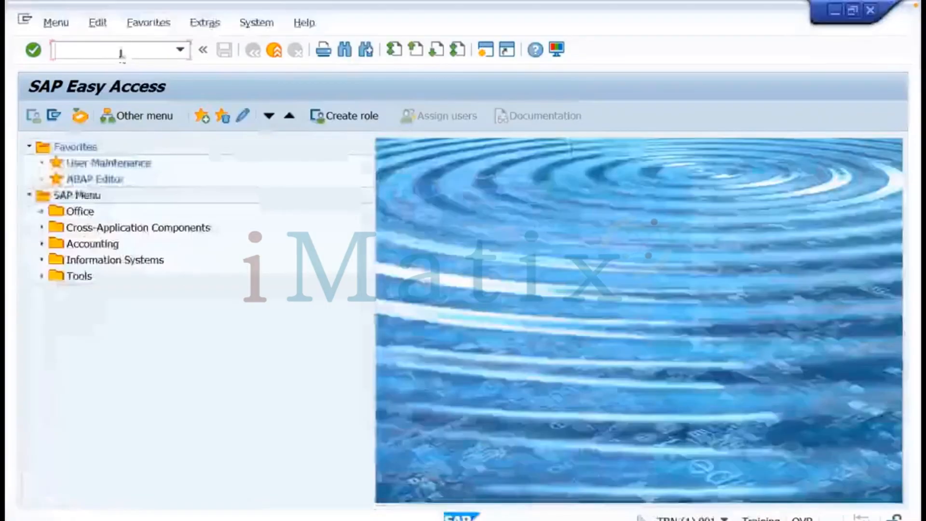
Run RZ10 from the SAP Easy Access session to open profile maintenance
click(120, 52)
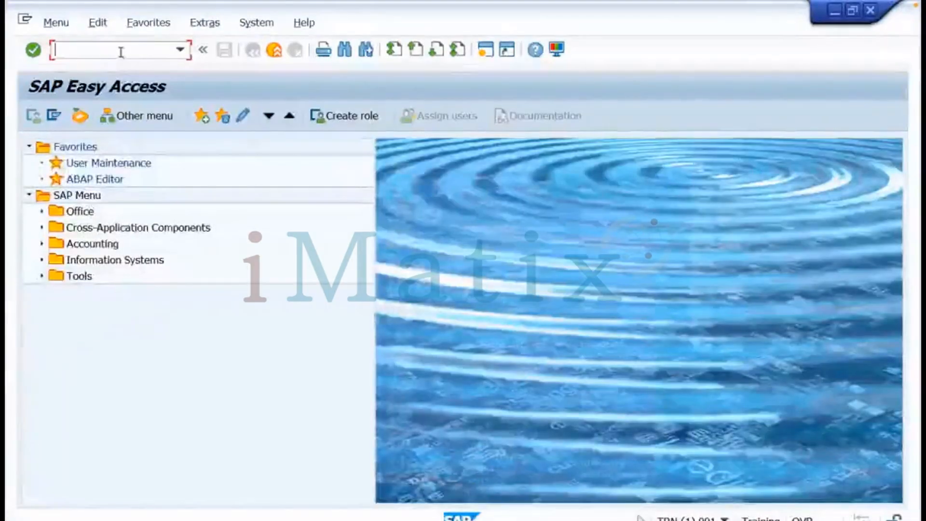
text(rz10)
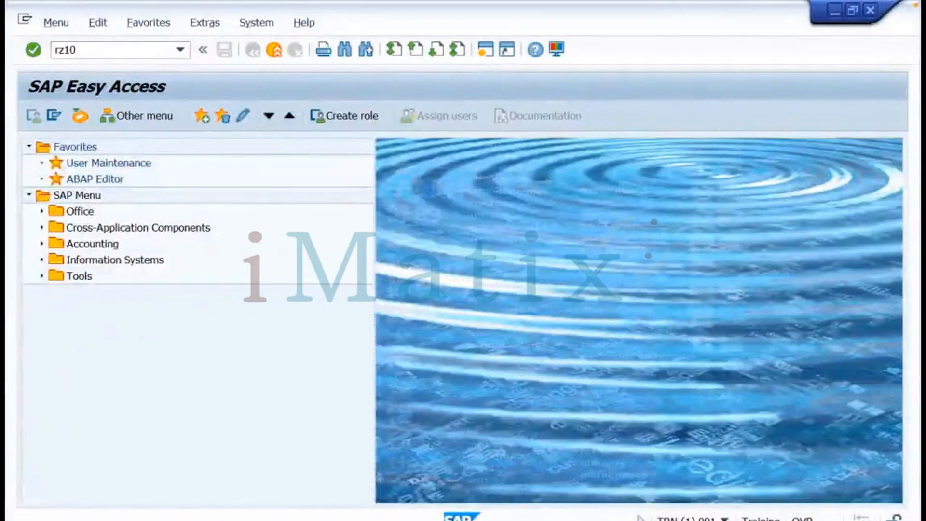
key(Return)
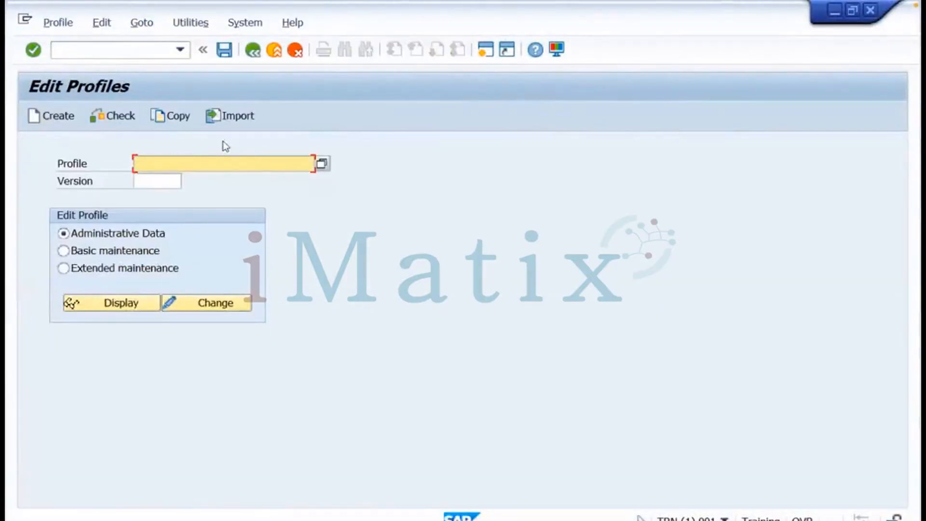
Import the profiles of the active servers, then switch to the Miro board
click(197, 23)
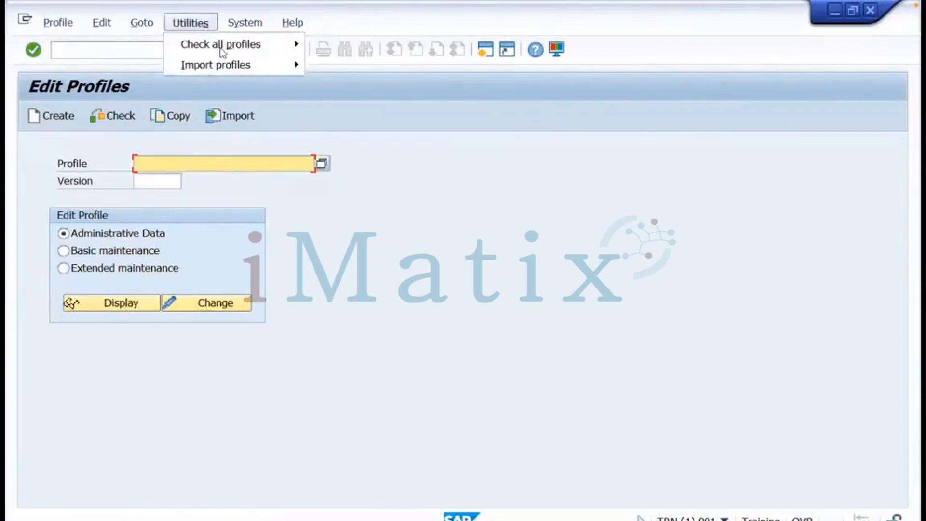
mouse_move(214, 69)
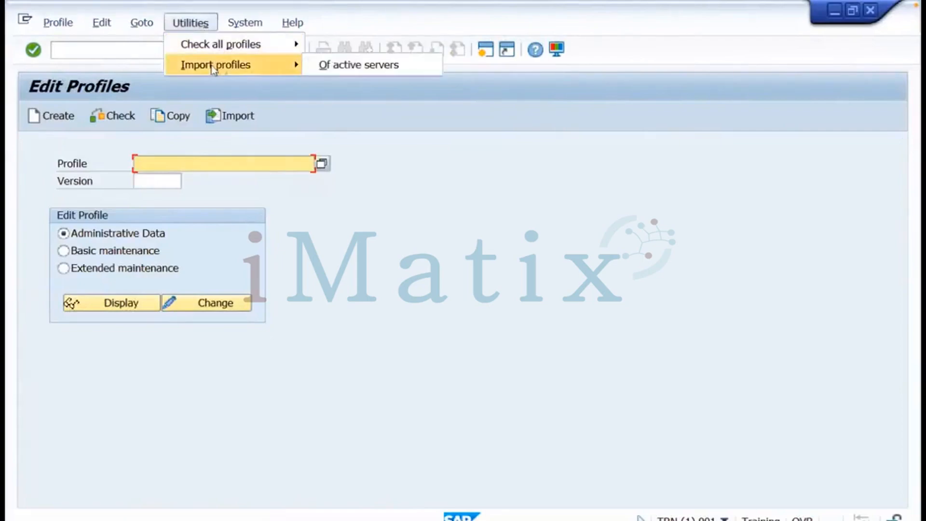
click(323, 67)
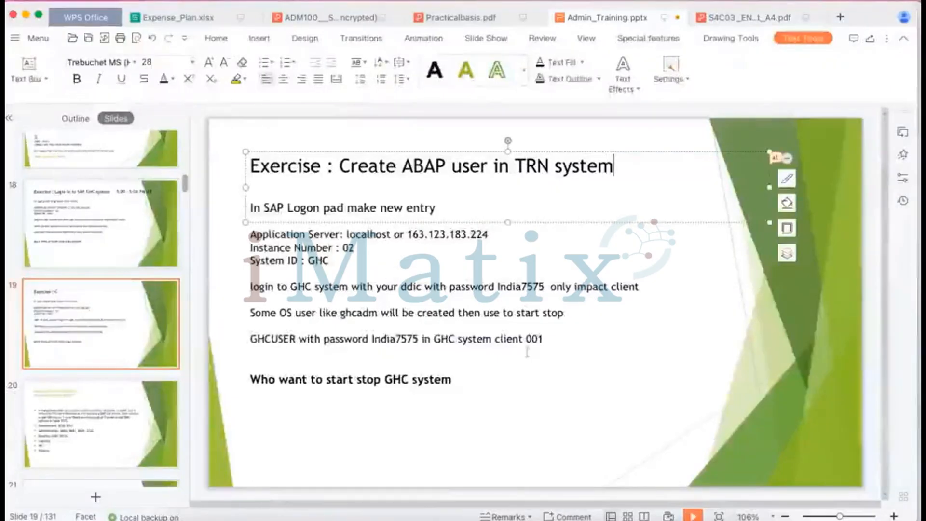
mouse_move(262, 491)
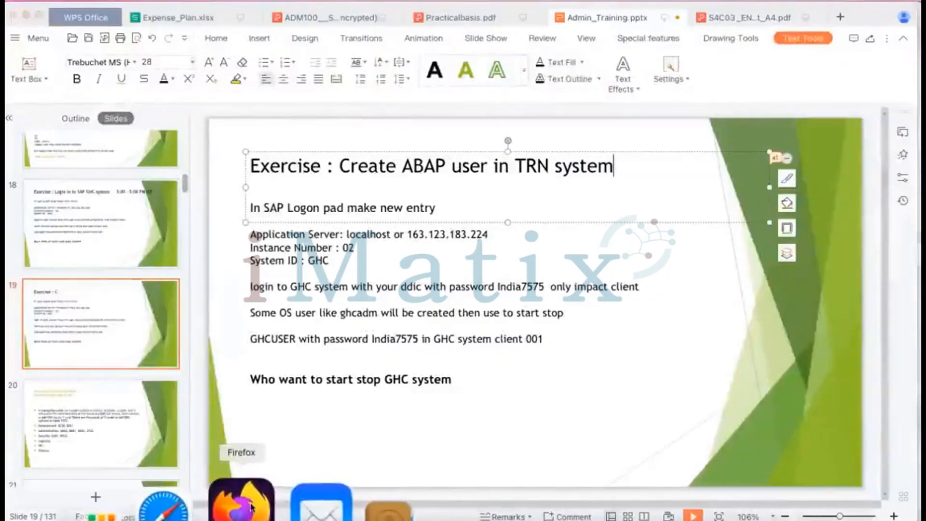
click(221, 502)
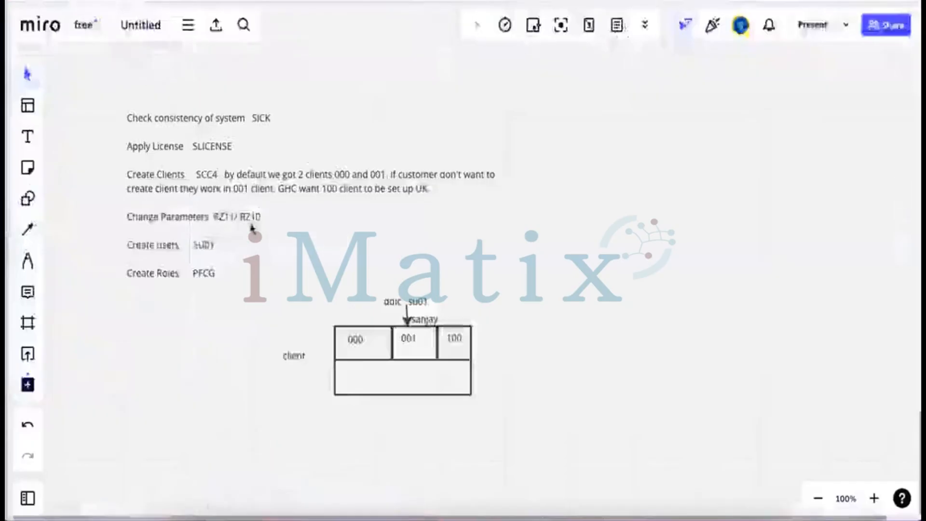
Append '(Dynamic / No need to restart )' after RZ11 in the Change Parameters note
click(226, 220)
double_click(224, 217)
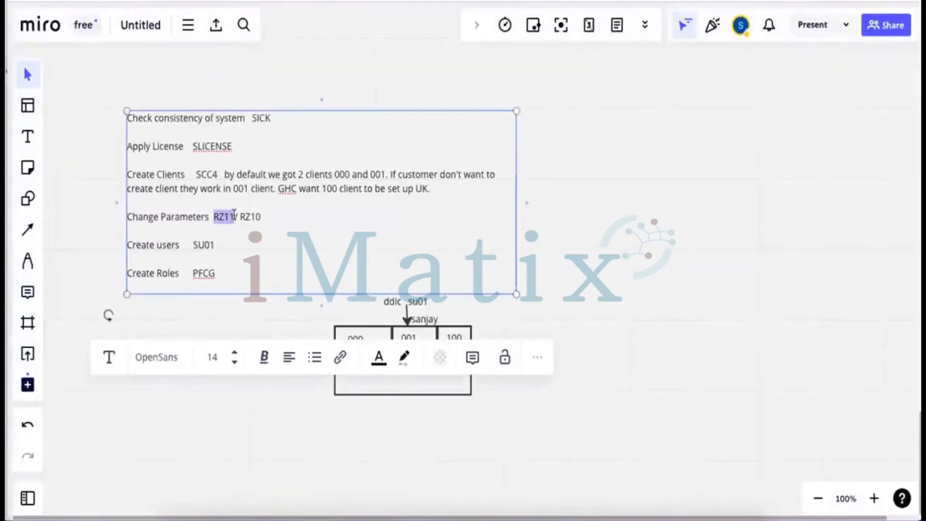
click(236, 216)
text(()
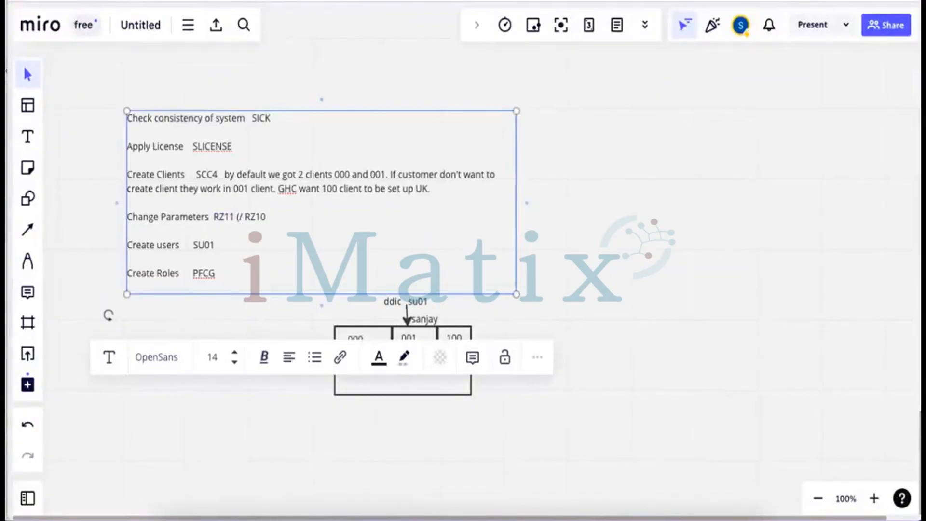
text(Dynamic)
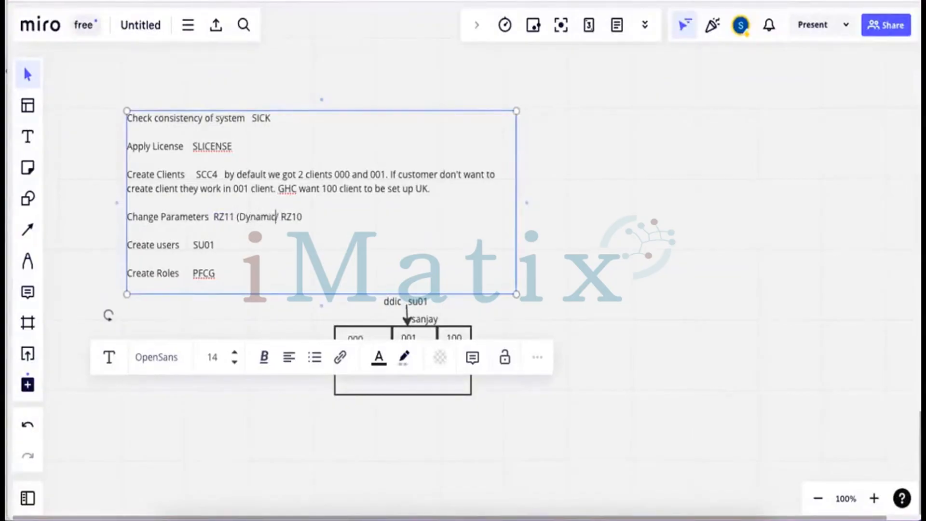
text( / No need to )
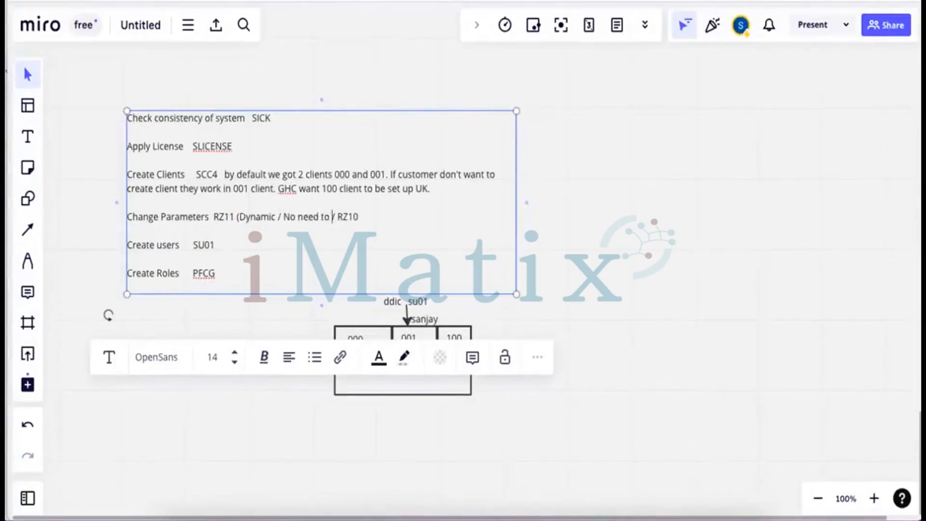
text(restart)
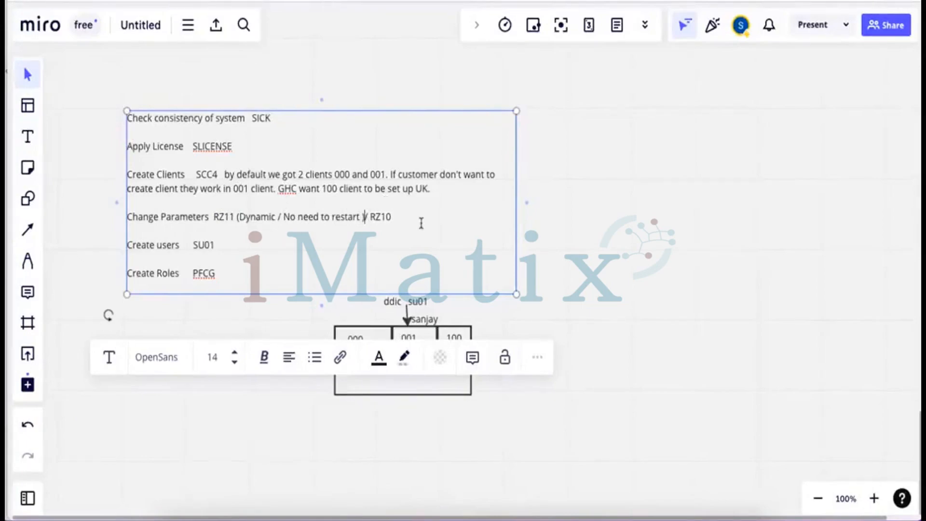
text( ))
Add '( Static Parameter)' after RZ10 on the same line
drag(392, 218, 371, 220)
click(396, 217)
text(( Static)
text( Paramete)
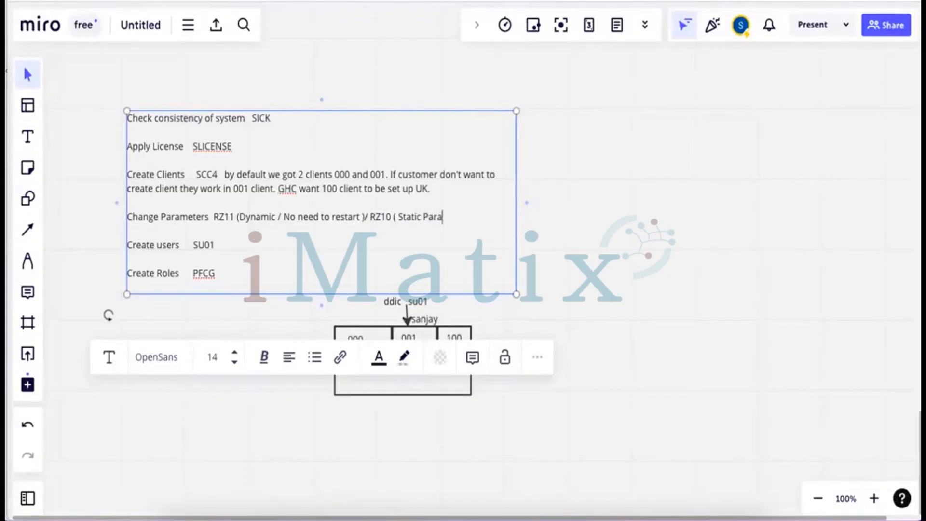
text(r)
key(alt+Tab)
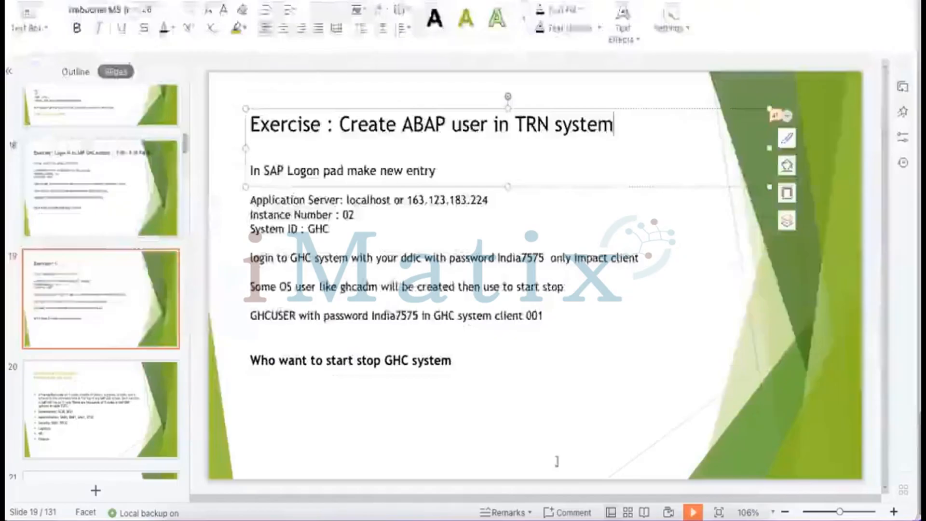
click(537, 504)
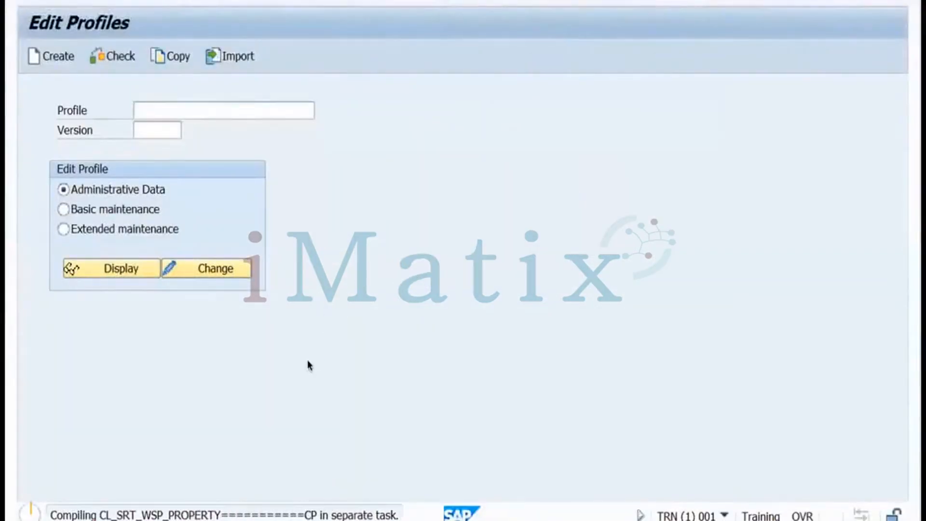
key(alt+Tab)
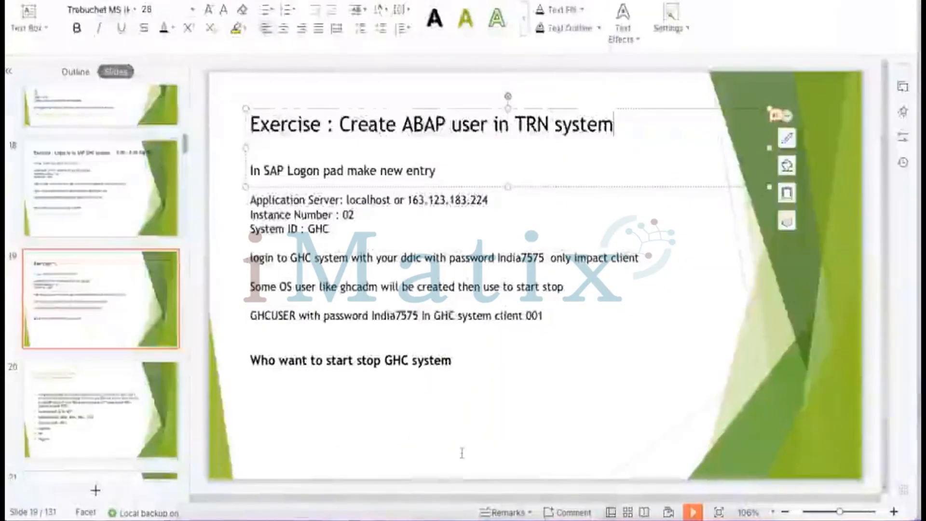
click(248, 501)
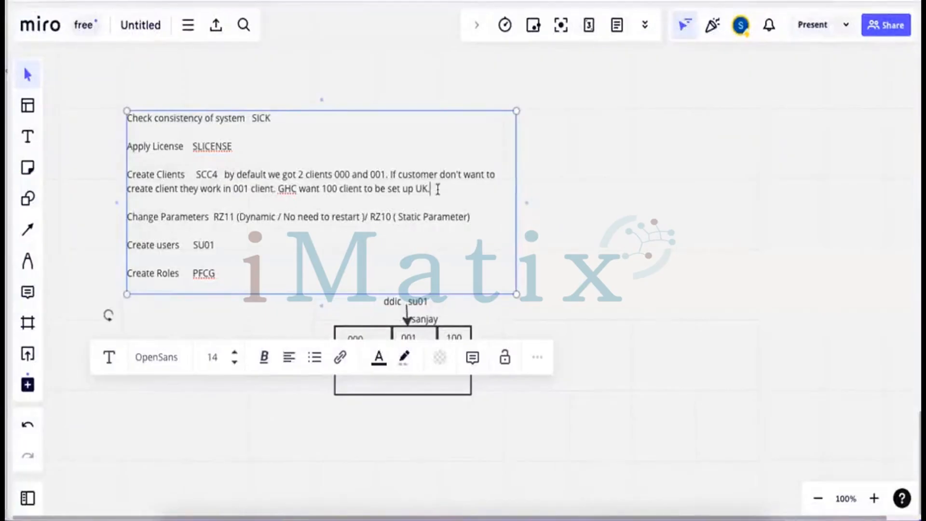
Write a note that SAP* logon to a new client needs login/no_automatic_user_sapstar disabled
key(Return)
key(Return)
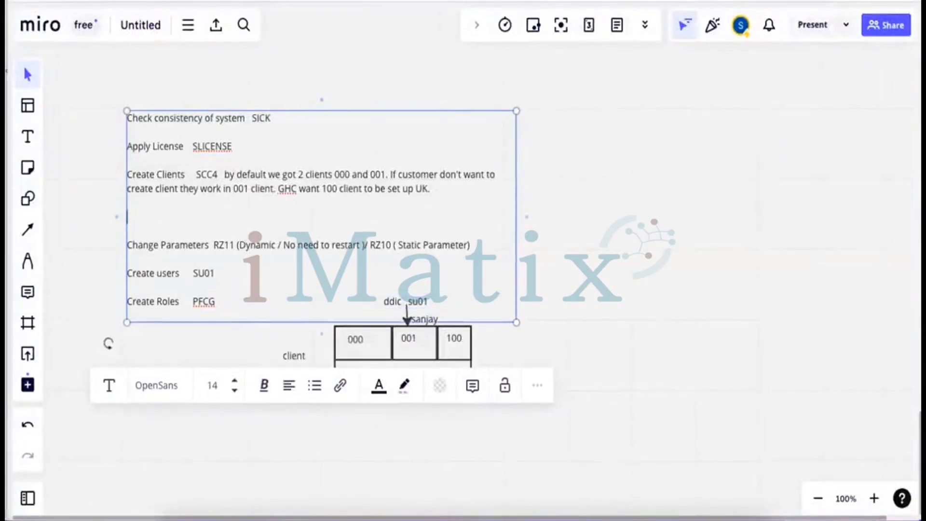
text(To login in to new client )
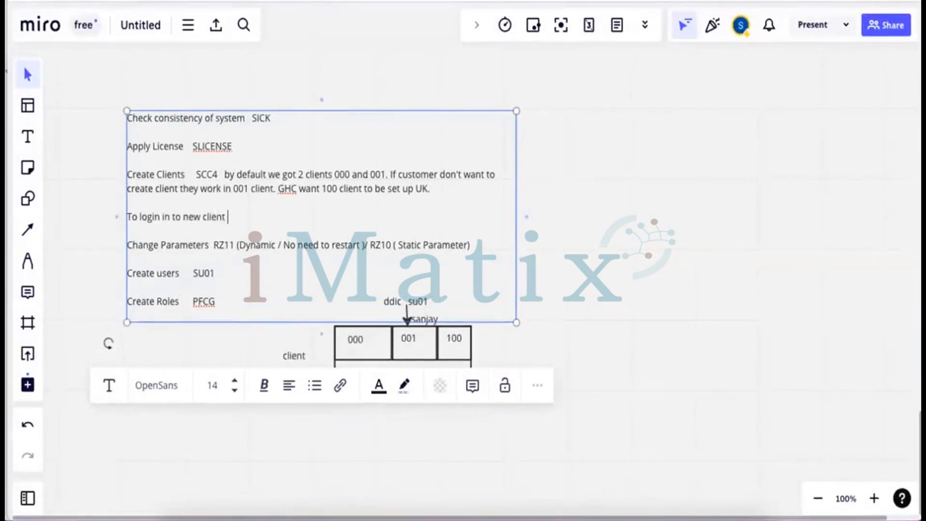
text(using user sap* and pa)
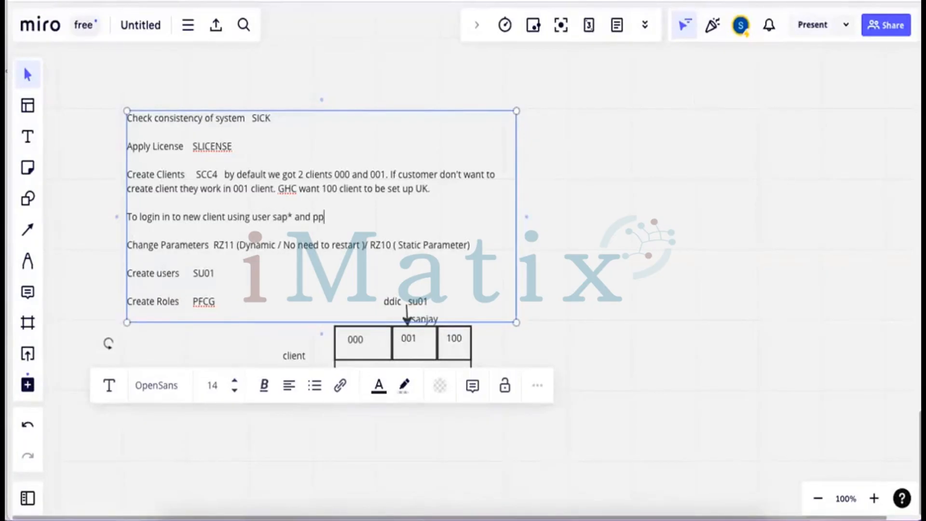
key(BackSpace)
text(assword pass)
text(but)
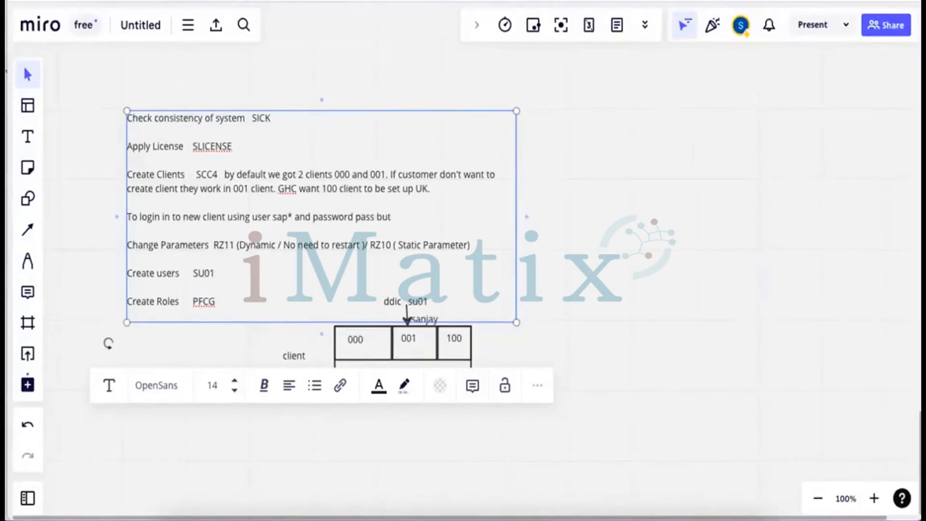
text( parameter)
key(Return)
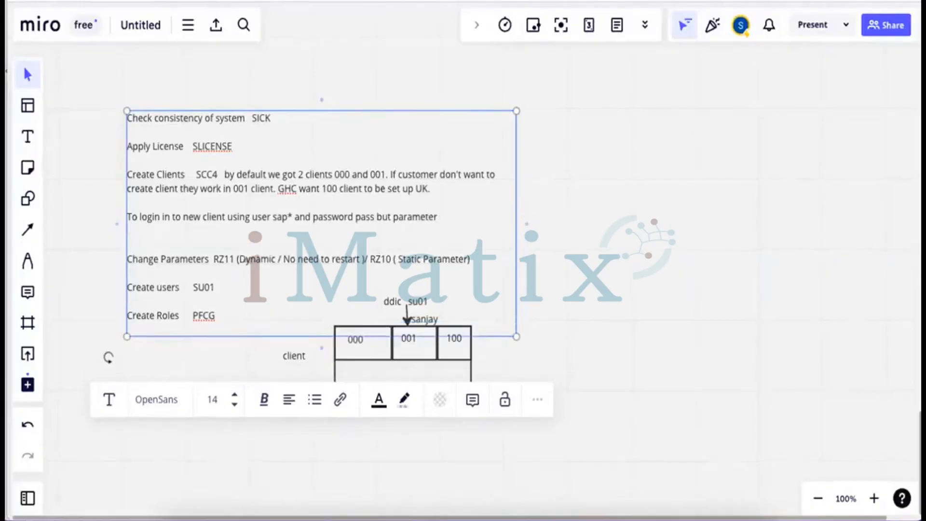
text(n)
key(BackSpace)
text(login/no_autom)
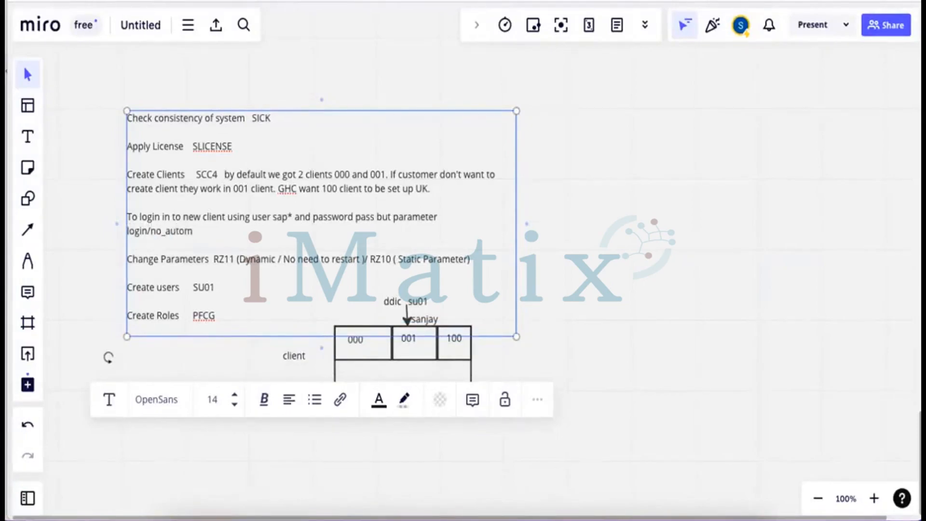
text(atic_user_sapstar)
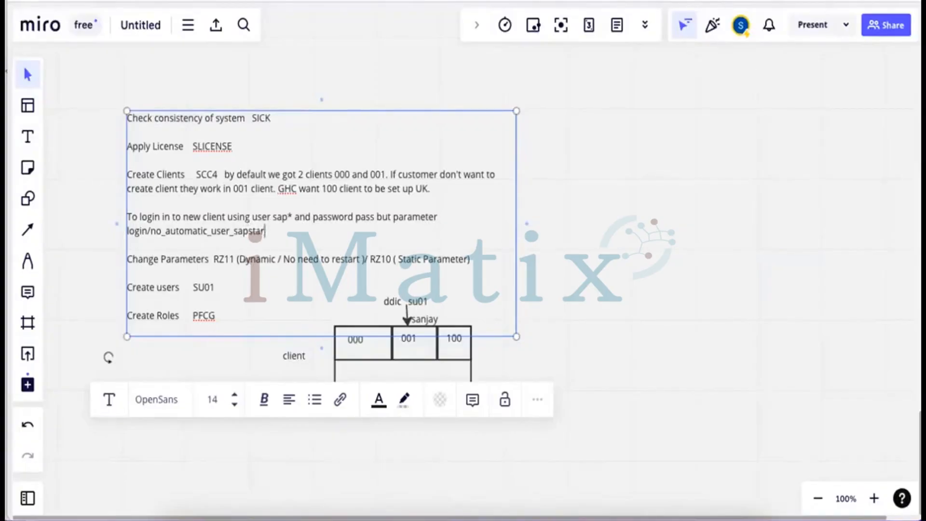
text( should b)
key(BackSpace)
text(d be d)
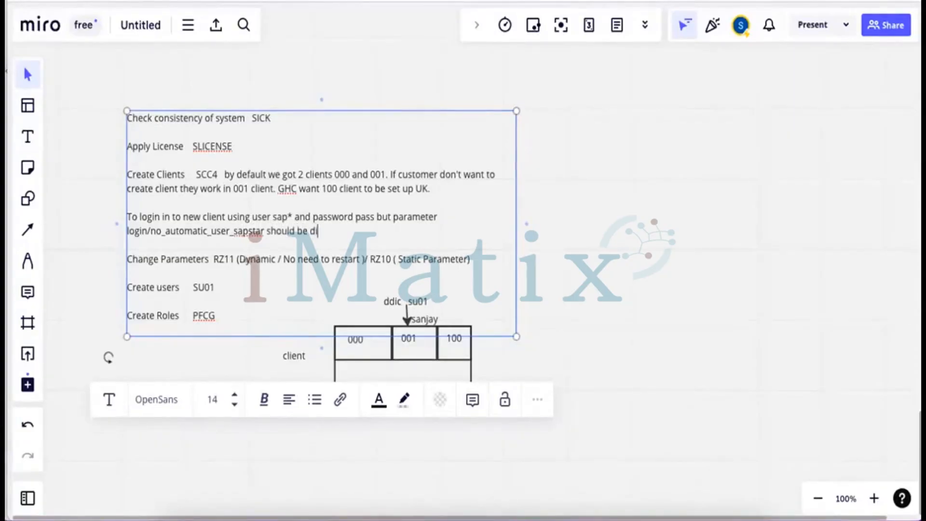
text(isabled)
Highlight the parameter name login/no_automatic_user_sapstar in the note and finish editing
drag(260, 231, 217, 236)
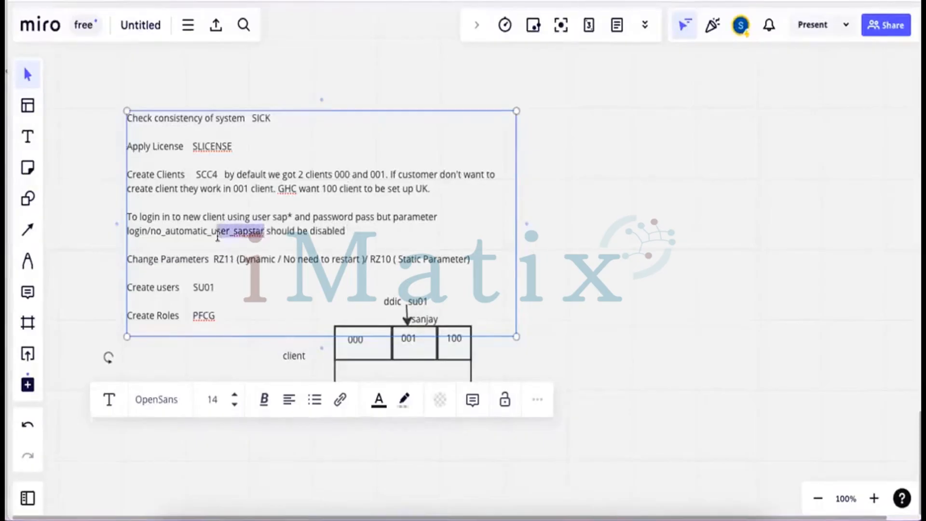
double_click(146, 232)
drag(146, 232, 127, 234)
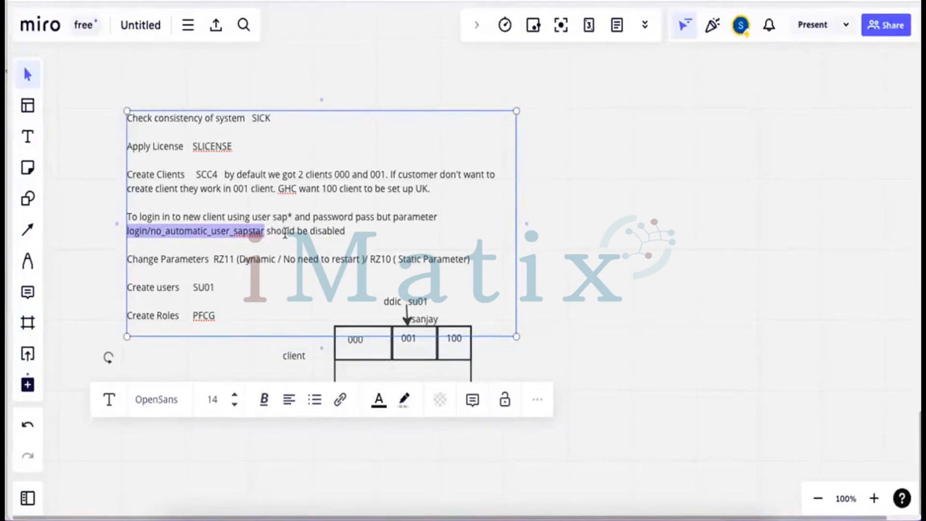
click(430, 363)
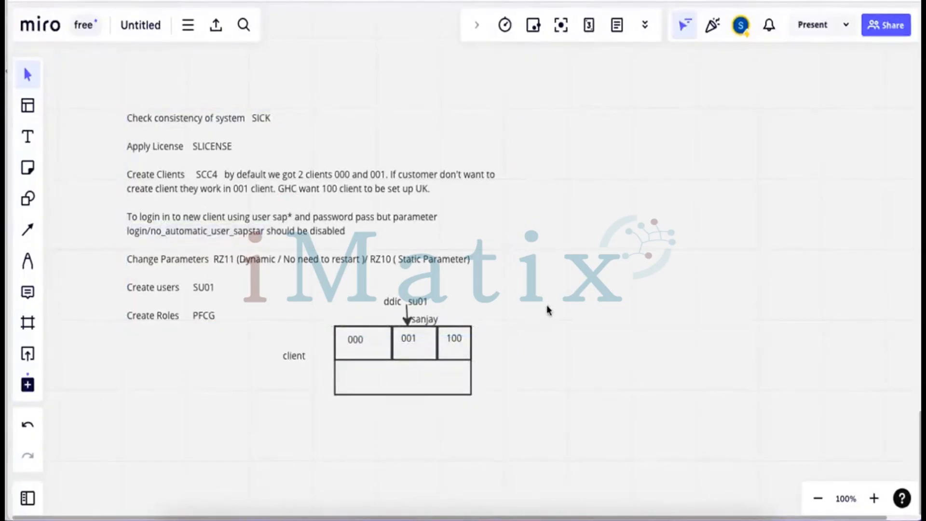
Screenshot the notes and client table, then return to the full-screen SAP session
key(super+shift+4)
drag(116, 100, 510, 409)
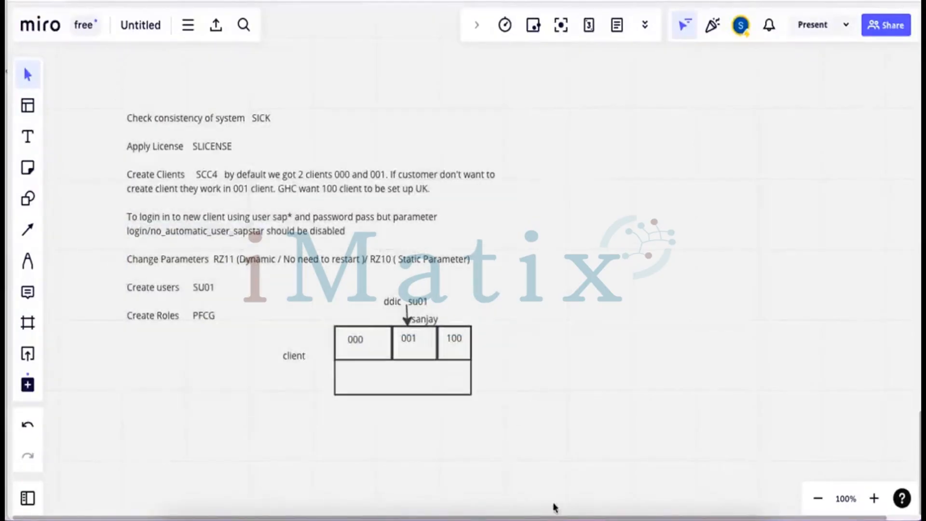
click(529, 497)
click(529, 500)
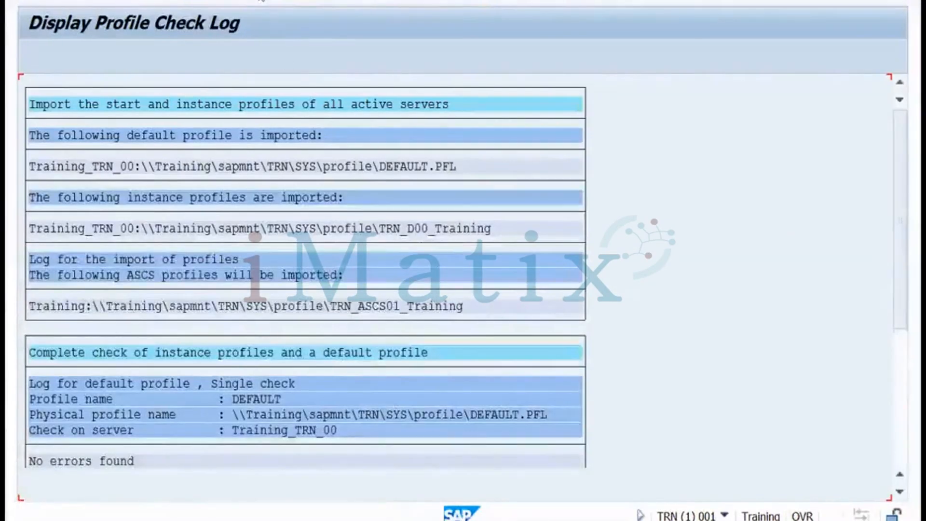
Go back to Edit Profiles and choose DEFAULT from the profile value list
click(259, 1)
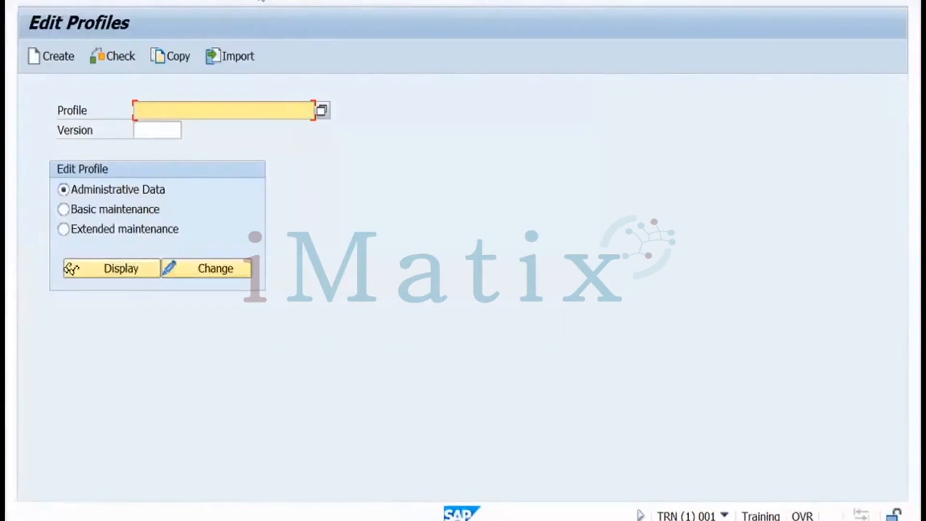
click(322, 111)
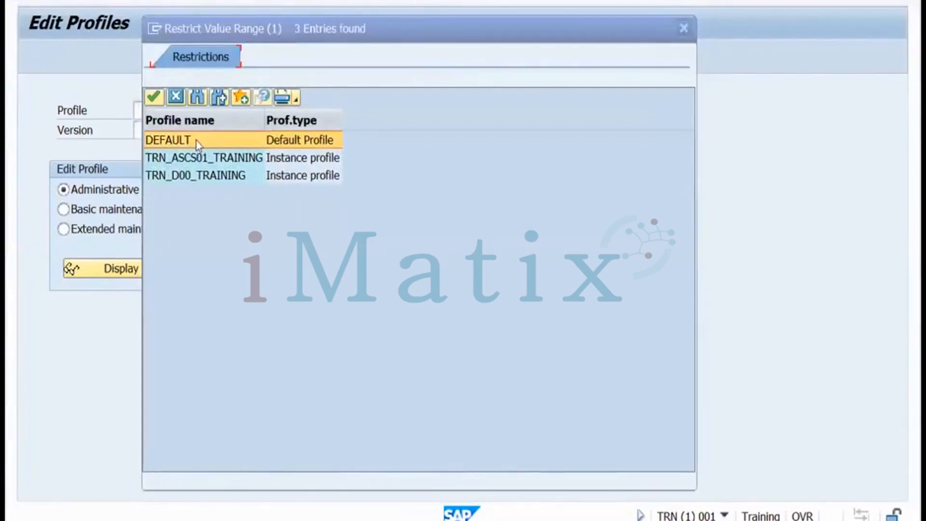
click(153, 97)
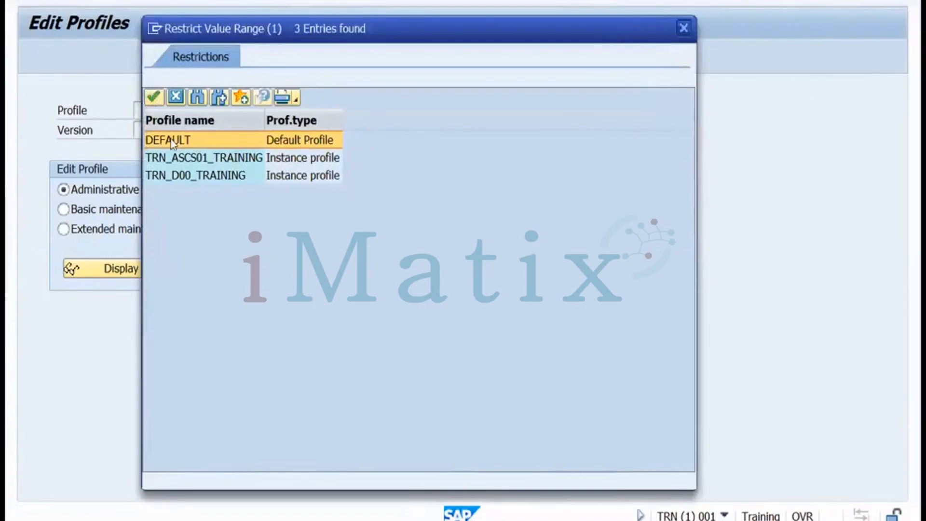
click(155, 98)
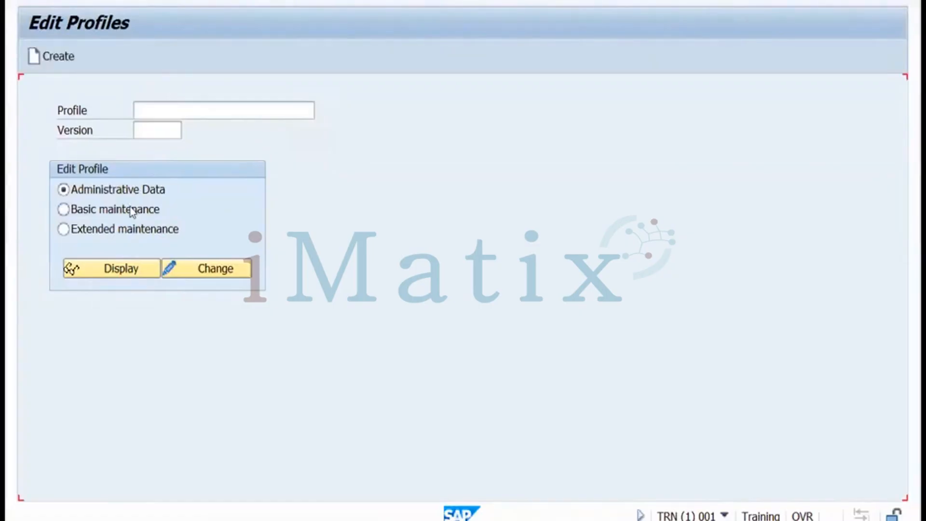
Open the DEFAULT profile's parameters for change in extended maintenance
click(69, 231)
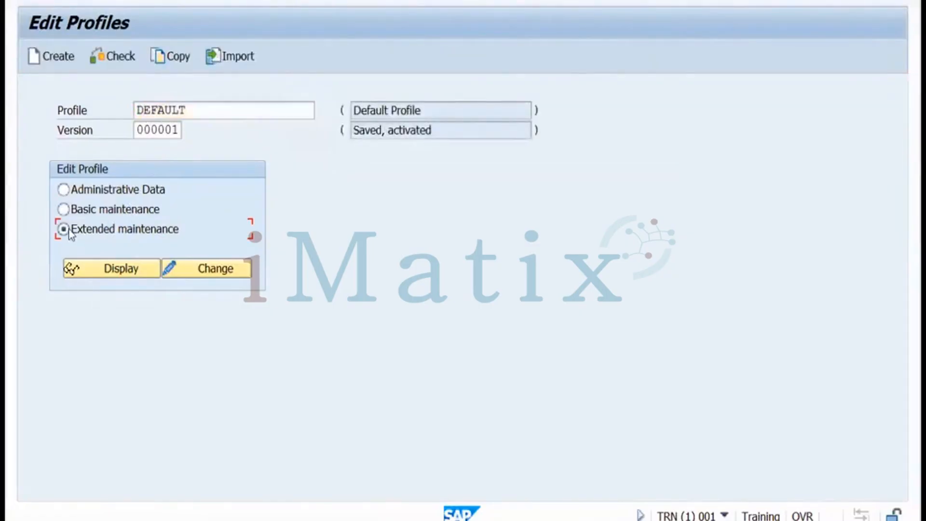
click(195, 270)
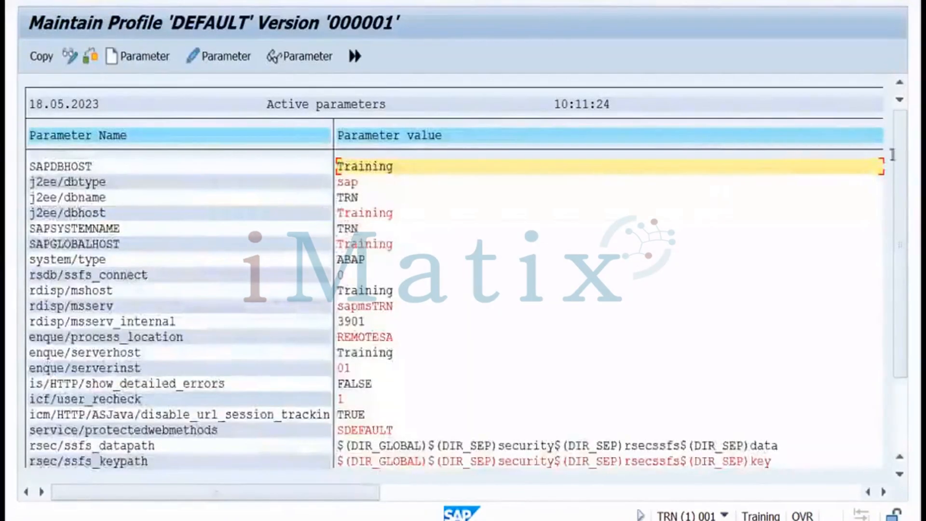
drag(903, 191, 903, 273)
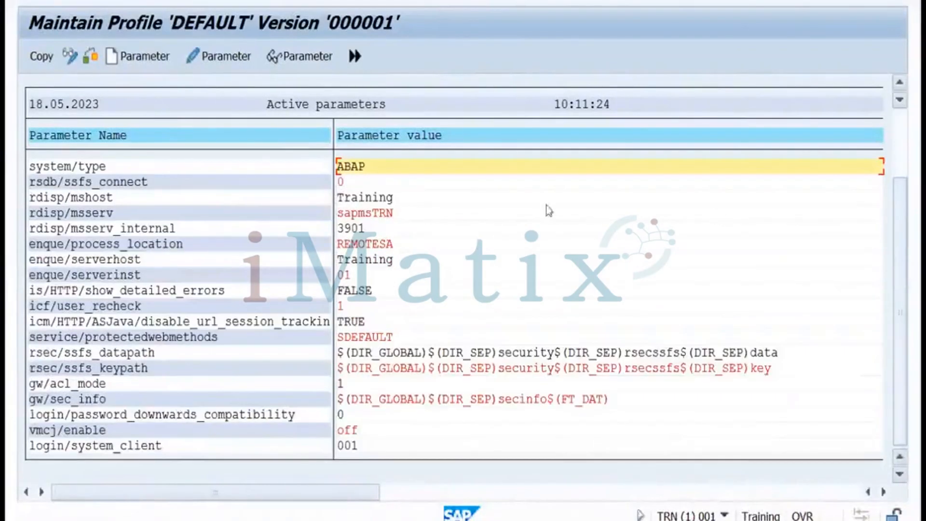
Create parameter login/no_automatic_user_sapstar and display its standard value of 1
click(145, 60)
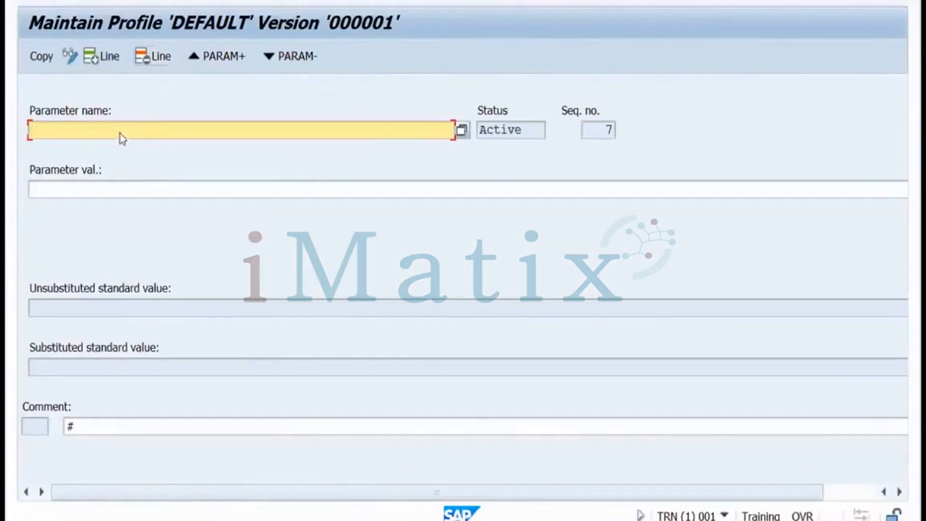
text(login/no_a)
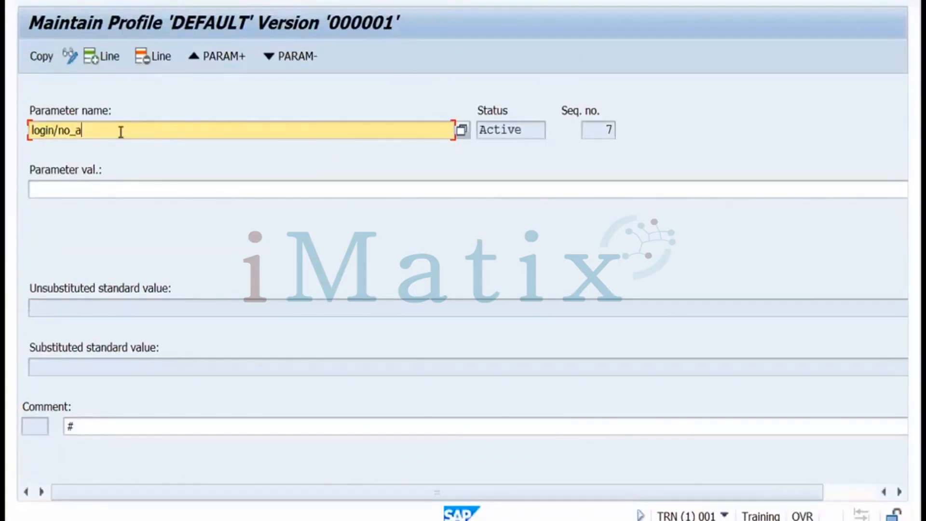
text(utomatic_)
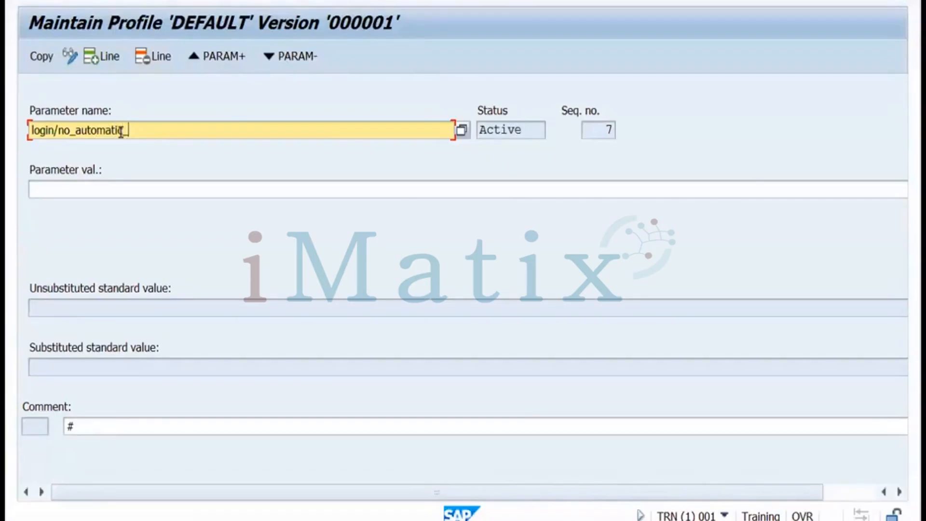
text(user_sapstar)
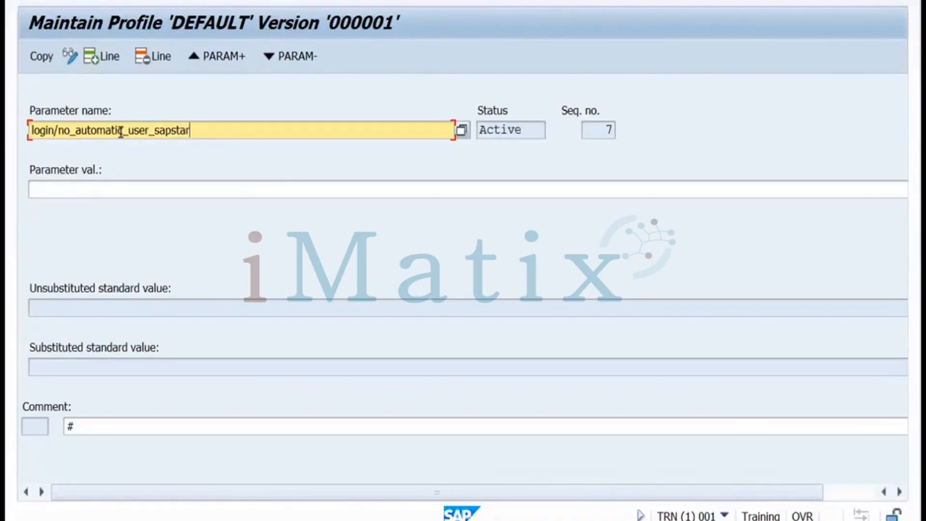
key(Return)
Check the parameter's unsubstituted and substituted standard values
click(41, 308)
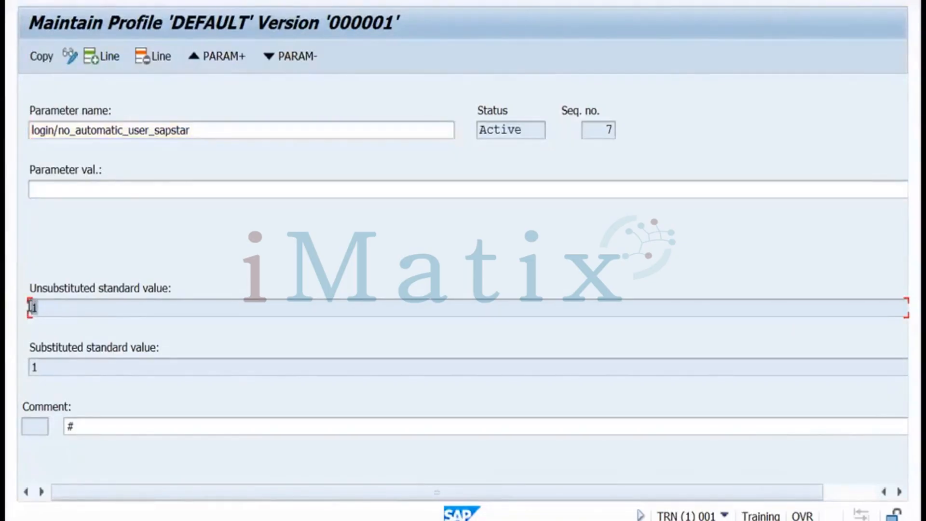
click(39, 367)
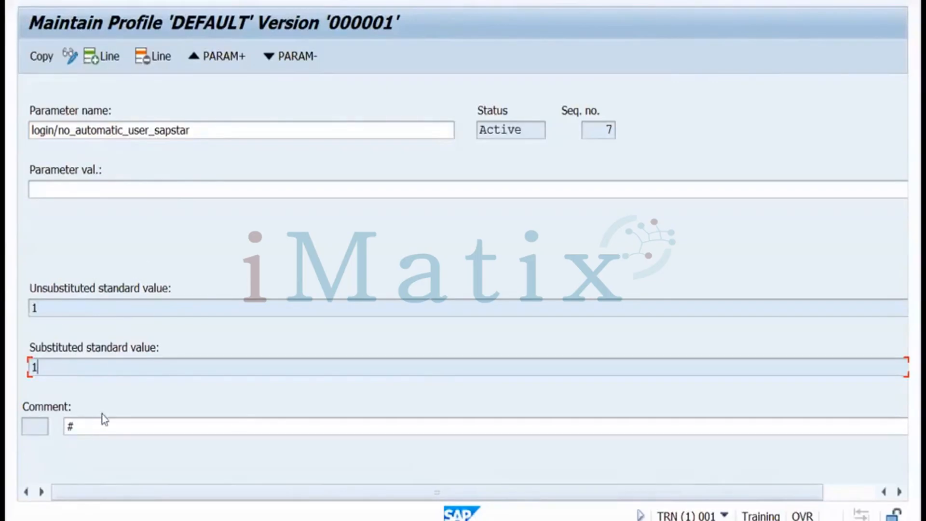
drag(782, 490, 857, 487)
drag(728, 490, 633, 493)
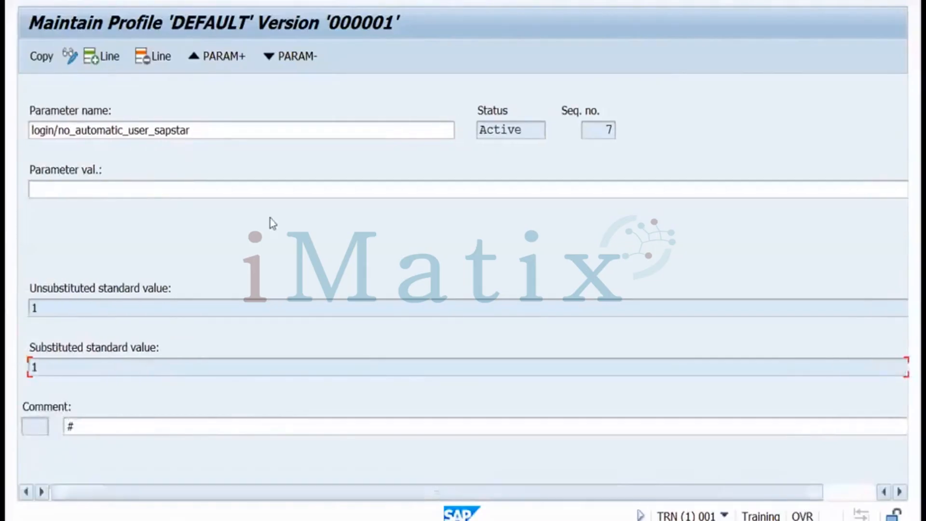
Set the value to 0, copy it into the profile, and return to the parameter list
click(77, 188)
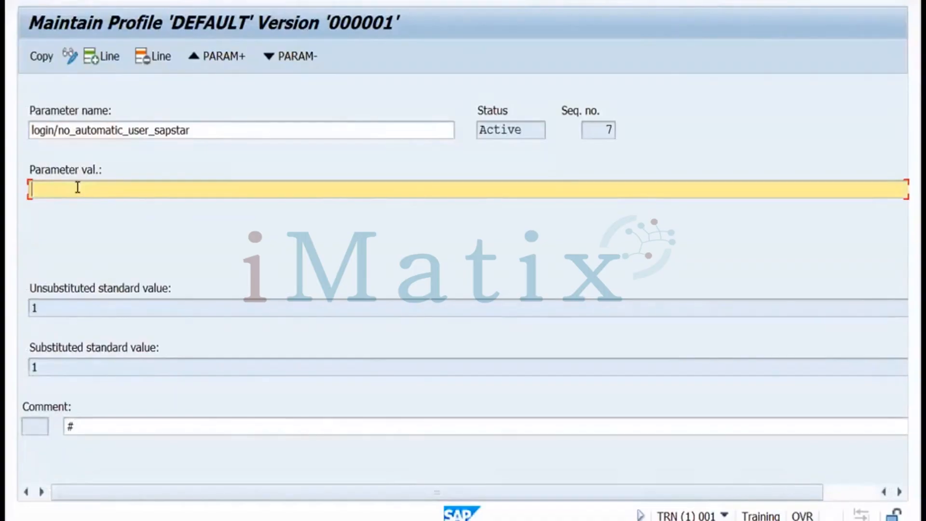
text(0)
click(42, 59)
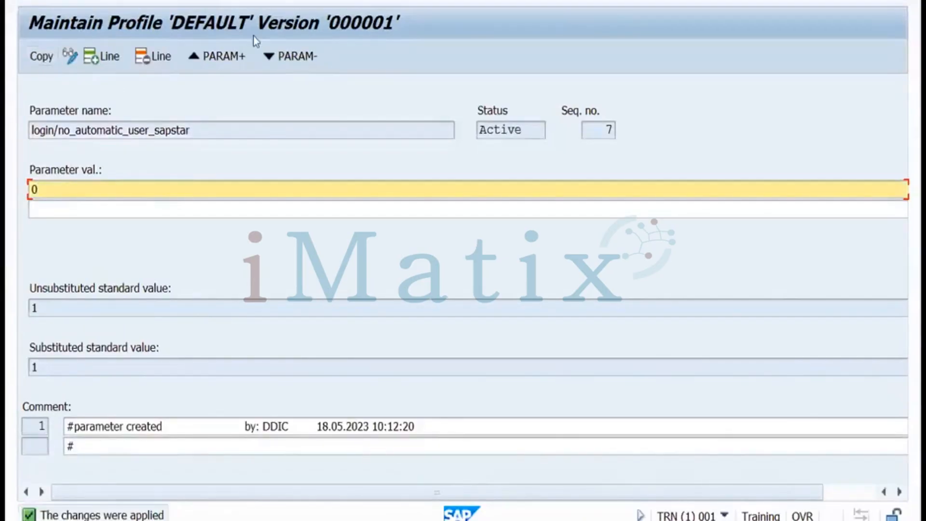
key(F3)
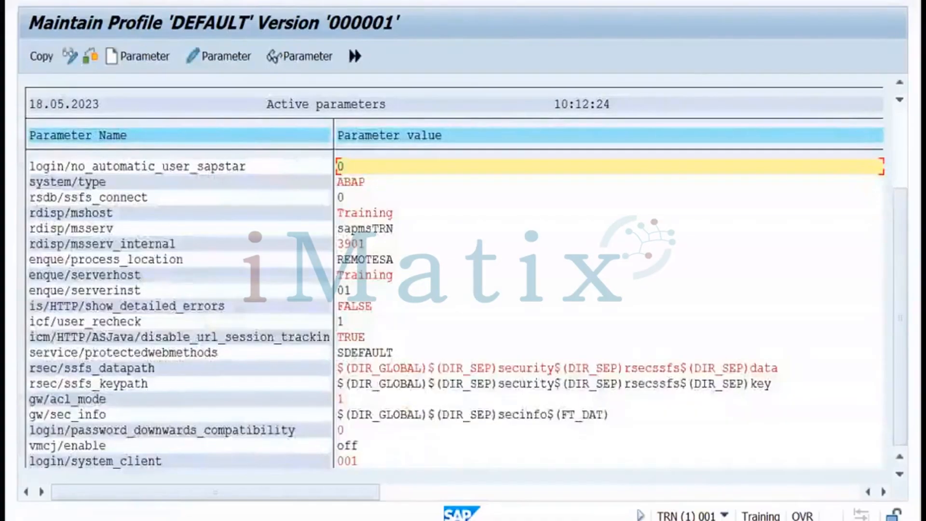
Save the changed DEFAULT profile and activate it as version 000002
key(F3)
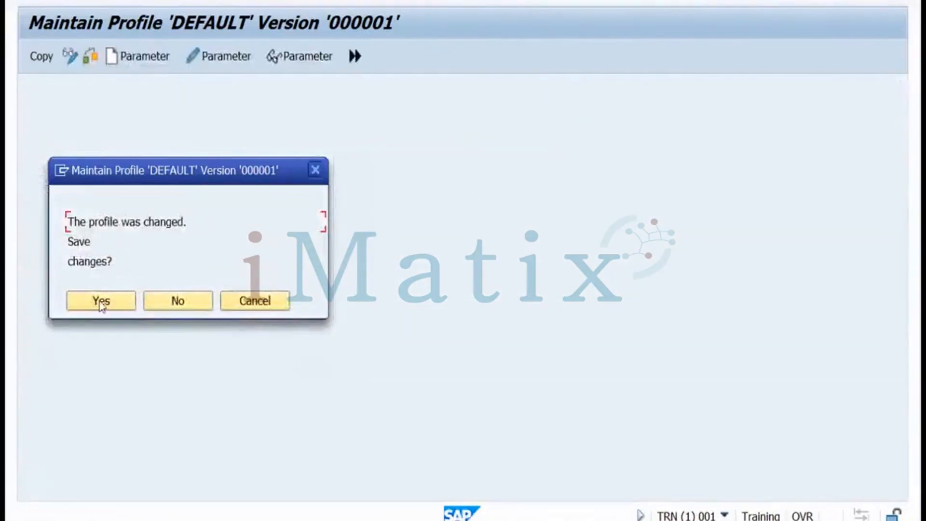
click(102, 302)
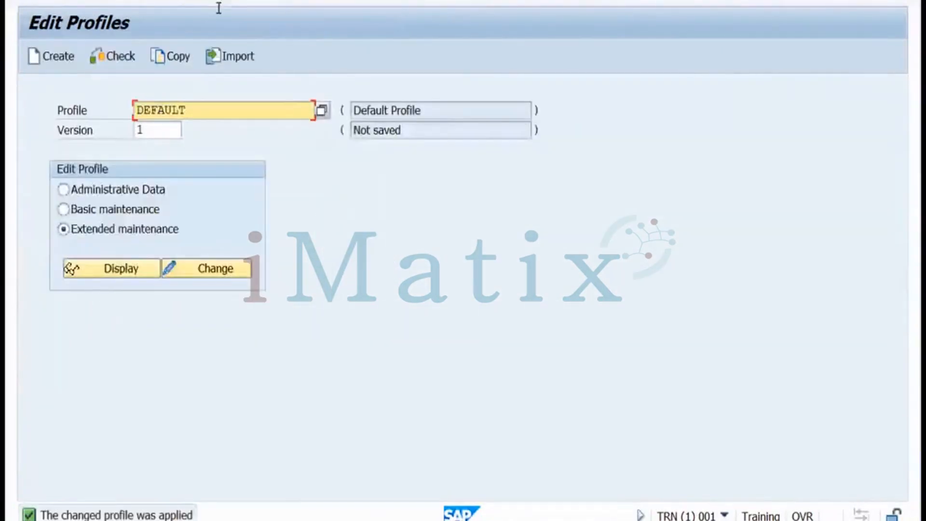
click(223, 0)
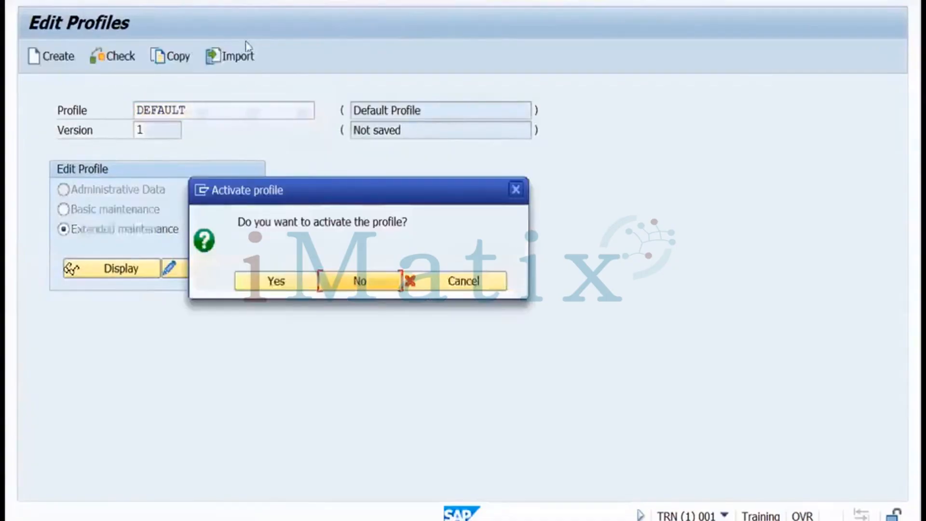
click(271, 282)
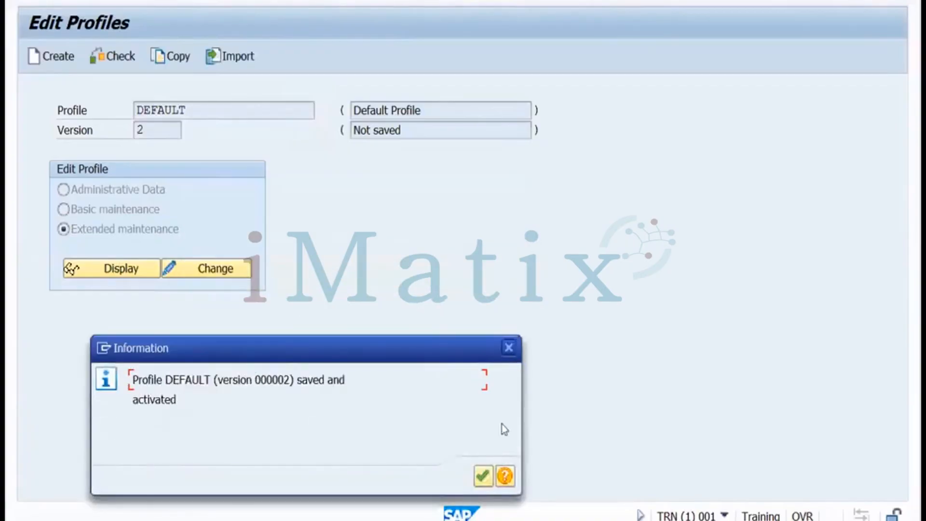
click(484, 477)
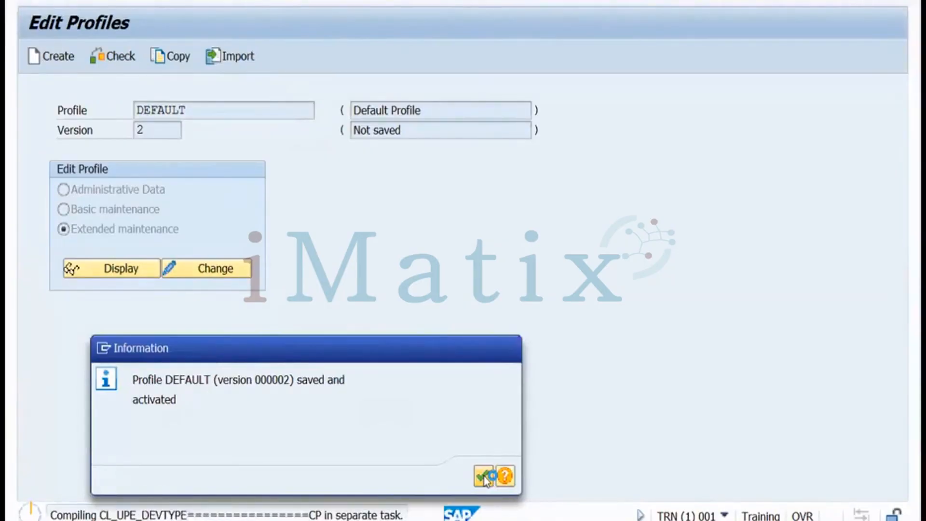
Dismiss the activation and server-restart messages, then show the other open SAP windows
click(485, 475)
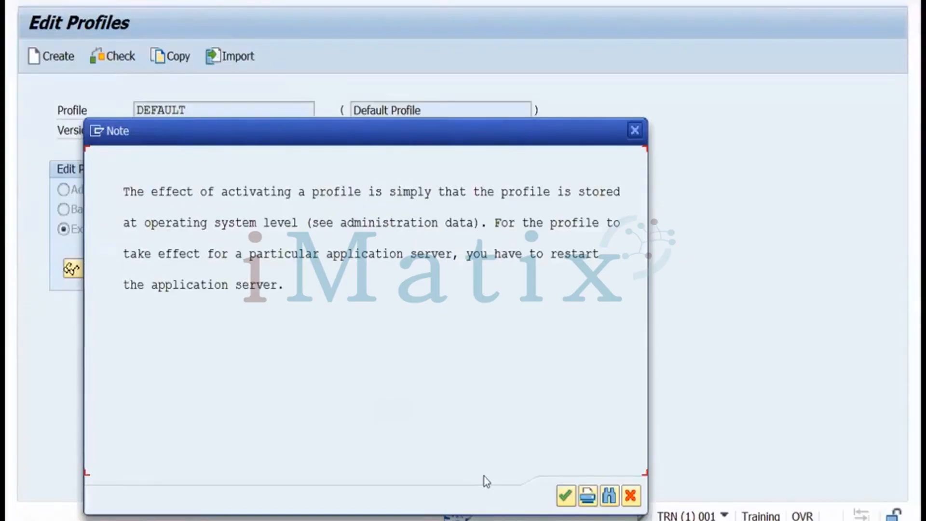
click(631, 497)
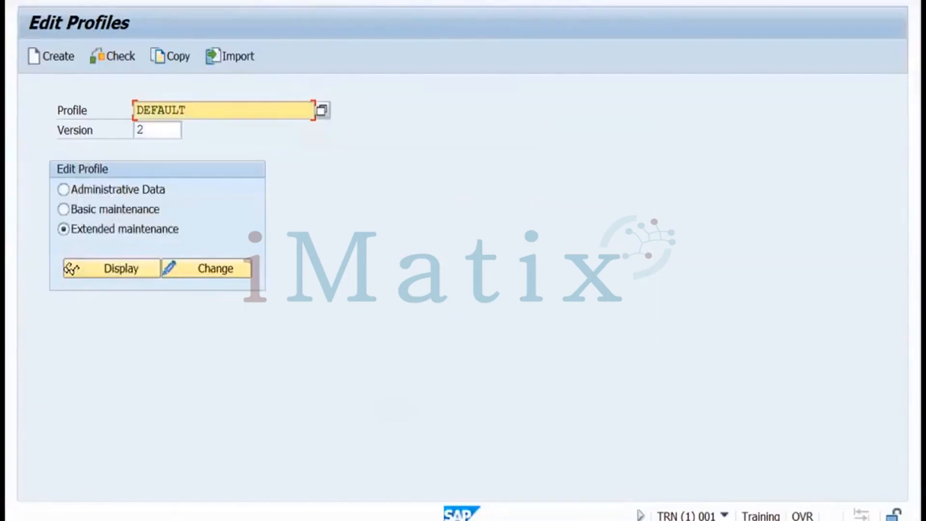
click(389, 520)
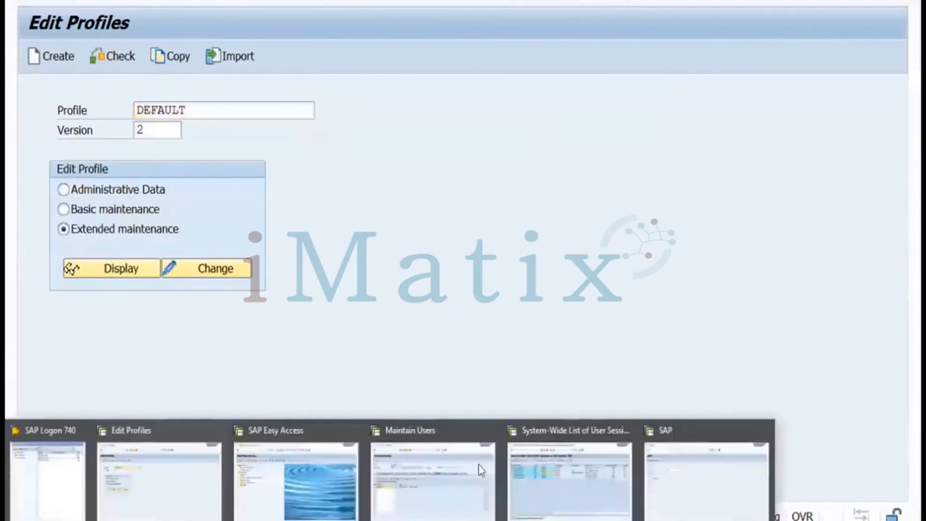
Return to the client 100 logon window with user sap* and move to the password field
click(201, 129)
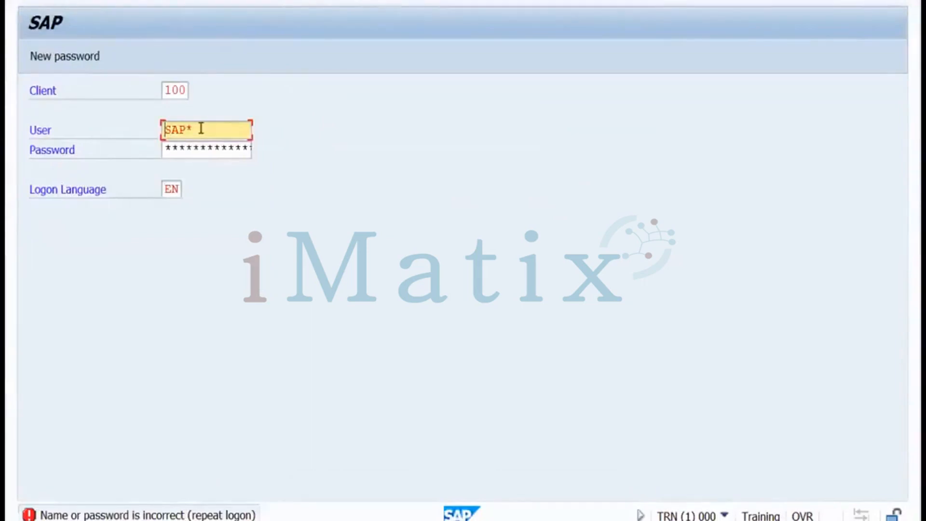
click(201, 130)
key(Tab)
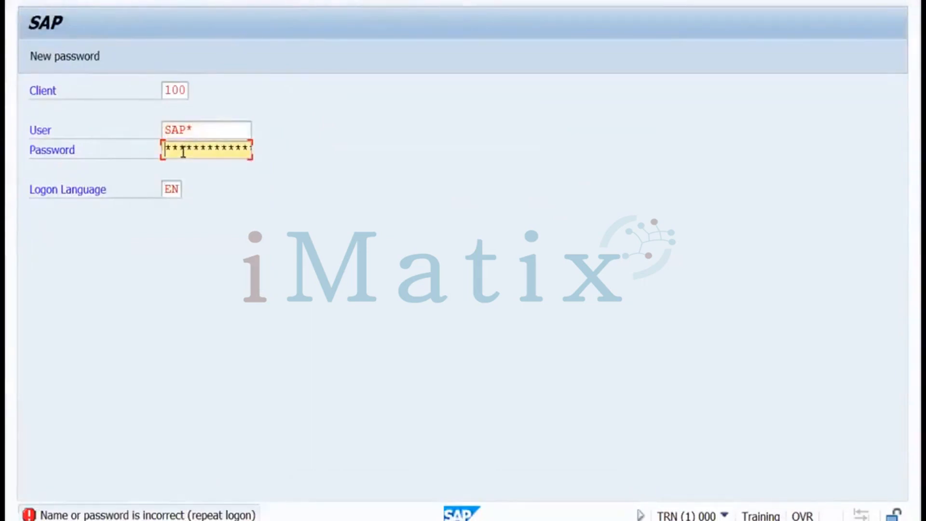
key(Right)
key(Right)
key(Right)
key(Right)
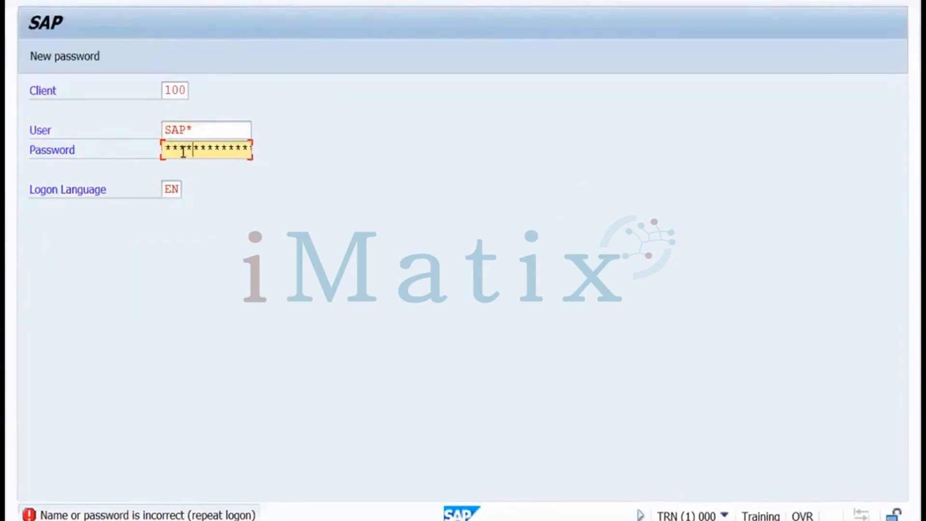
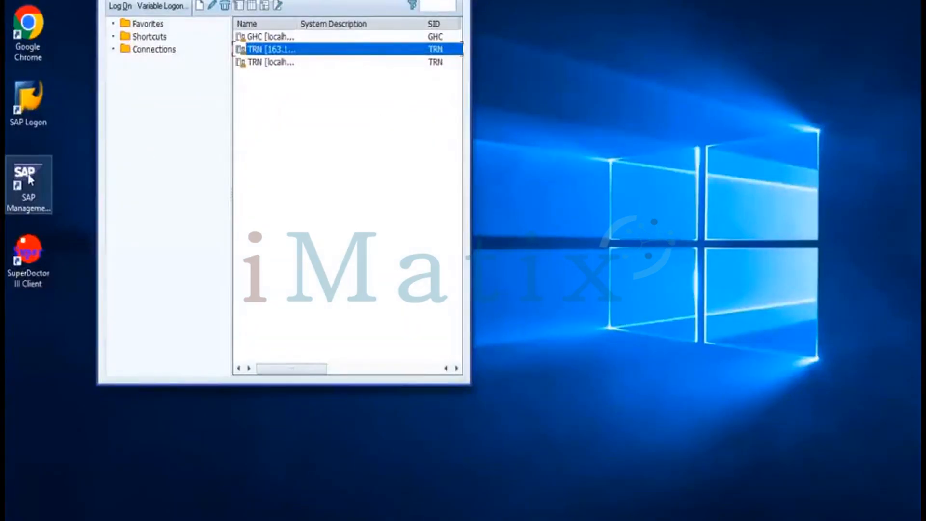
Launch SAP Management Console, collapse GHC, expand TRN's instances and open TRN's context menu
click(26, 214)
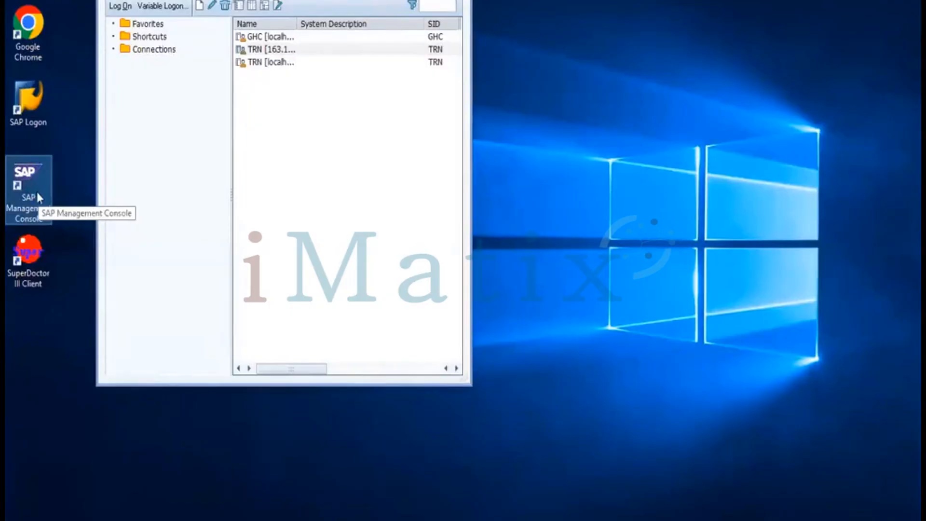
double_click(34, 193)
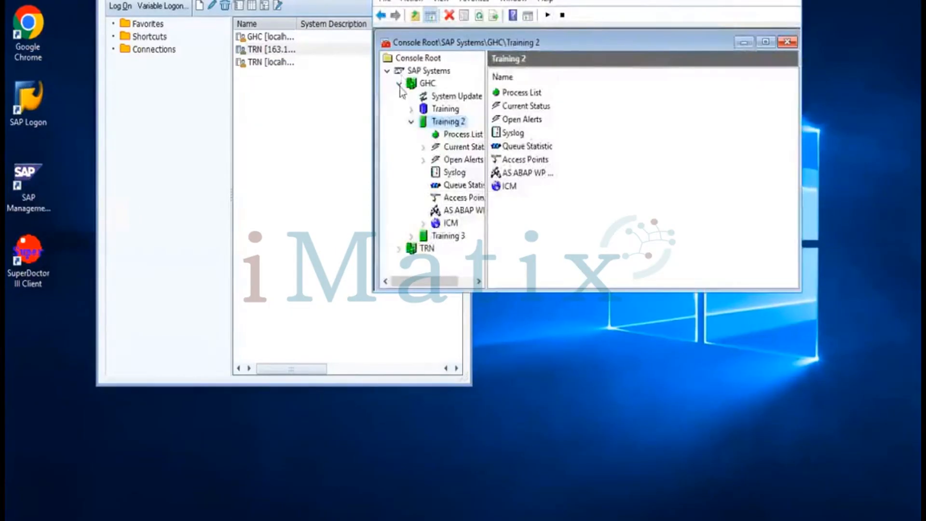
click(398, 83)
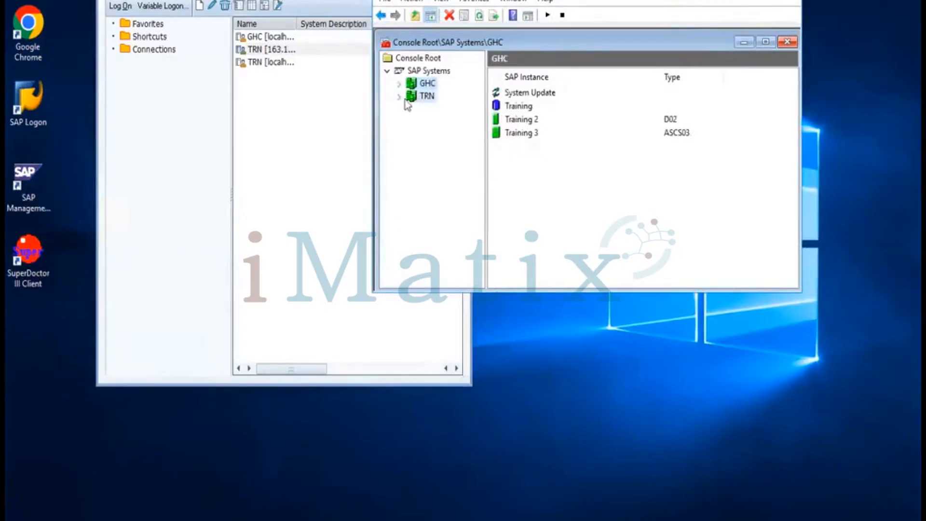
click(420, 97)
click(399, 96)
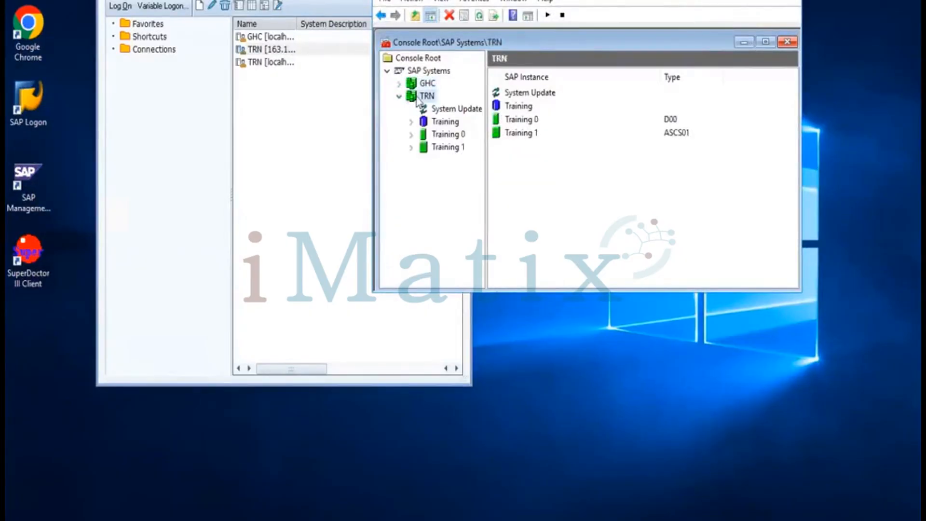
right_click(417, 98)
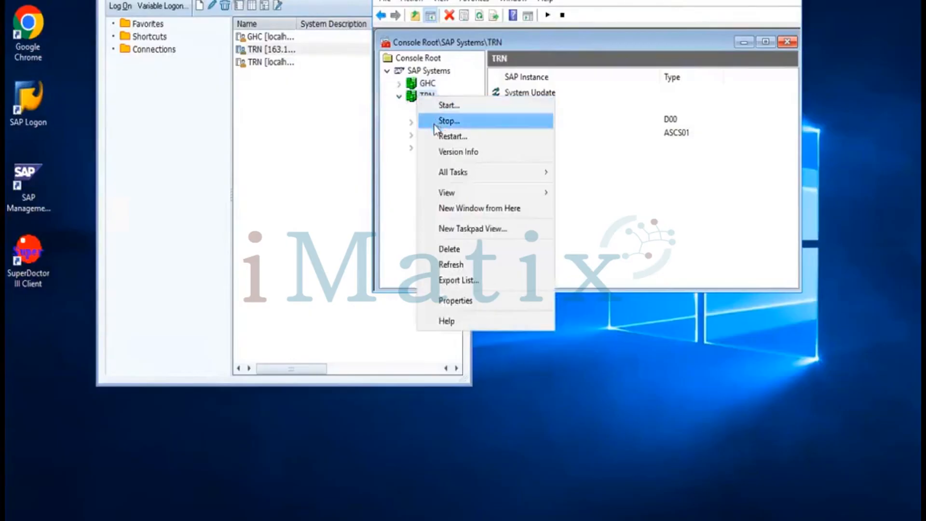
Restart all TRN instances with default shutdown options, authorising as OS user trnadm with its password
click(434, 137)
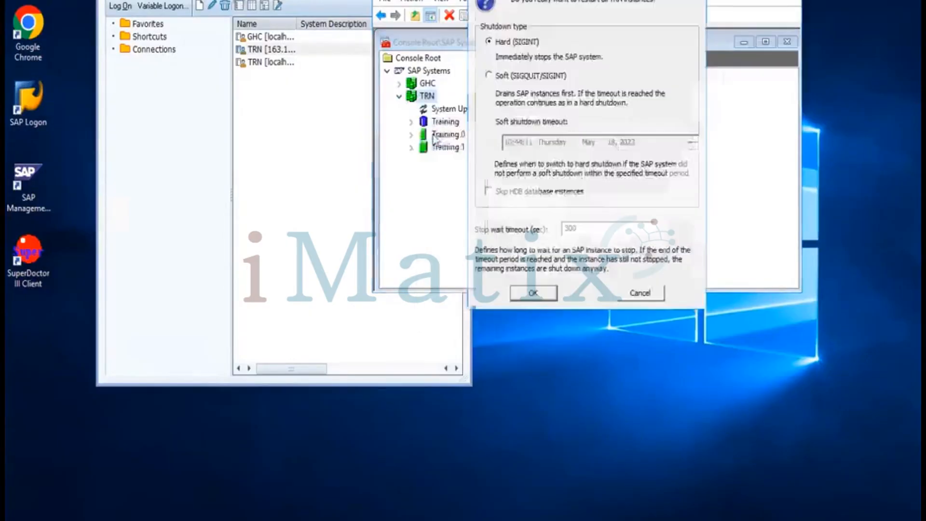
click(529, 295)
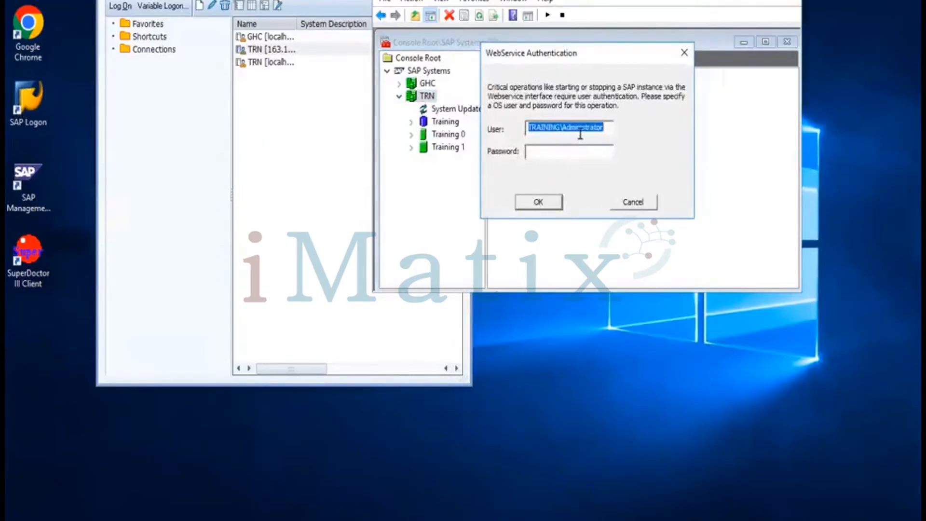
text(tr)
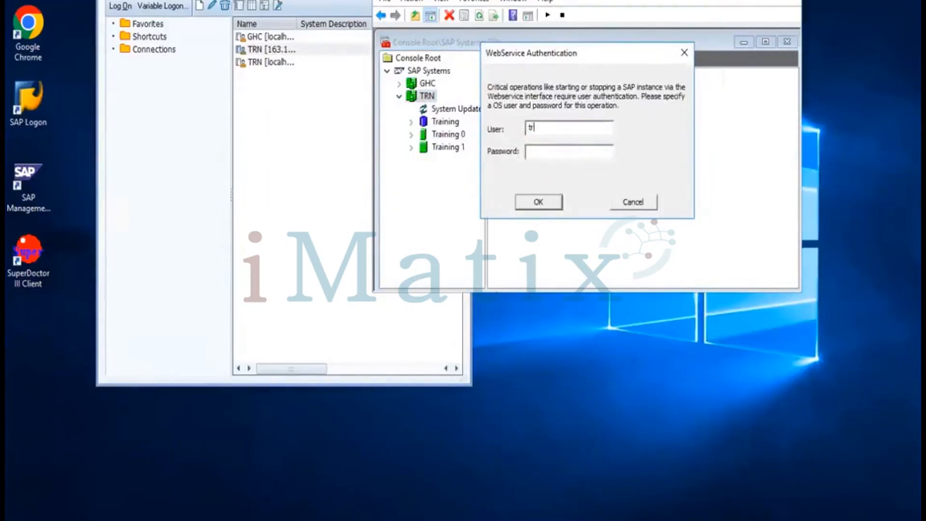
text(nadm)
text(*******)
text(*)
click(534, 206)
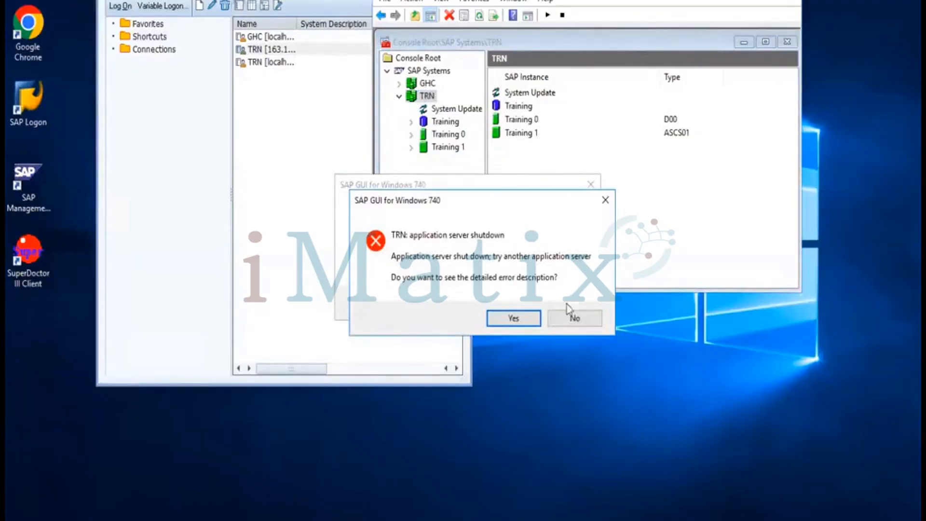
Dismiss the shutdown error, refresh the console and check Training 1's process list
click(563, 319)
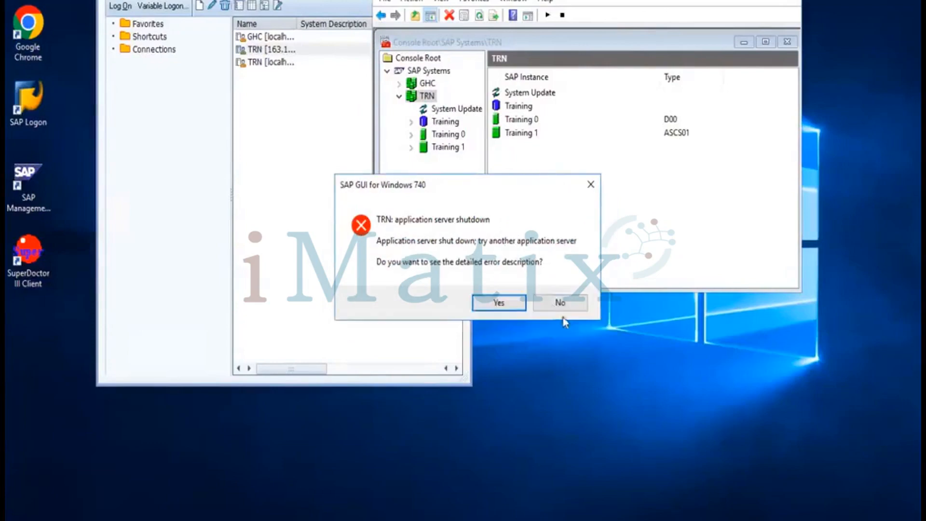
click(557, 304)
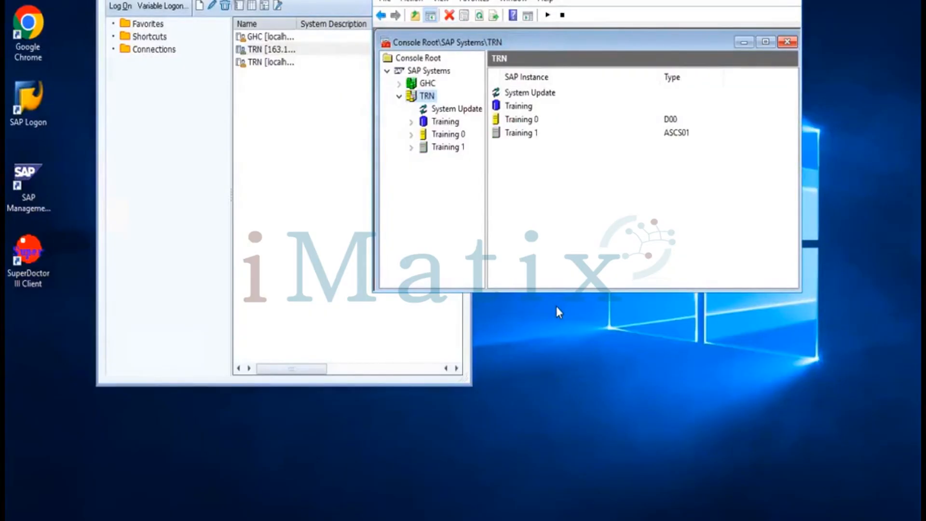
click(479, 17)
click(413, 147)
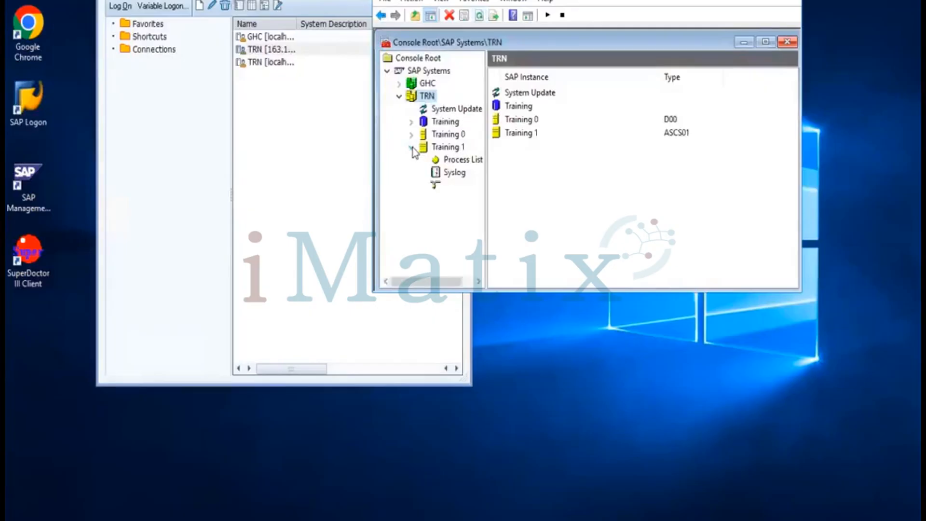
click(455, 163)
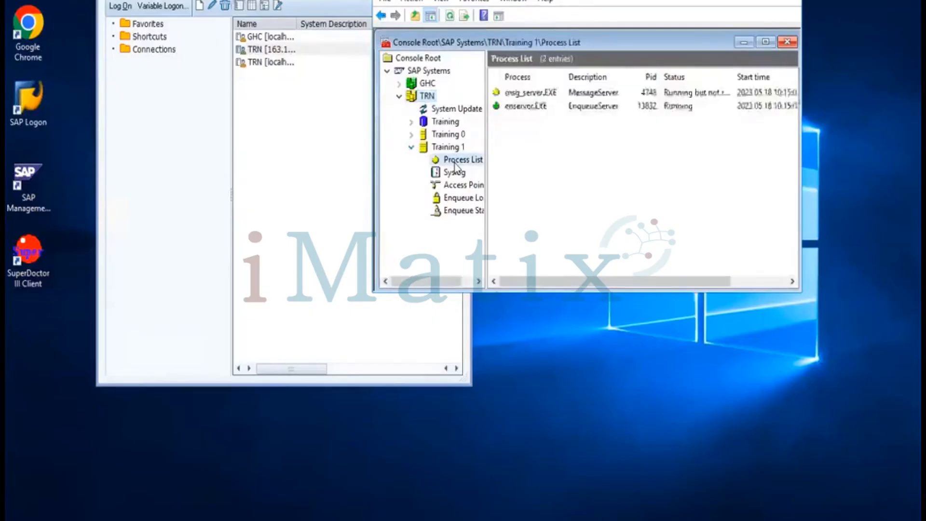
click(449, 15)
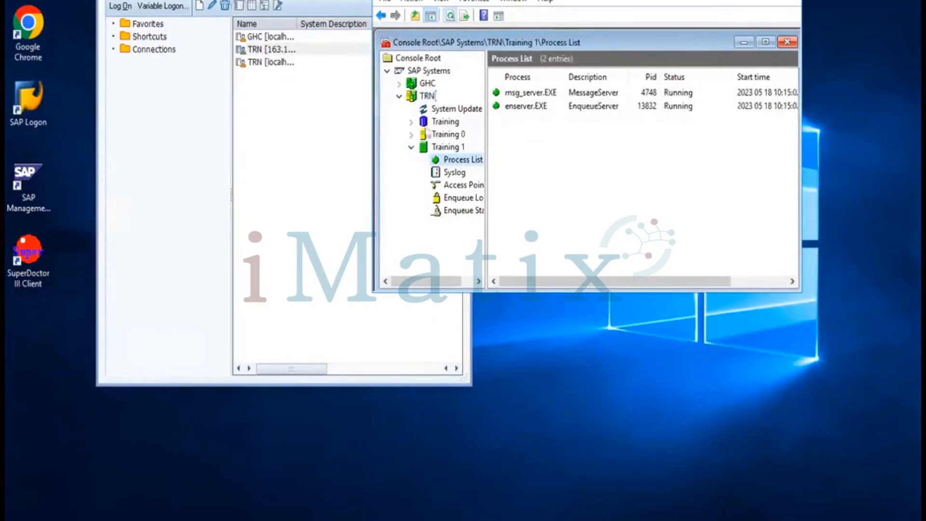
Check Training 0's process list, refreshing it to see its processes
click(411, 135)
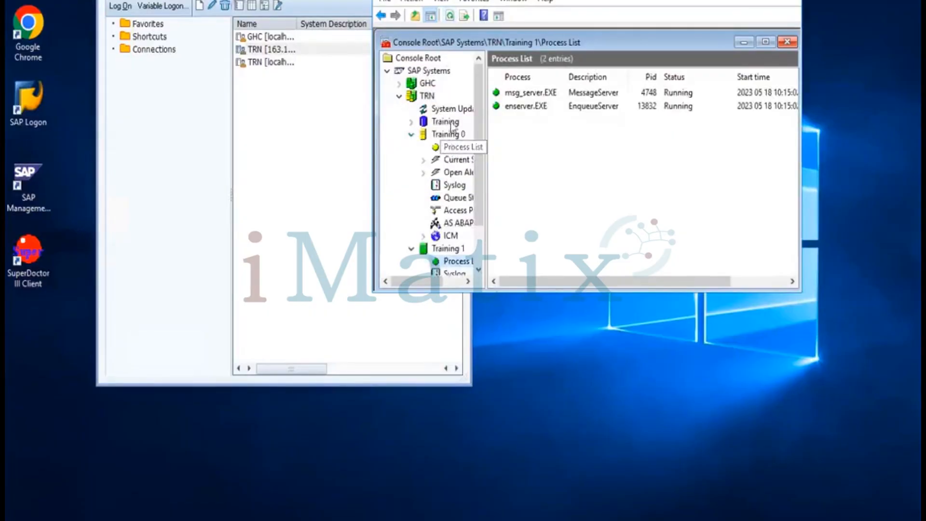
click(455, 146)
click(450, 16)
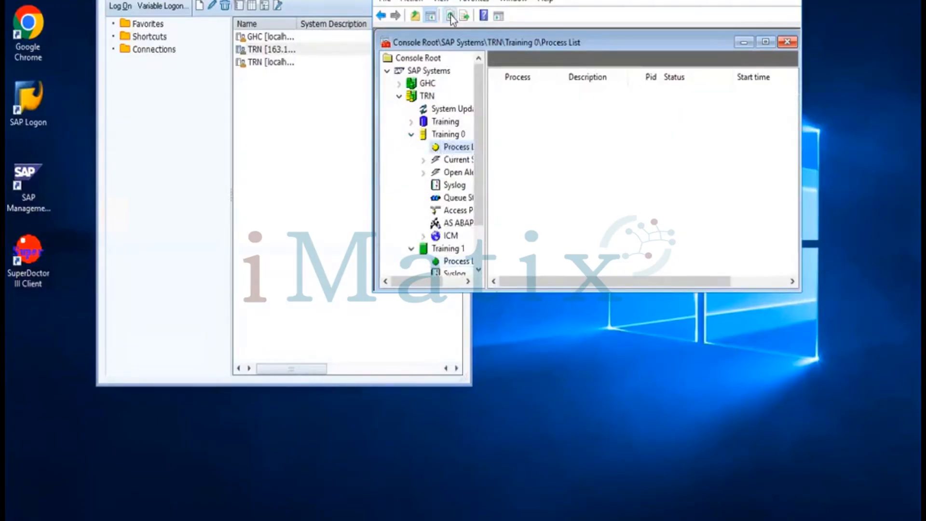
click(450, 17)
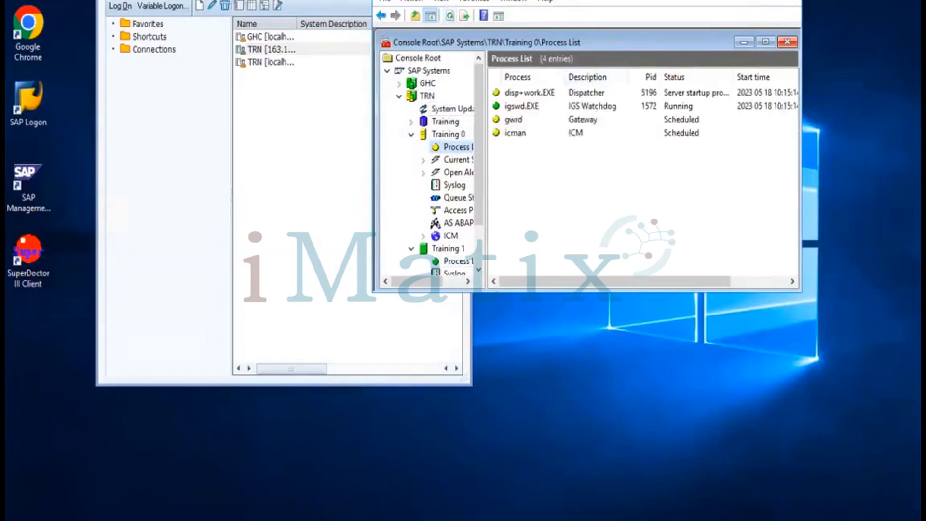
Start logging on to the TRN system from SAP Logon
click(728, 0)
click(589, 158)
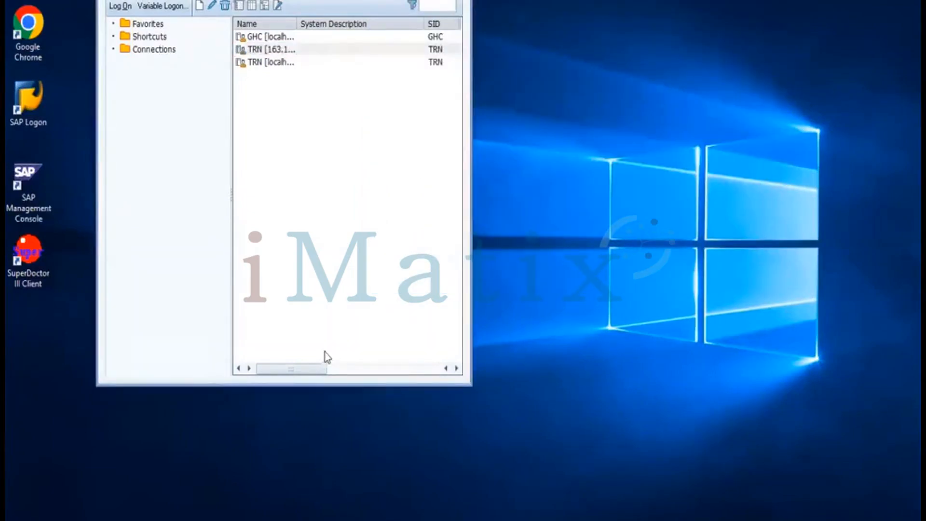
click(290, 520)
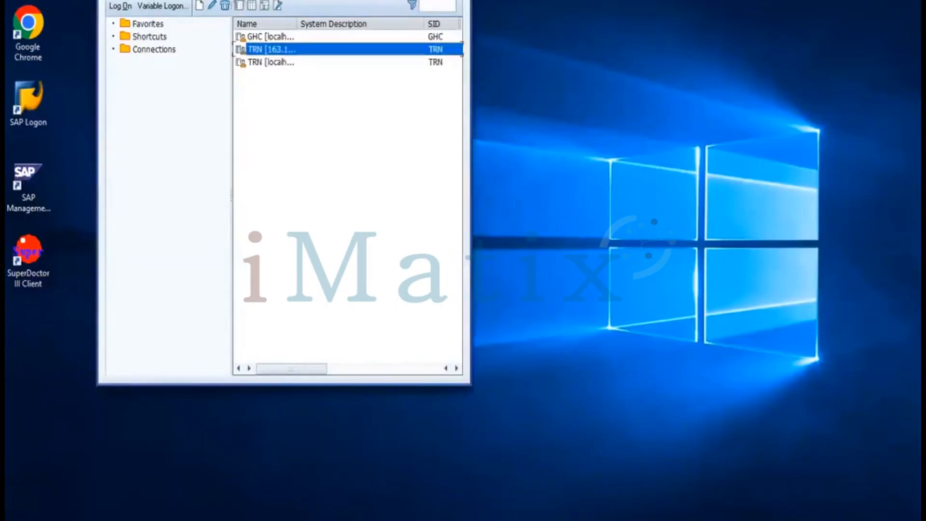
double_click(278, 49)
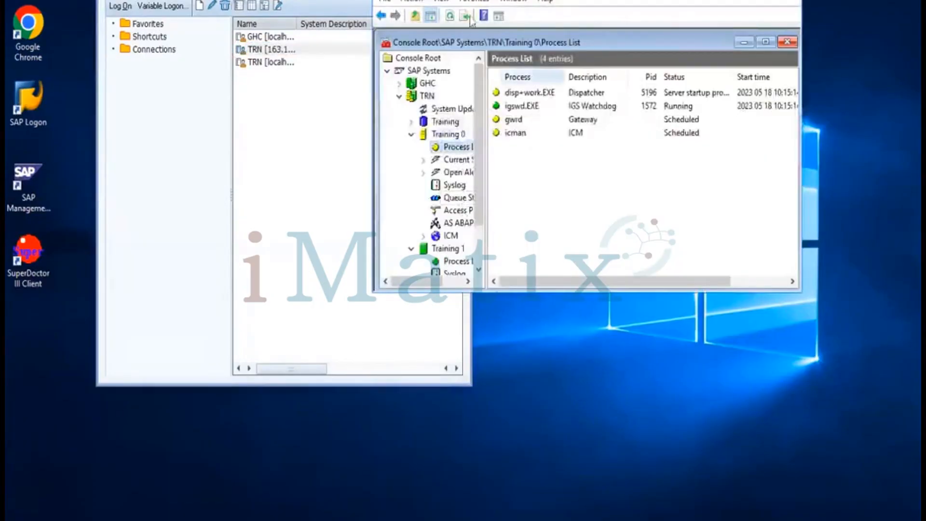
Keep refreshing Training 0's process list while its dispatcher is still starting
click(451, 20)
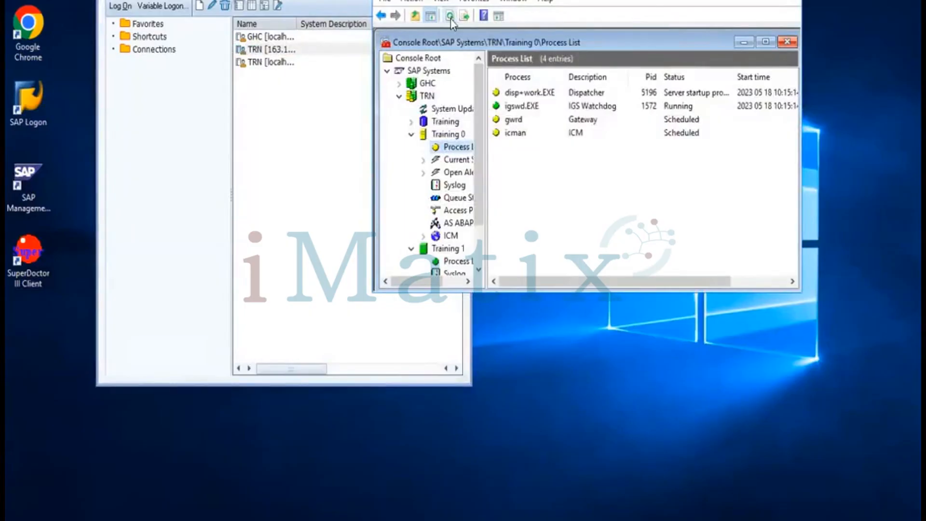
click(452, 20)
click(451, 20)
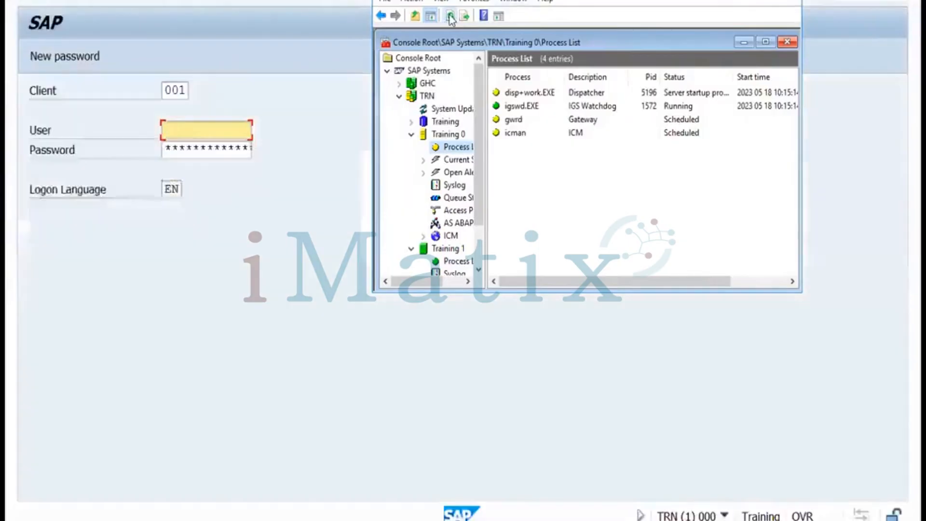
Change the client from 001 to 100 and log on as SAP* with its password
click(452, 21)
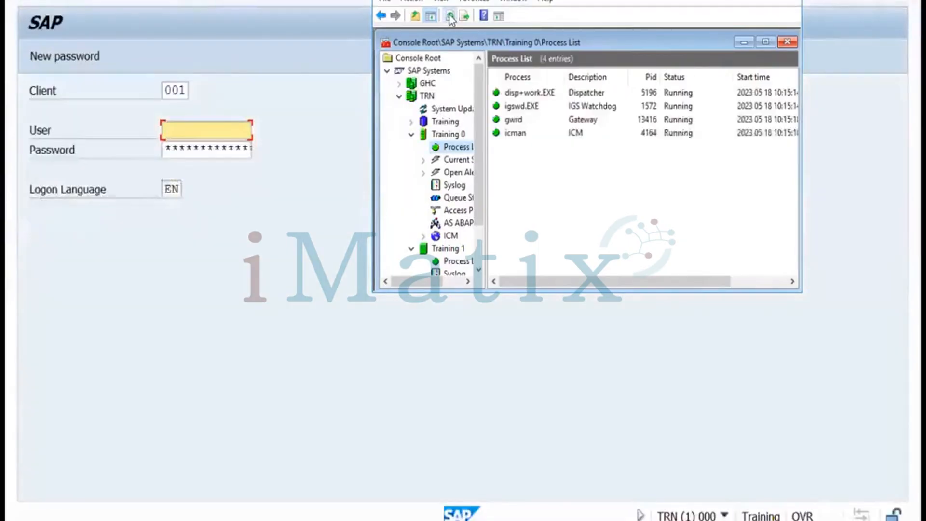
click(321, 45)
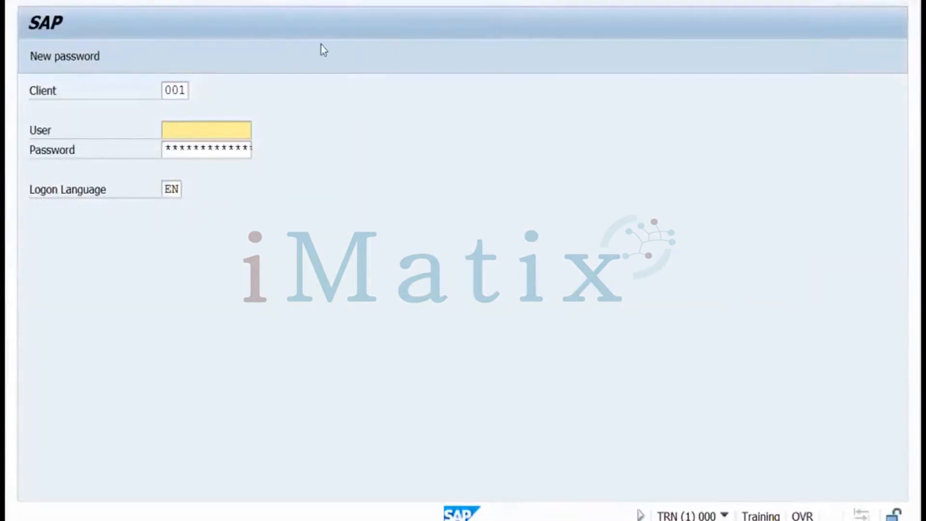
drag(170, 88, 193, 88)
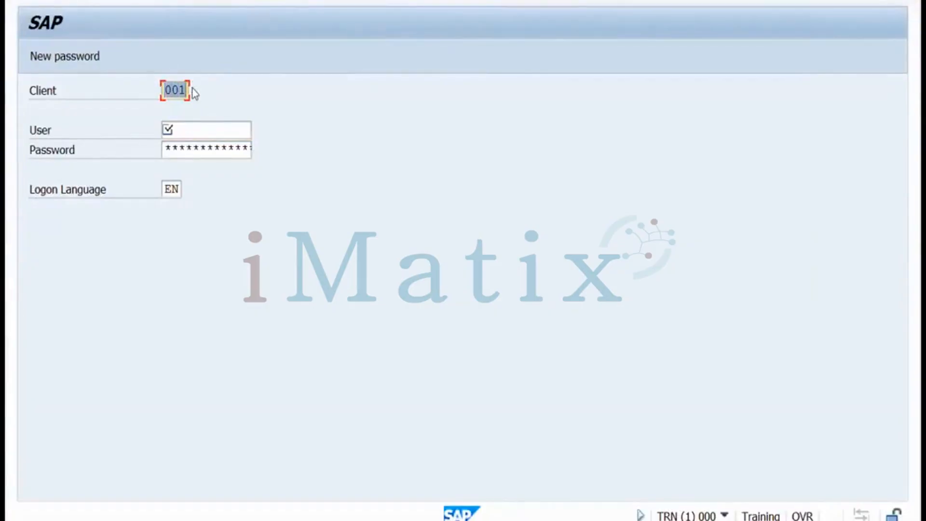
text(100)
click(185, 130)
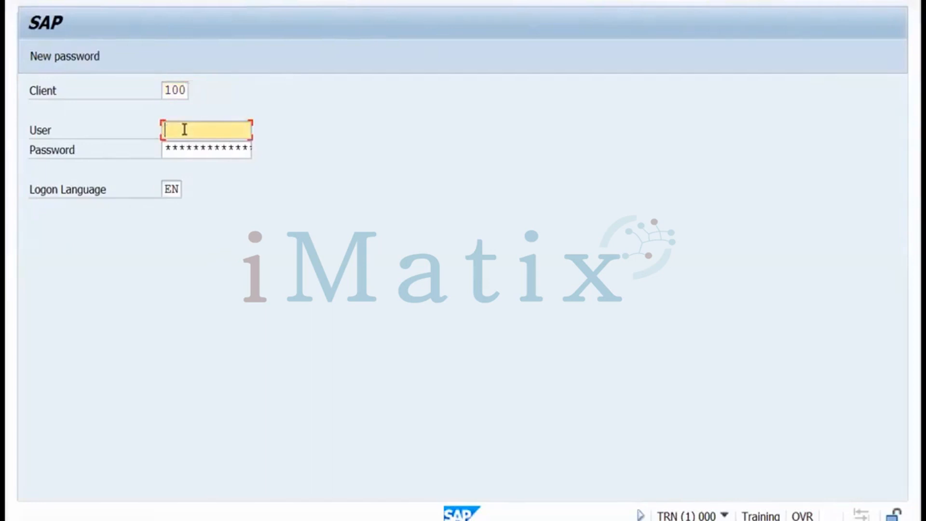
text(sap)
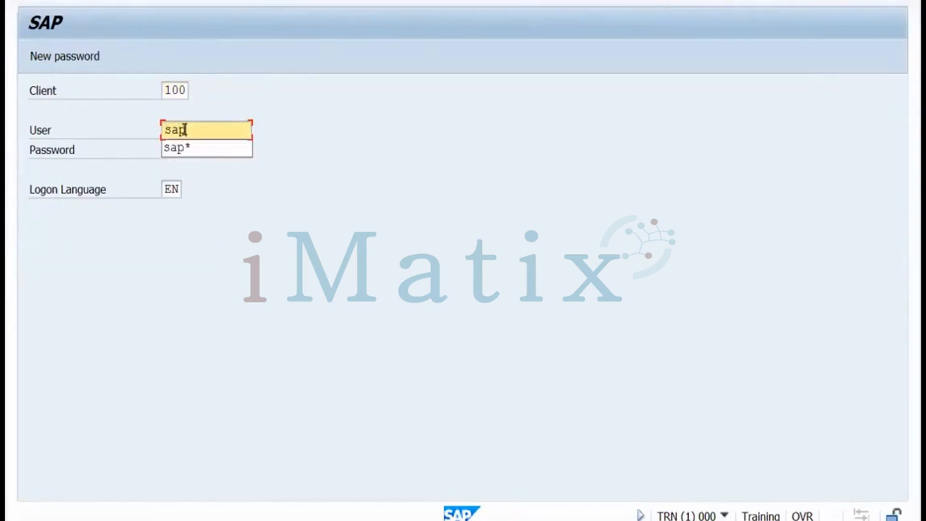
click(184, 148)
click(184, 150)
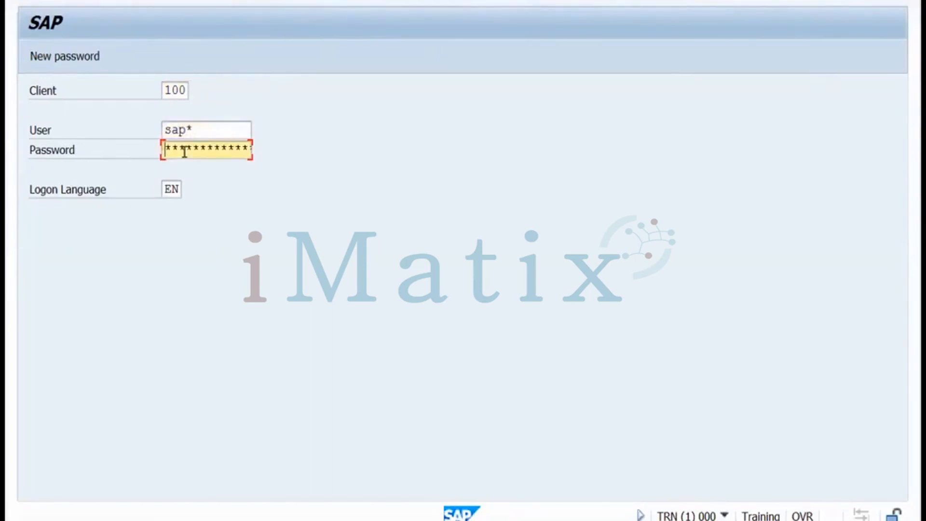
text(****)
key(Return)
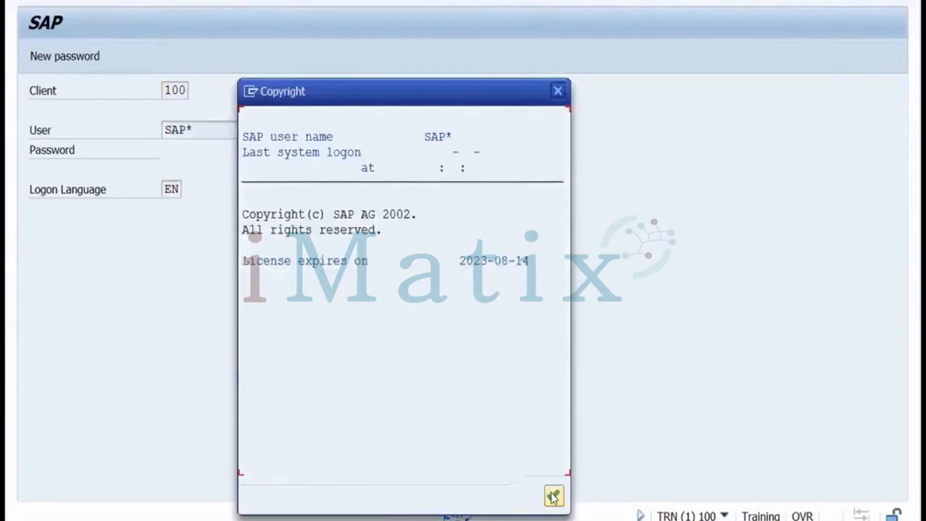
Dismiss the copyright notice, review the single SAP* session in SM04, then enter RSUSR200 in SA38
click(553, 496)
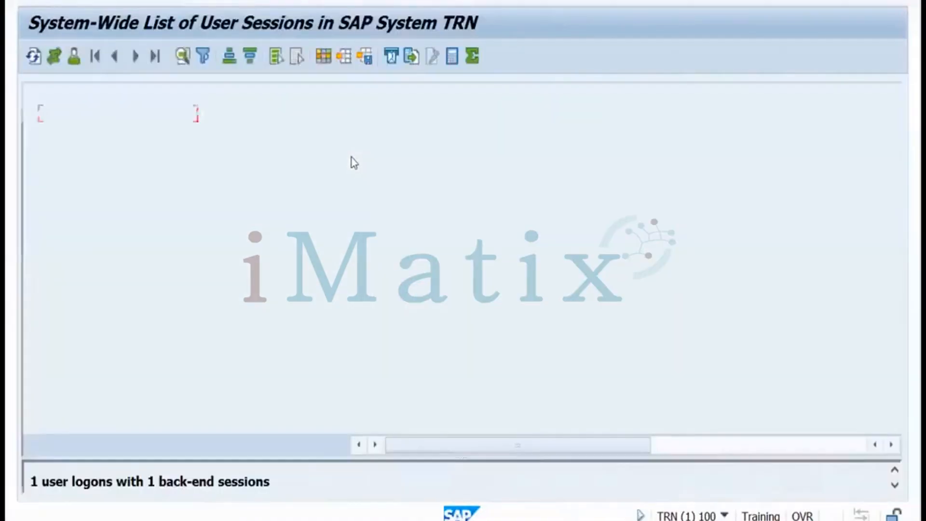
click(224, 120)
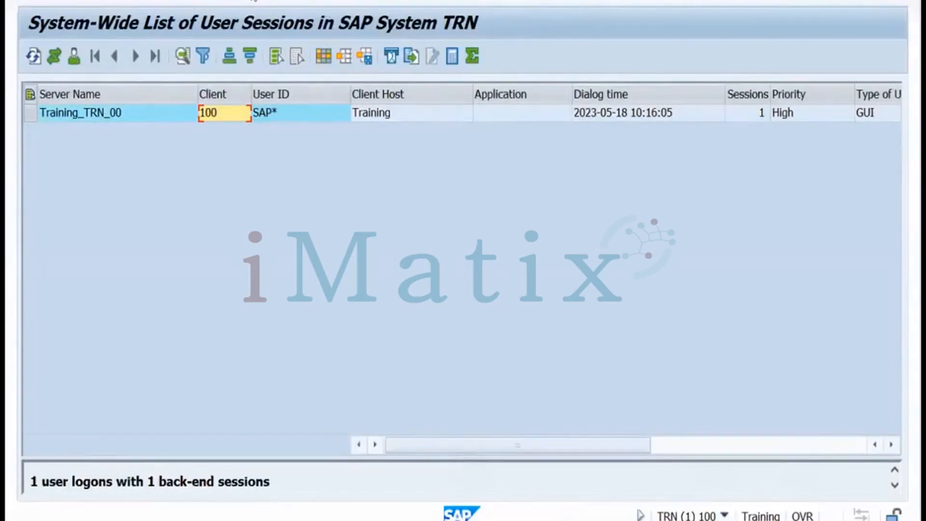
click(253, 0)
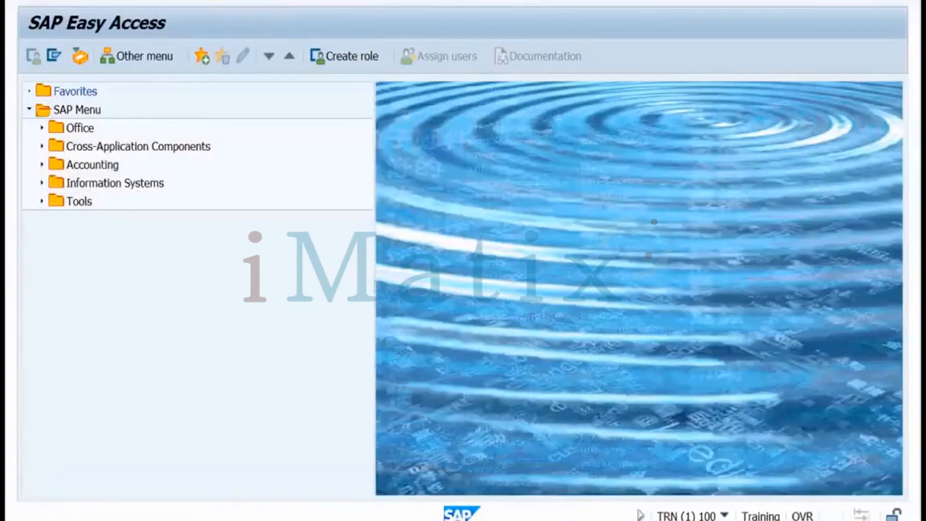
key(Return)
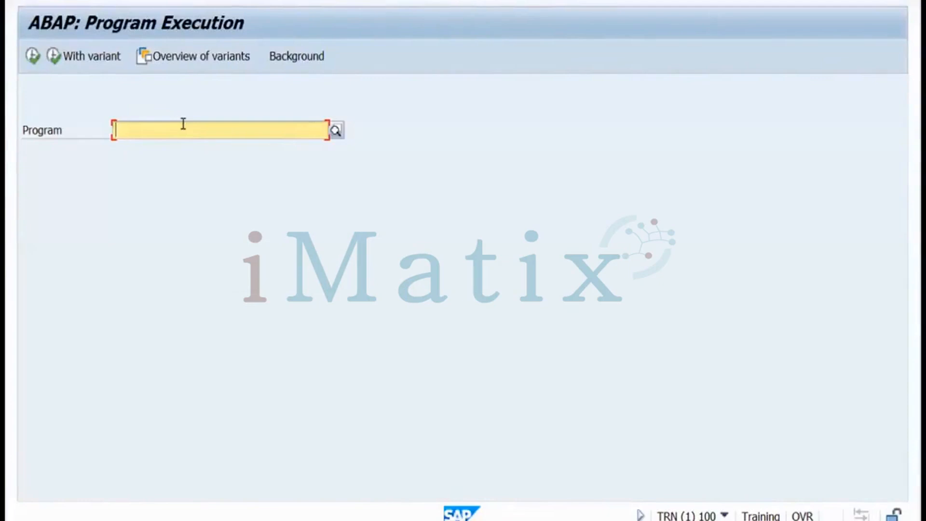
text(rs)
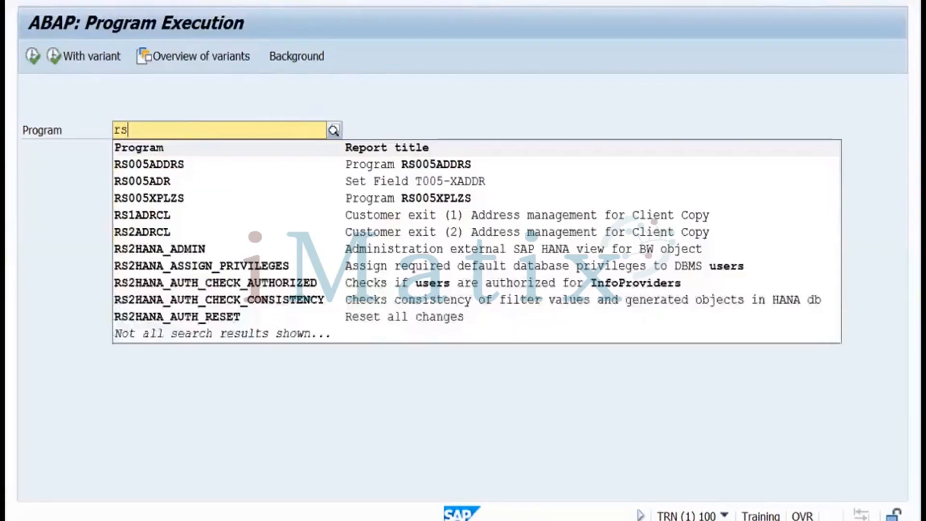
text(usr200)
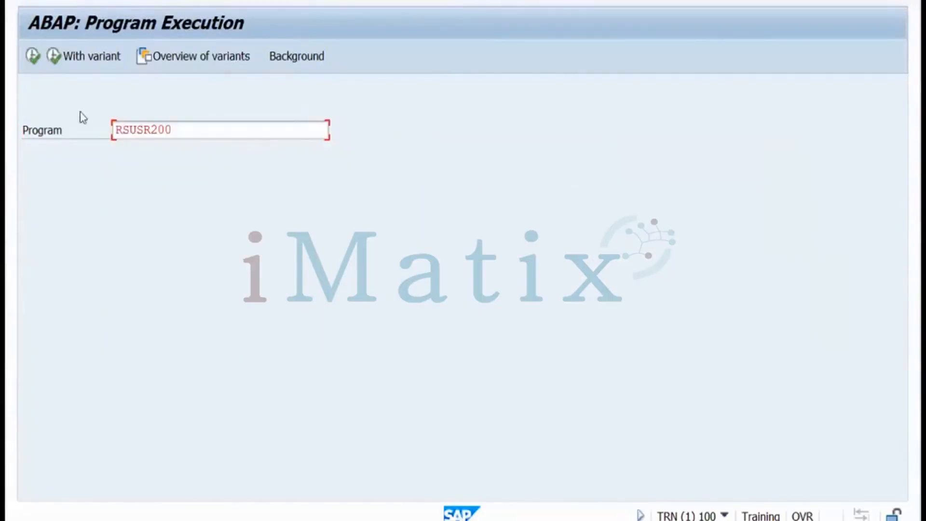
Run the RSUSR200 user report twice with default selections; no matching user is found
click(37, 59)
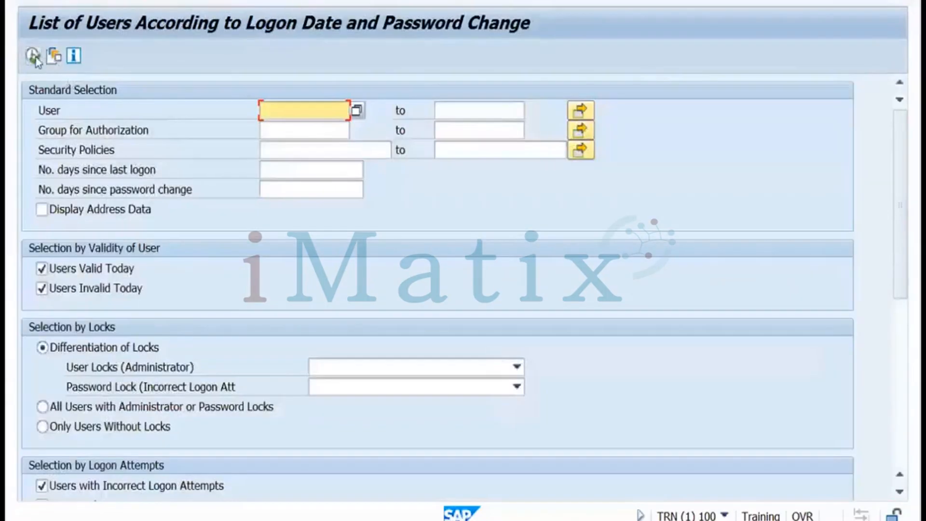
click(34, 57)
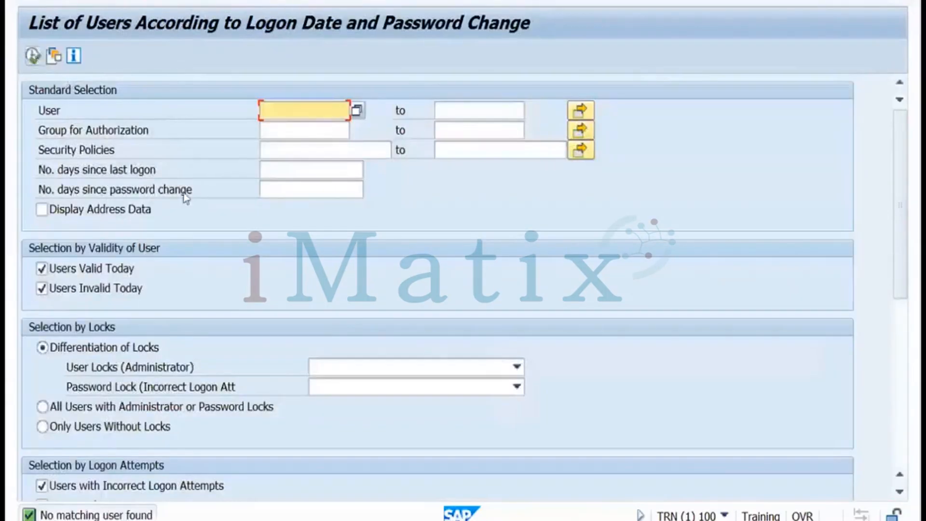
drag(902, 279, 903, 179)
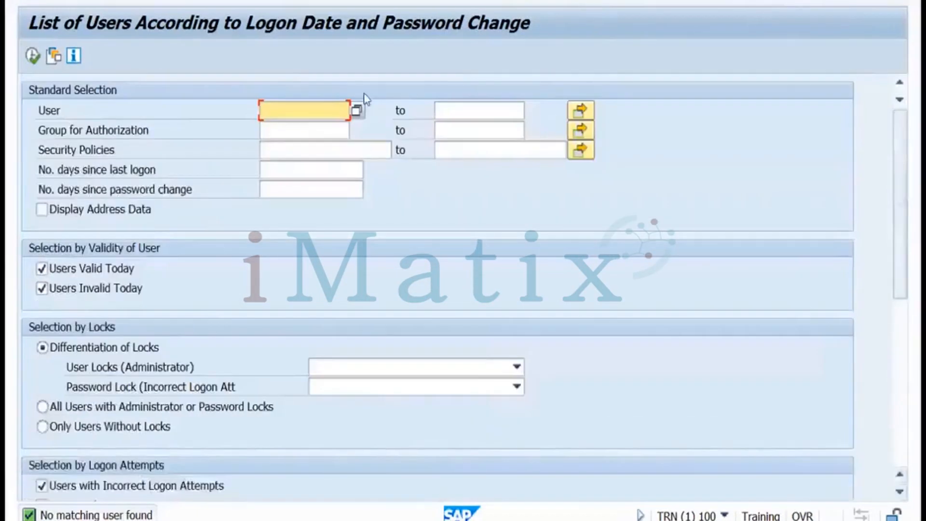
click(33, 56)
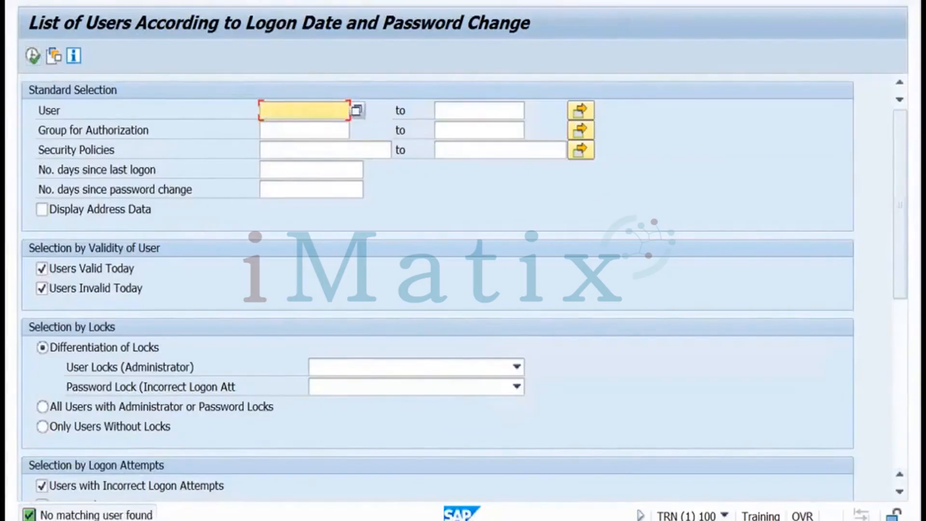
Return to program execution and bring up the 'Create ABAP user in TRN system' exercise slide
key(F3)
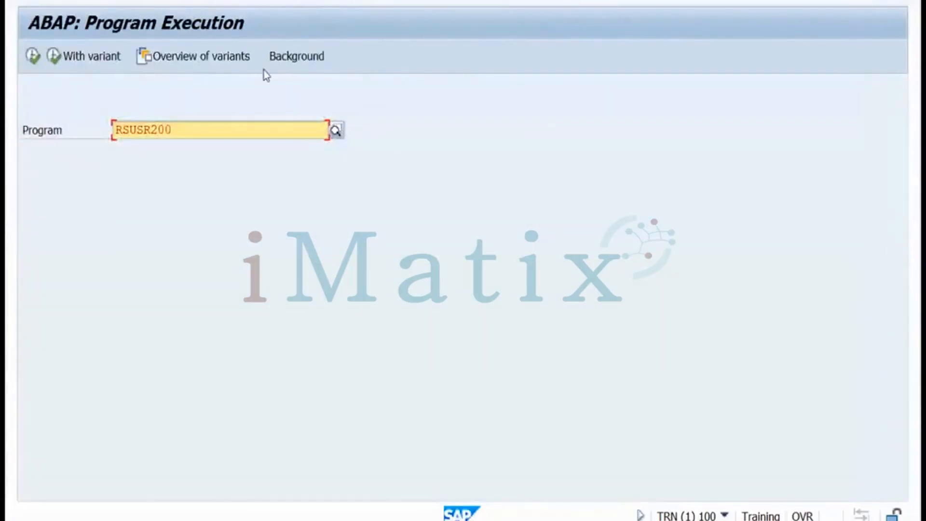
key(ctrl+Left)
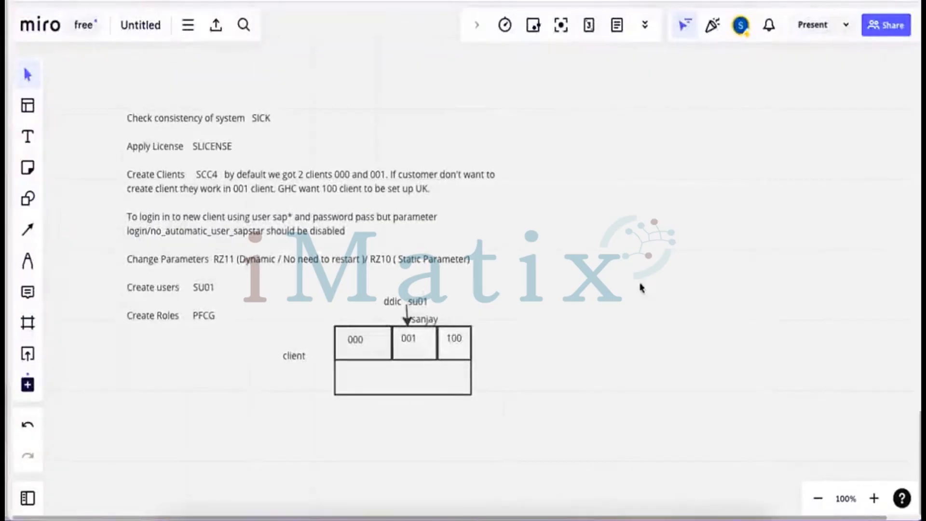
click(461, 504)
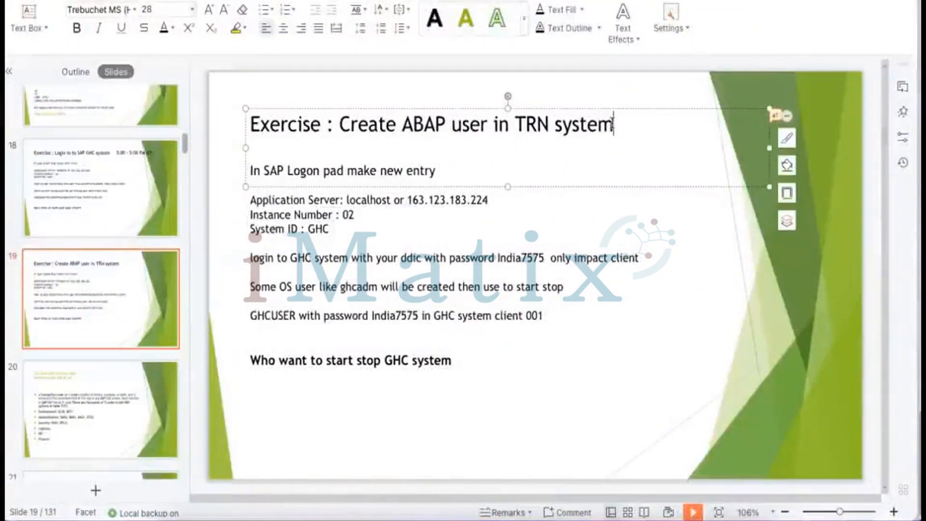
Remove a stray character from the title and delete the old logon pad instructions
text(c)
key(BackSpace)
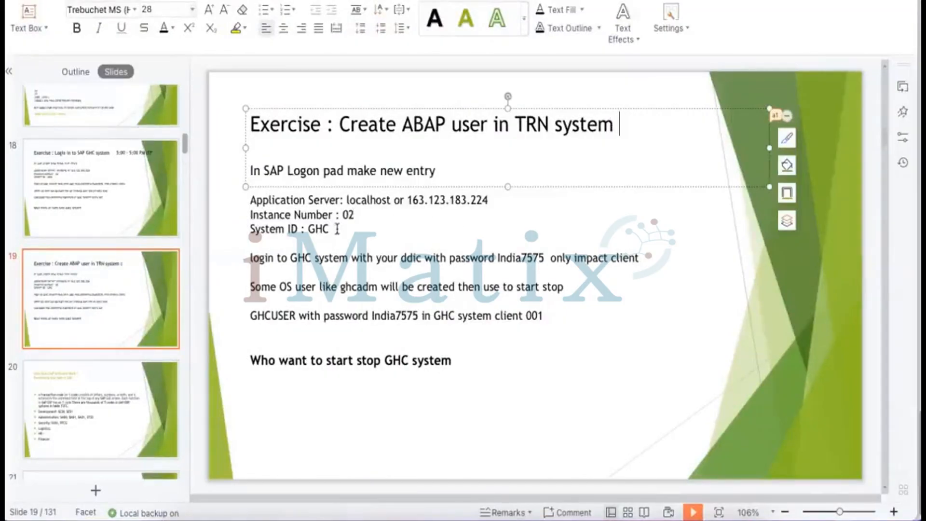
drag(330, 230, 248, 171)
key(BackSpace)
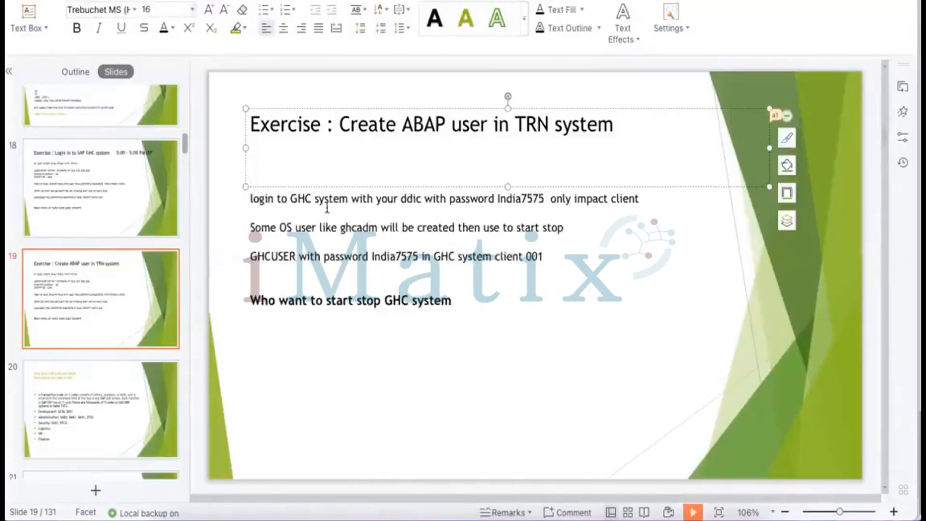
Change GHC to TRN in the first line and add 'Client 001' after 'system'
drag(291, 195, 309, 195)
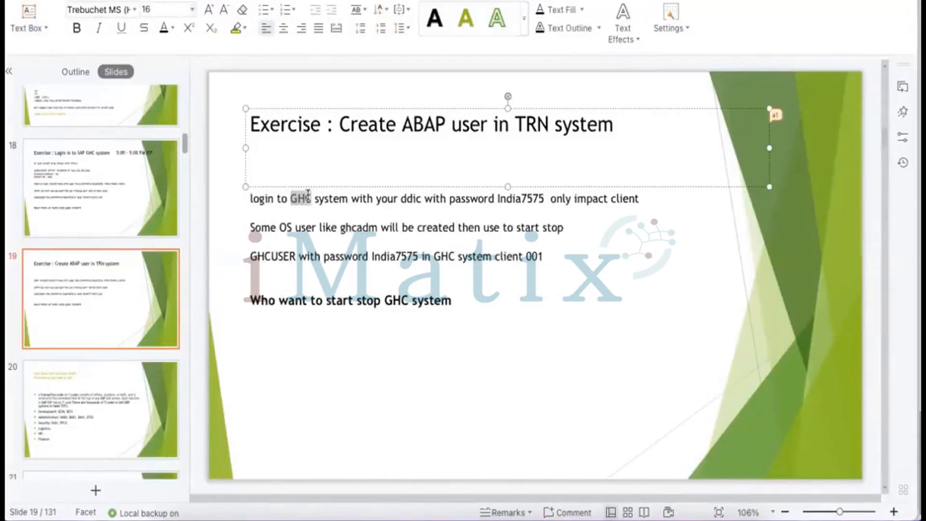
text(TRN)
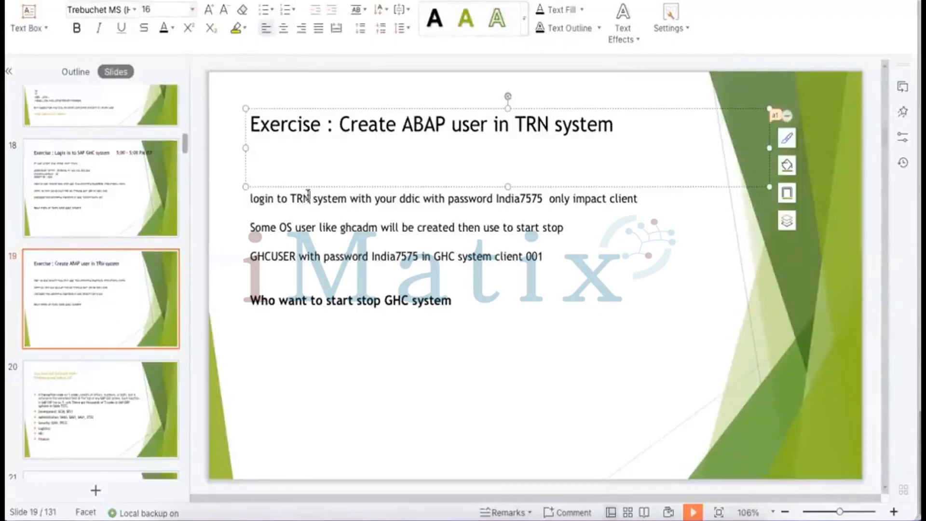
click(351, 198)
text(Client )
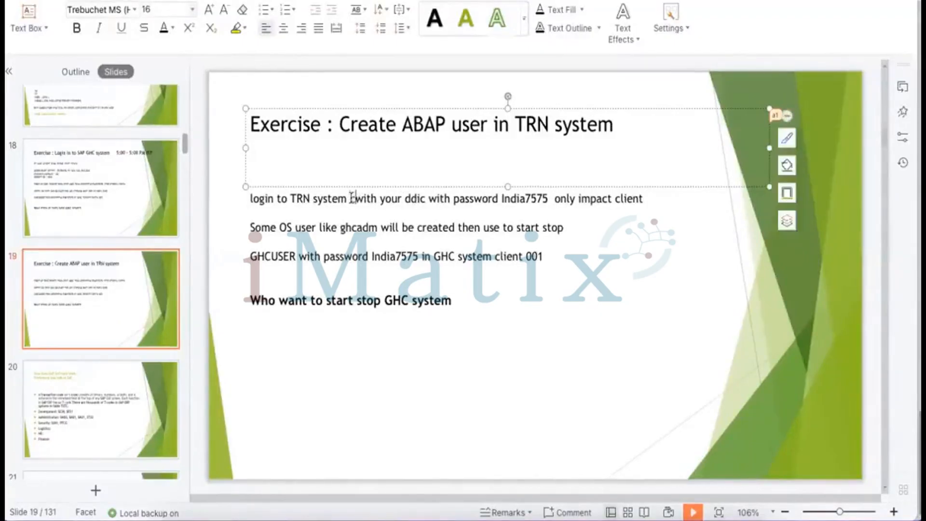
text(100)
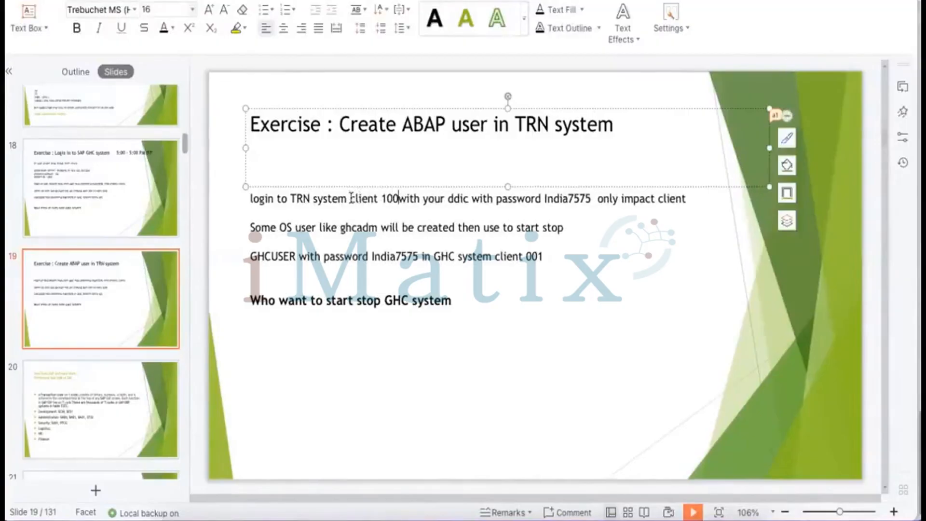
key(BackSpace)
key(BackSpace)
key(BackSpace)
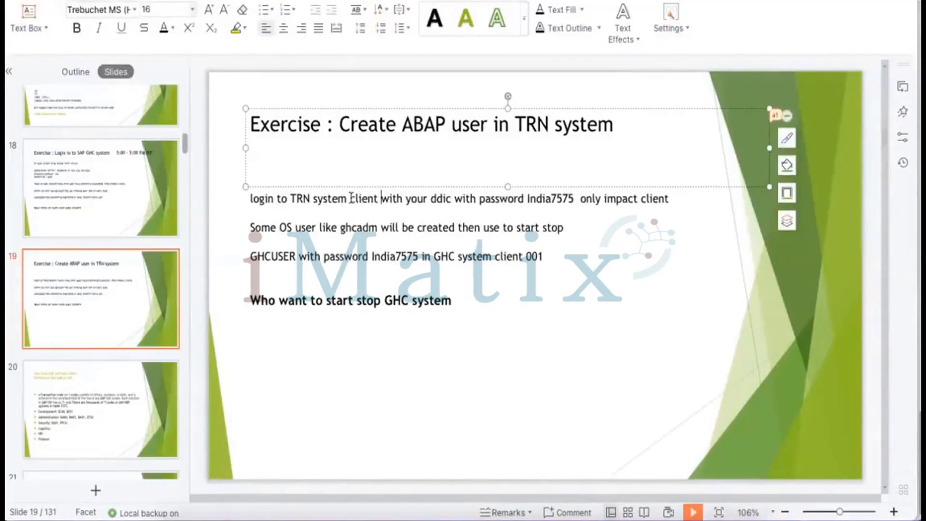
text(001)
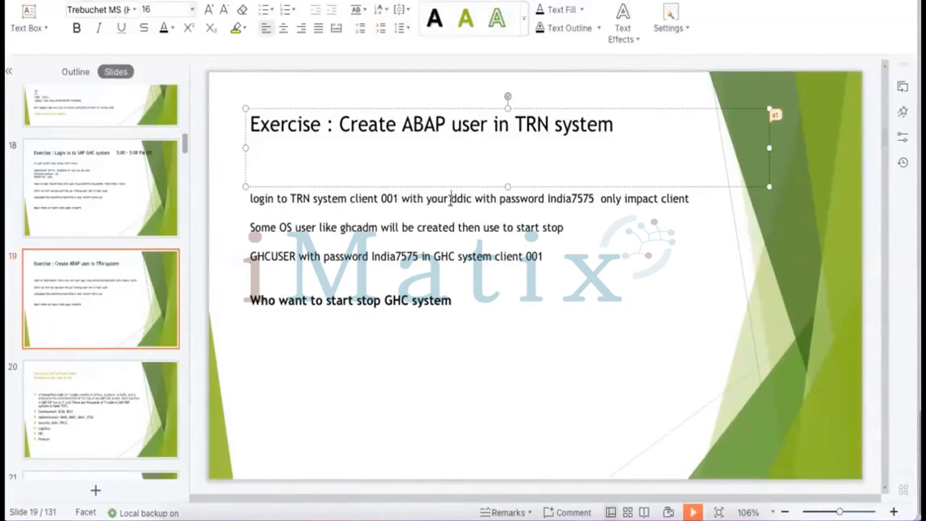
Replace 'ddic' with 'user 1- user'
drag(451, 199, 470, 196)
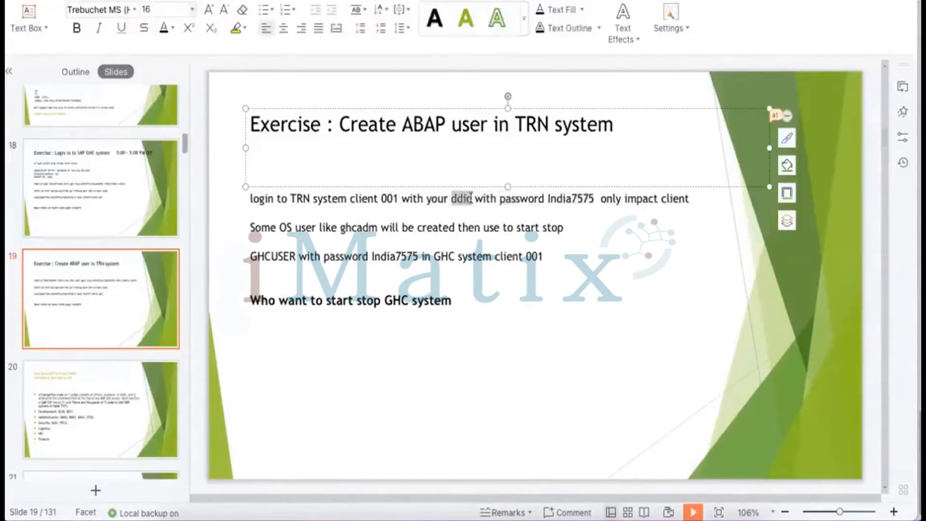
text(user 1- )
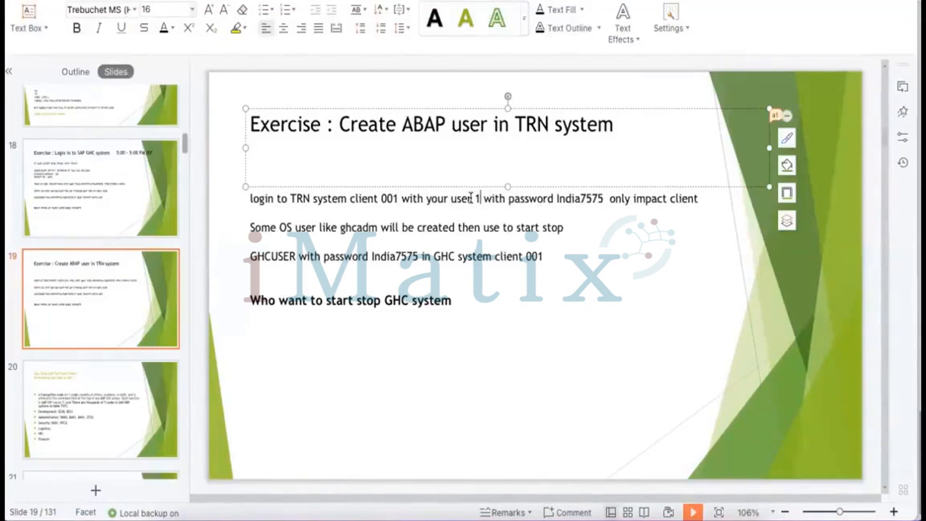
text(yser4)
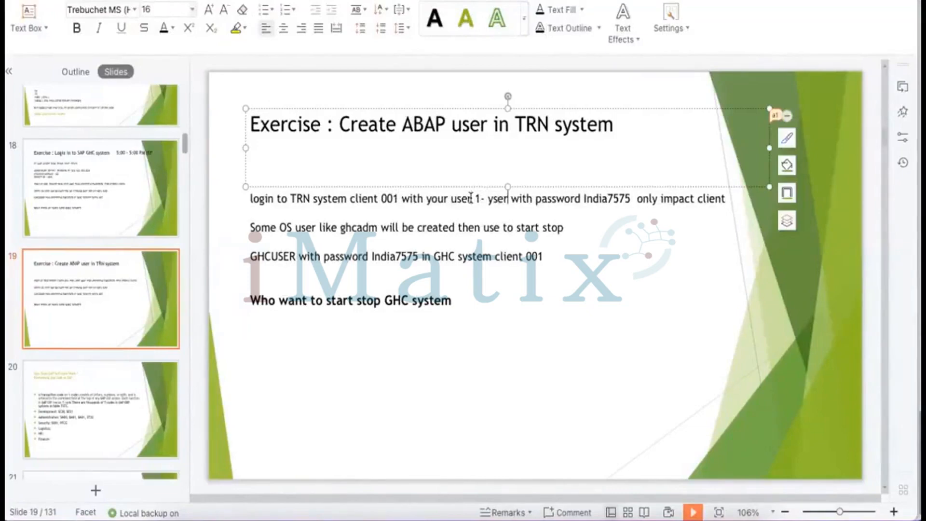
key(BackSpace)
key(BackSpace)
key(BackSpace)
key(BackSpace)
key(BackSpace)
text(user)
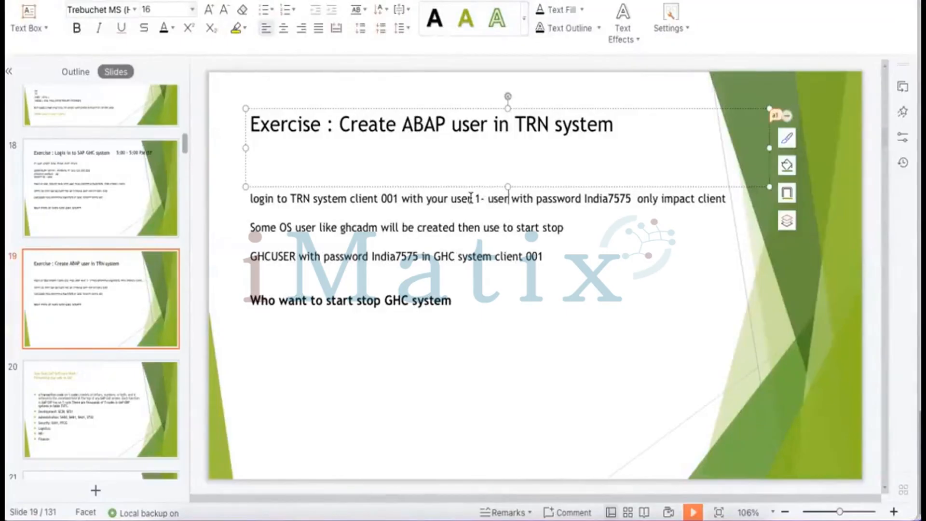
Delete 'only impact client' and move the 'Some OS user' sentence onto its own line
drag(637, 200, 718, 207)
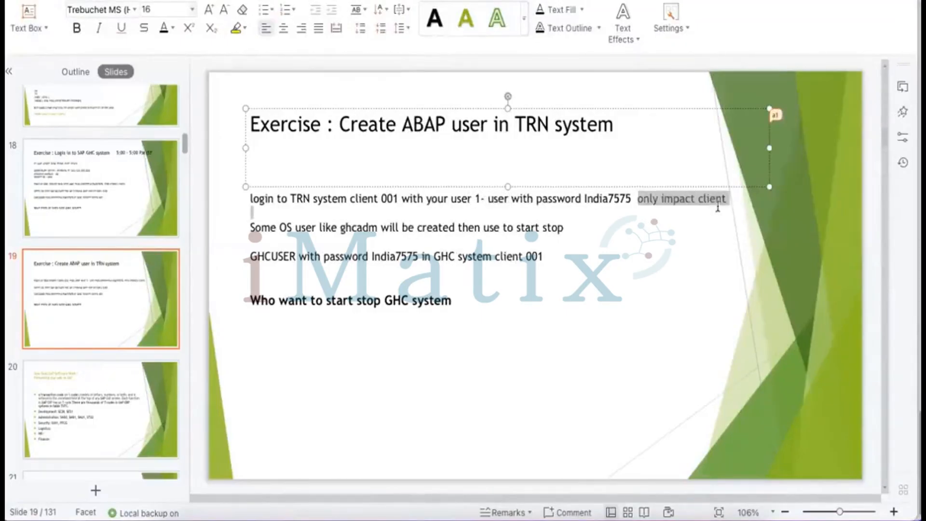
key(BackSpace)
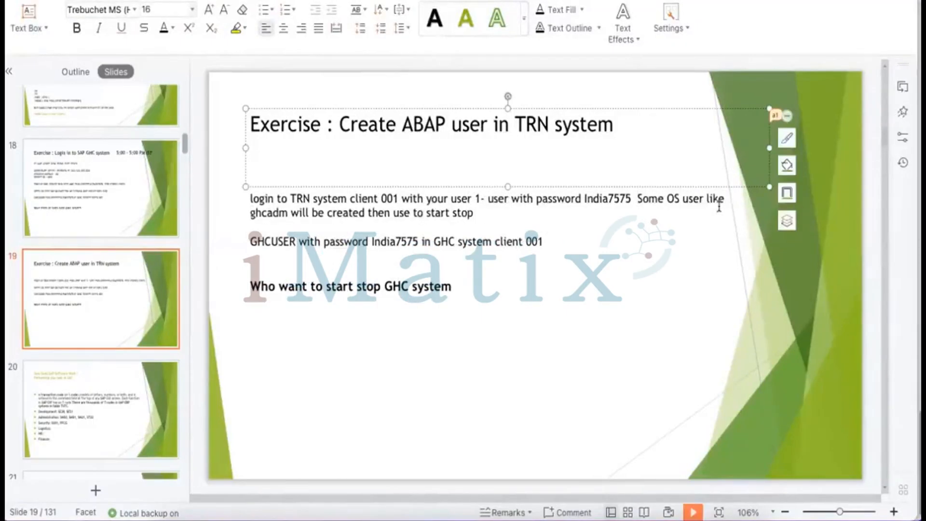
key(Return)
key(Return)
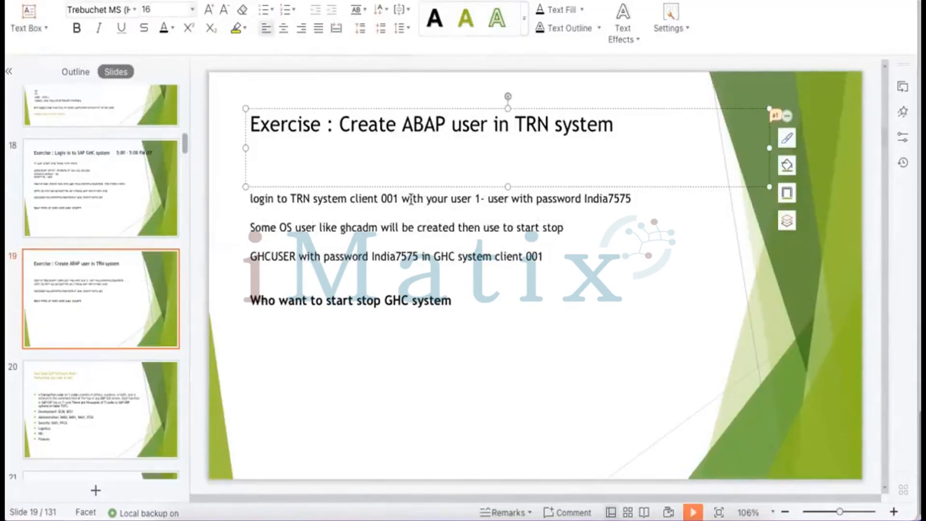
Make the user 'user 4' and replace the OS-user line with 'Go to SU01 tcode, type your name, create button' text
click(508, 199)
text(4)
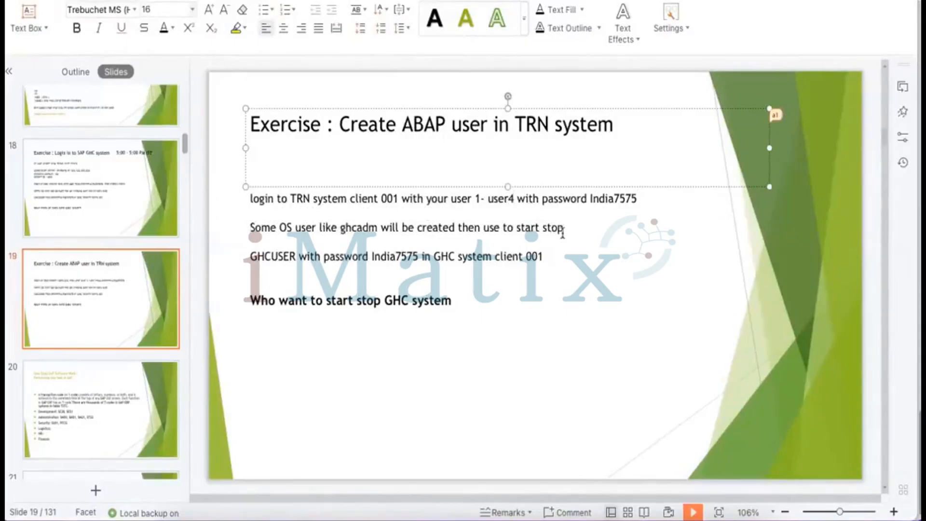
drag(563, 227, 243, 229)
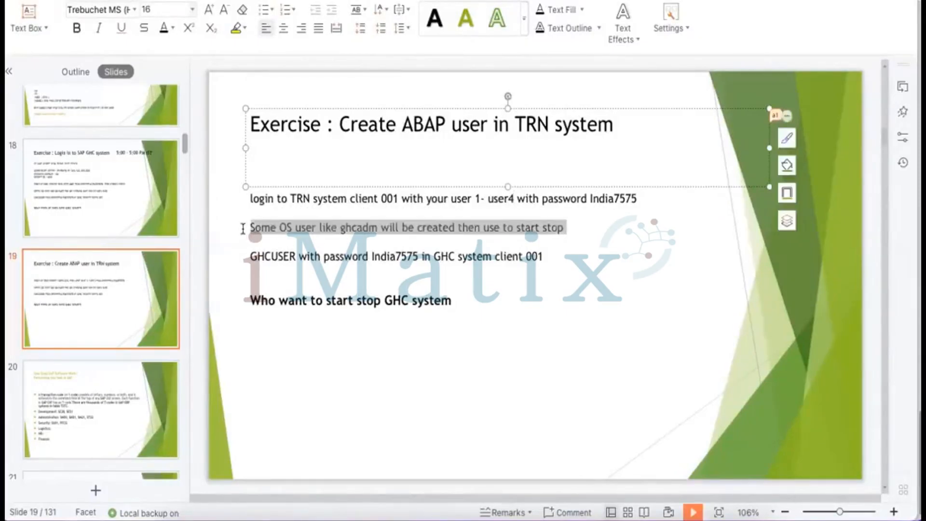
text(Got to SU)
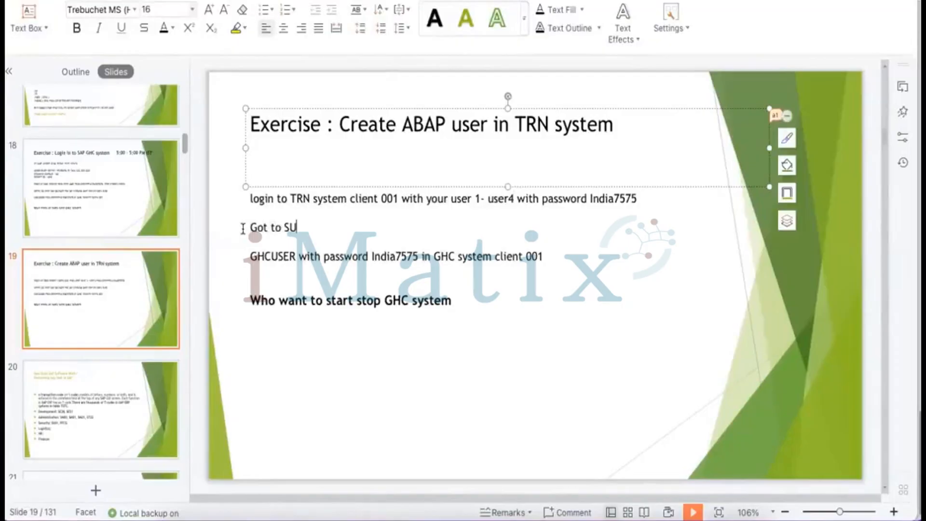
text(01 tcode ----- Type)
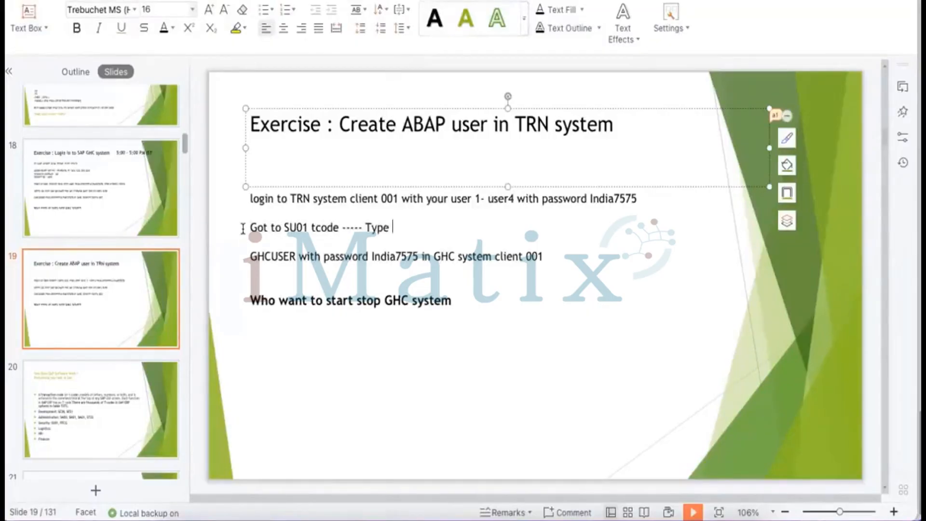
text( your name -----)
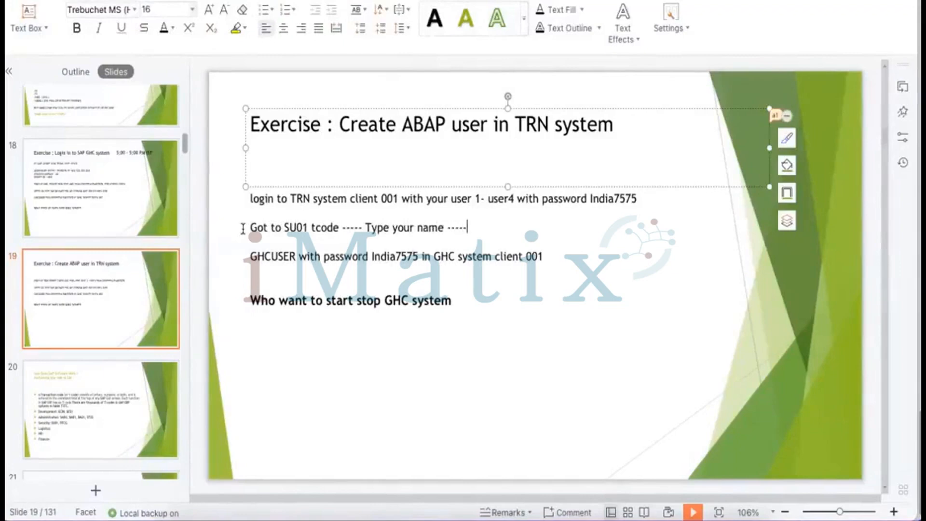
text( cre)
text(te)
key(BackSpace)
key(BackSpace)
key(BackSpace)
text(ate butt)
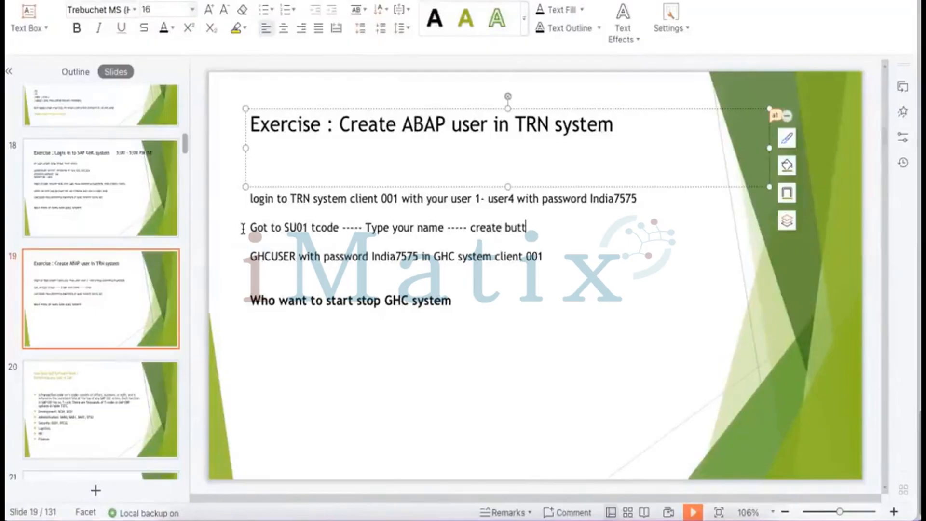
text(on ( Similar to)
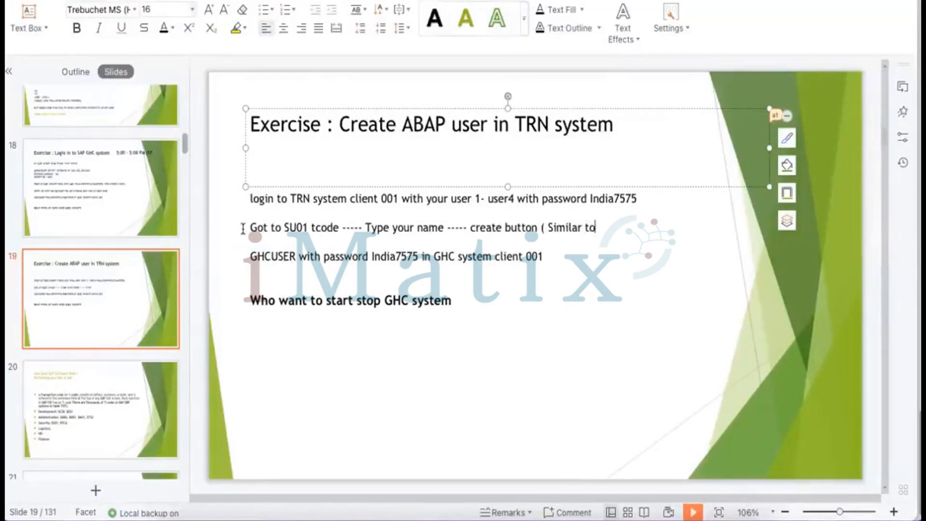
text( paper symbol)
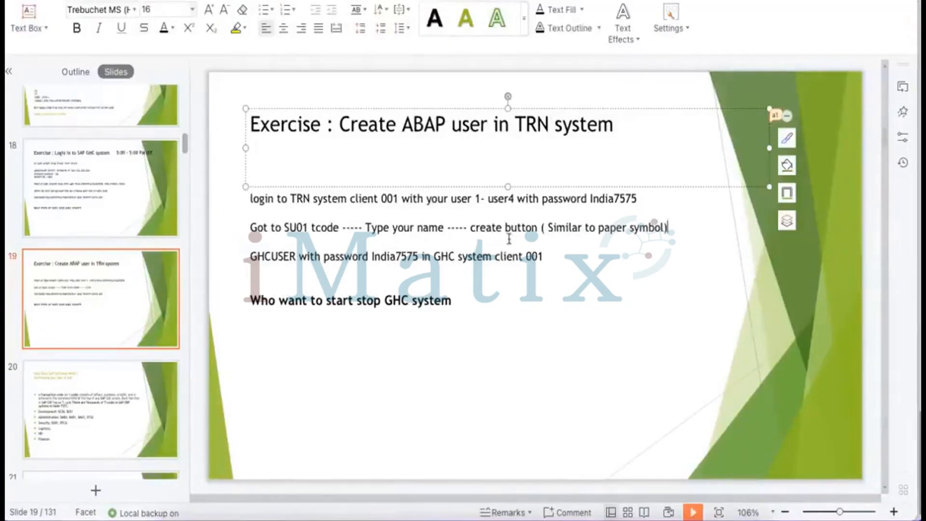
Replace the GHCUSER line with 'Fill Mandatory' text
drag(544, 256, 249, 257)
key(BackSpace)
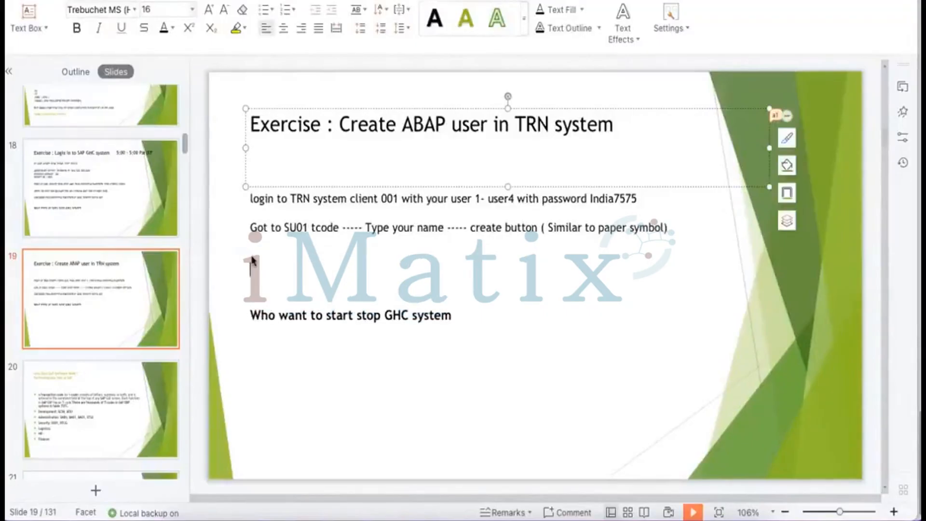
text(Fill Man)
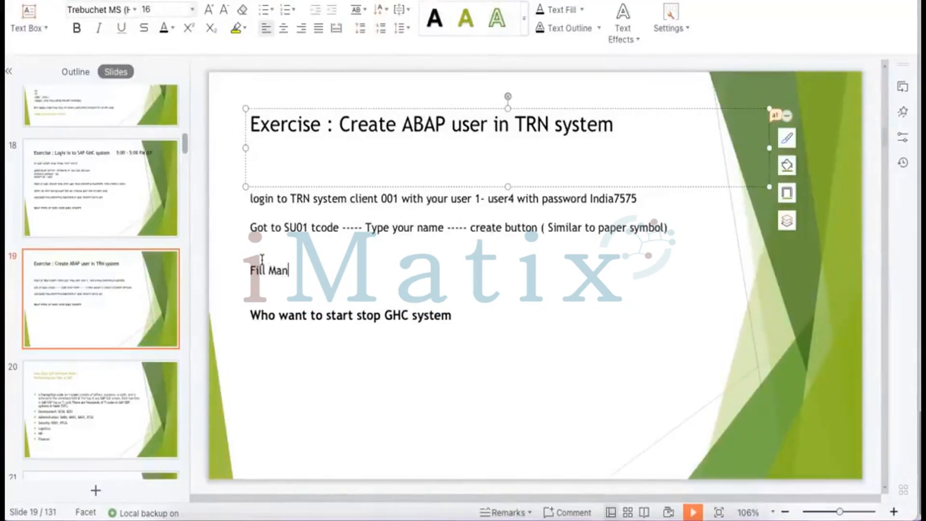
text(datory en)
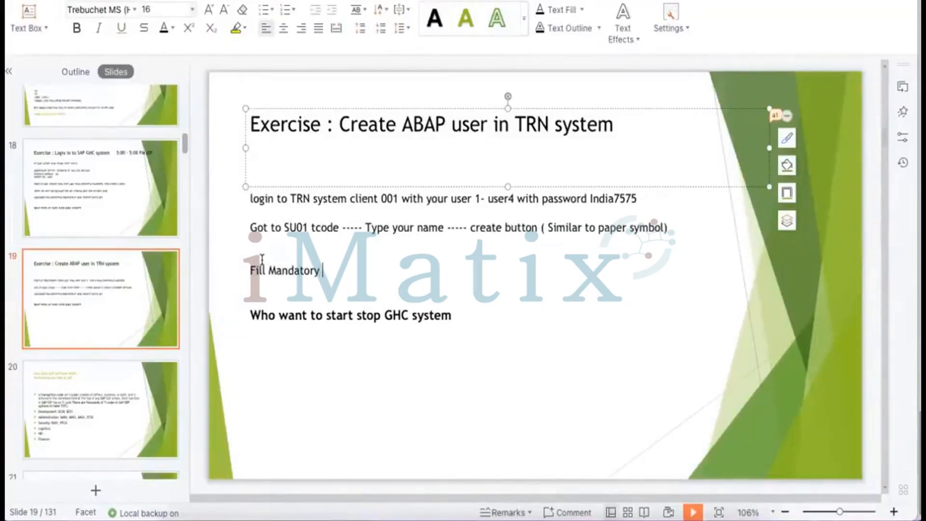
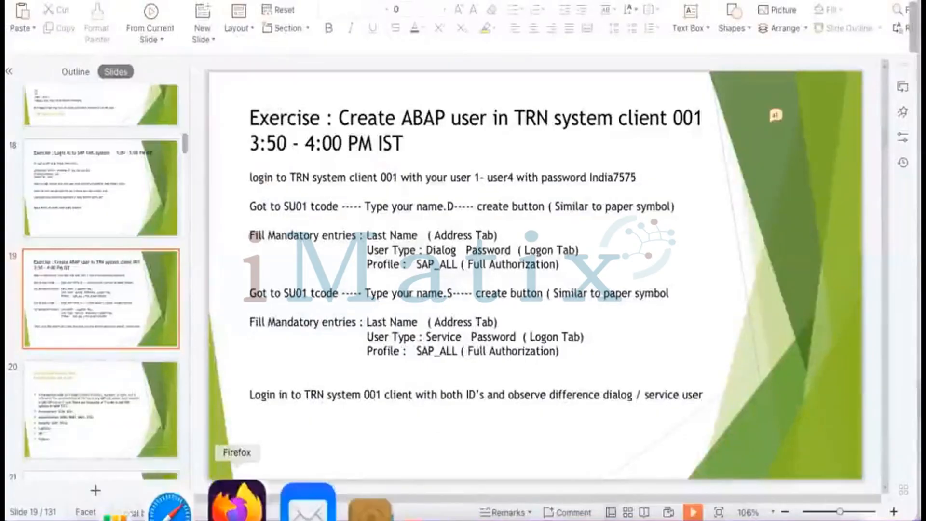
Bring the Firefox window with the Miro board of SAP admin tasks to the front
click(233, 502)
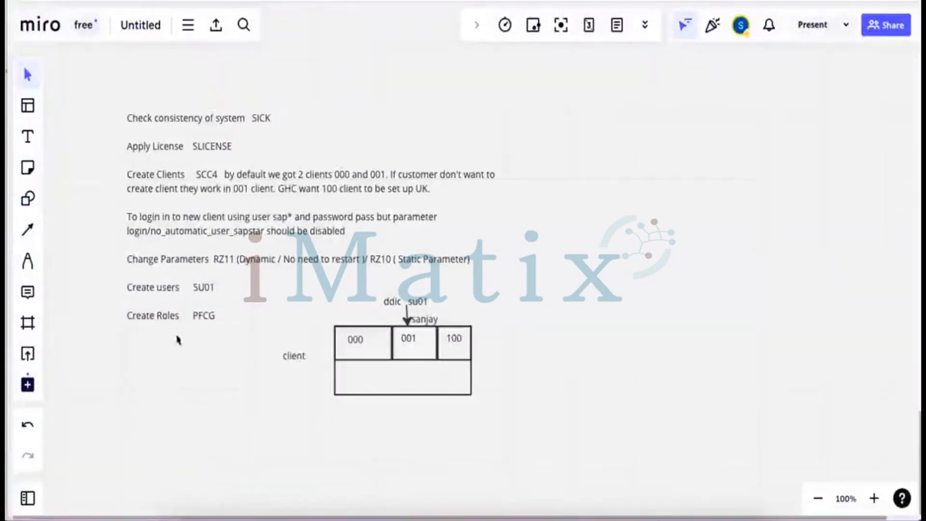
click(509, 333)
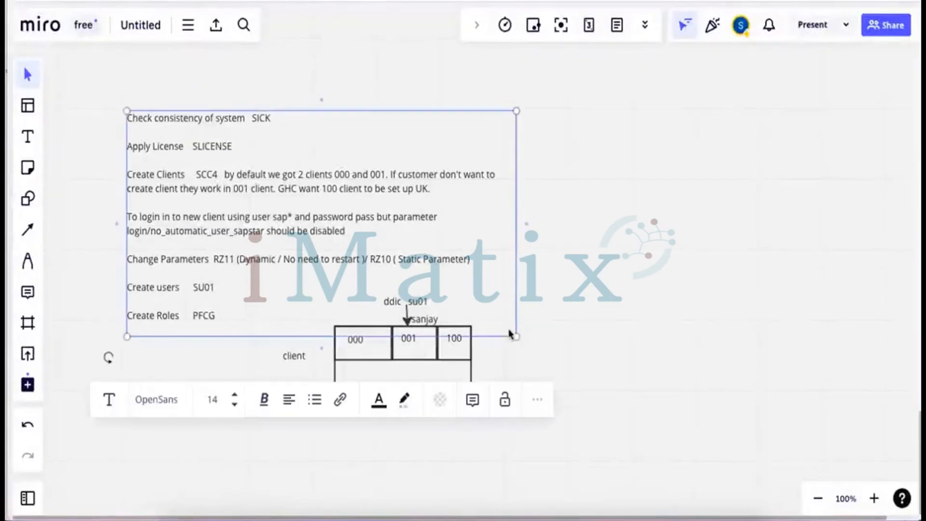
click(625, 286)
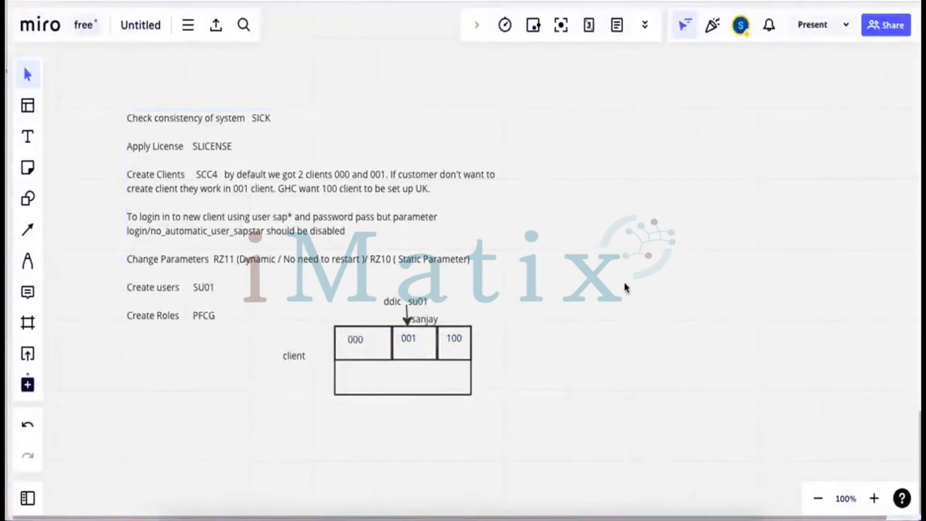
scroll(624, 286, down, 3)
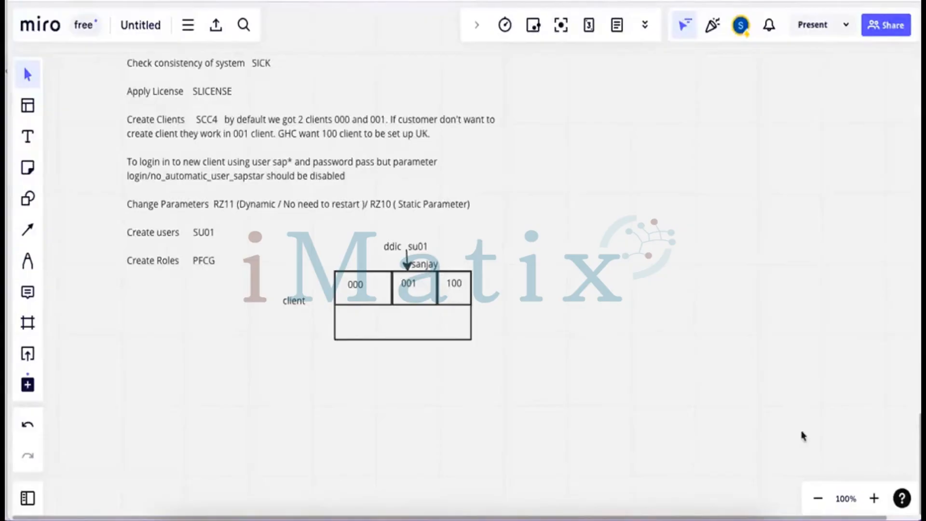
Reconnect to the Training remote desktop and open the TRN system-wide user sessions list
mouse_move(564, 508)
click(538, 499)
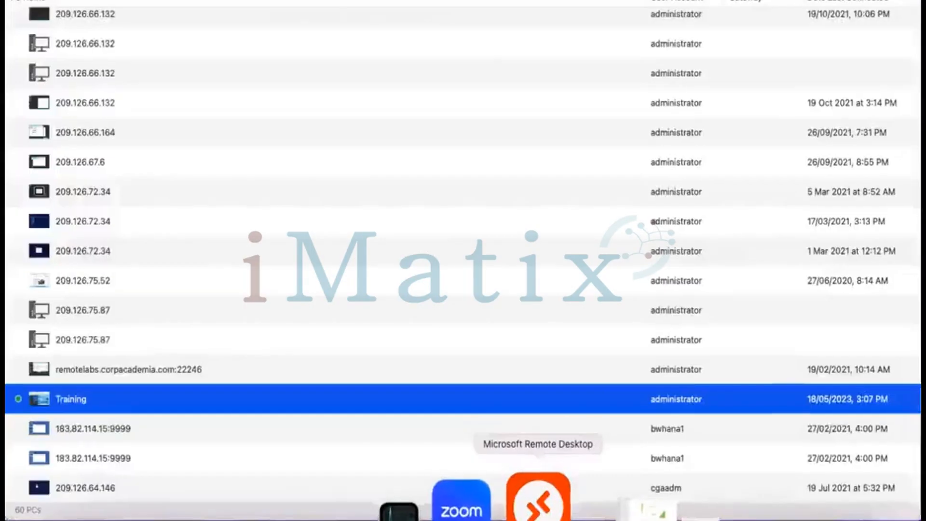
click(536, 500)
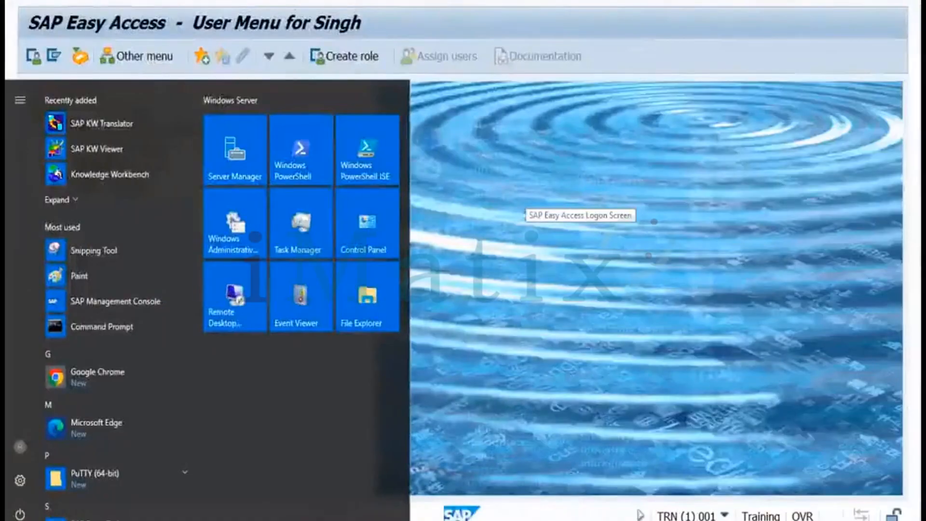
click(525, 202)
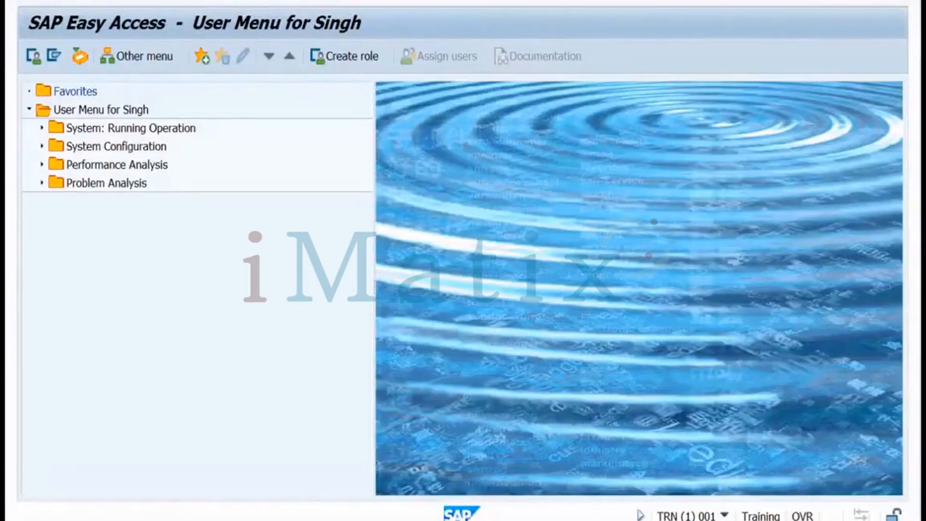
key(Return)
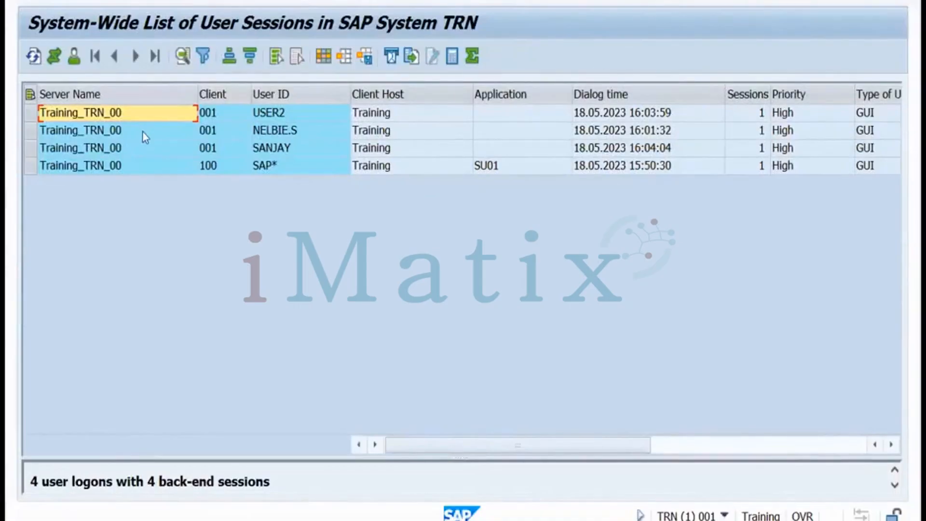
Review the user IDs and client host of the listed sessions, then go back to Miro
click(278, 116)
click(274, 136)
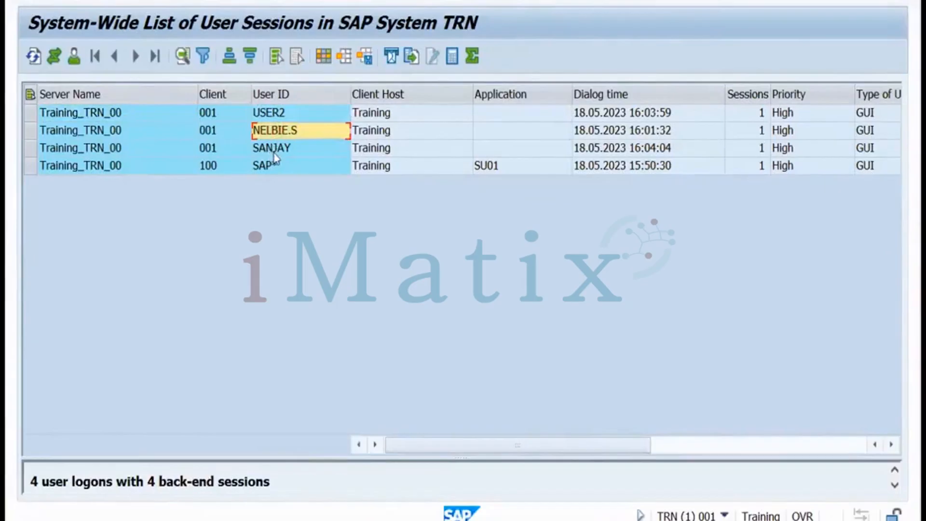
click(276, 116)
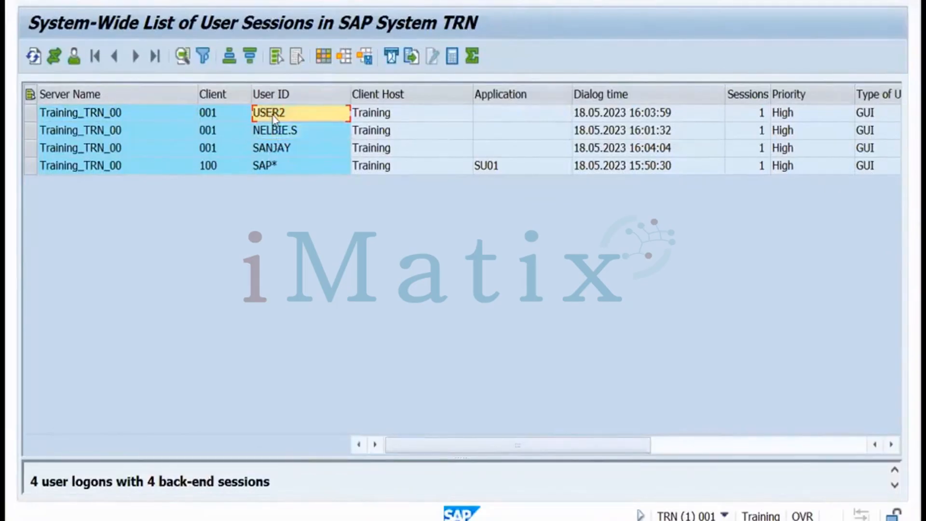
click(398, 115)
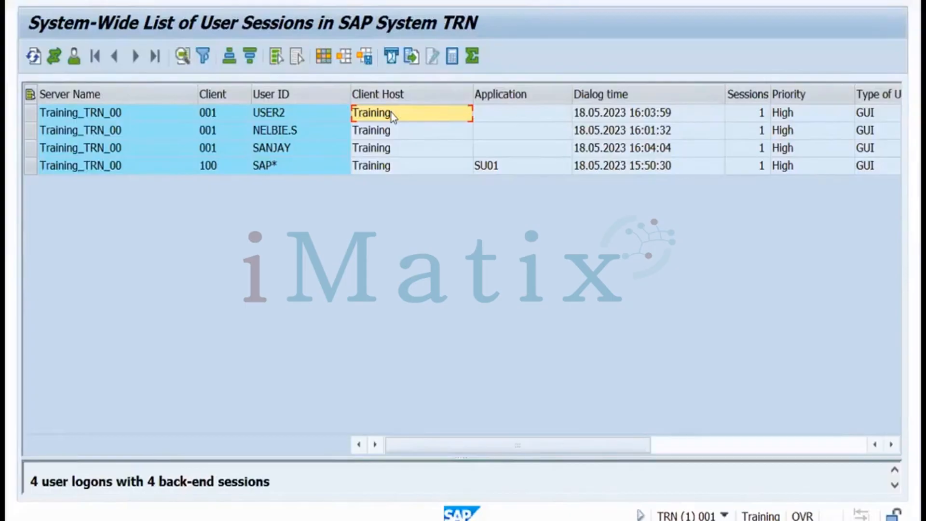
click(287, 113)
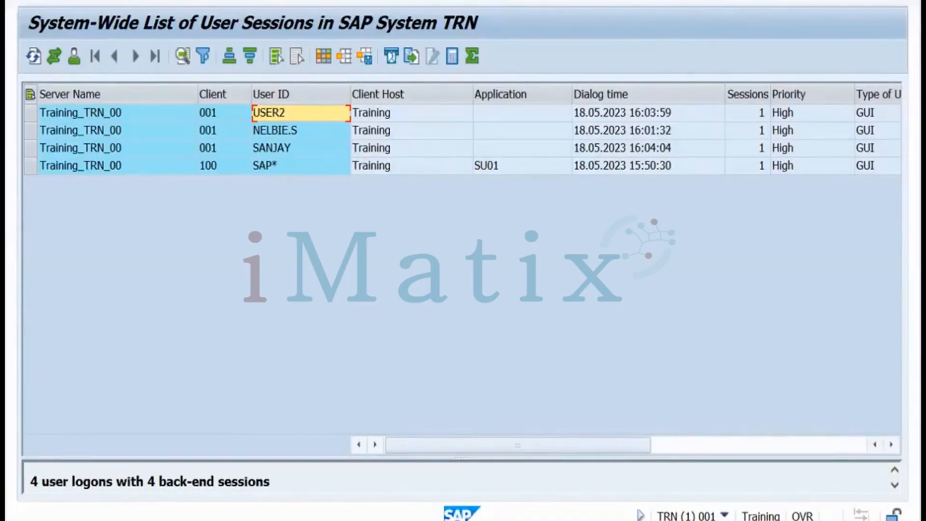
key(ctrl+Left)
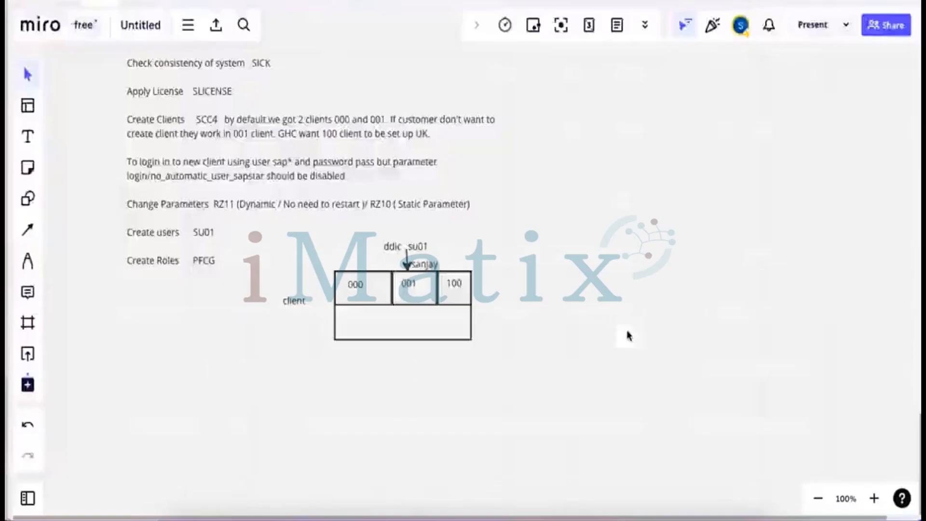
In the remote session, check the third user's client 001 entry and exit the sessions list
click(534, 502)
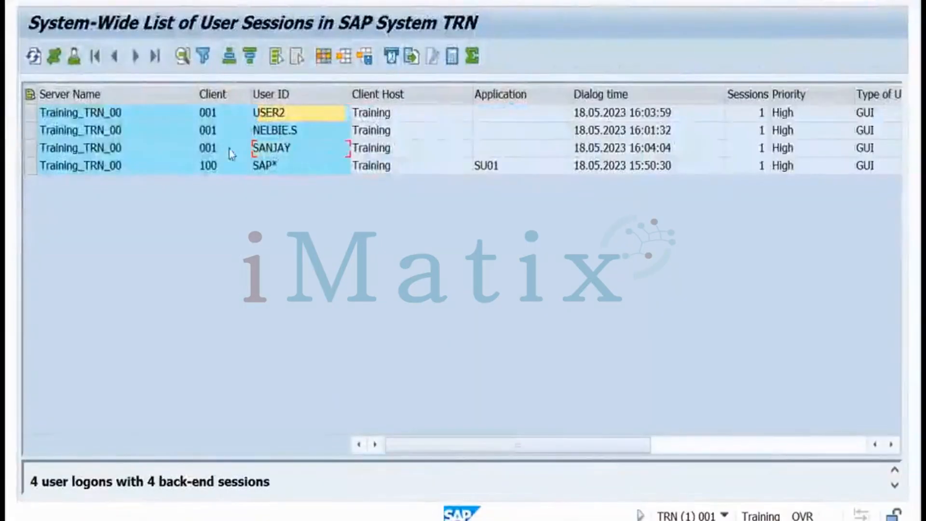
click(284, 156)
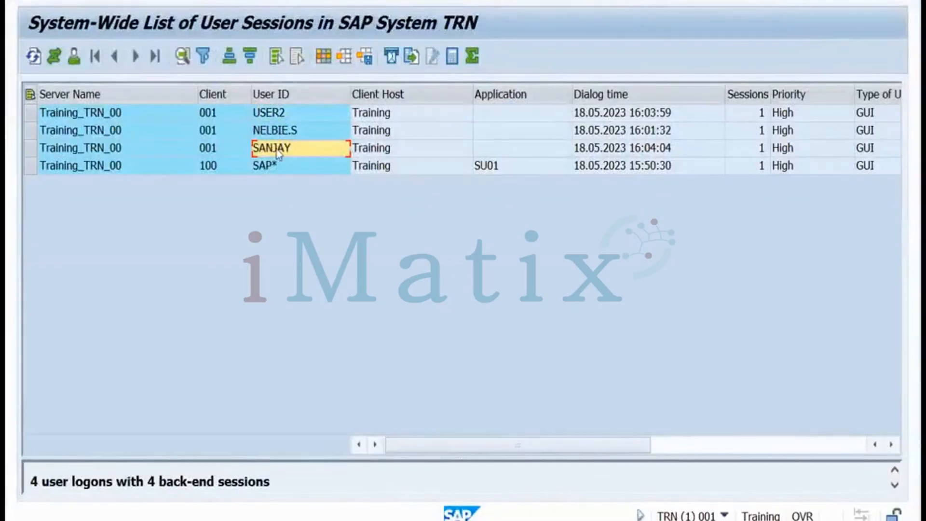
click(213, 149)
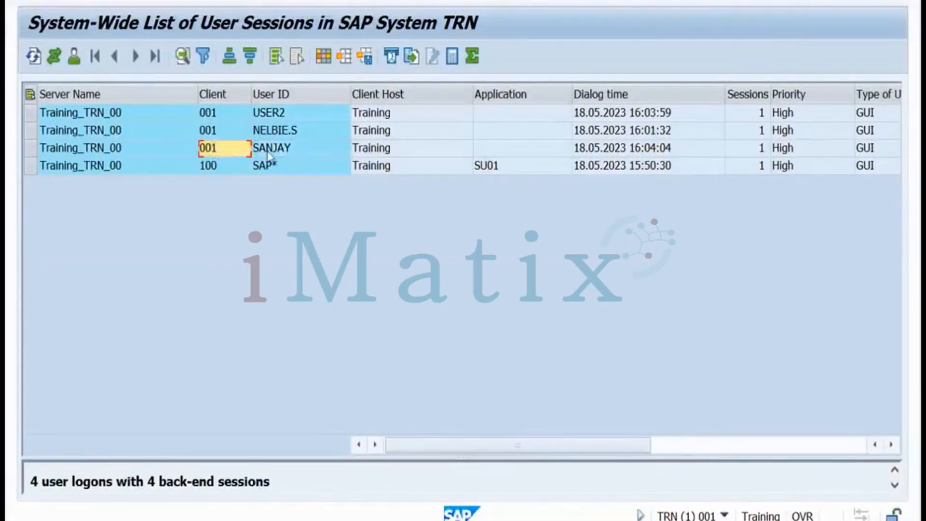
click(268, 153)
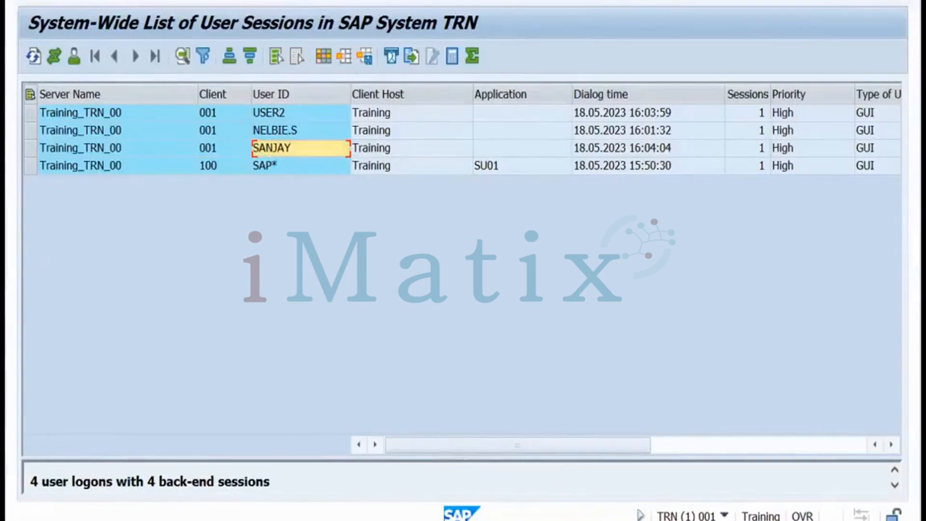
key(F3)
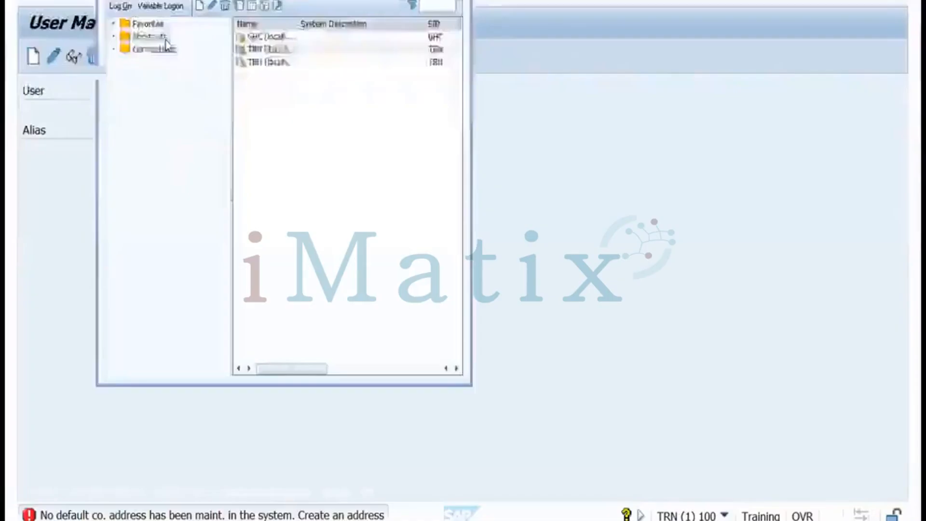
Log on to TRN client 001 with the session-list user ID and a password
click(566, 204)
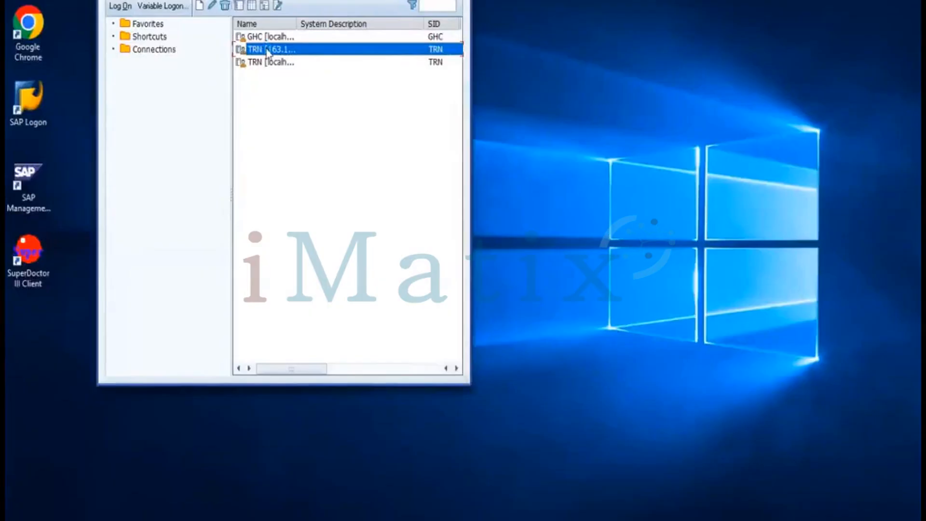
double_click(266, 49)
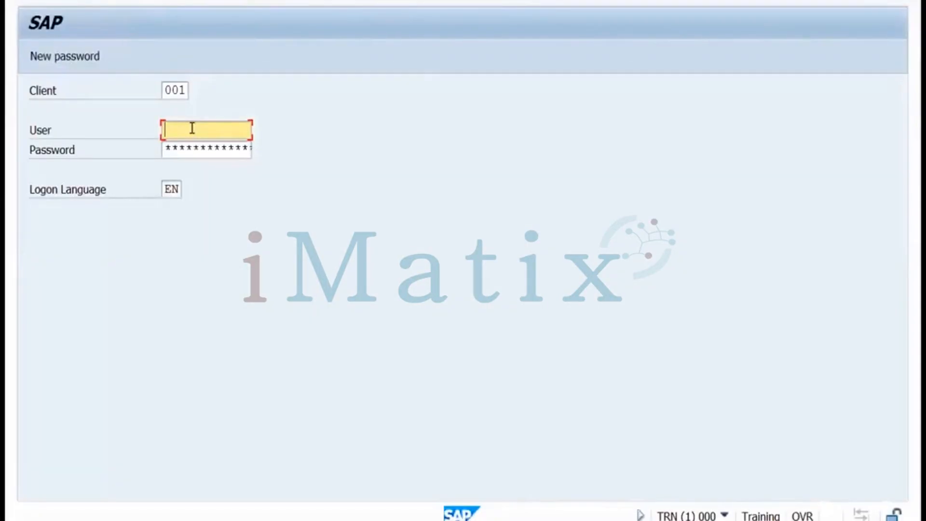
text(sanjay)
click(188, 152)
text(******)
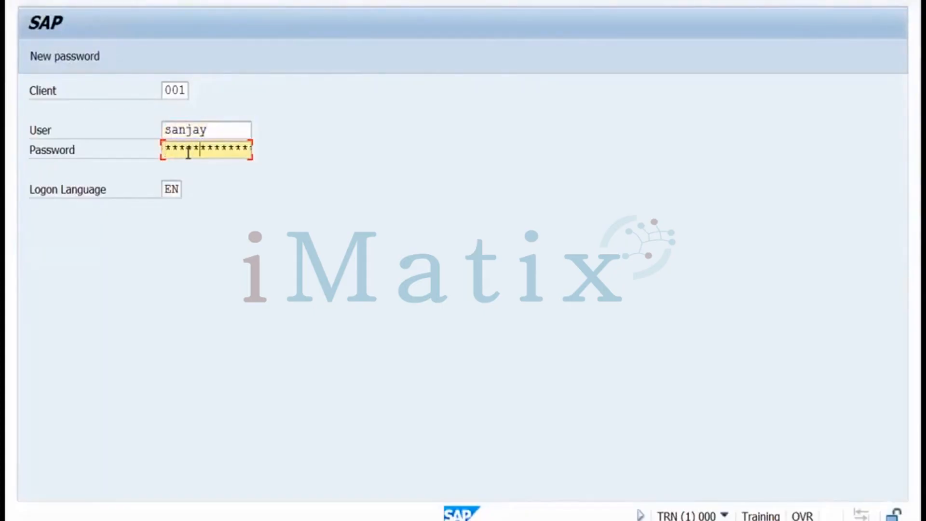
key(Return)
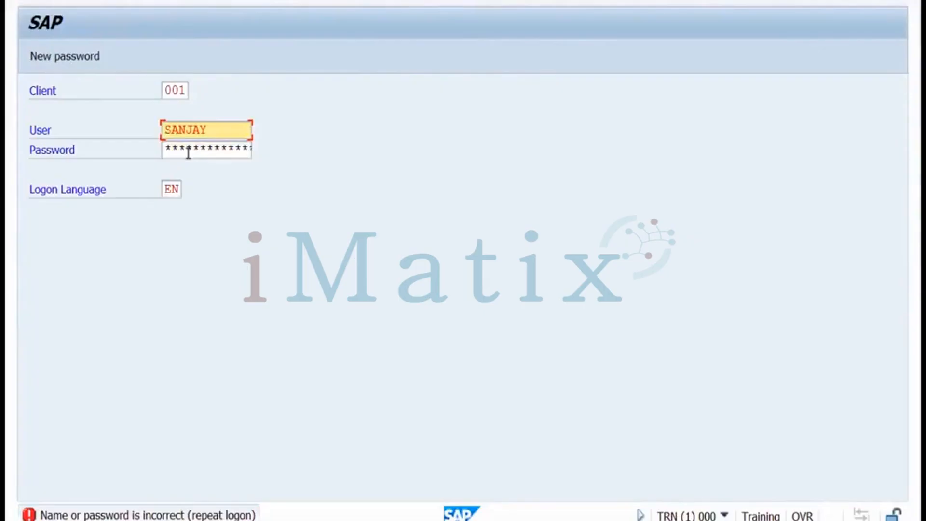
Retry the logon with two more passwords, each rejected as incorrect
click(188, 152)
text(****)
key(Return)
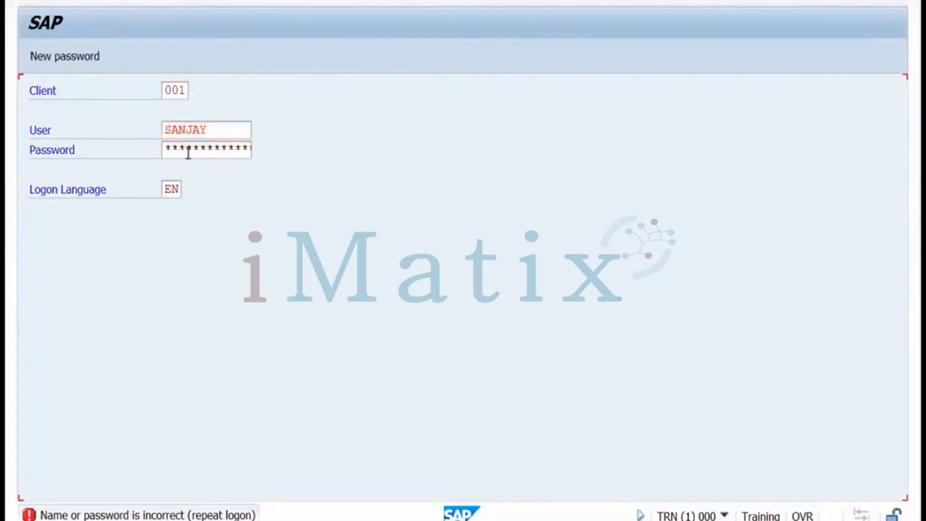
click(188, 153)
text(*)
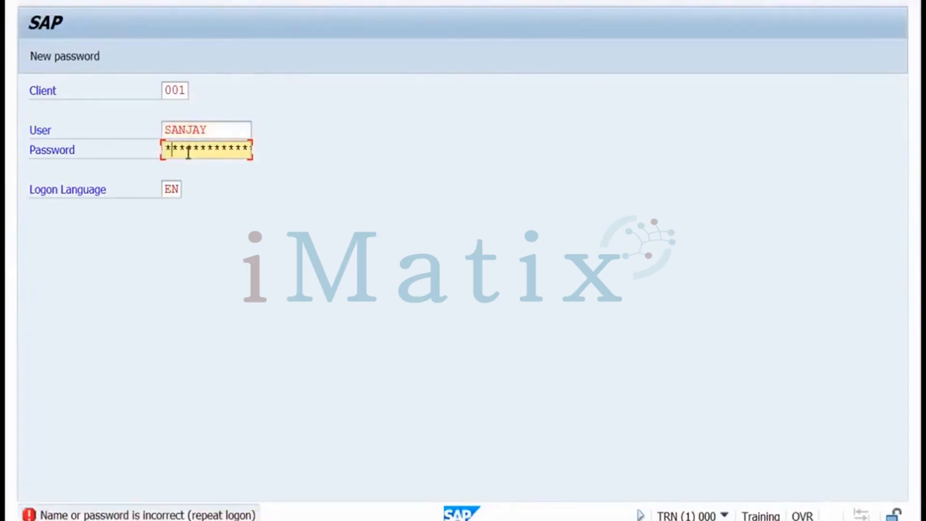
text(***)
key(Return)
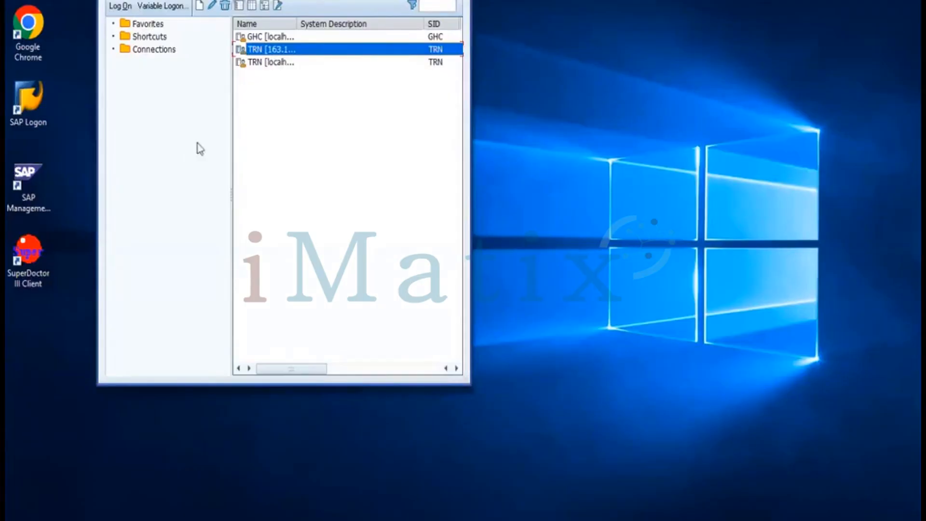
Start a new TRN logon with the same user ID and submit it twice without success
double_click(272, 50)
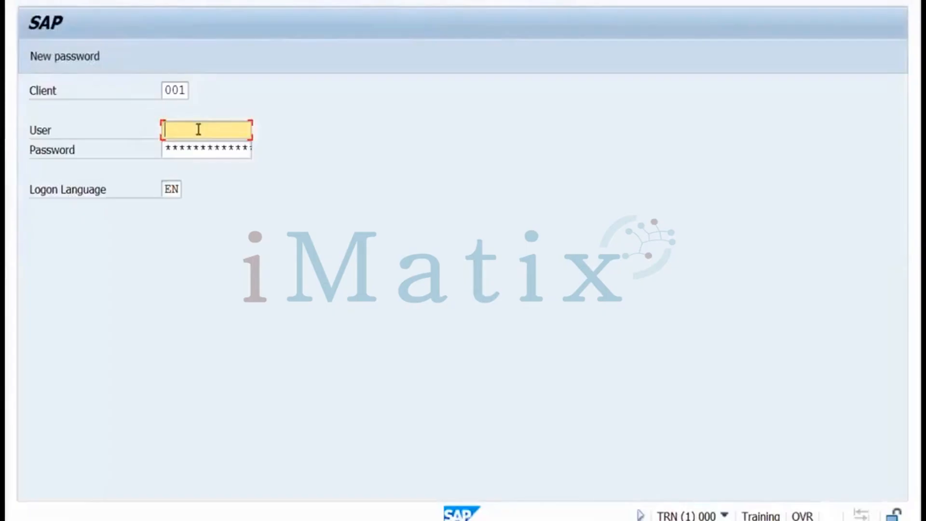
text(sanjay)
key(Tab)
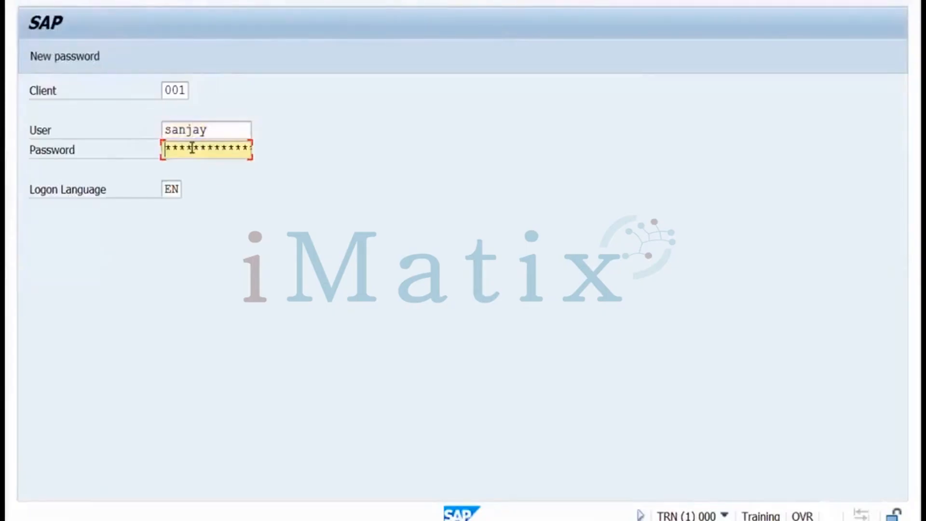
key(Return)
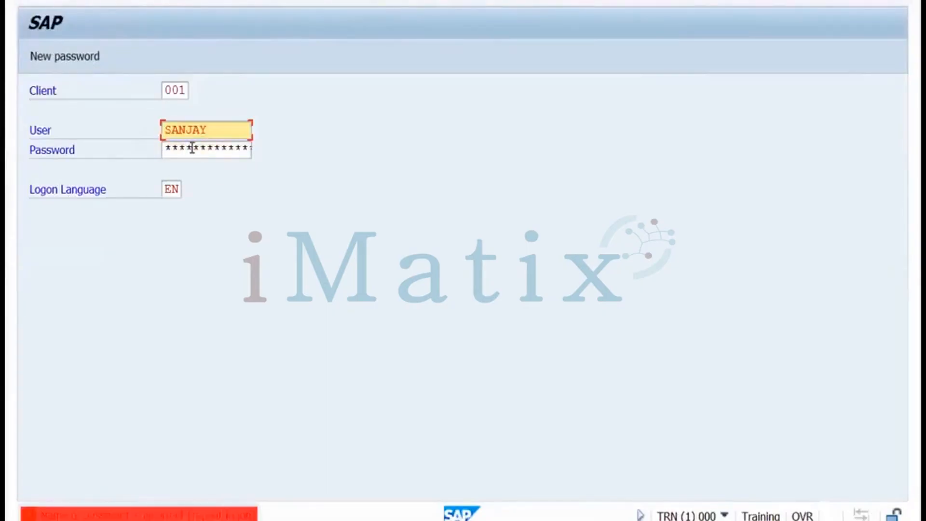
key(Tab)
key(Return)
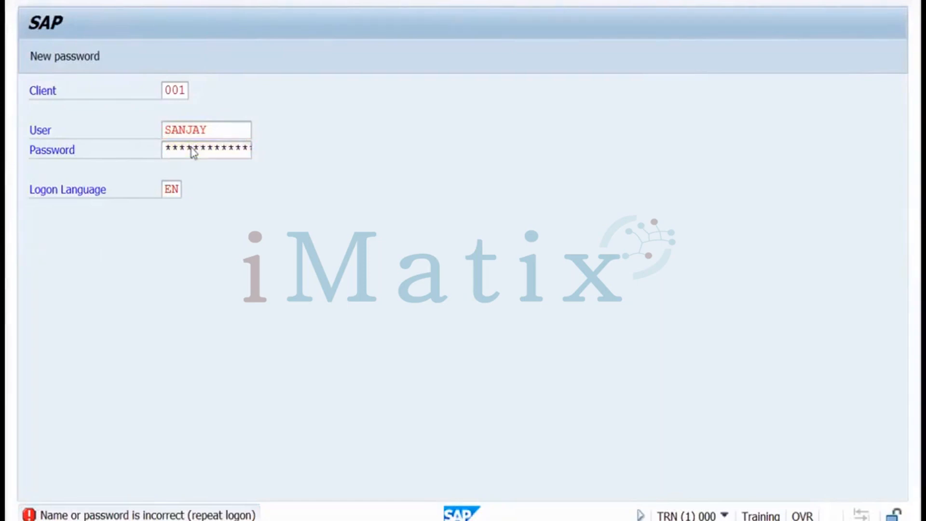
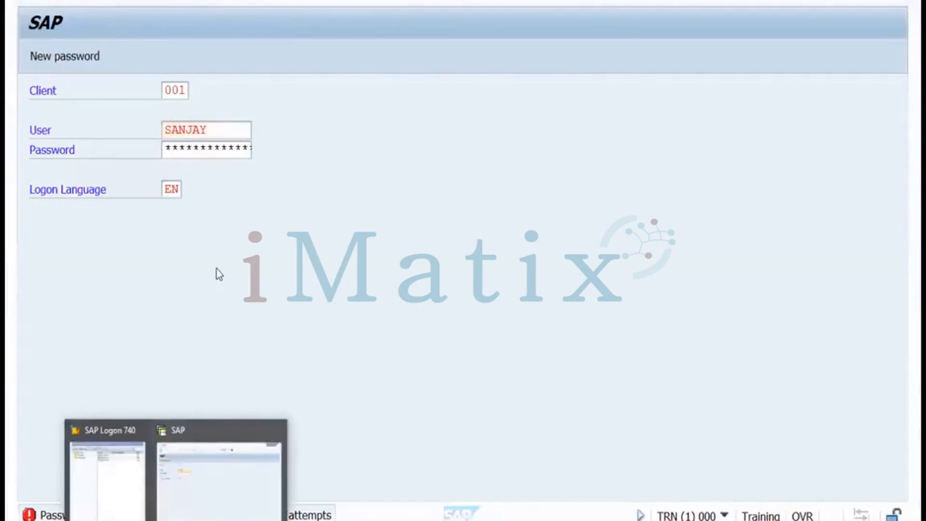
Log on to the TRN system, client 001, as DDIC with its password
click(206, 229)
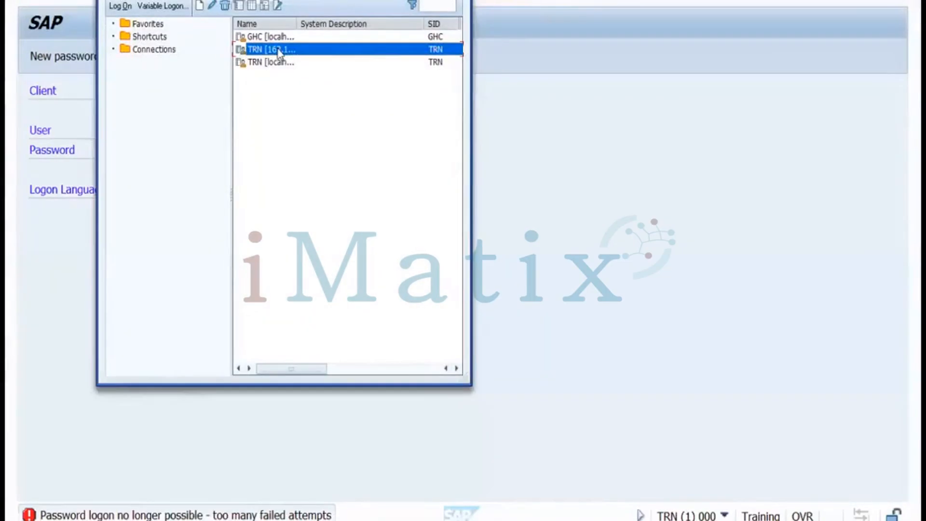
double_click(280, 50)
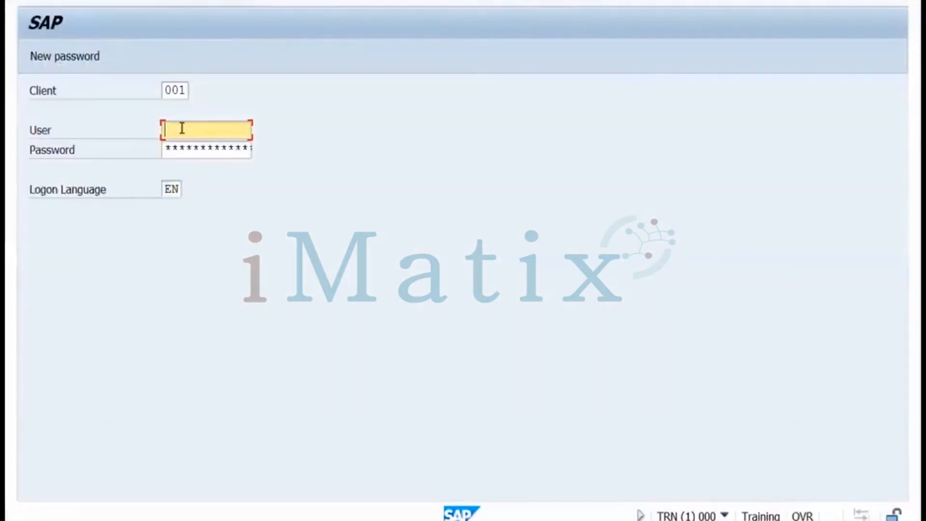
text(ddic)
key(Tab)
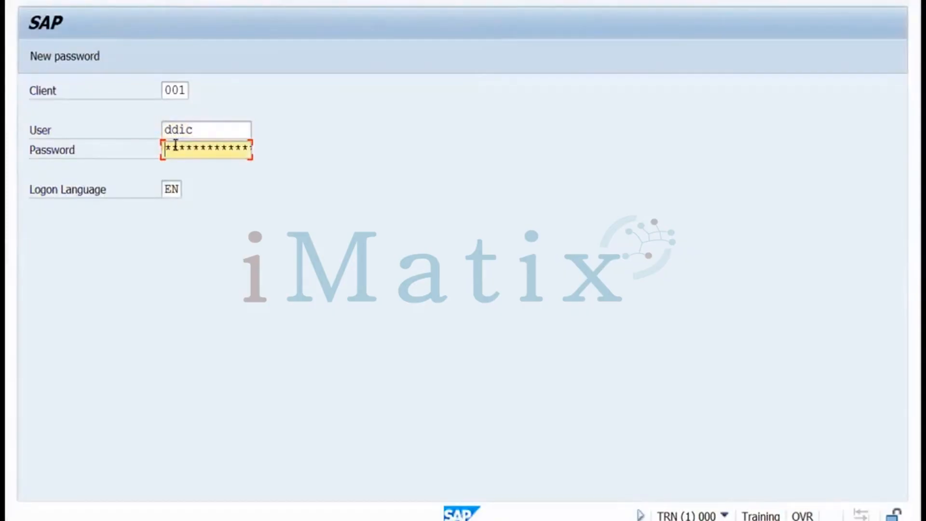
text(*********)
key(Return)
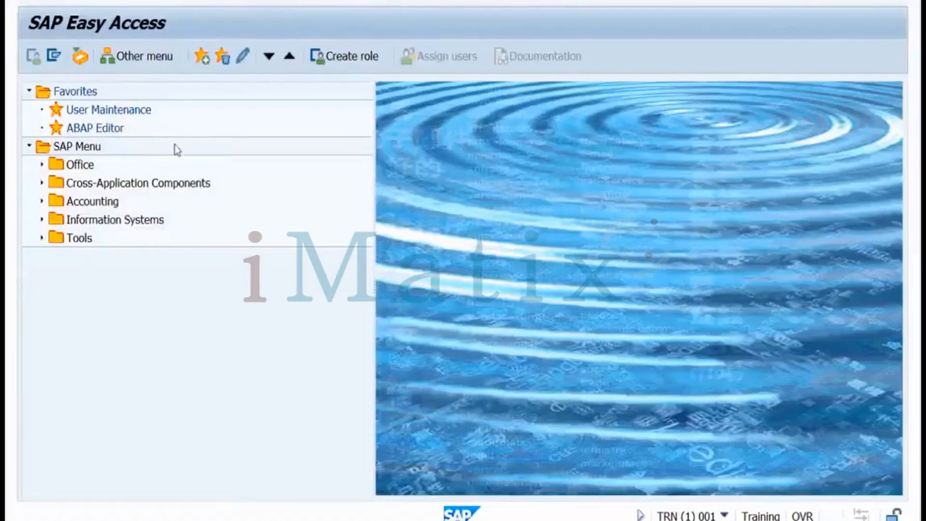
In SU01, review the lock reason, unlock the locked user, then return to Easy Access
key(Return)
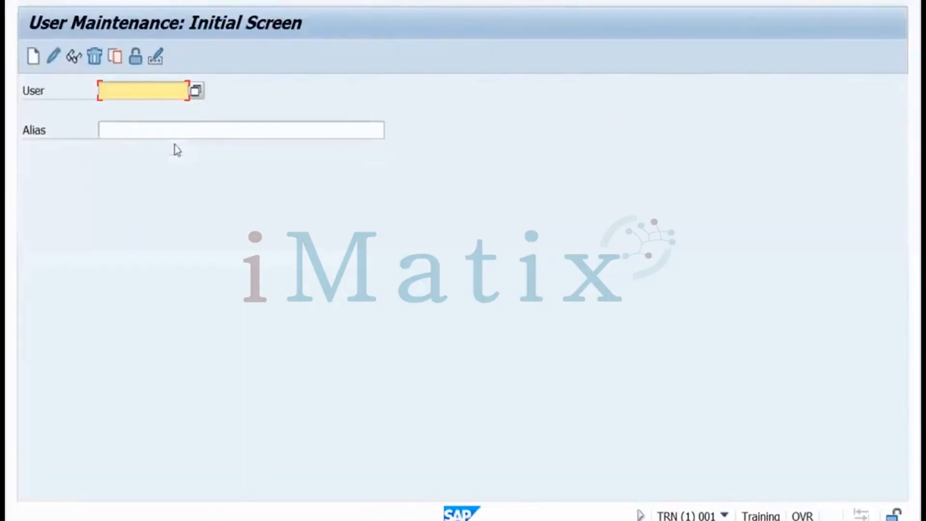
text(sanjay)
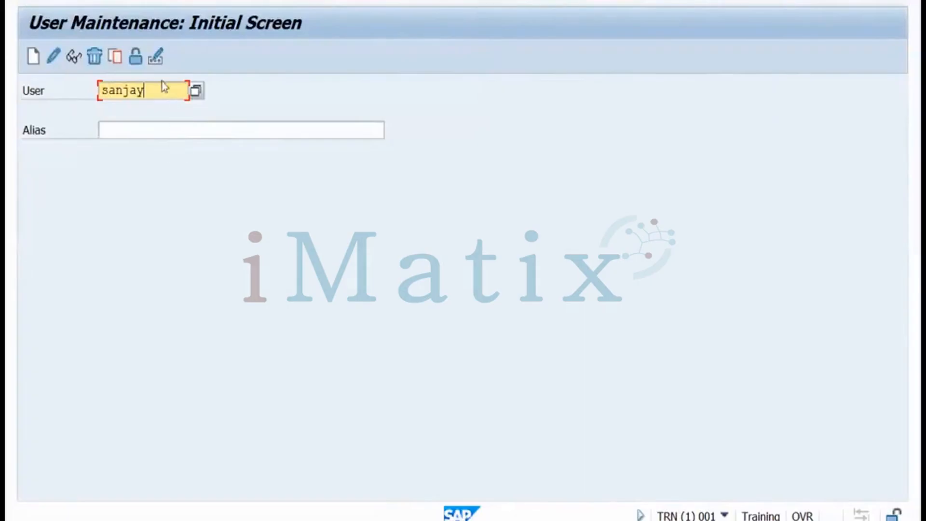
click(137, 58)
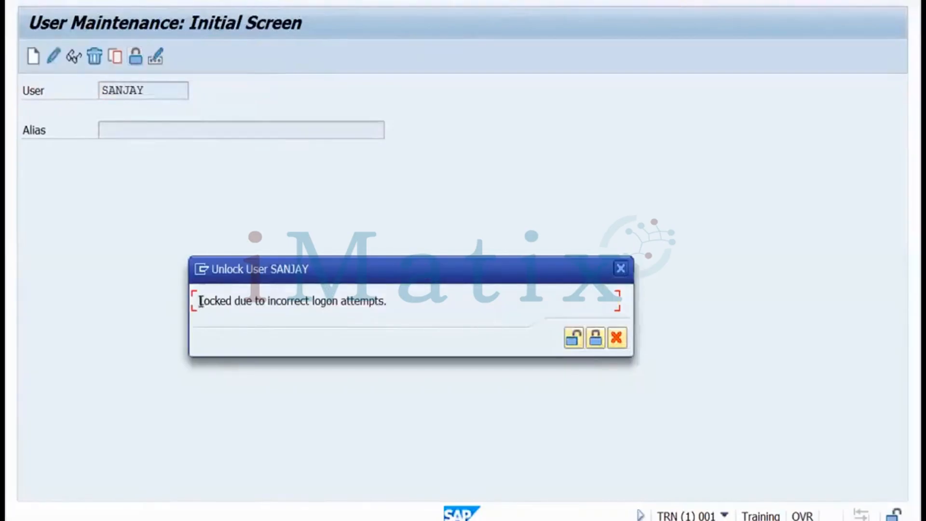
drag(200, 302, 381, 299)
drag(386, 301, 389, 301)
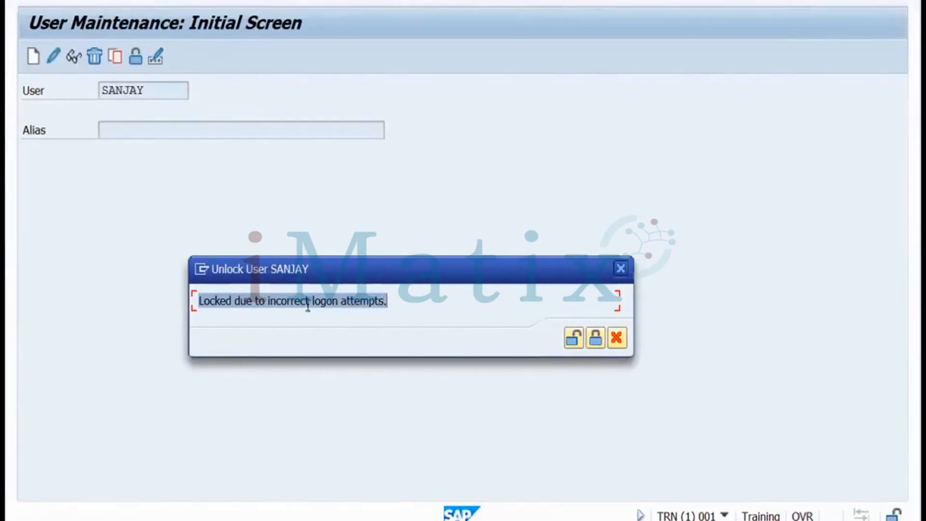
click(575, 343)
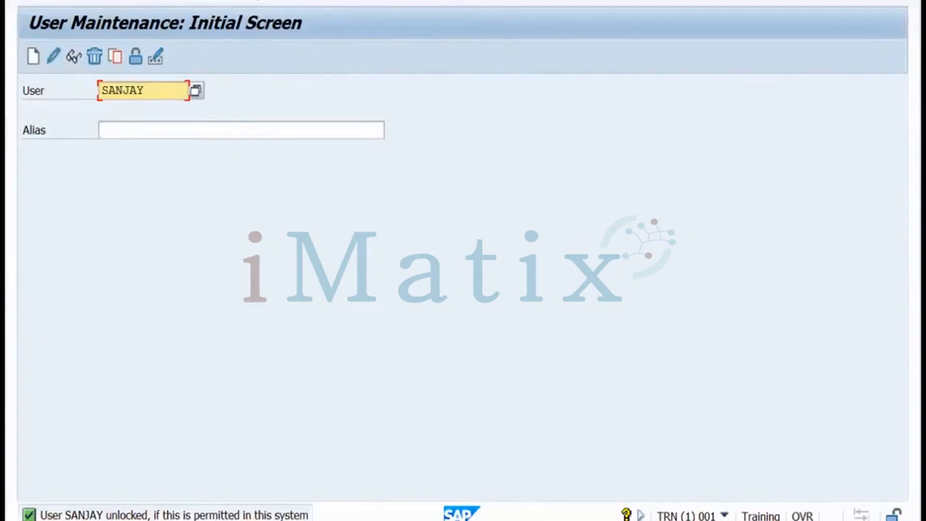
key(F3)
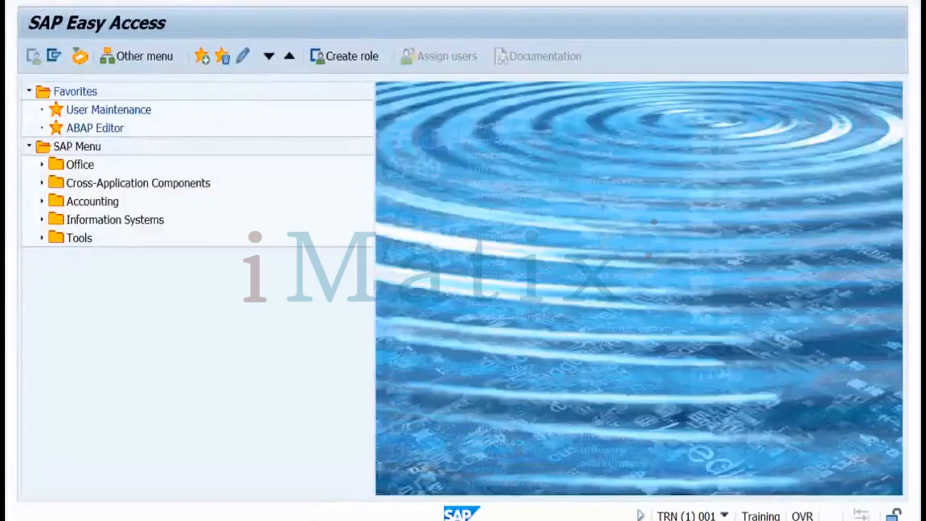
Look up login/fails_to_user_lock via RZ11 with login*; it shows 5 allowed failed logins
key(Return)
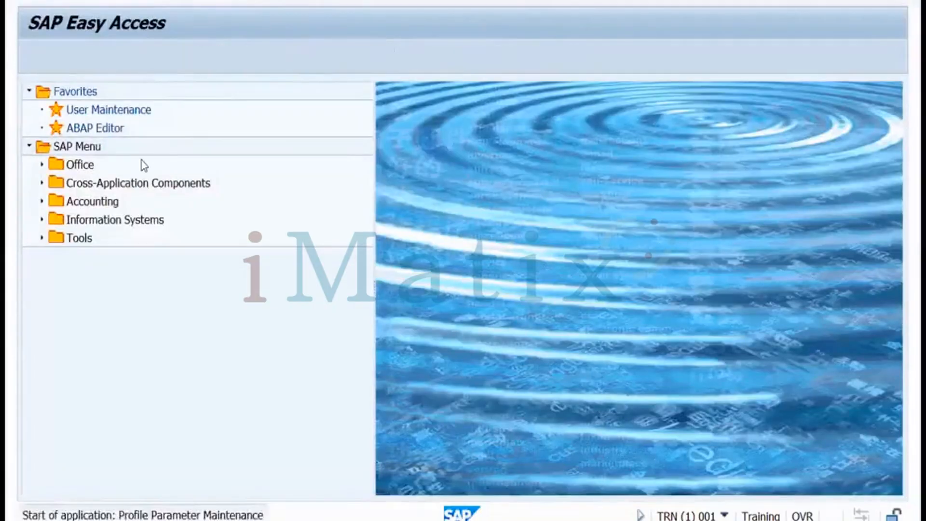
text(login)
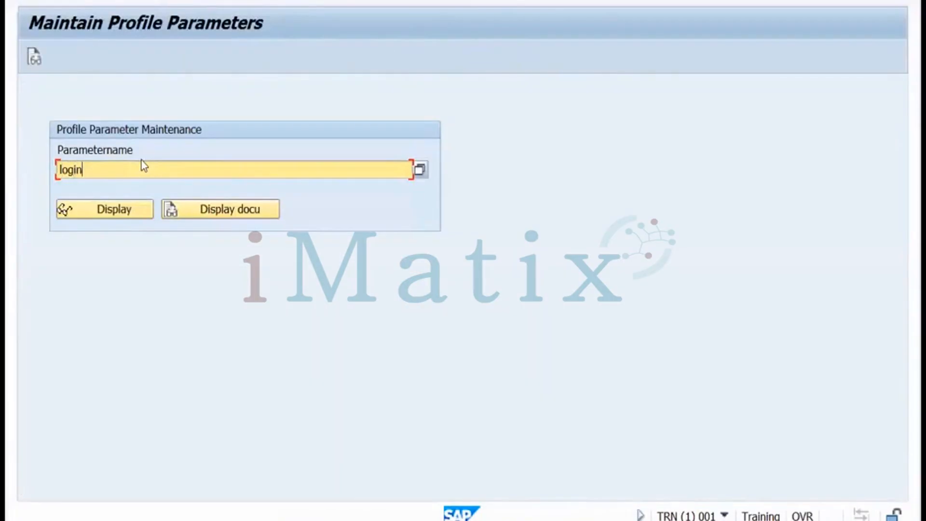
text(*)
click(419, 171)
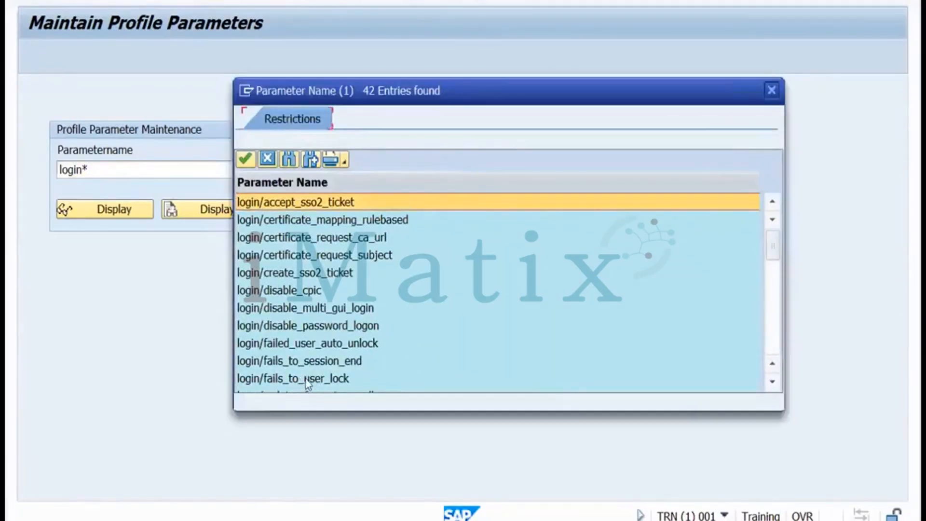
key(Escape)
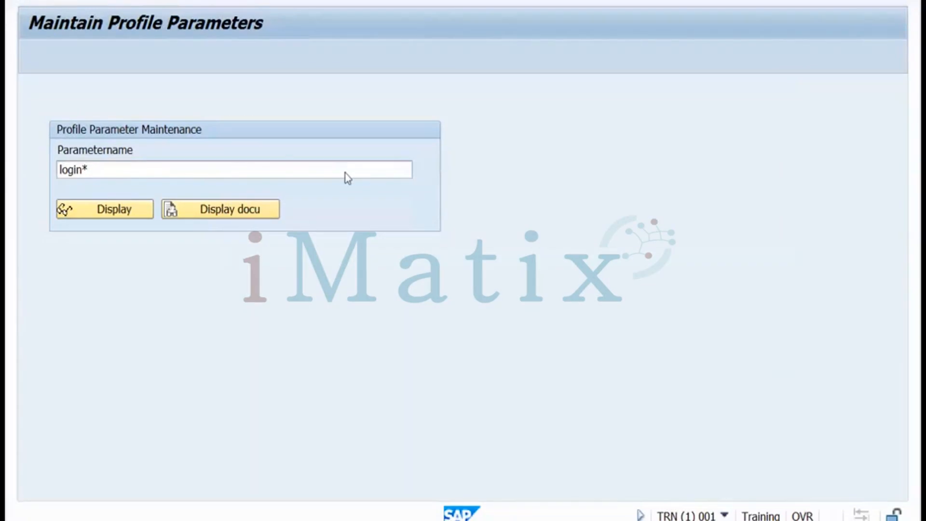
click(128, 211)
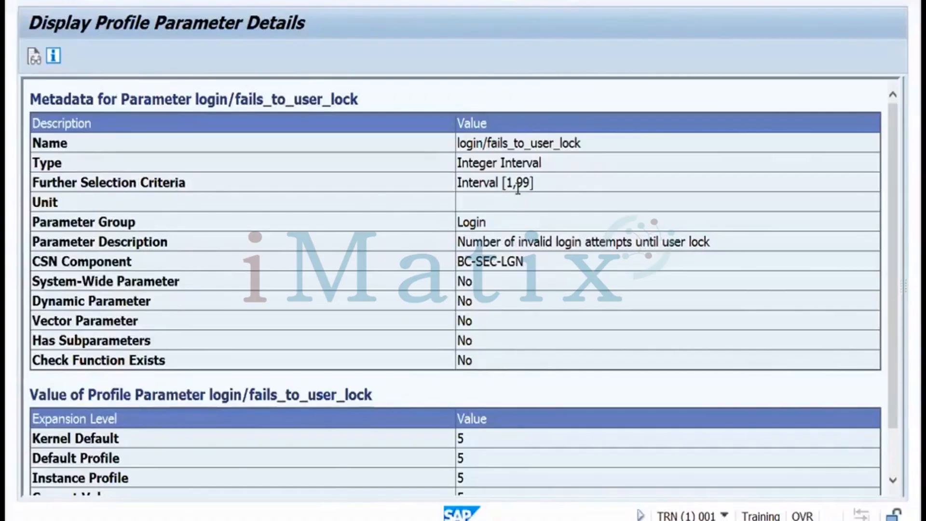
click(264, 1)
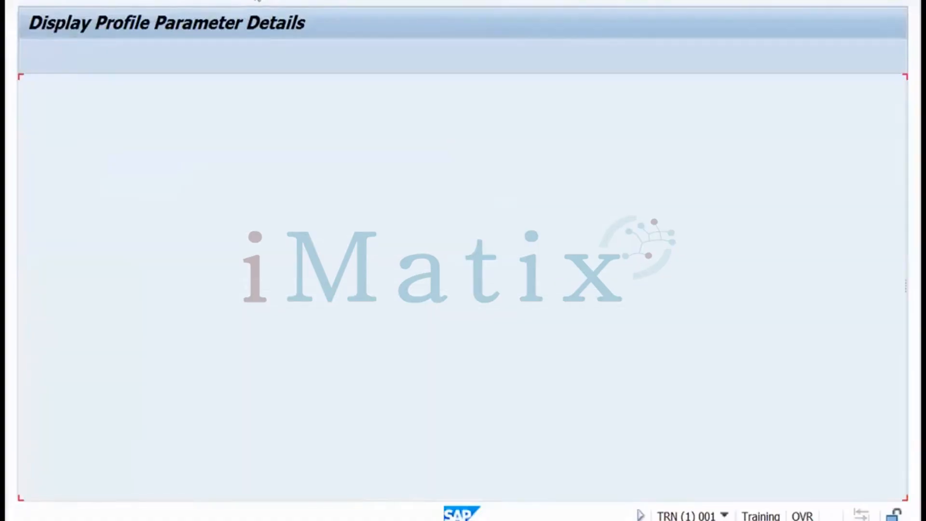
Open SU01 for the unlocked user, start a password change, then cancel it
click(259, 1)
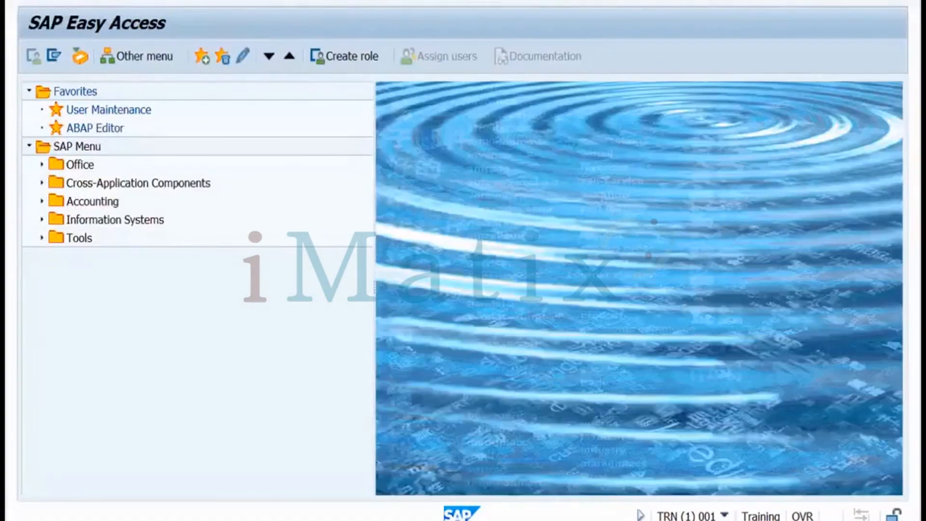
key(Return)
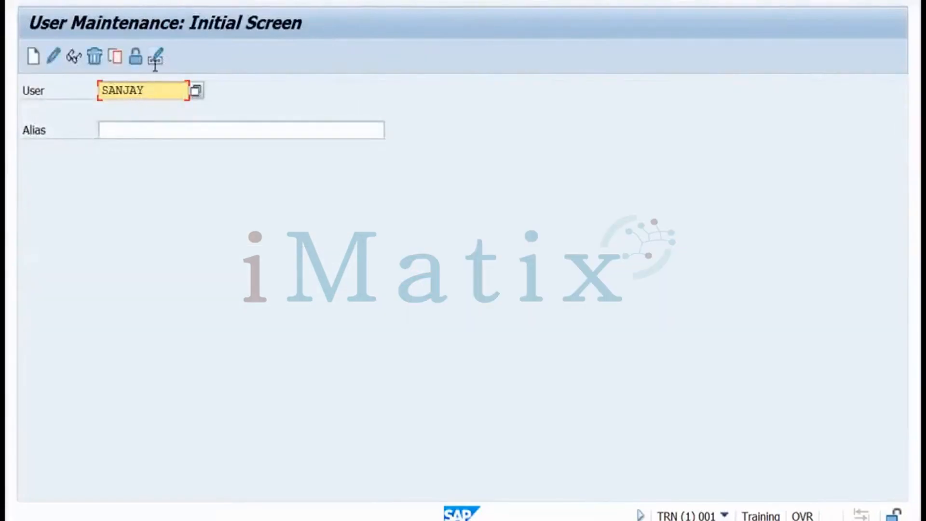
click(156, 58)
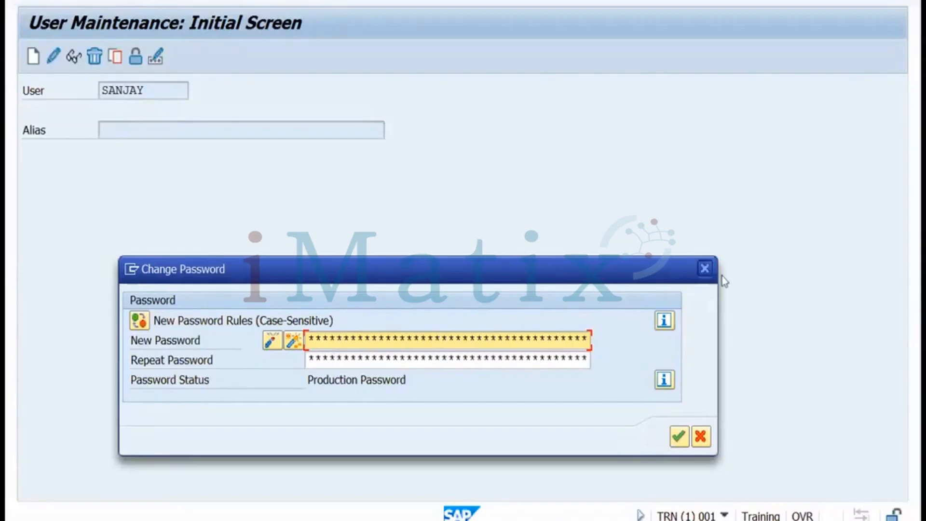
click(702, 439)
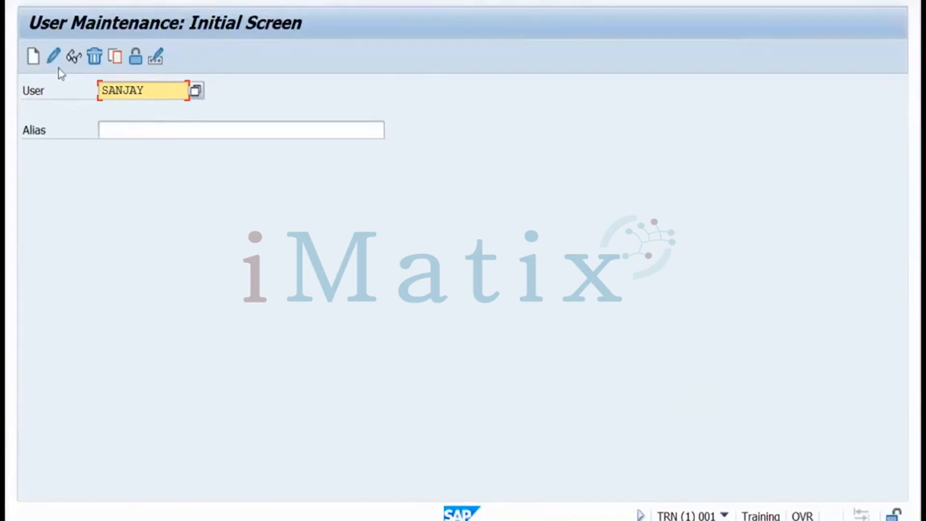
Inspect the user's Logon Data (User Type Service, Security Policy) without saving, then switch to Miro
click(54, 57)
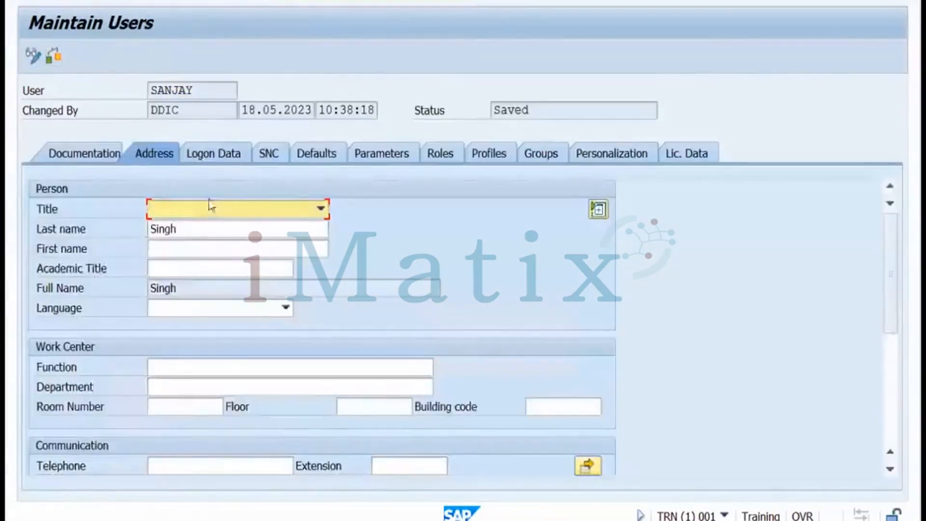
click(212, 158)
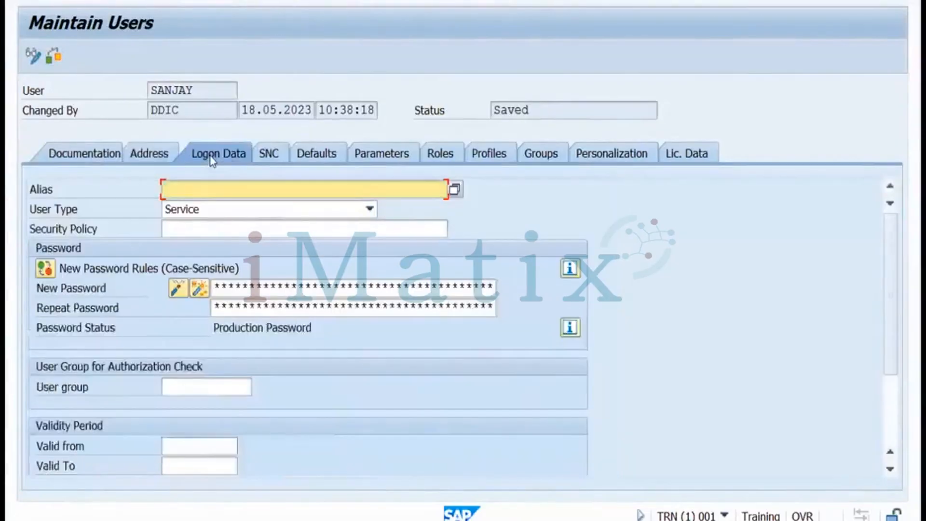
click(194, 229)
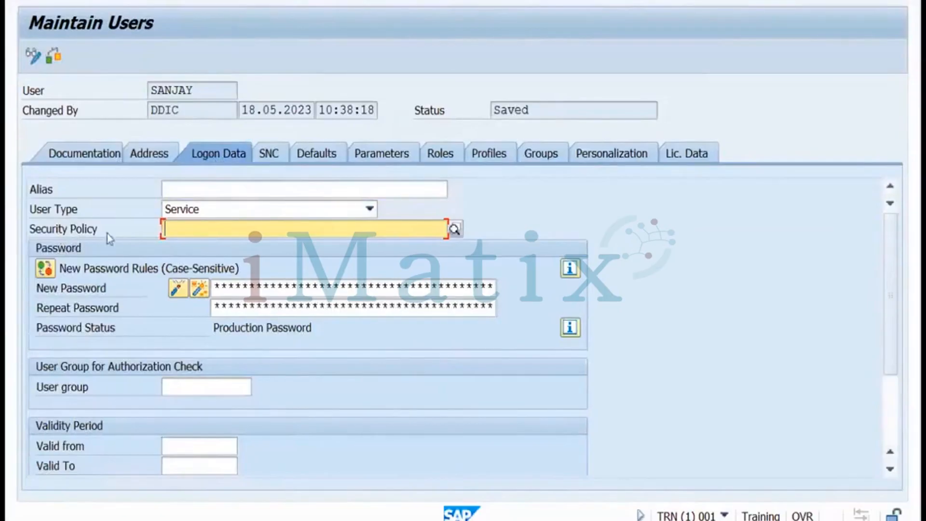
click(99, 230)
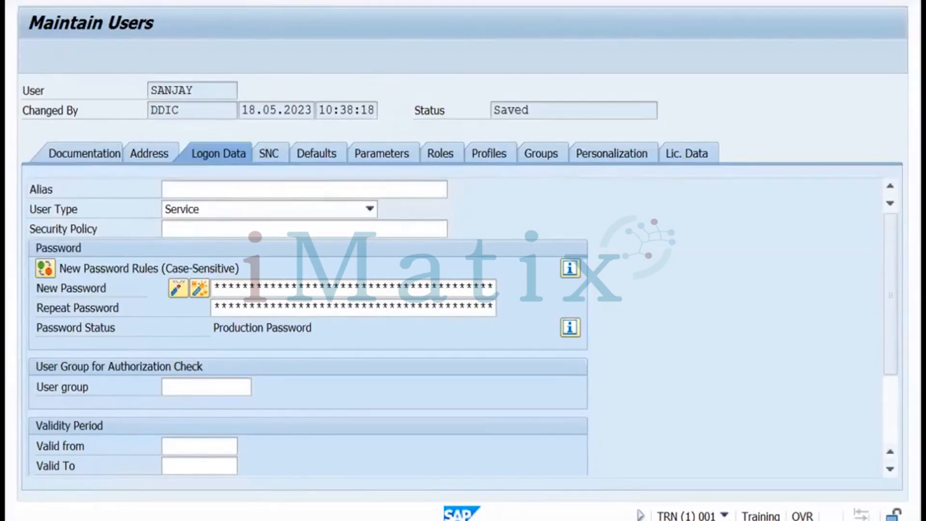
key(F3)
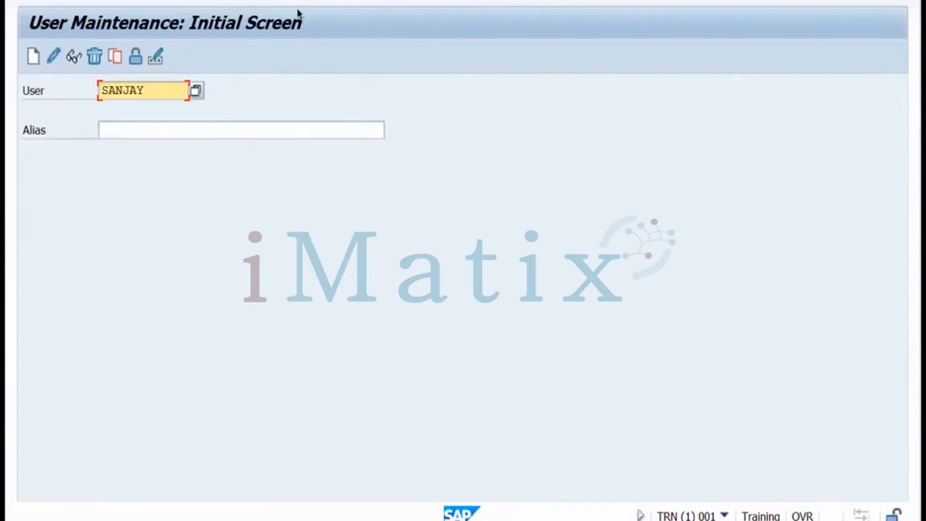
key(ctrl+Left)
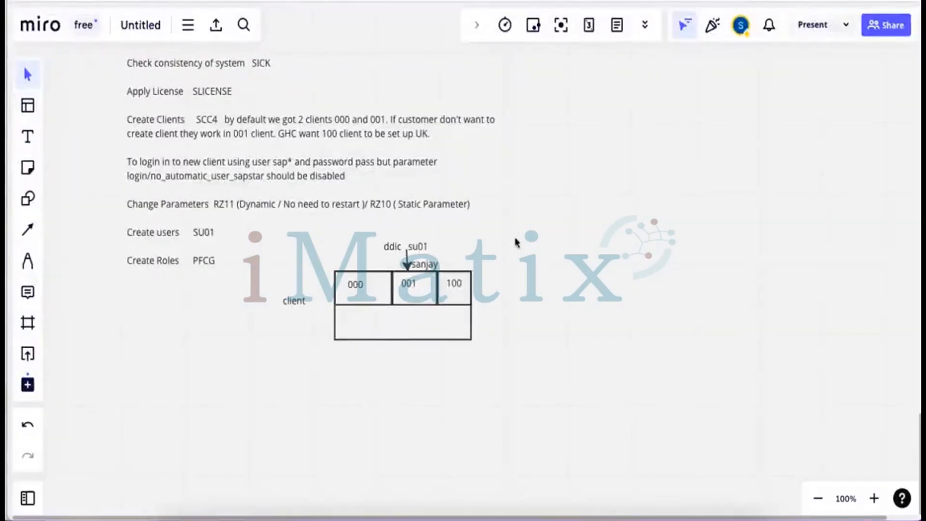
Return from Miro to the SAP session and back to the Easy Access menu
key(super+Tab)
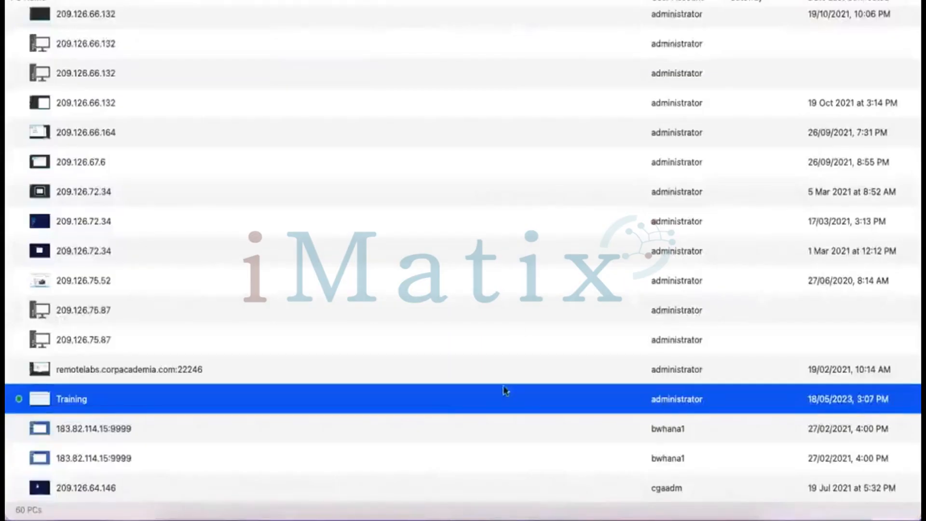
click(530, 511)
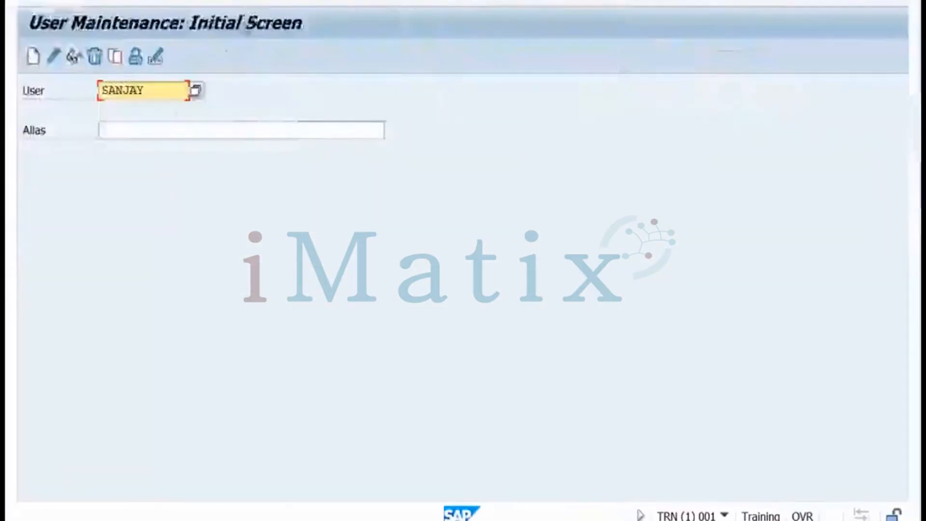
key(F3)
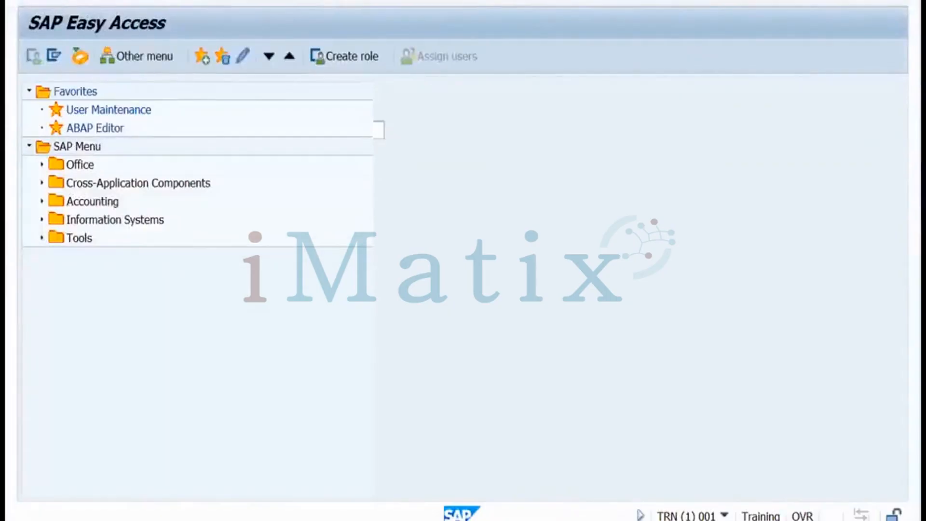
In the User Information System, run Users by Complex Selection Criteria by Transaction Authorizations
key(Return)
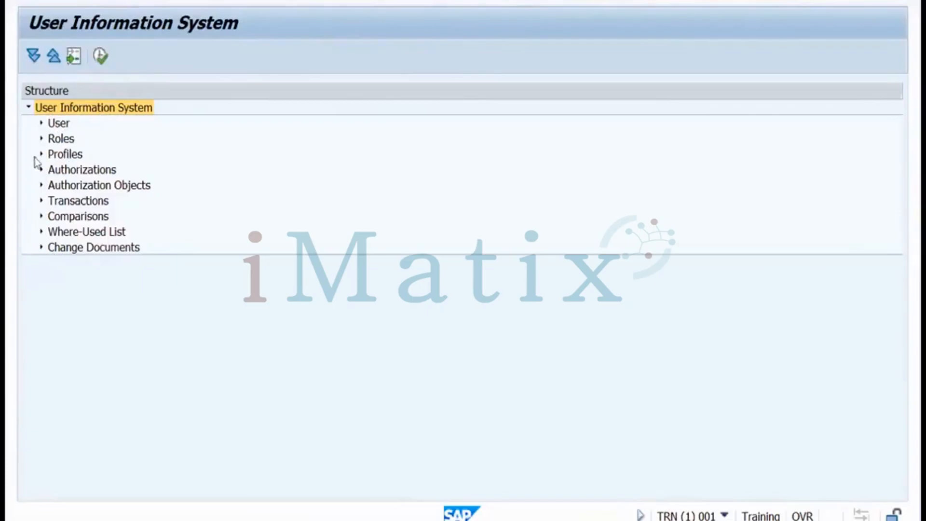
click(42, 124)
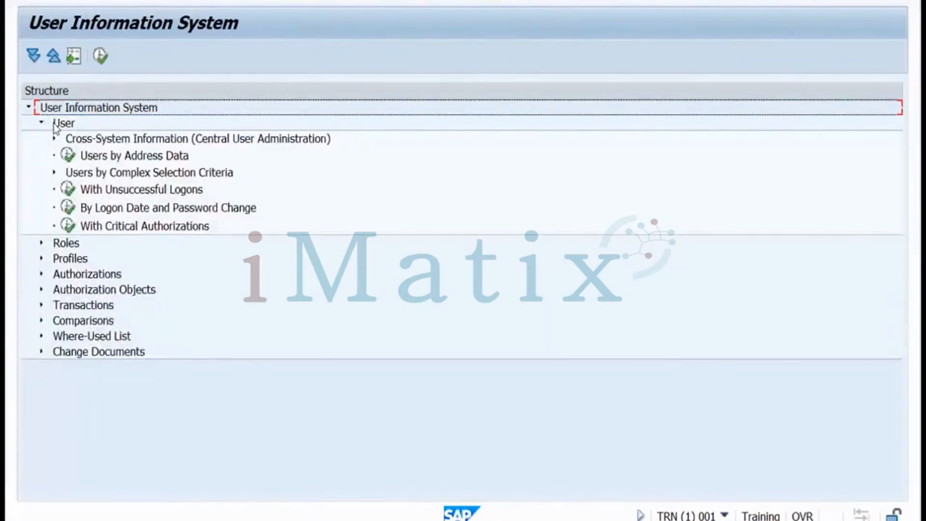
click(55, 172)
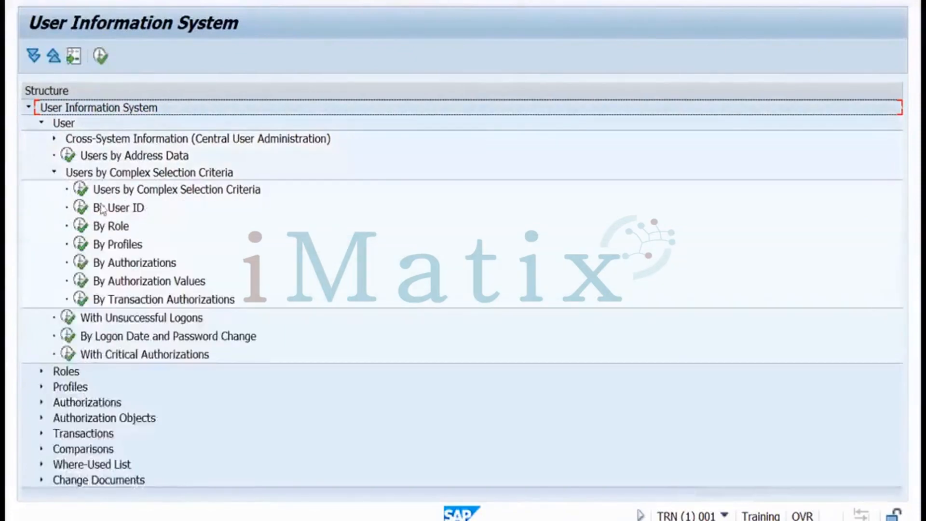
double_click(83, 301)
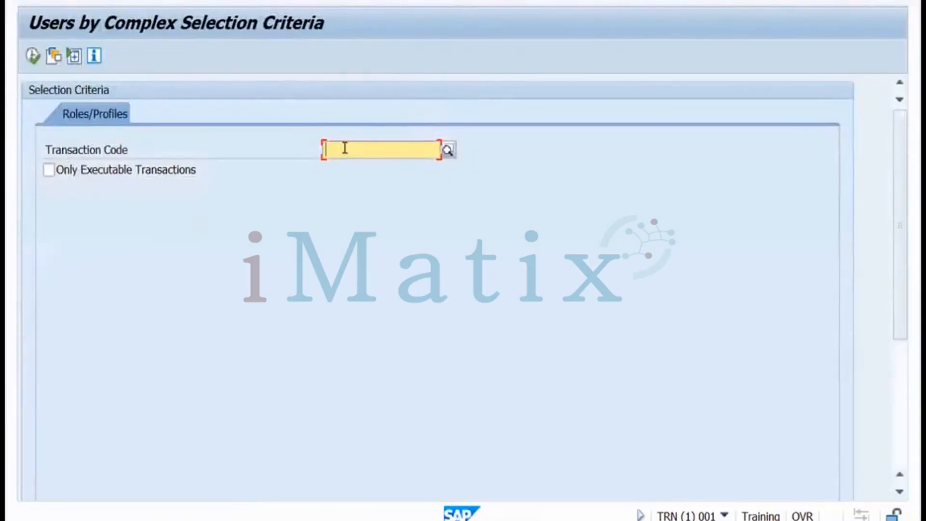
Run the transaction-authorization report for transaction code SU01
text(su01)
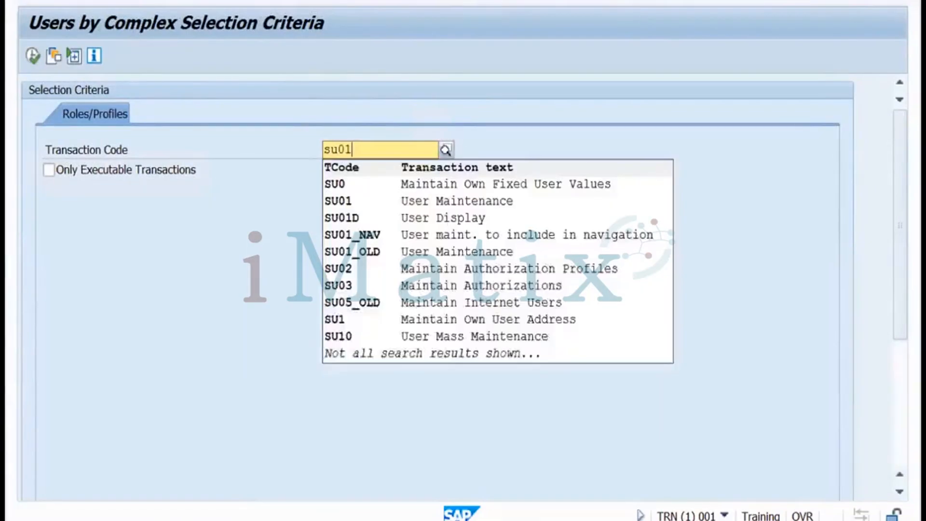
key(Down)
key(Return)
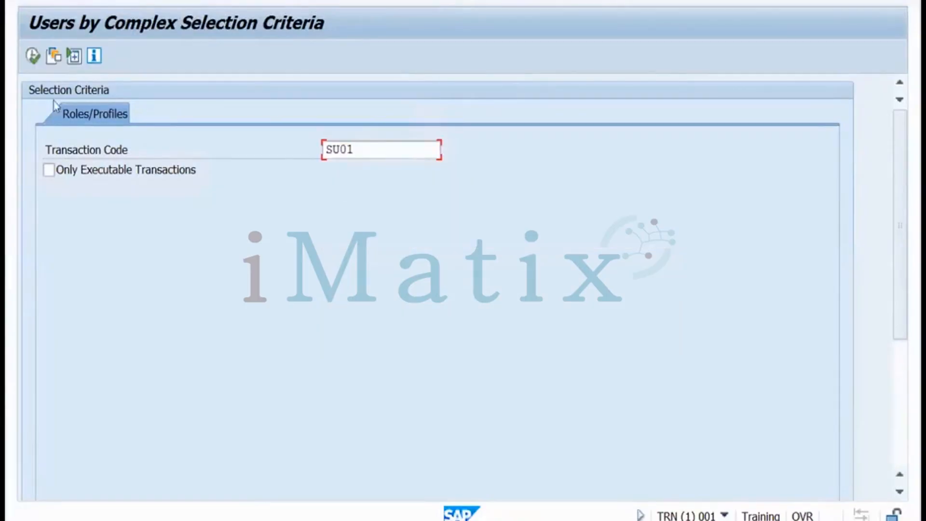
click(34, 60)
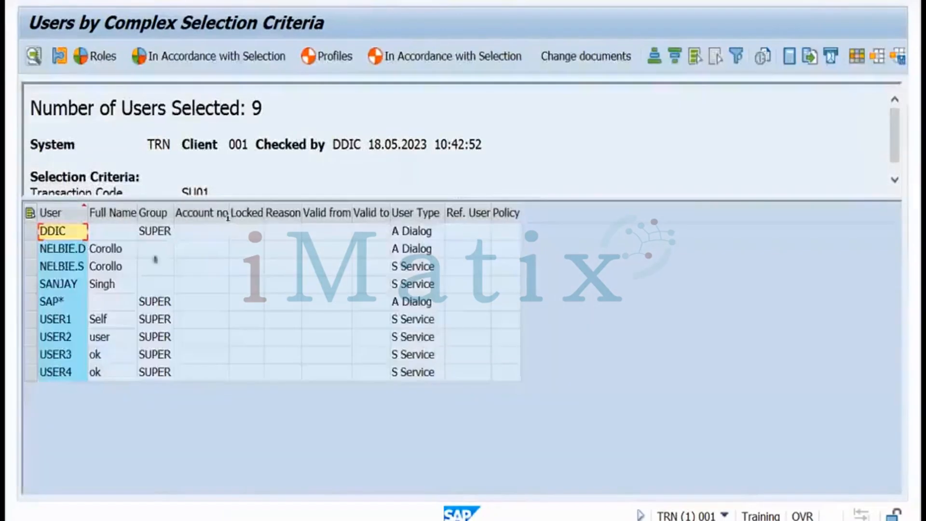
Review the 9 users authorized for SU01, widen the User column, then go back
click(42, 249)
click(31, 266)
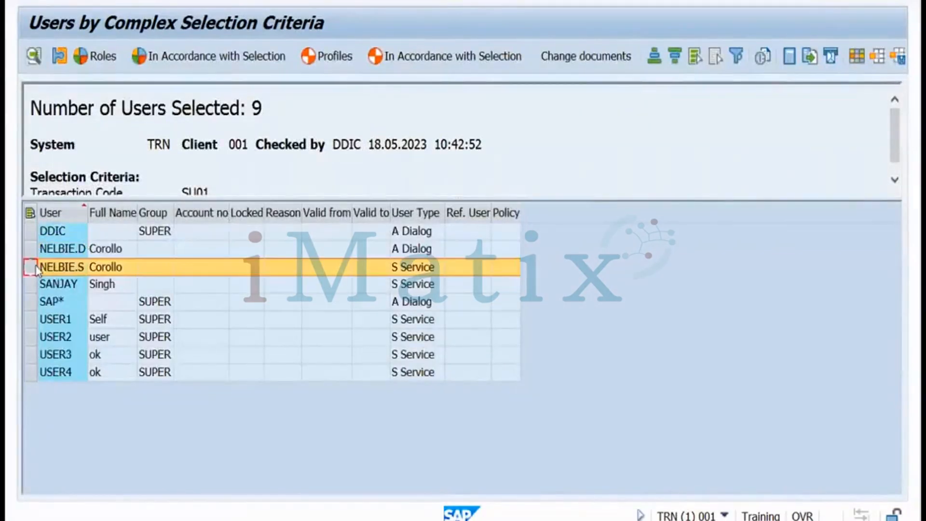
click(31, 284)
click(31, 301)
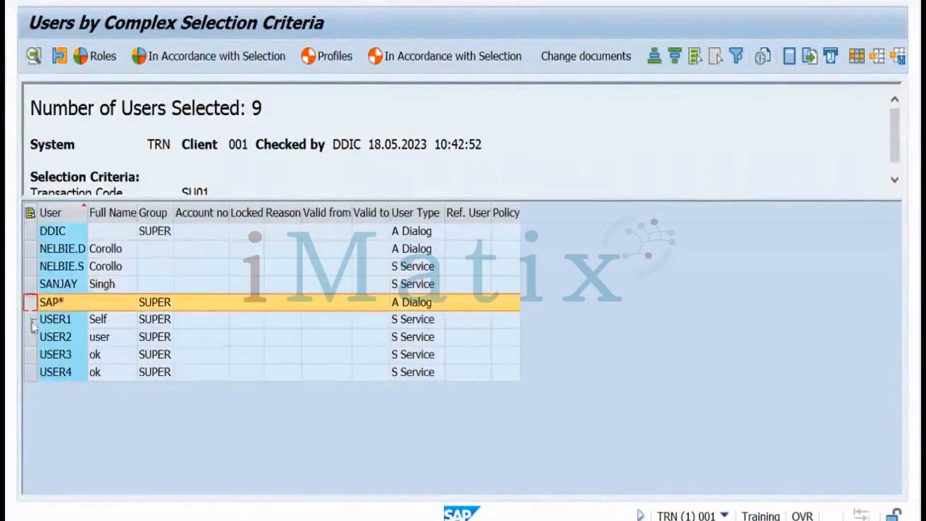
click(31, 320)
click(31, 337)
click(31, 354)
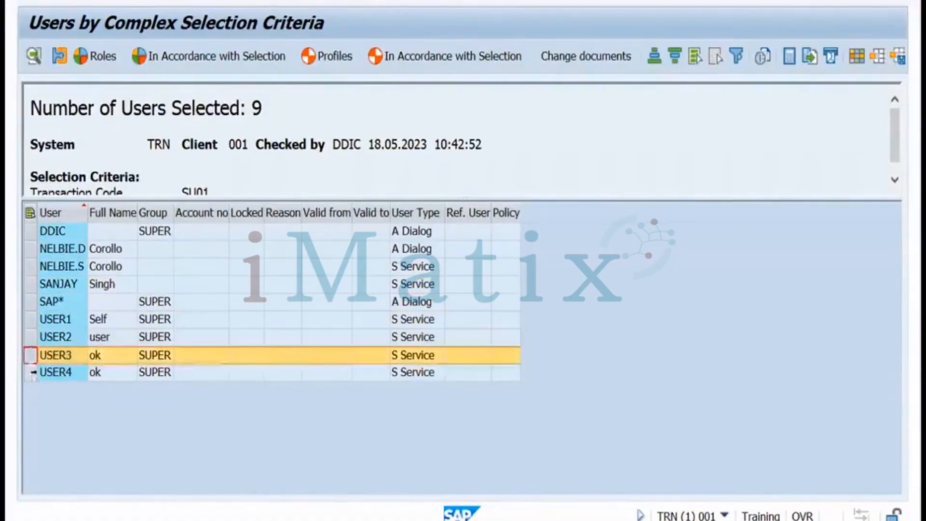
click(31, 372)
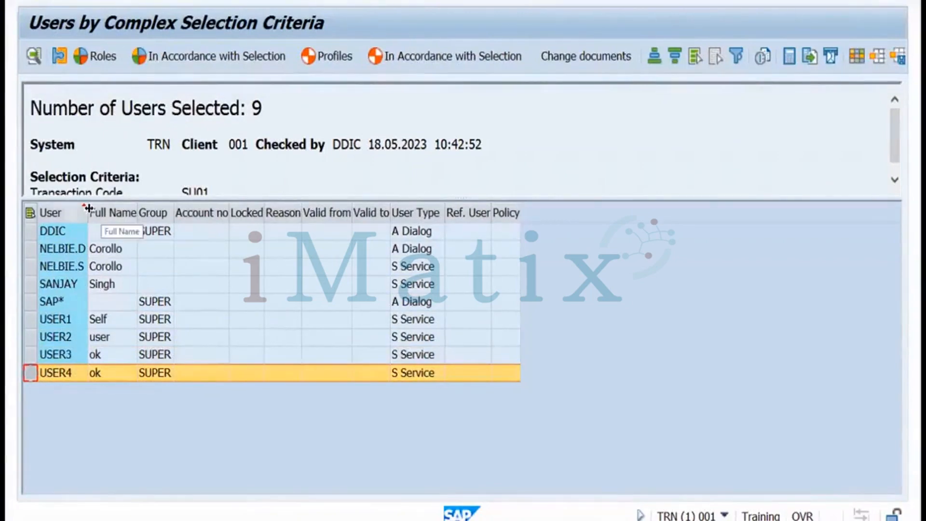
drag(89, 208, 96, 208)
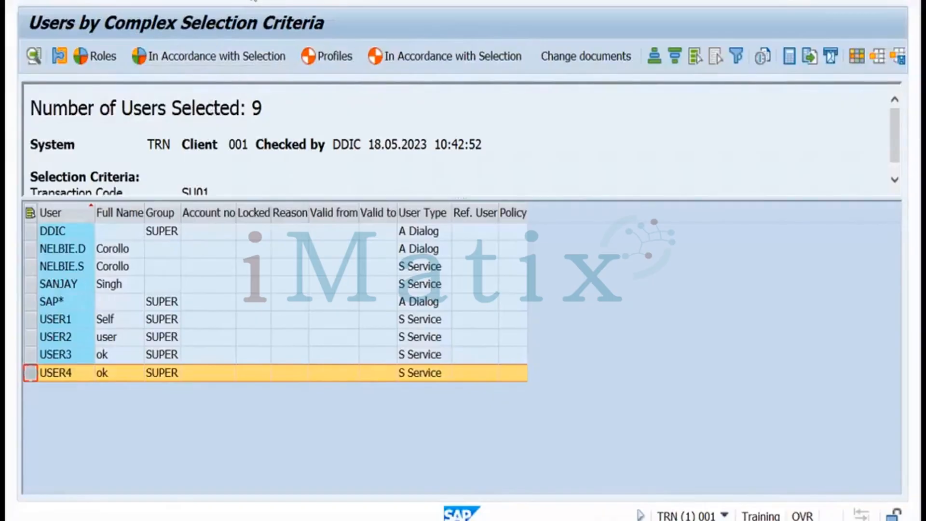
key(F3)
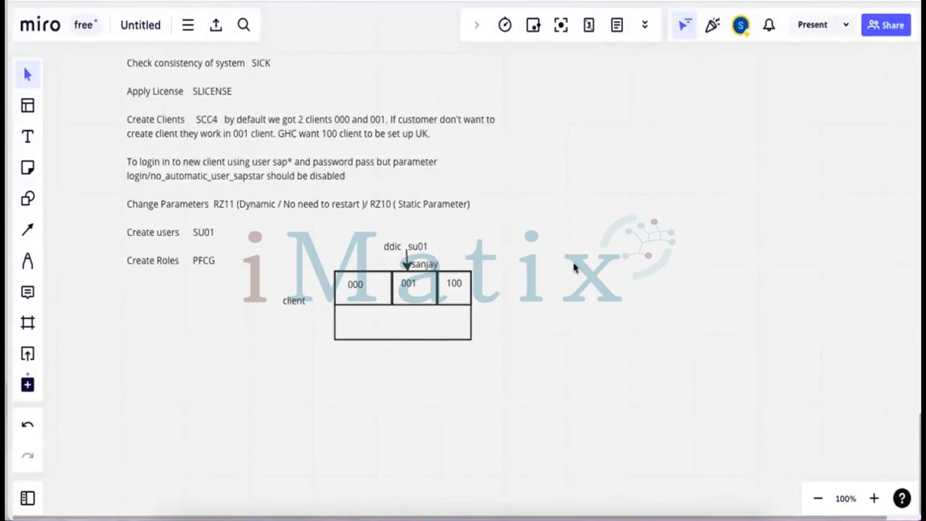
Scroll the Miro board to empty canvas, then return SAP to the User Information System tree
scroll(578, 265, down, 2)
scroll(463, 266, down, 10)
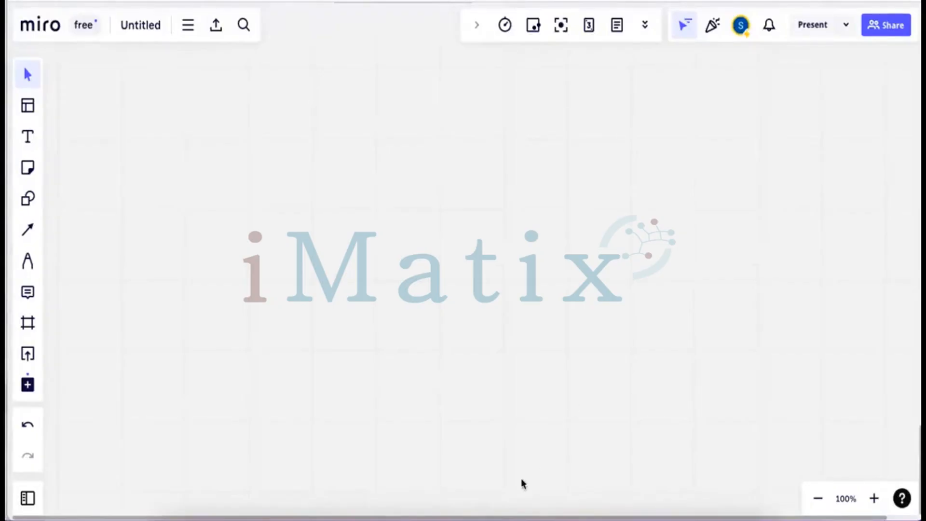
click(544, 515)
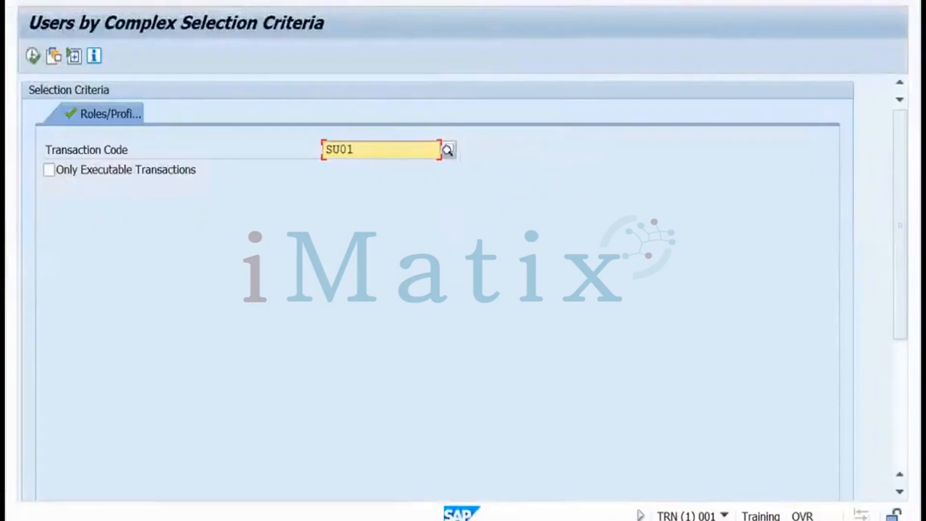
key(F3)
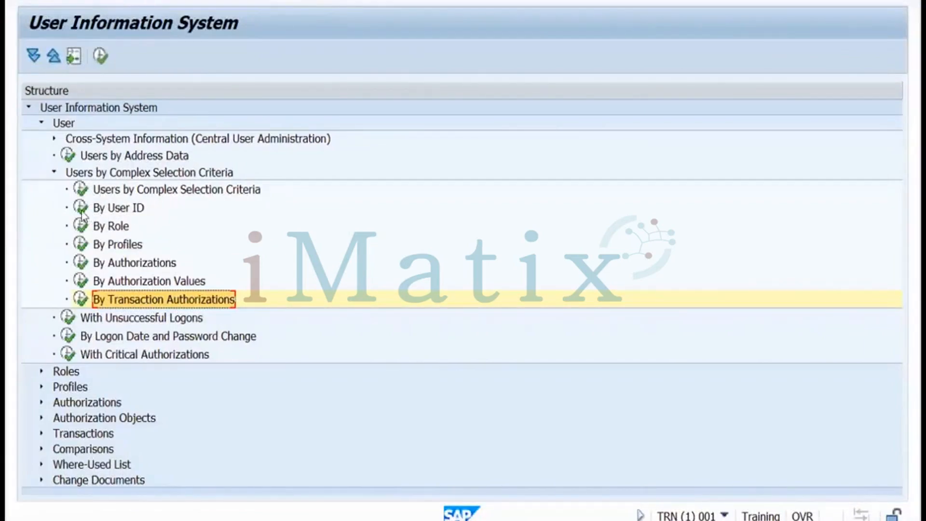
Run Users by Address Data with no filters, listing 7 users with their companies
double_click(68, 155)
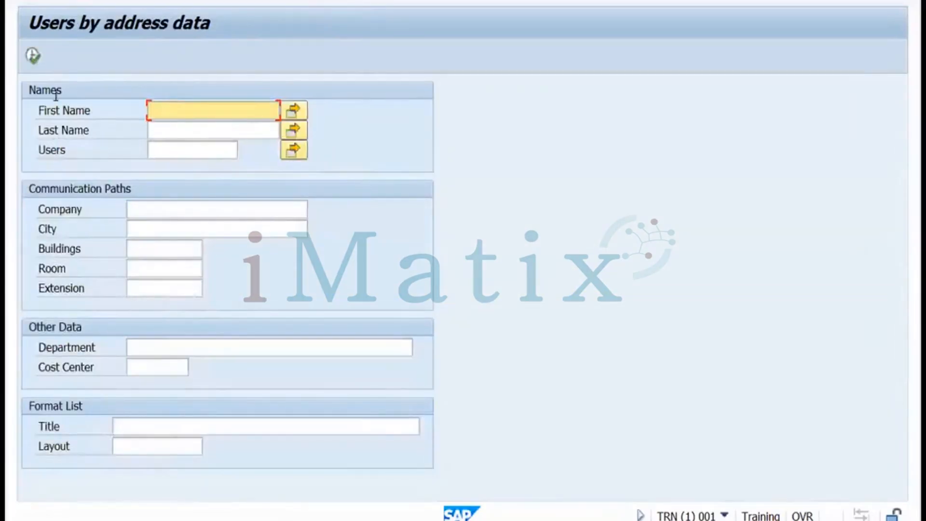
click(32, 59)
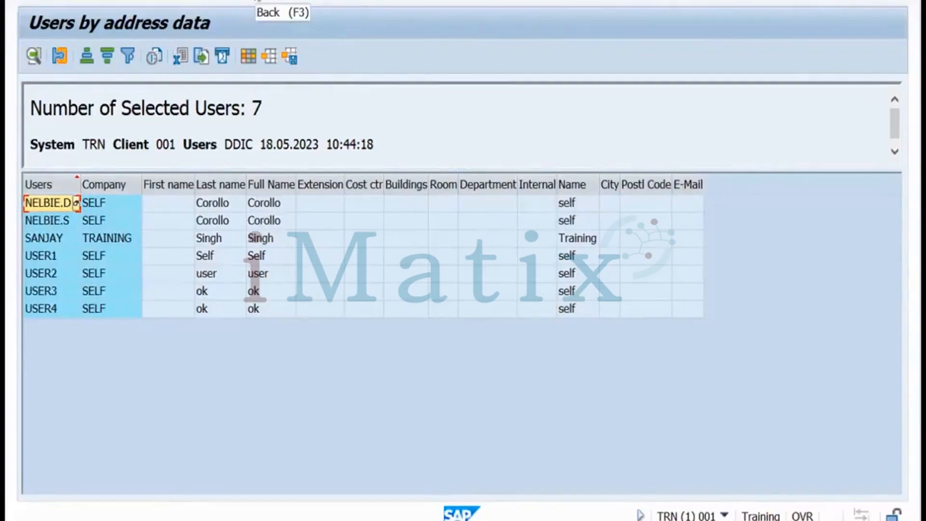
click(256, 2)
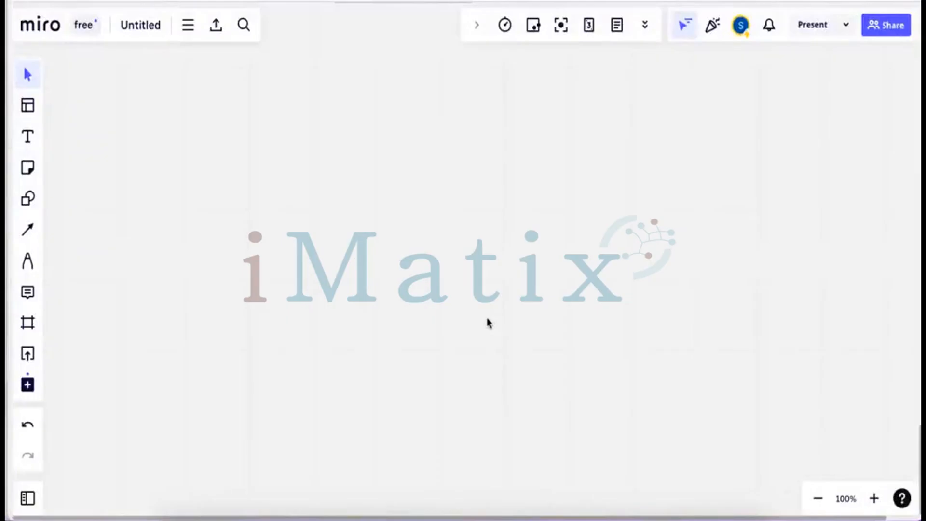
Add an 'Authorization' text label near the board's top-left
click(27, 139)
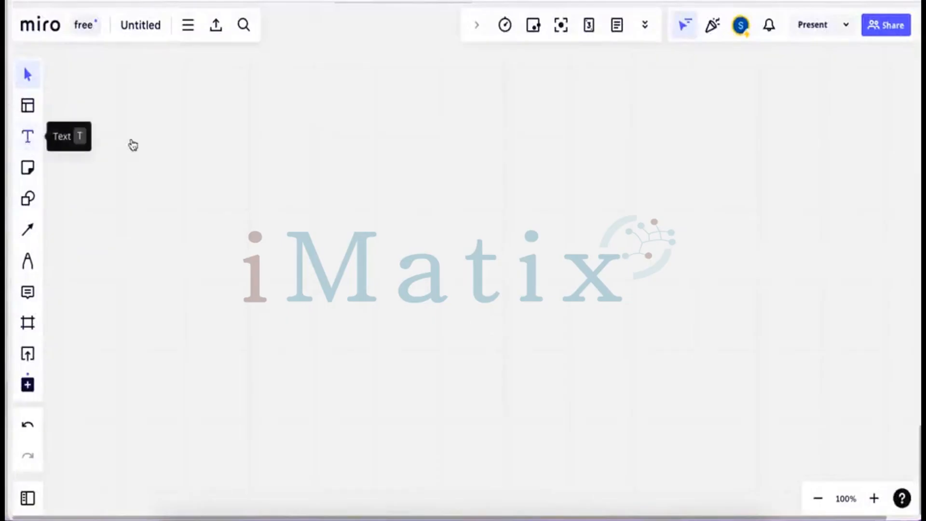
click(132, 109)
text(Aut)
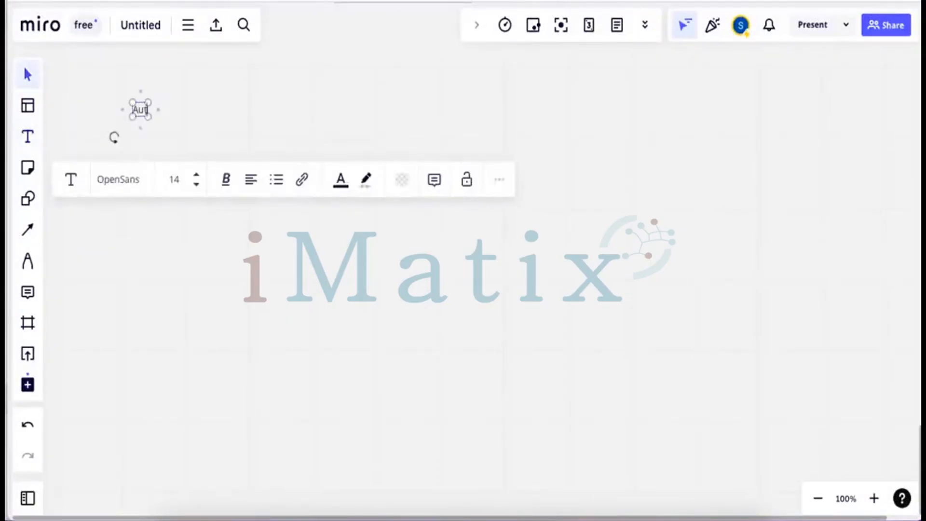
text(horiza)
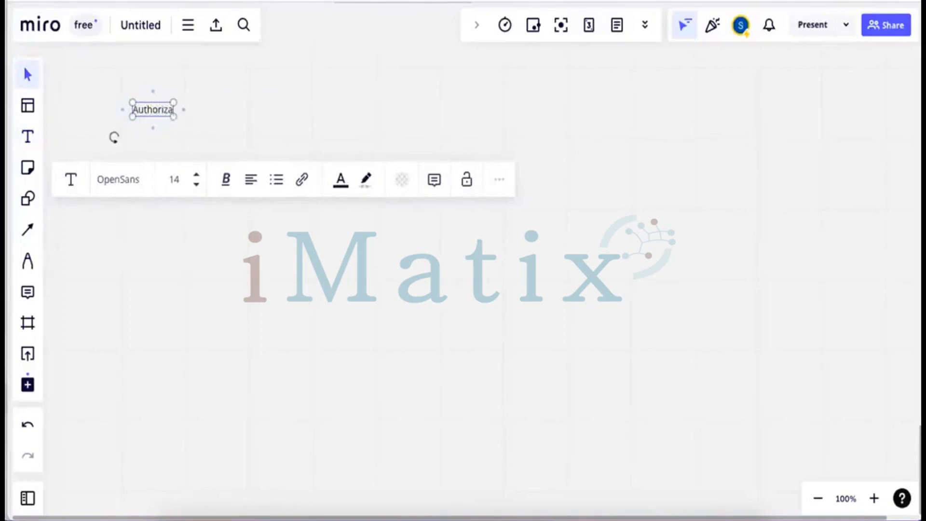
text(tion)
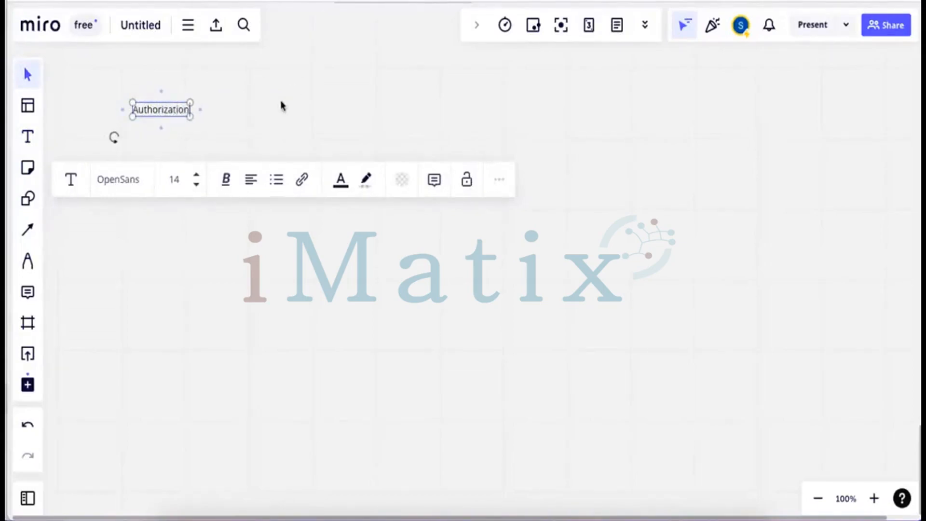
click(282, 105)
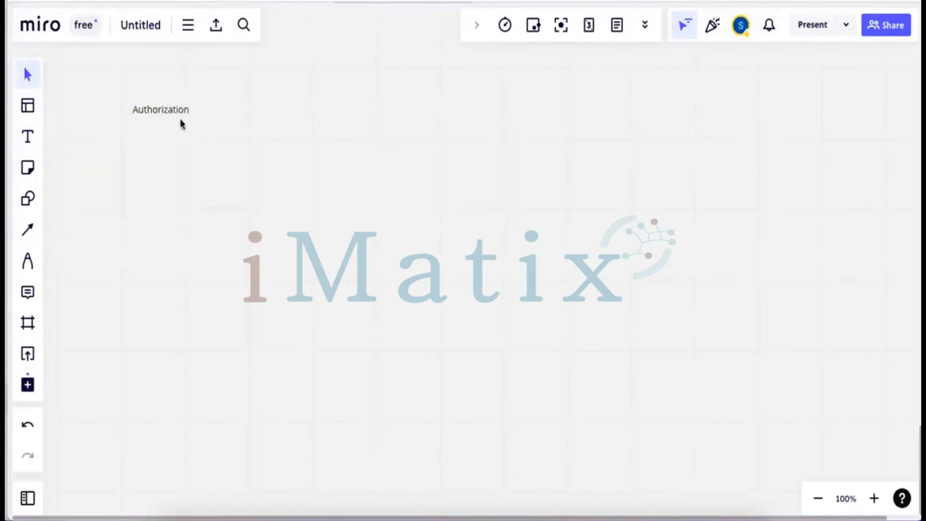
drag(166, 111, 162, 102)
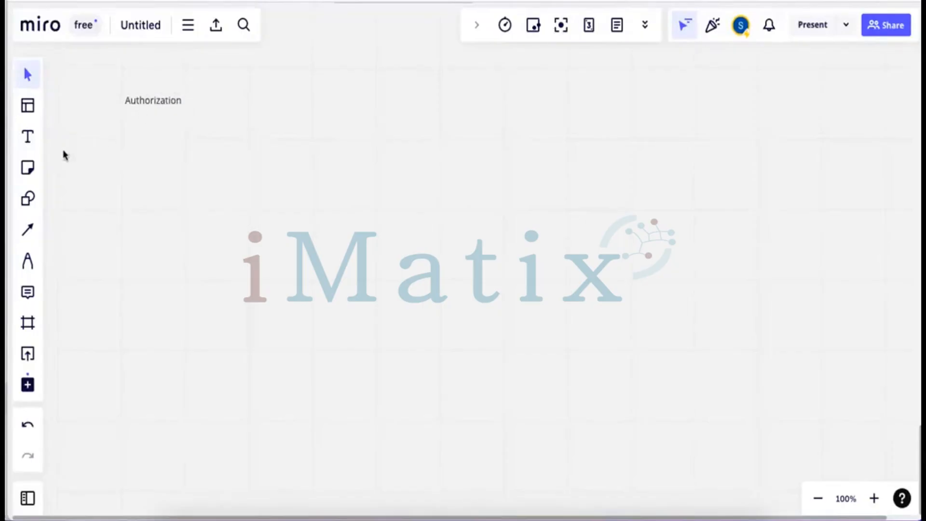
Add 'Object class' and 'Authorization Object' labels side by side below Authorization
click(28, 137)
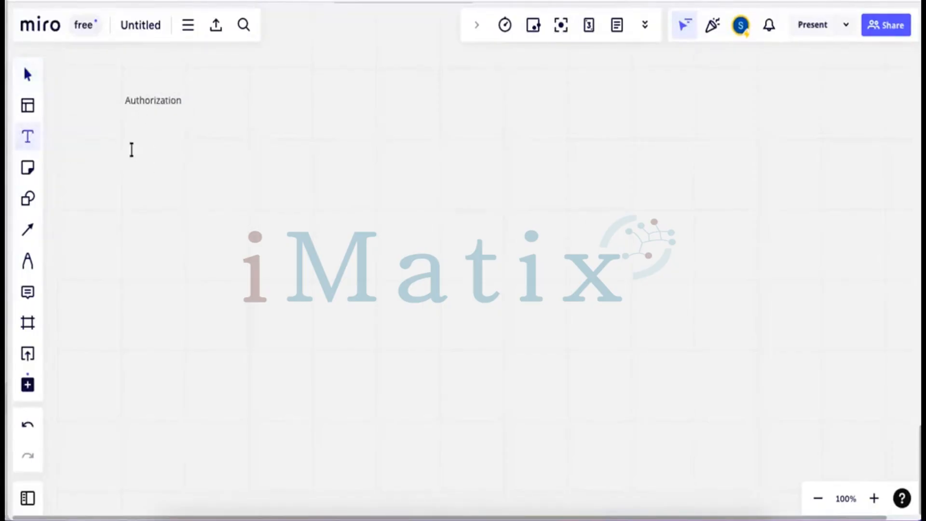
click(132, 149)
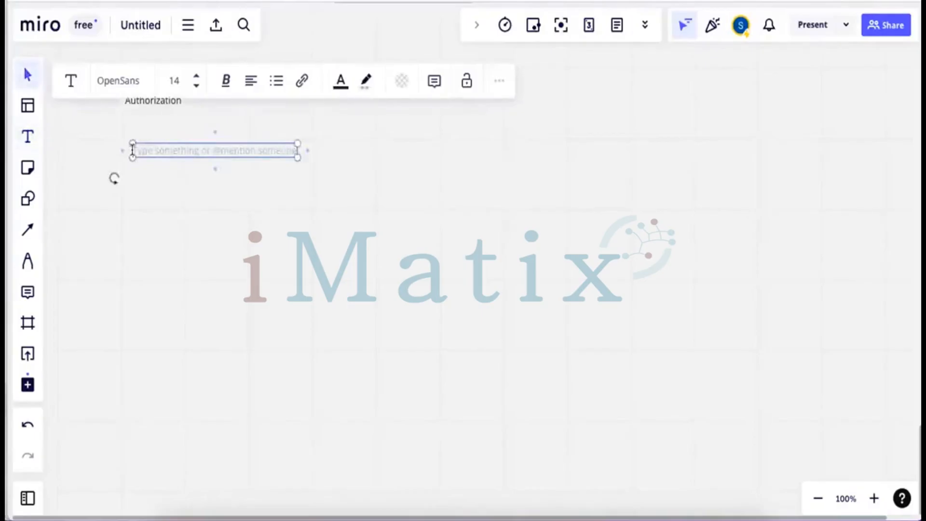
text(Object c)
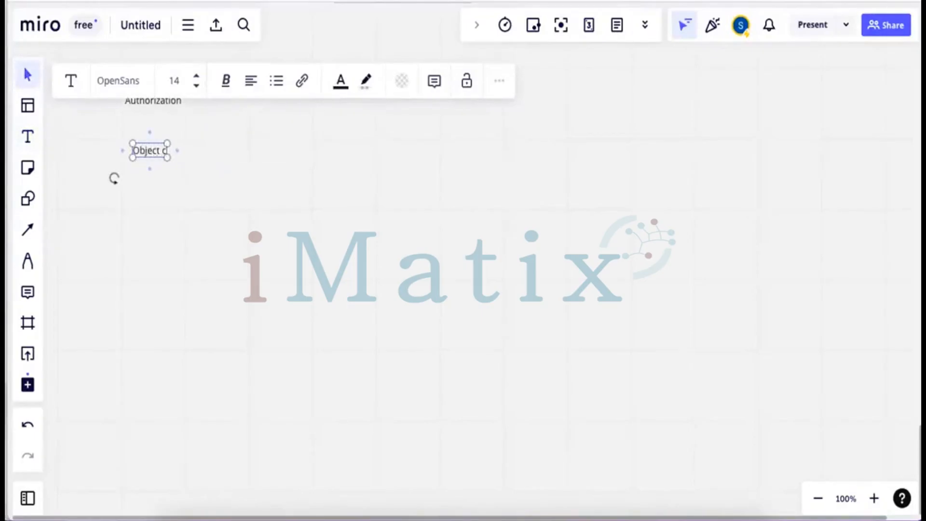
text(lass)
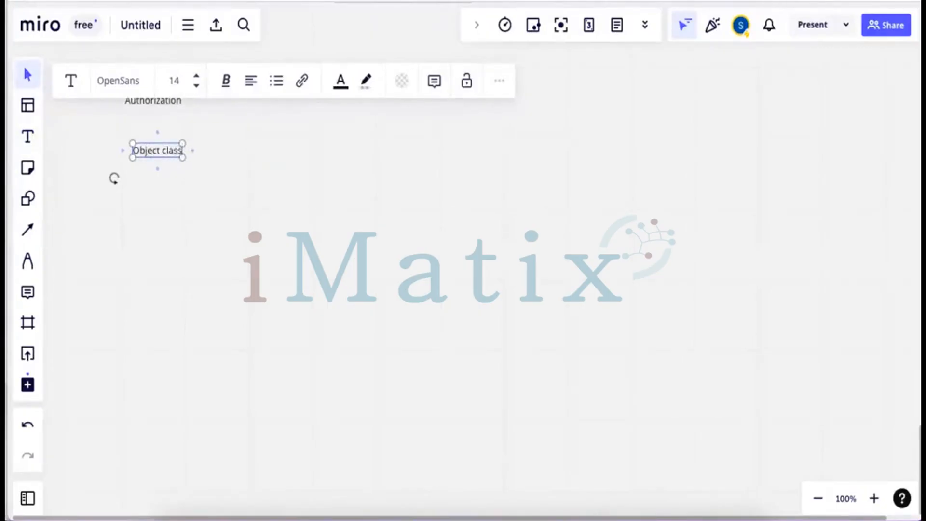
click(178, 203)
click(29, 138)
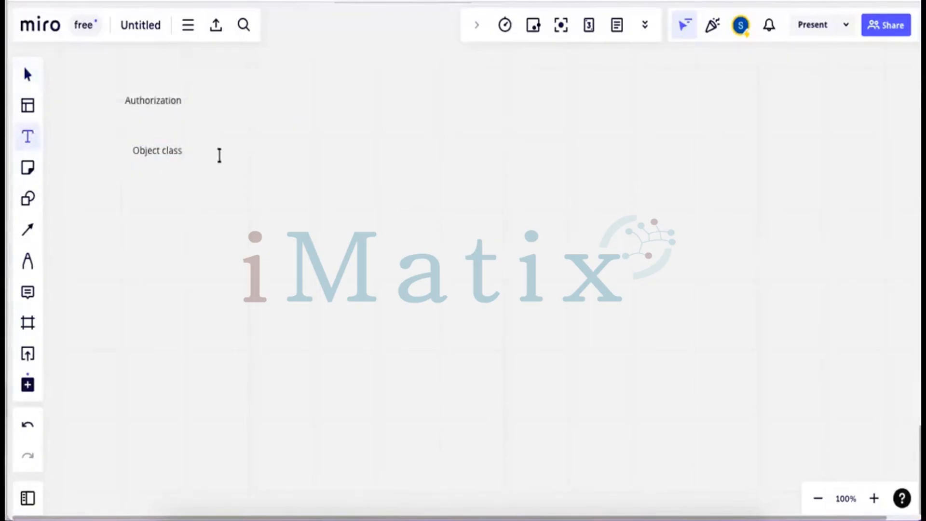
click(215, 147)
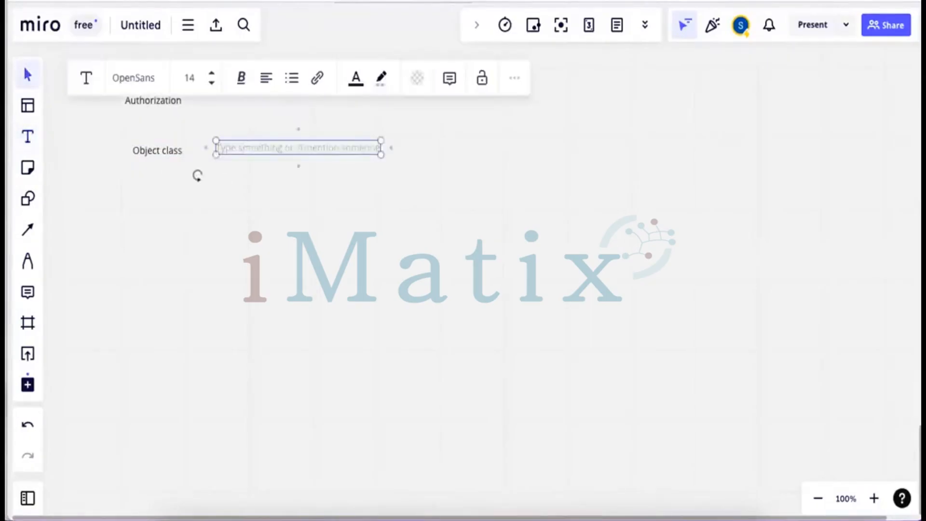
text(Au)
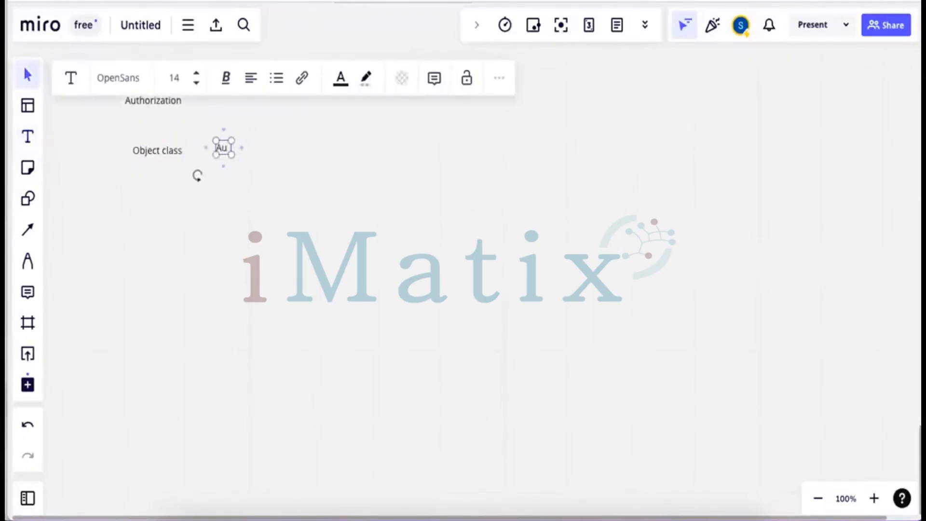
text(thoriza)
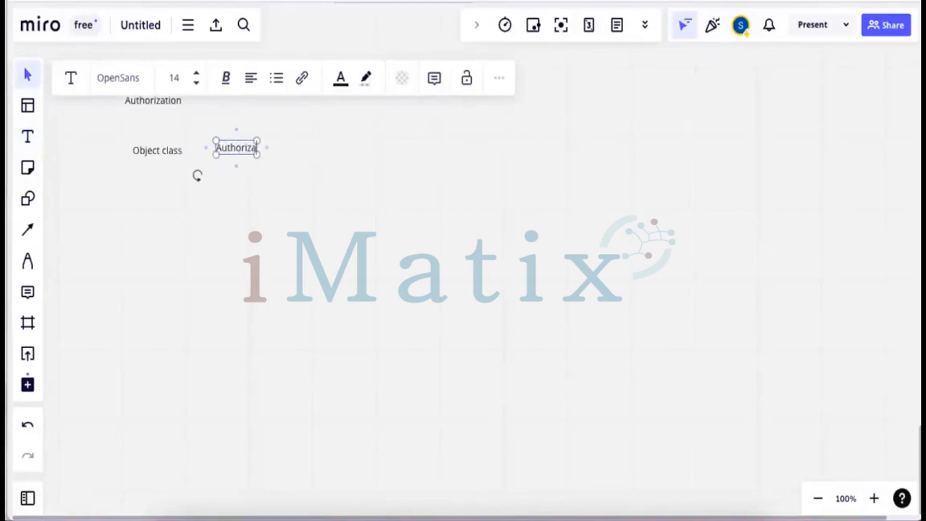
text(tion Ob)
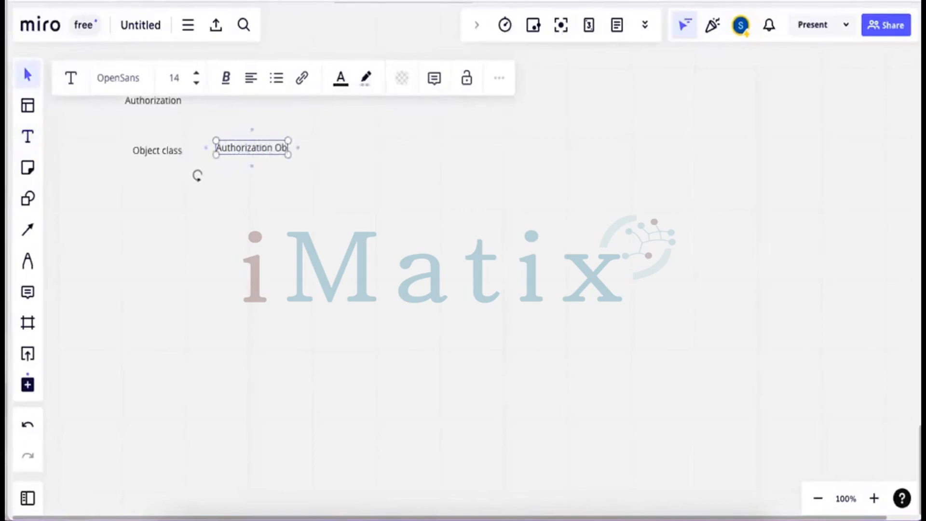
text(ject)
click(262, 164)
drag(257, 150, 256, 152)
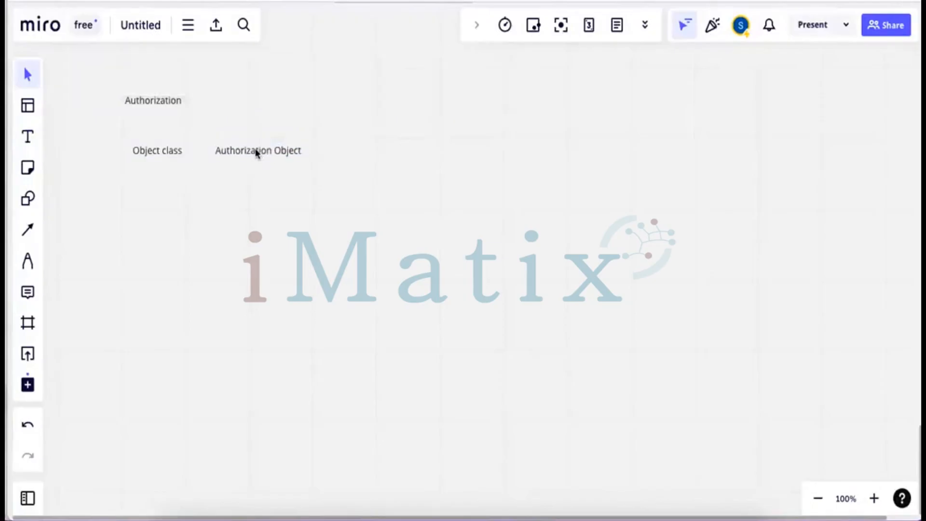
click(29, 139)
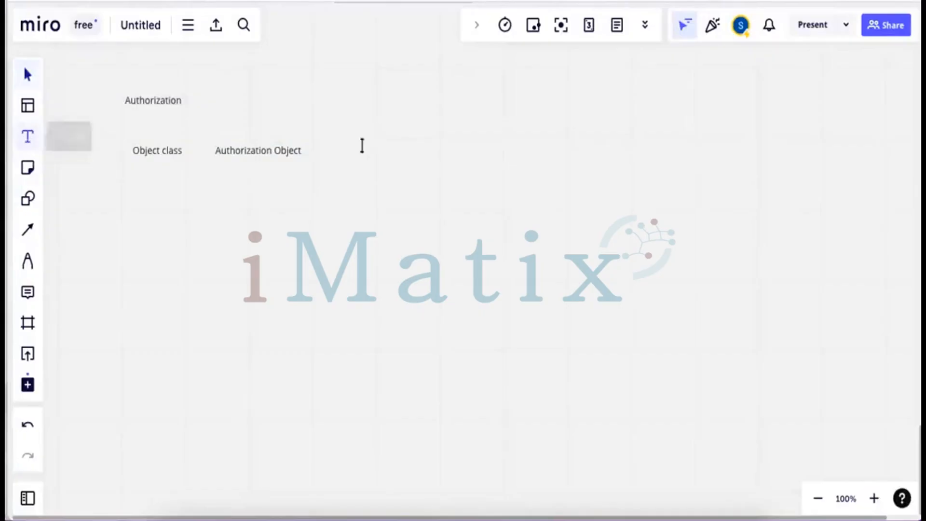
Extend the label row with 'Field' and 'Auhtorization' after Authorization Object
click(326, 147)
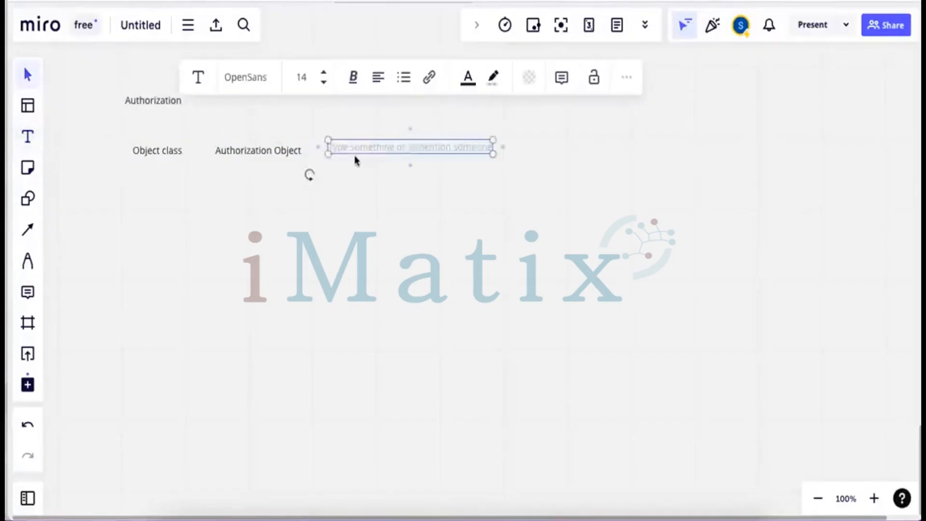
text(Field)
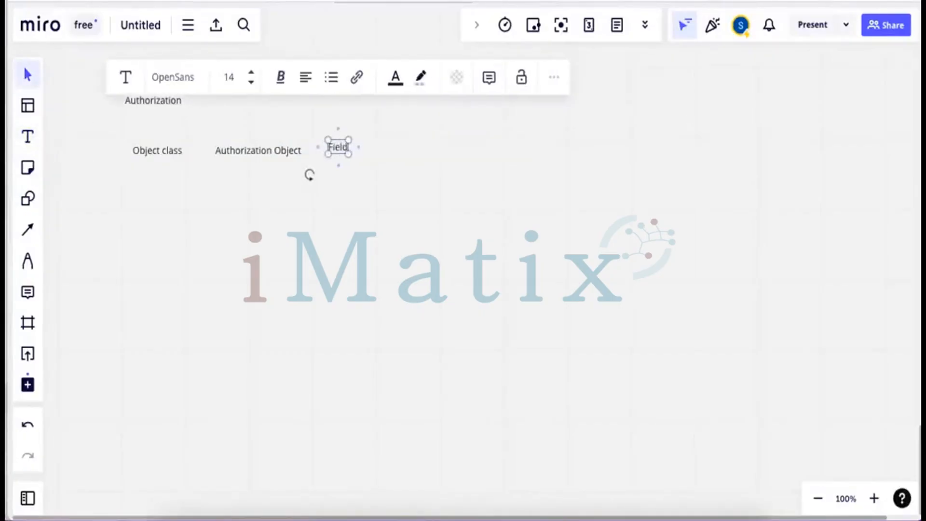
click(368, 184)
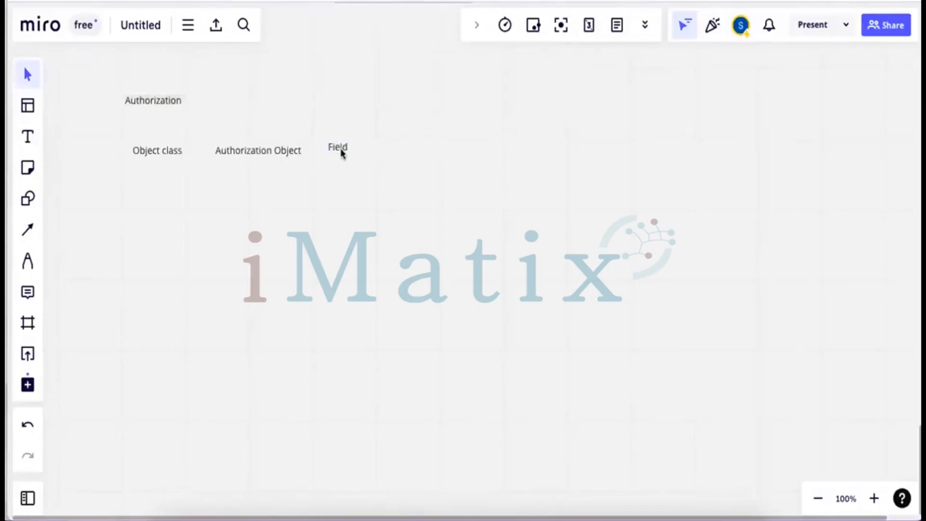
drag(340, 152, 345, 156)
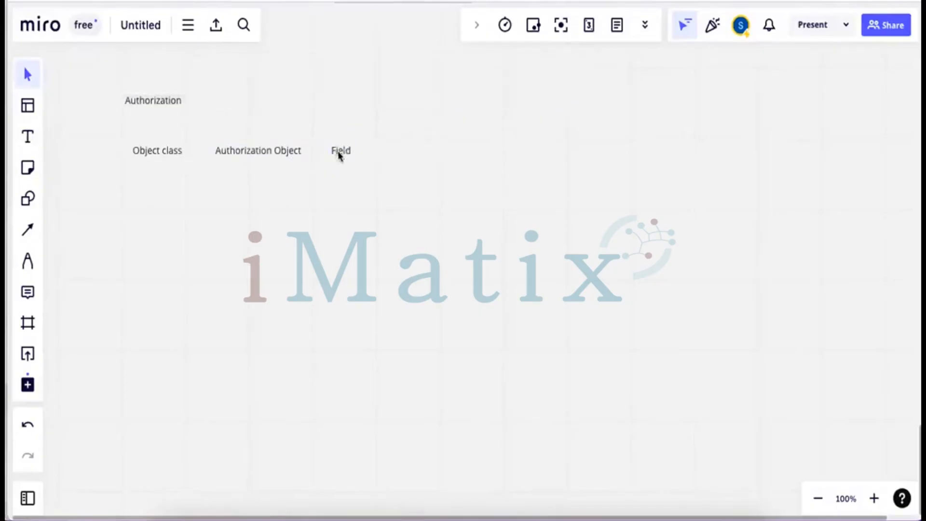
click(29, 142)
click(385, 150)
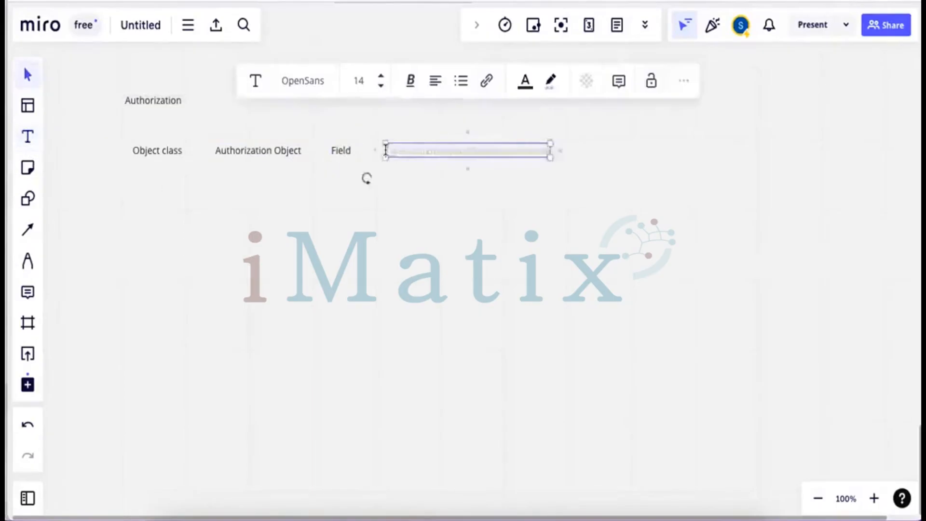
text(Auhtorization)
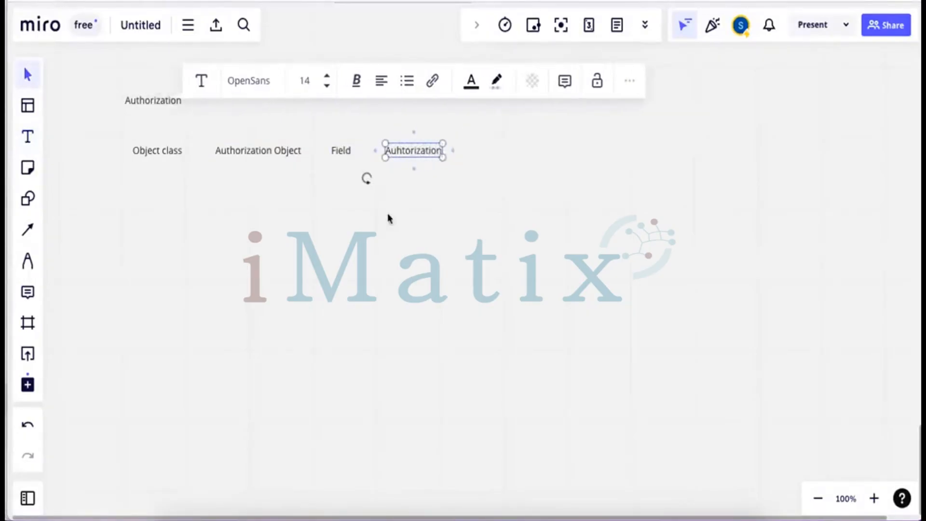
click(200, 209)
Continue the row with 'Profile' and 'Role' labels
click(29, 142)
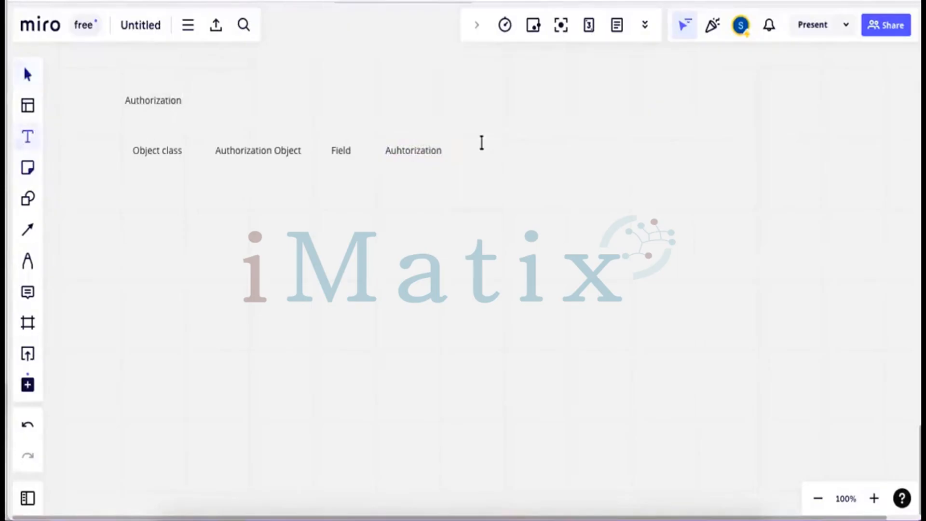
click(473, 150)
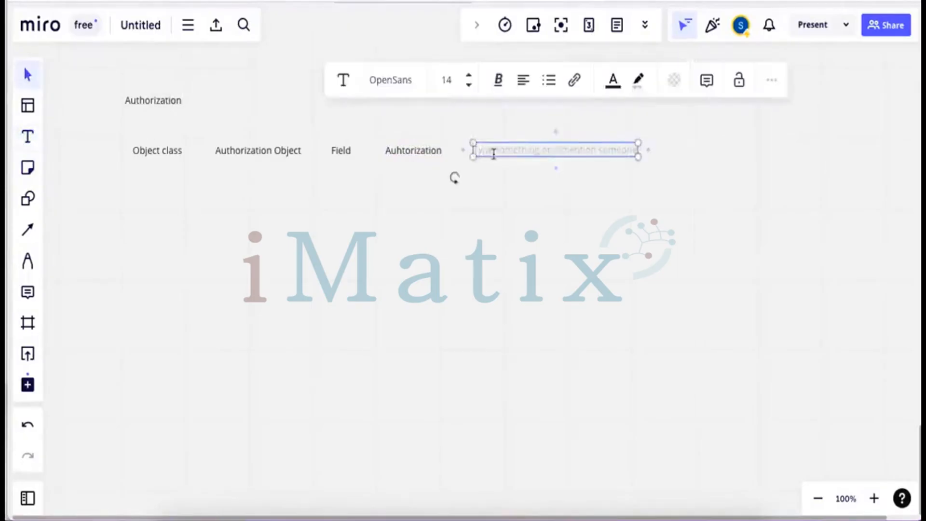
text(Profile)
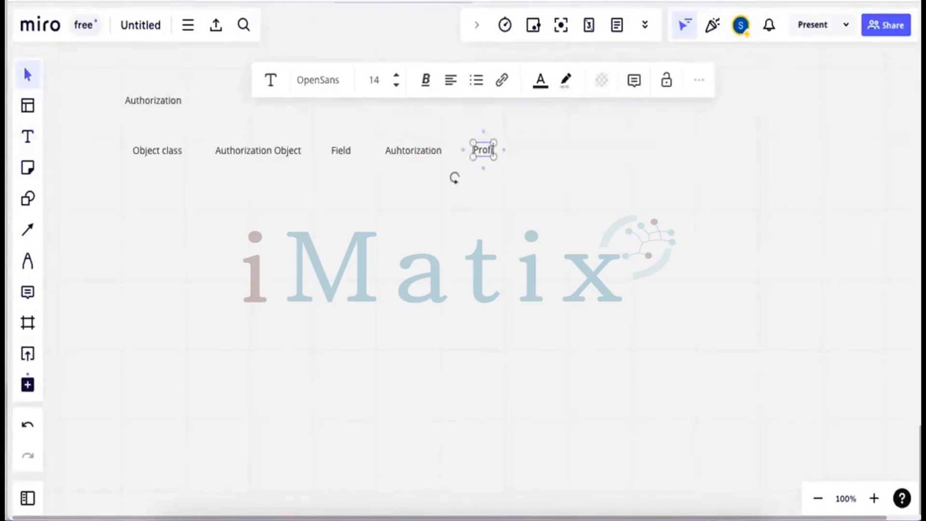
click(30, 143)
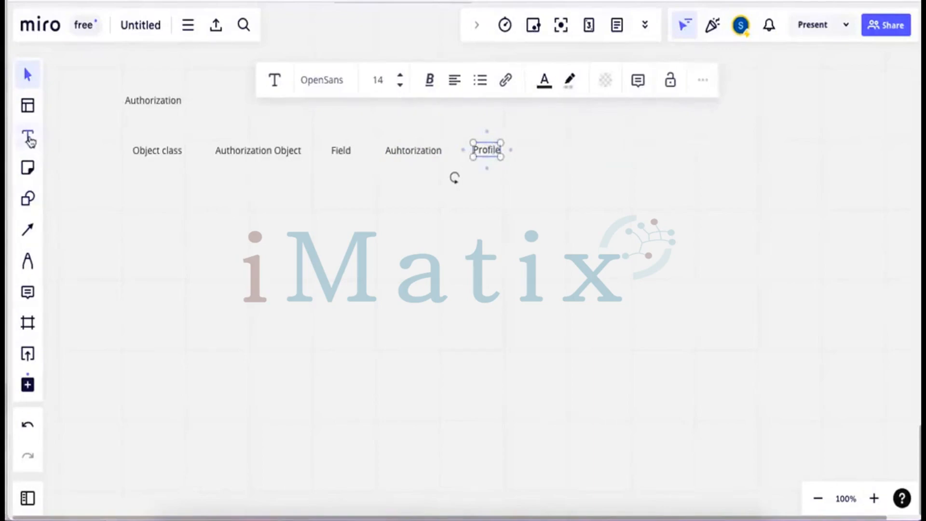
click(548, 142)
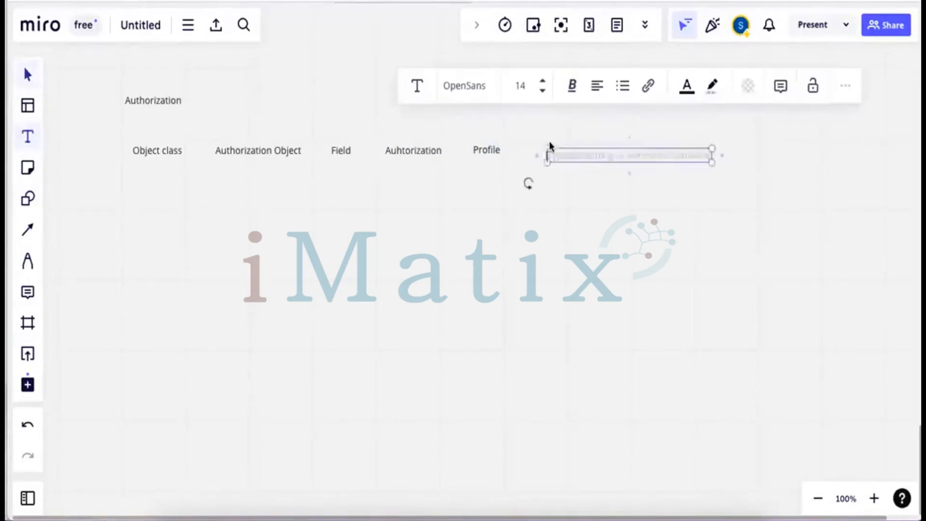
text(Role)
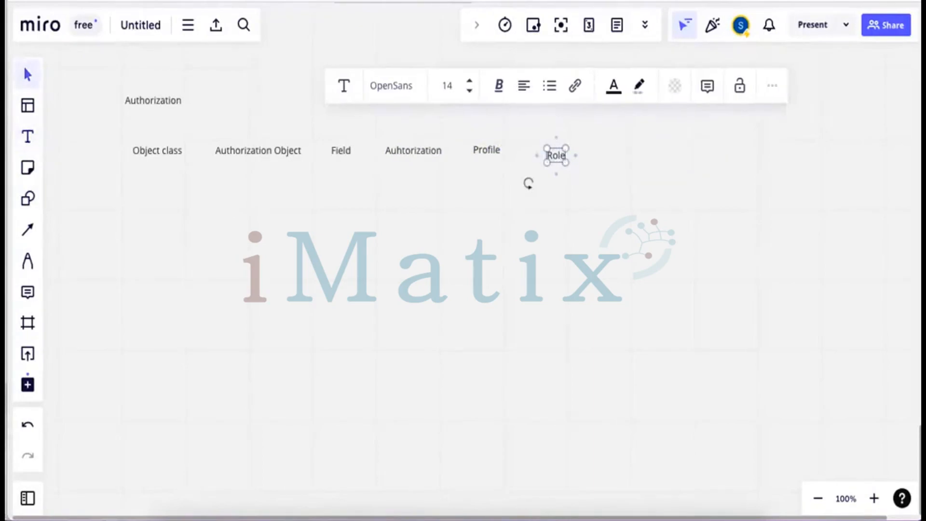
click(598, 201)
Add a 'User' label above Profile and Role
click(28, 141)
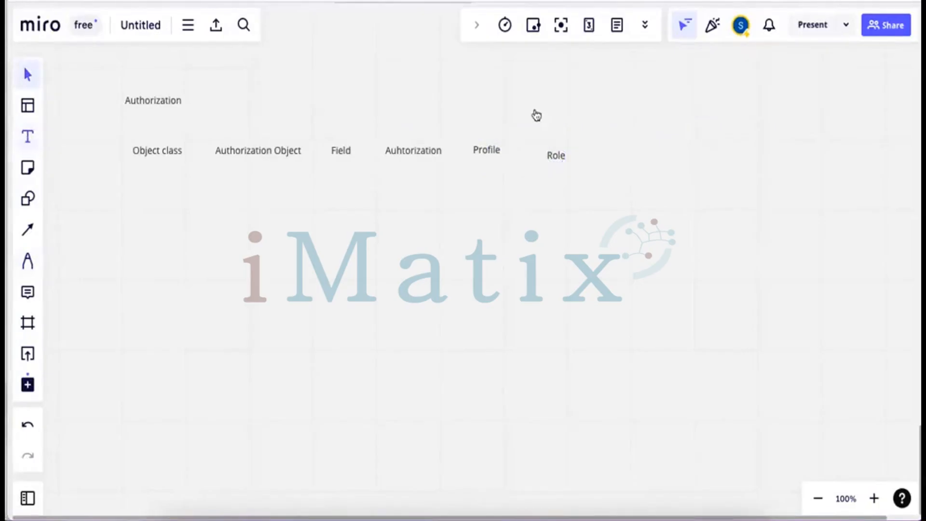
click(500, 89)
text(User)
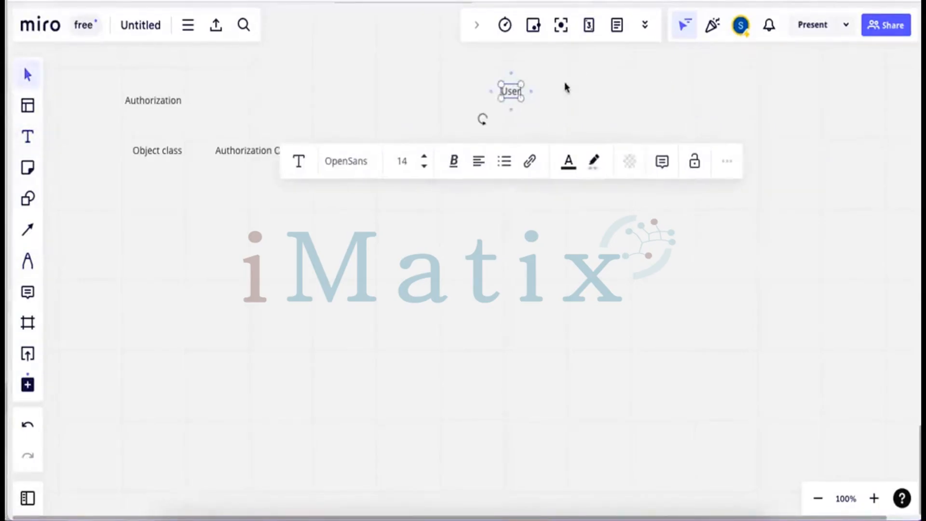
click(381, 139)
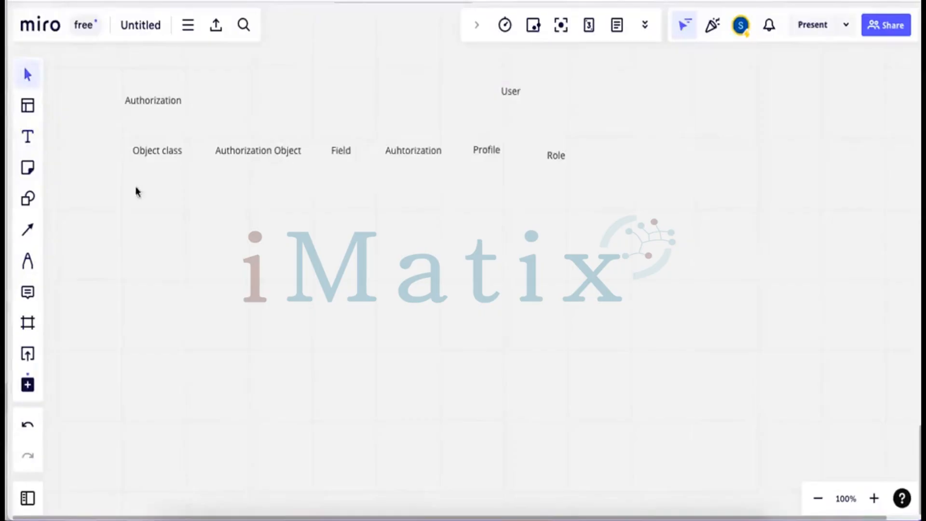
Draw connector arrows from Profile and from Role to User, adjusting the Profile arrowhead
click(27, 230)
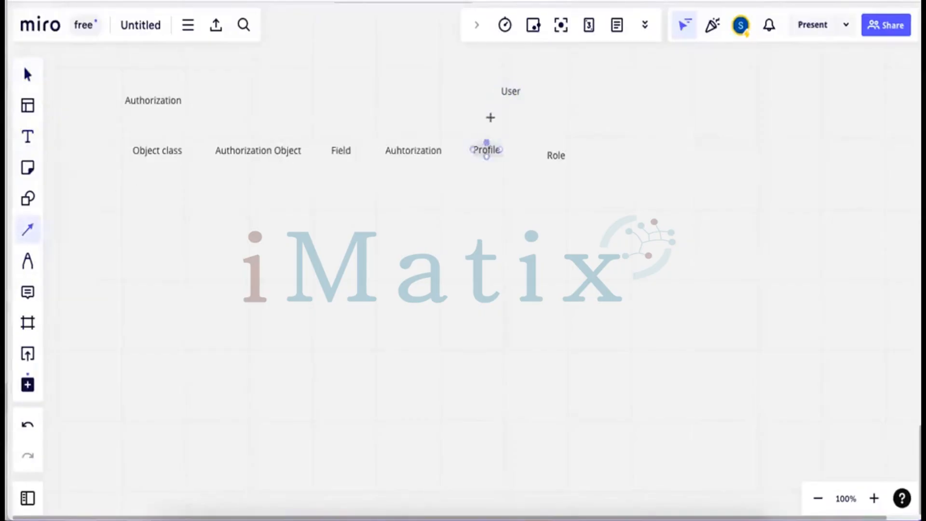
drag(490, 117, 499, 107)
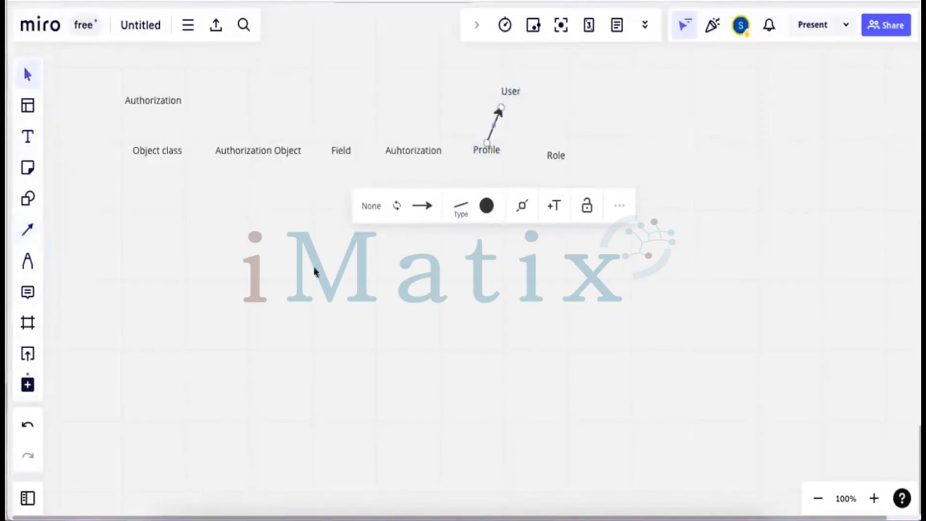
click(32, 235)
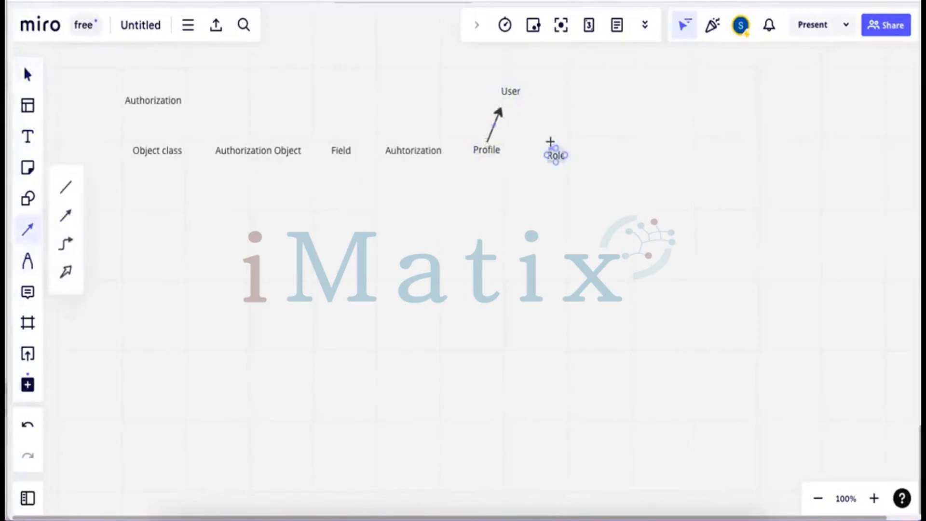
drag(550, 147, 518, 99)
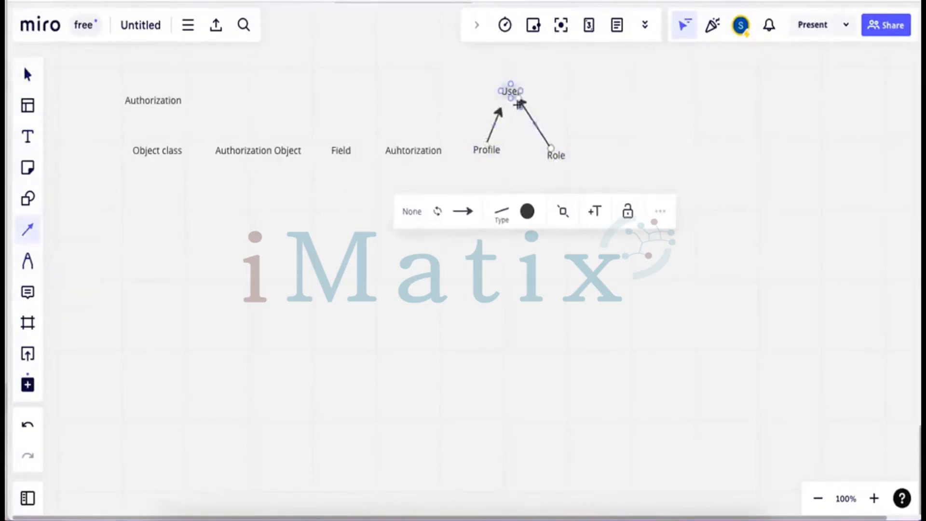
click(558, 125)
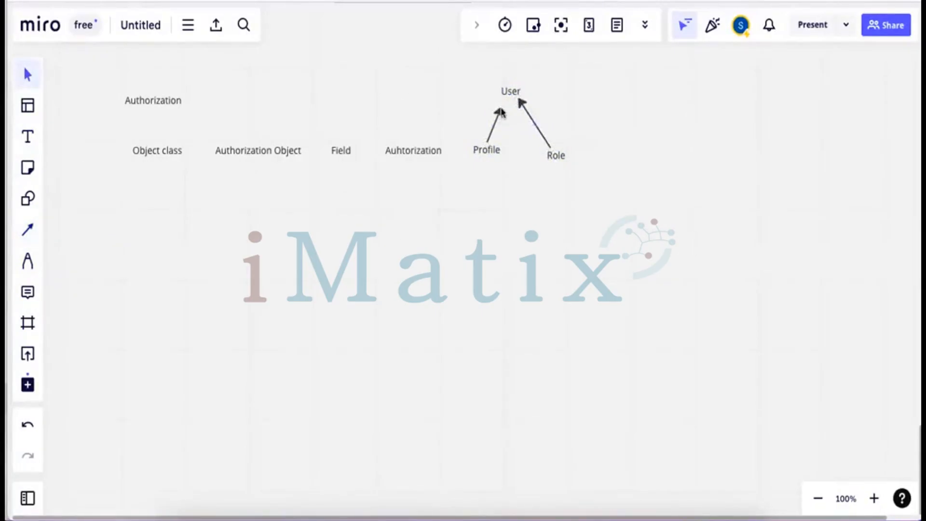
drag(501, 113, 501, 110)
click(625, 135)
Add 'Sales Order' below Authorization Object and 'SD' below Object class
click(28, 137)
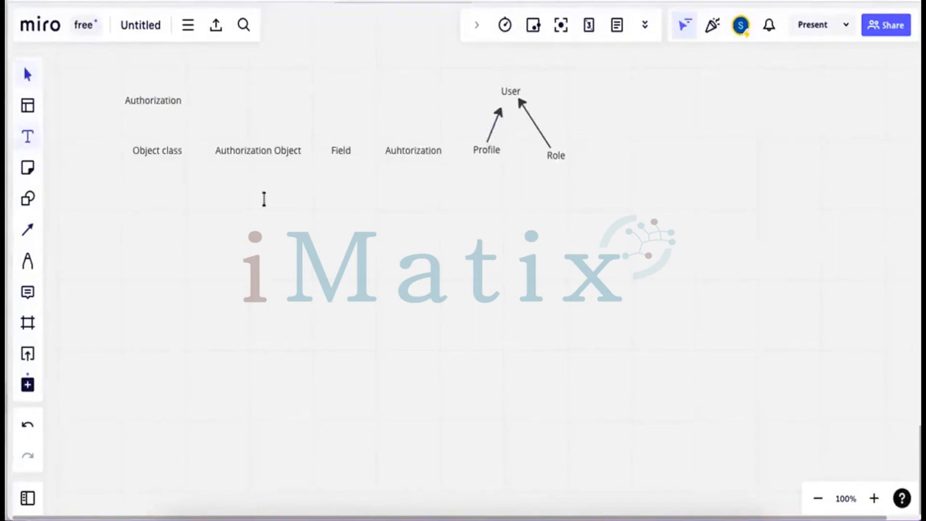
click(224, 192)
text(Sales)
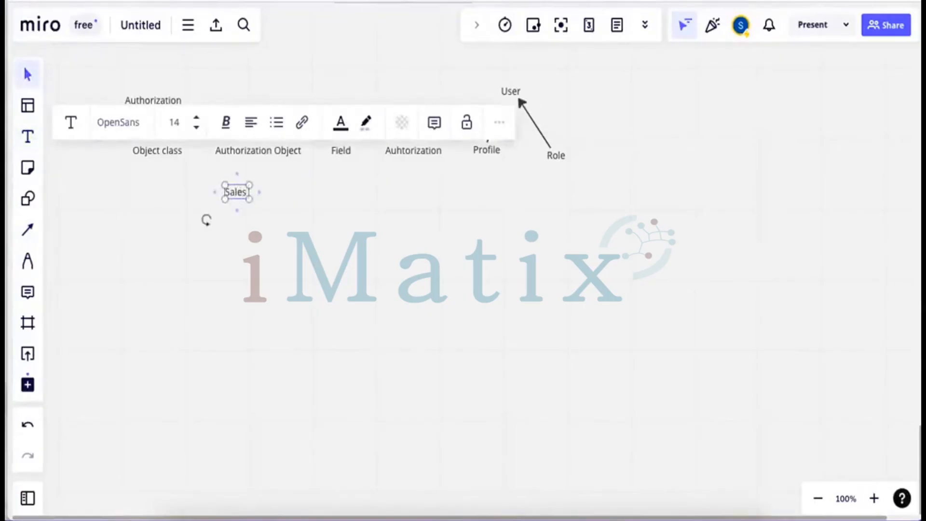
text( Order)
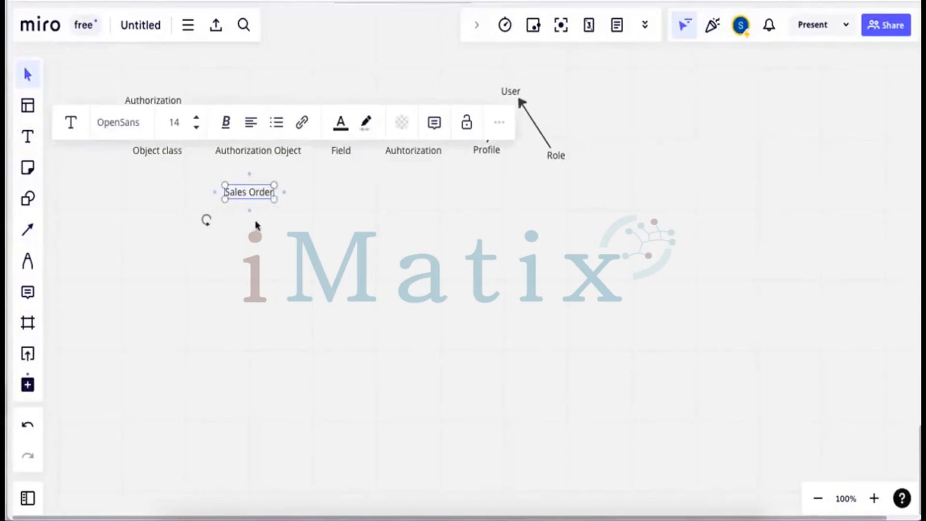
click(242, 201)
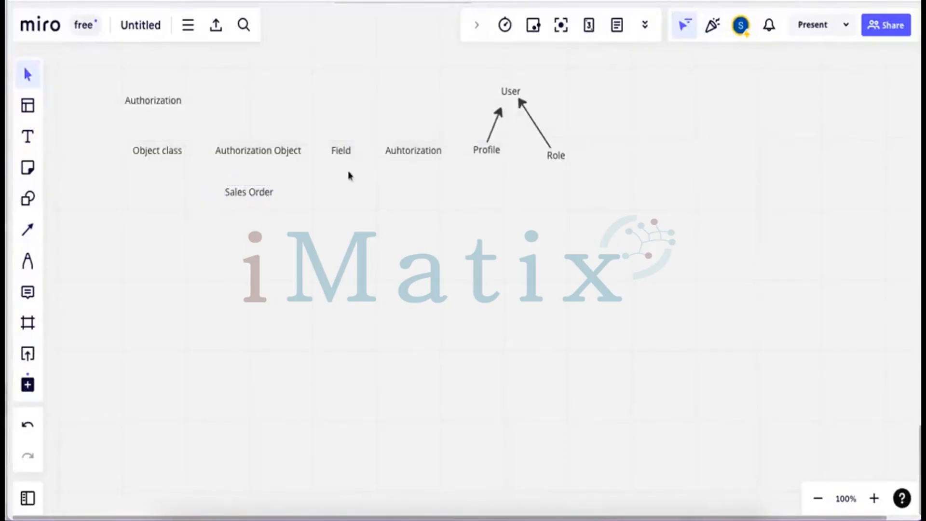
click(23, 140)
click(139, 192)
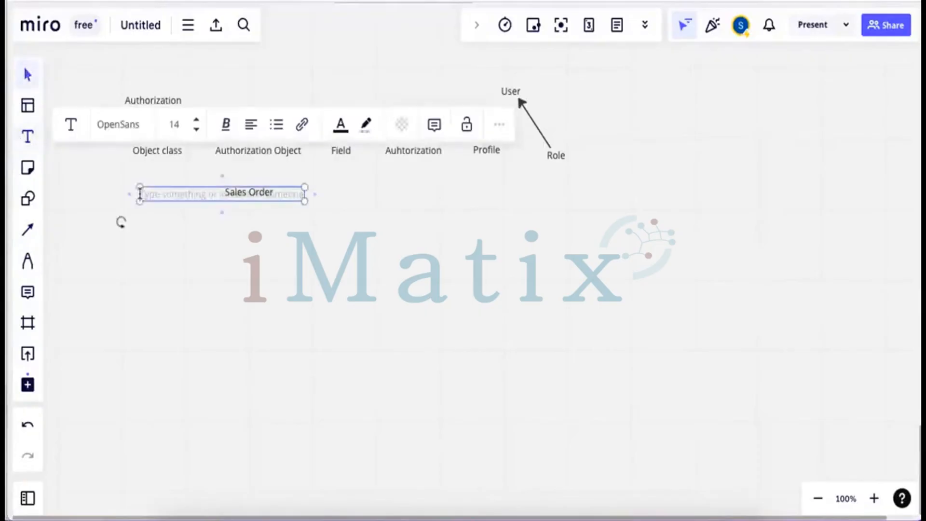
text(SD)
click(204, 235)
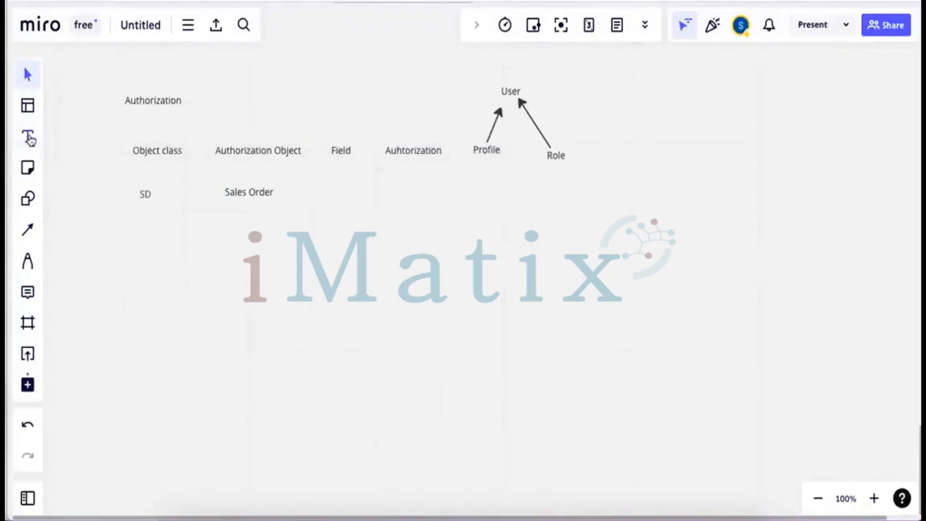
Add a two-line 'Company Code / Activity' label below Field and start a text box beside it
click(28, 136)
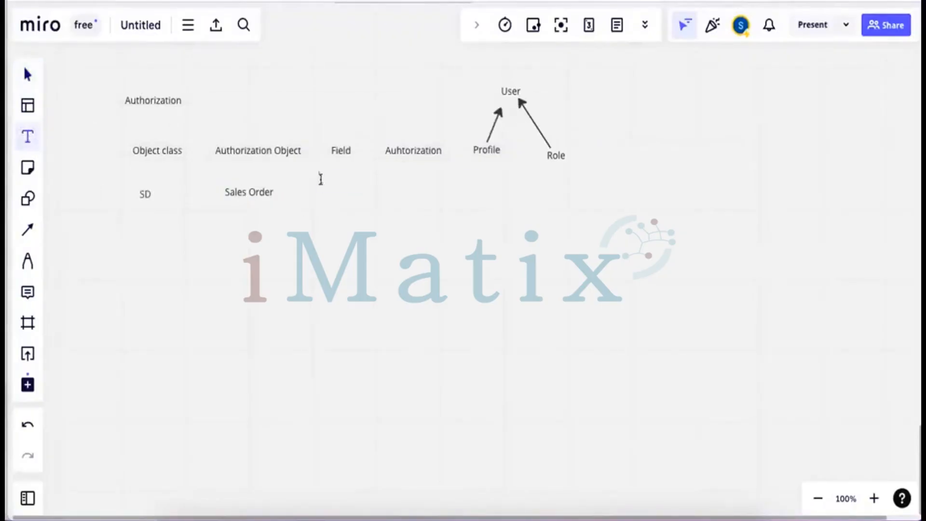
click(321, 179)
text(Comp)
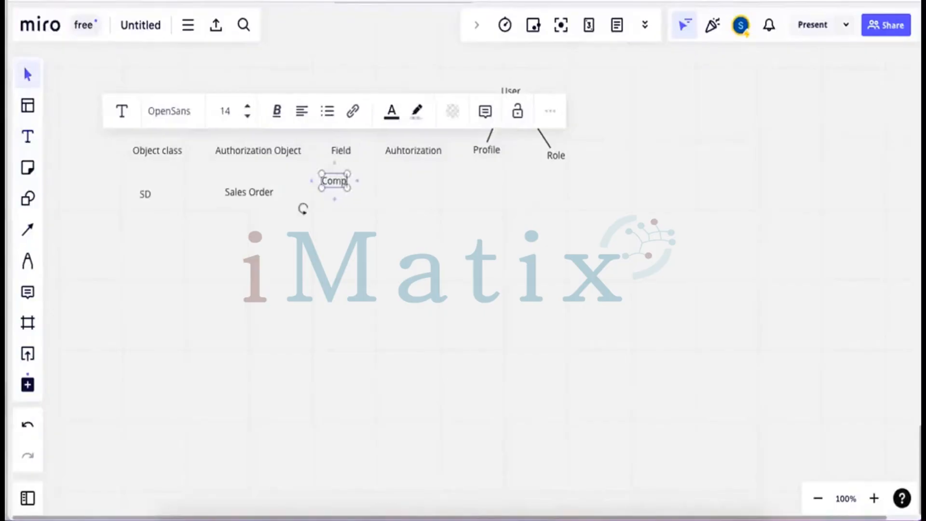
text(a)
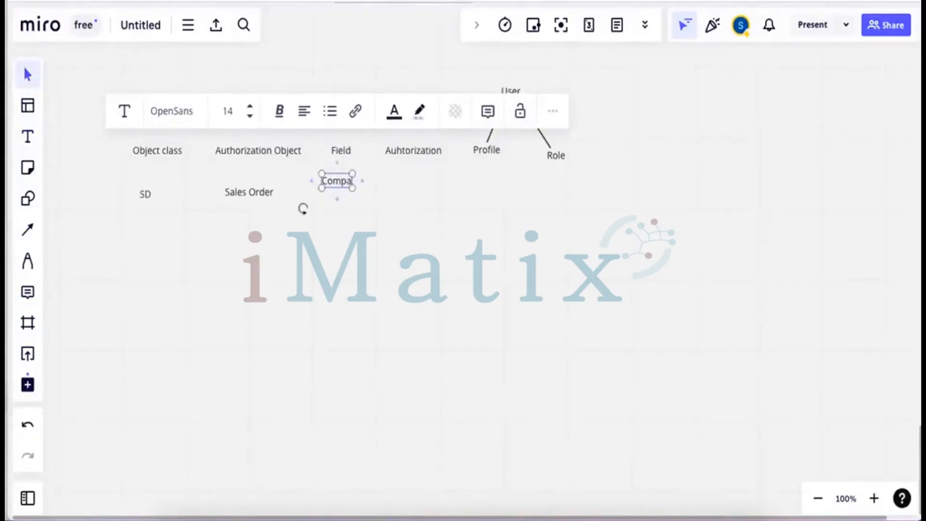
text(ny Code)
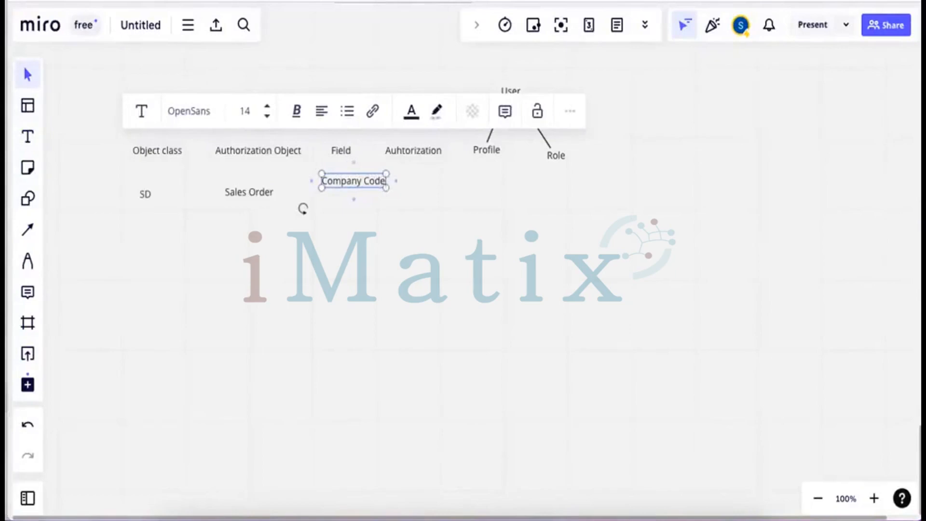
key(Return)
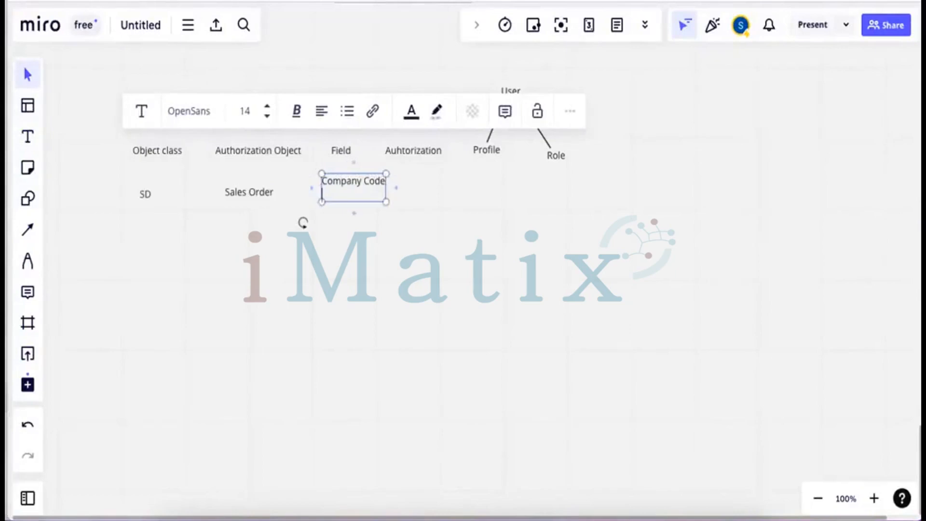
text(Activity)
click(371, 238)
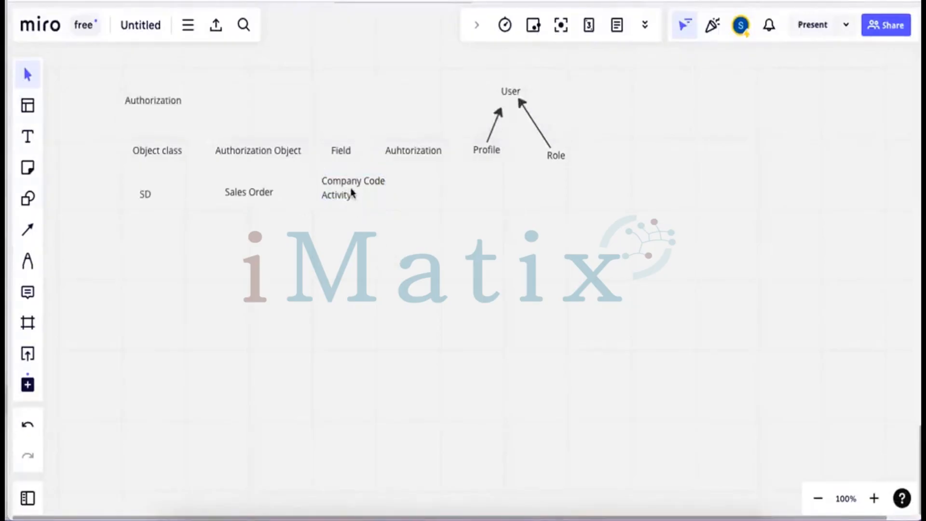
drag(352, 192, 346, 198)
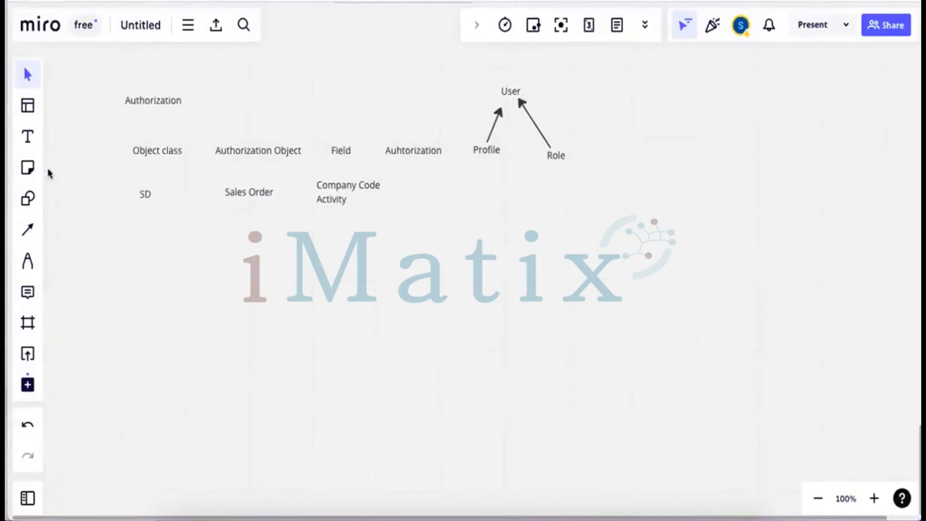
click(28, 137)
click(404, 185)
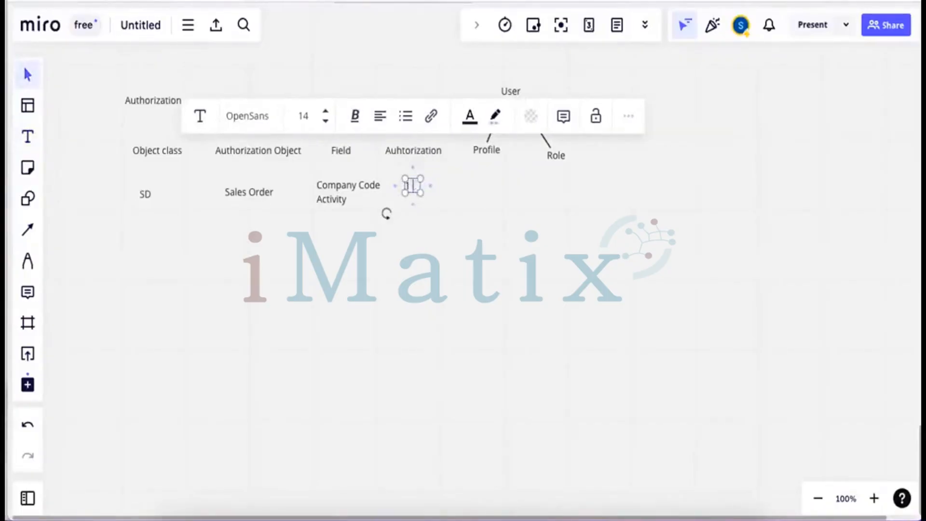
Fill the text box with '0001 (India)' and '3 (Display)' on two lines
key(ctrl+v)
text(0001)
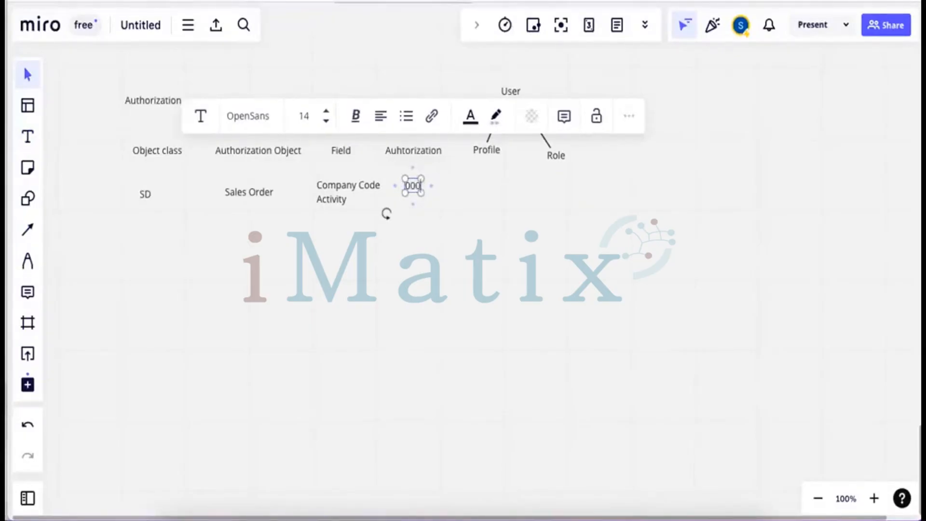
text( (Inda)
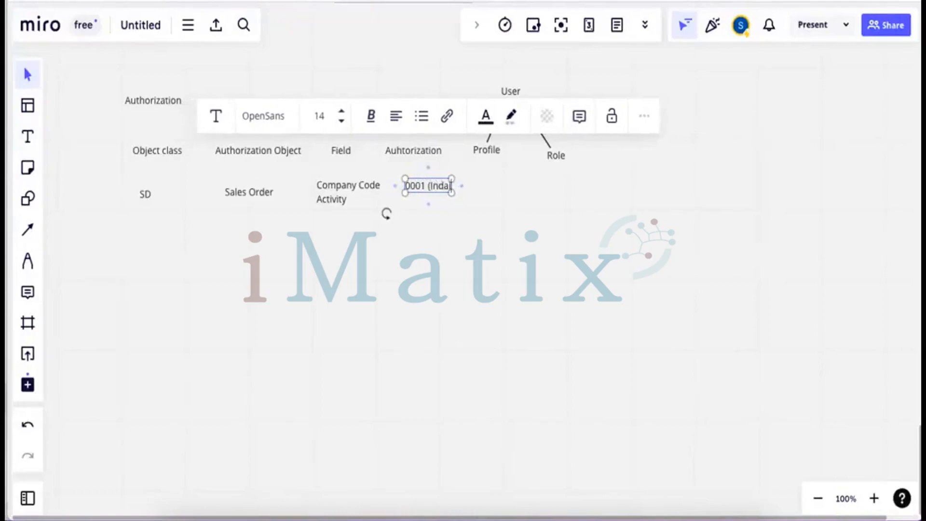
key(BackSpace)
text(ia))
key(Return)
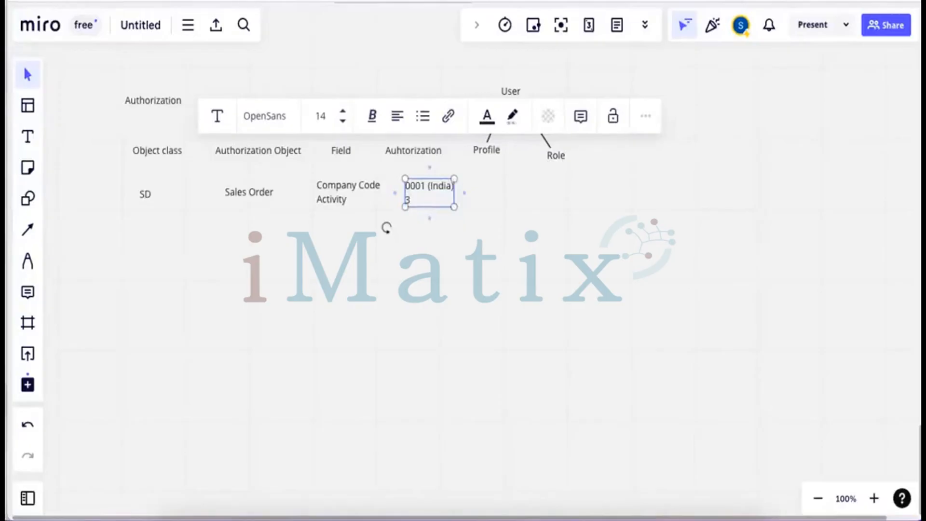
text(3 (Display)
key(Escape)
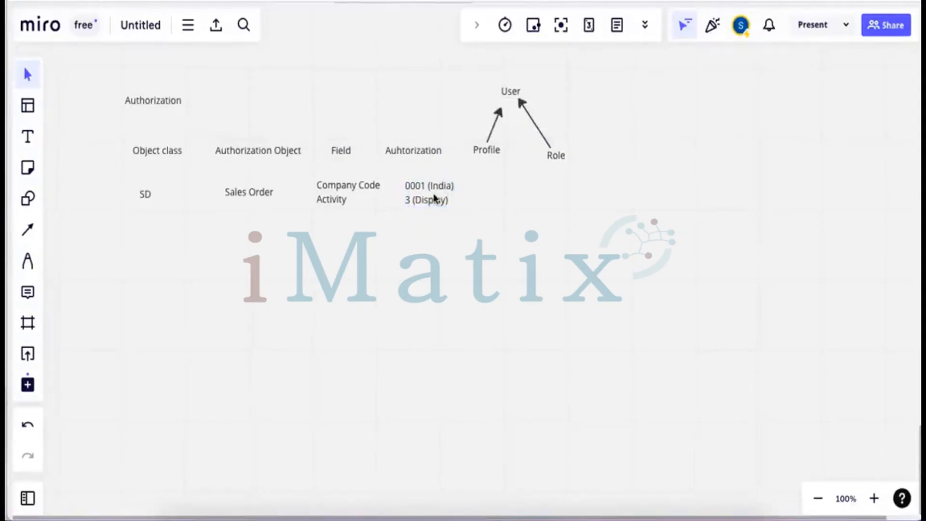
Duplicate the India entry and place the copy beneath it
click(434, 198)
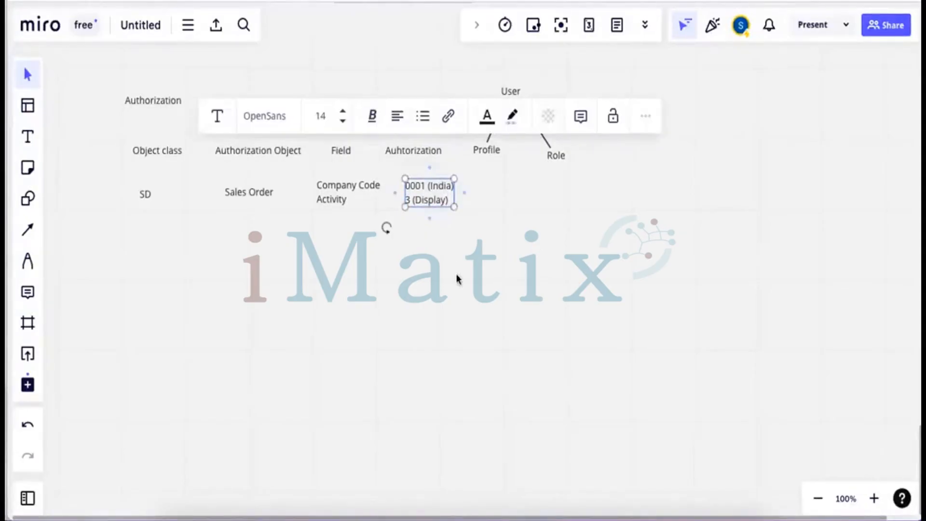
key(ctrl+c)
key(ctrl+v)
drag(462, 274, 429, 240)
Edit the copy to read '0002 (Qatar)' and '2 (Create)', widening it to fit
double_click(426, 236)
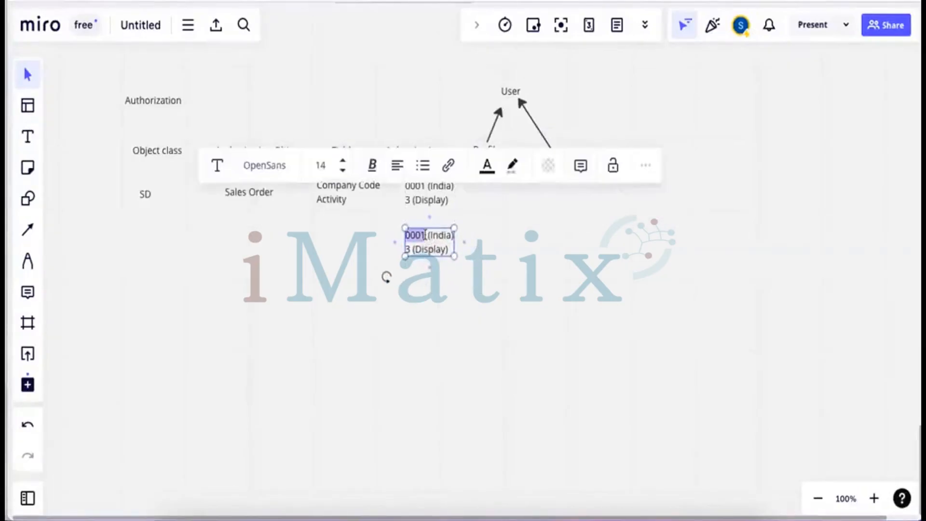
click(425, 236)
key(BackSpace)
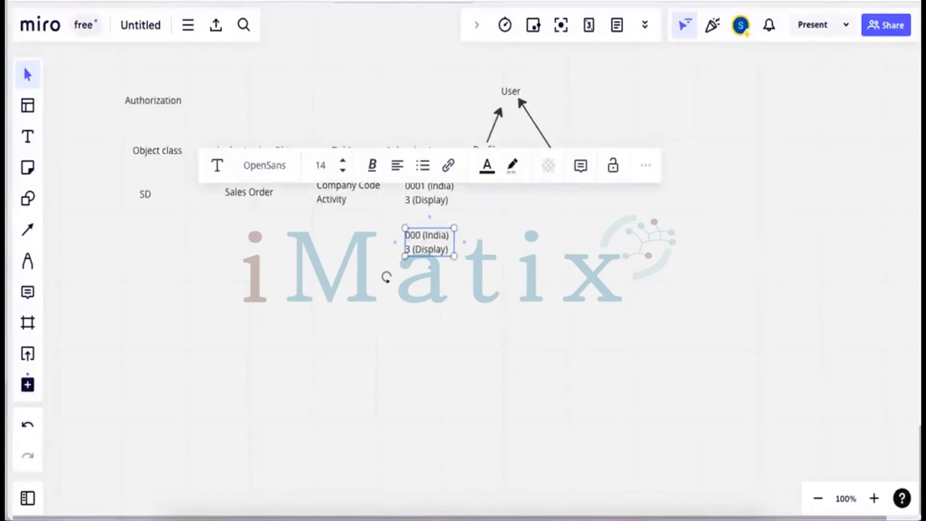
text(2)
key(BackSpace)
key(BackSpace)
key(BackSpace)
key(BackSpace)
key(BackSpace)
text(Qatar)
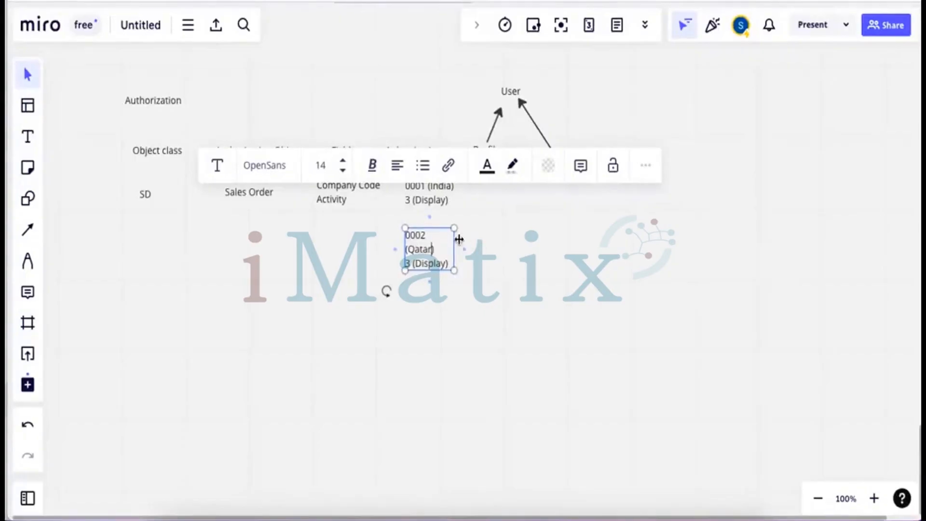
drag(455, 240, 483, 240)
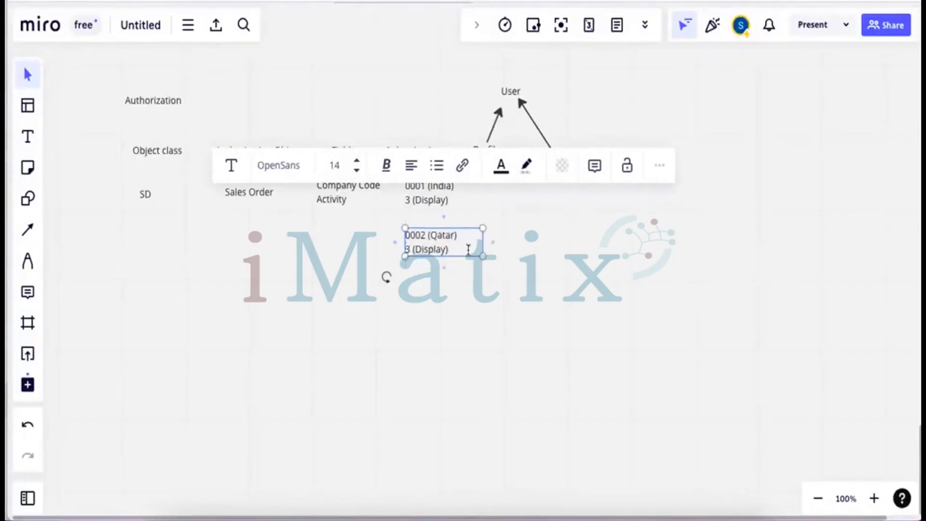
click(412, 249)
key(BackSpace)
key(BackSpace)
text(2)
drag(446, 249, 418, 248)
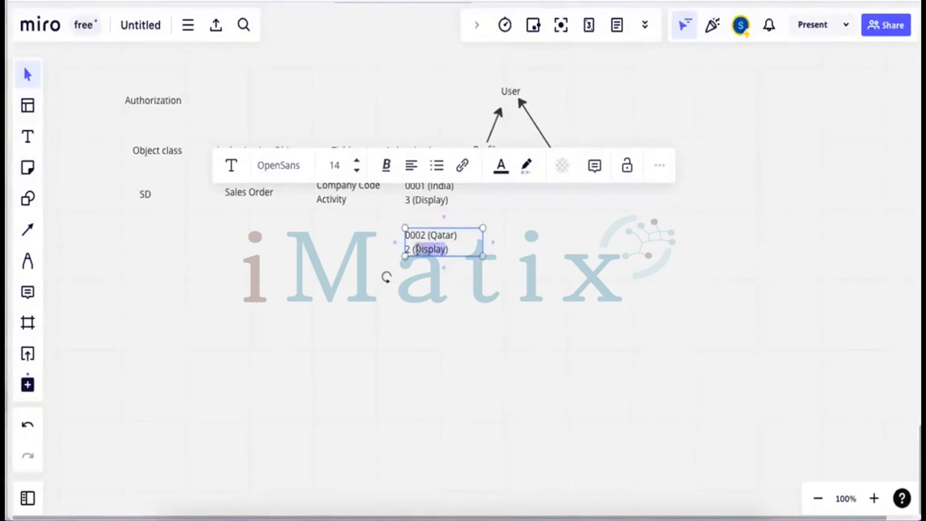
text(Create)
click(519, 268)
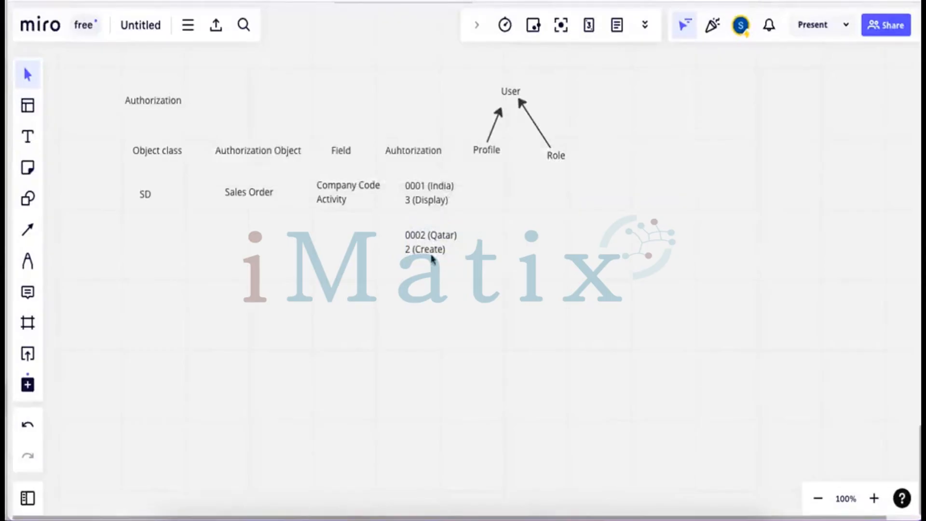
Try the Text, Shape, Frame and Pen tools on the board
click(28, 137)
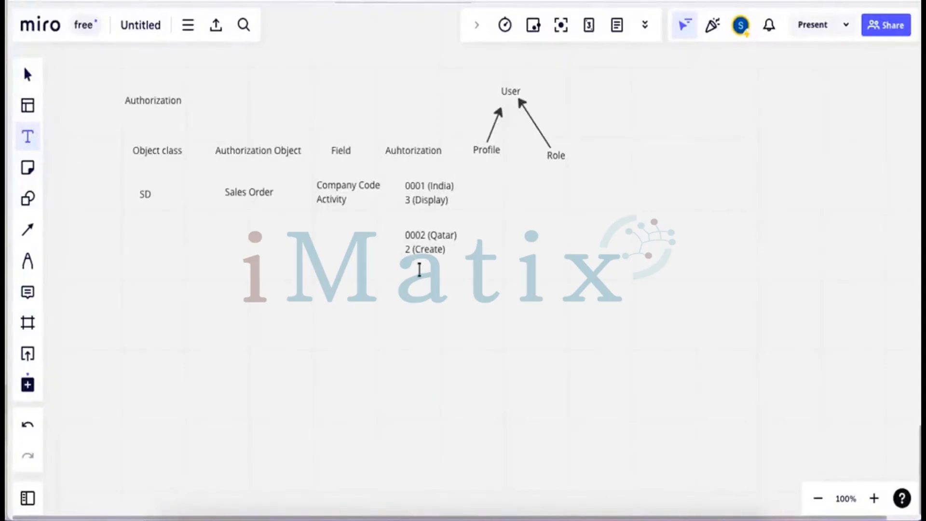
click(436, 235)
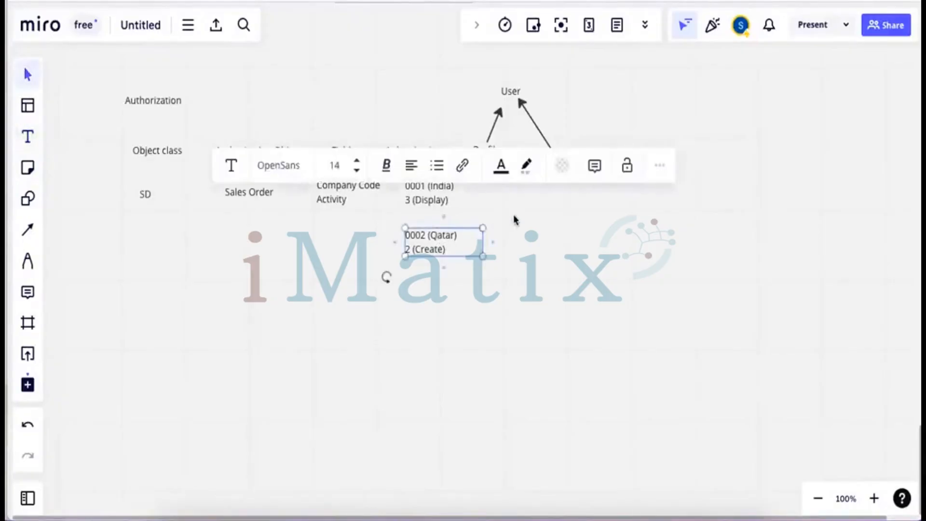
click(515, 219)
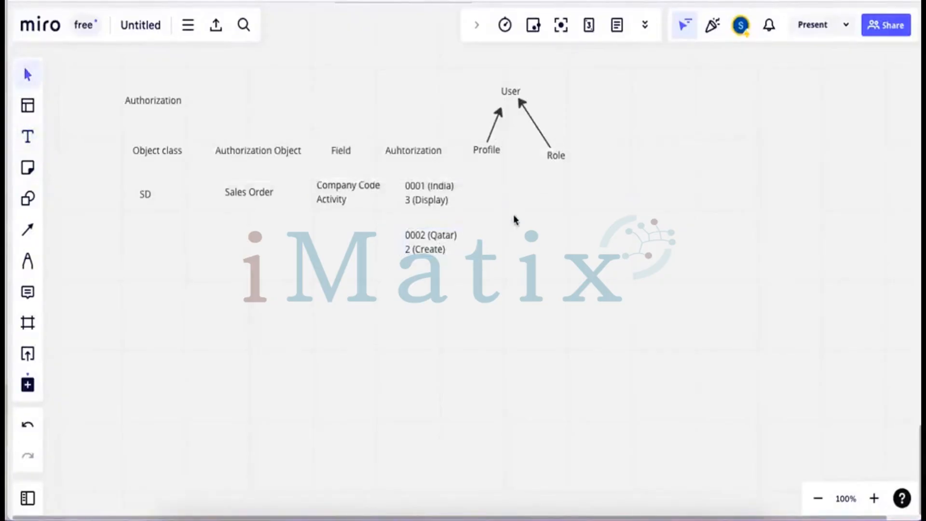
click(34, 138)
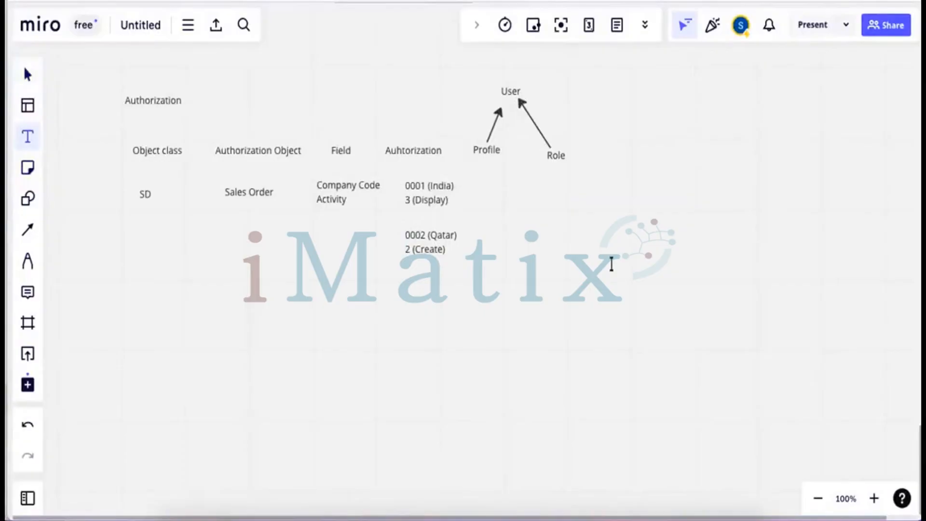
key(s)
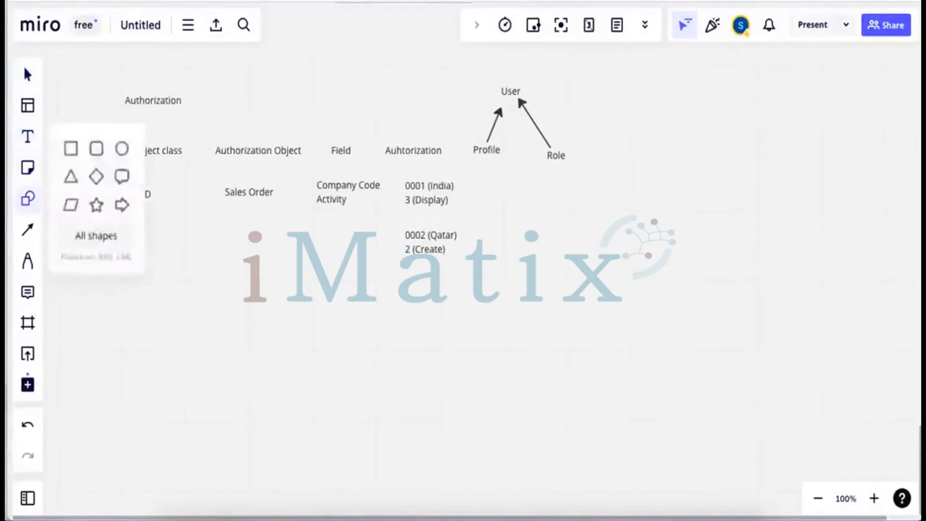
key(f)
click(563, 303)
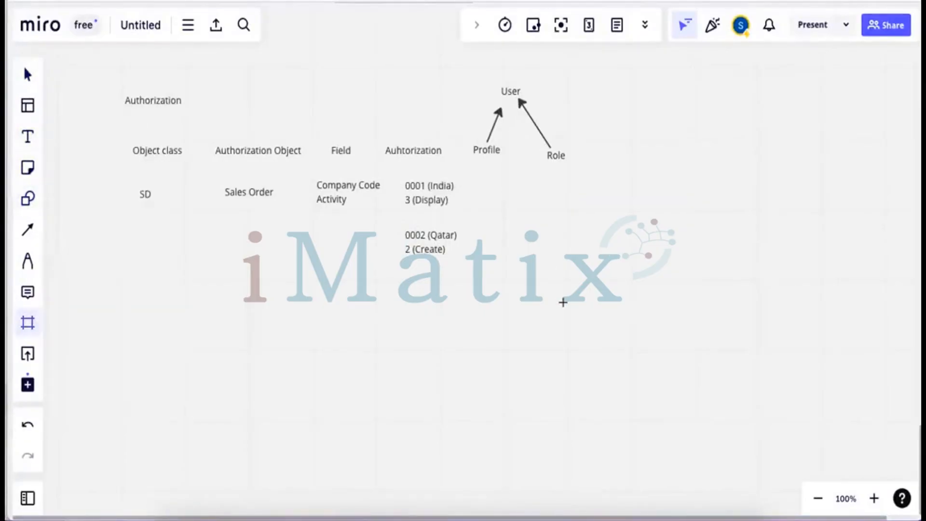
key(p)
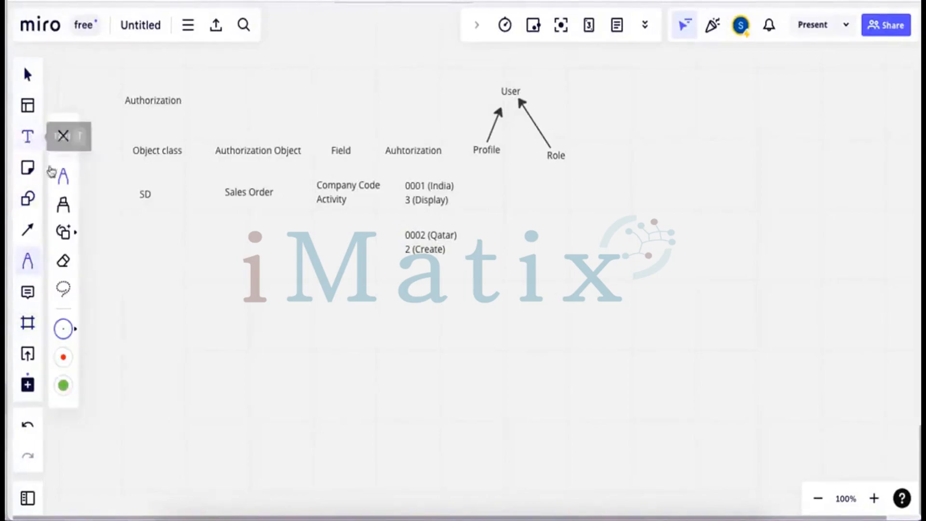
click(29, 138)
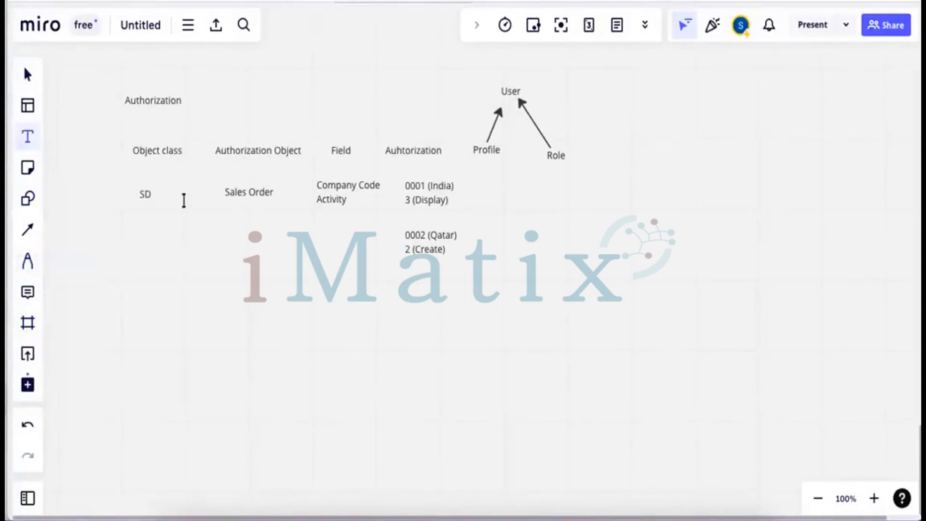
Paste the copied 0001 (India) / 3 (Display) entry onto the board
right_click(187, 254)
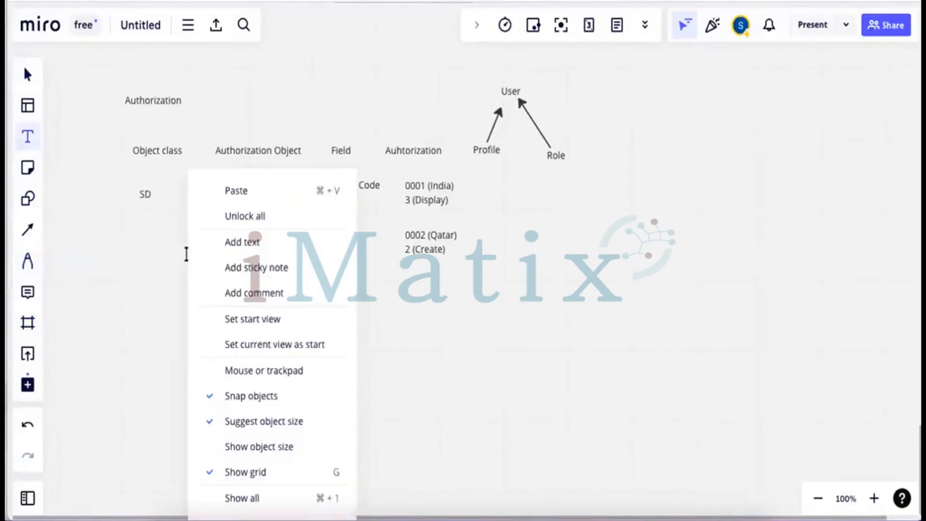
click(246, 194)
click(589, 208)
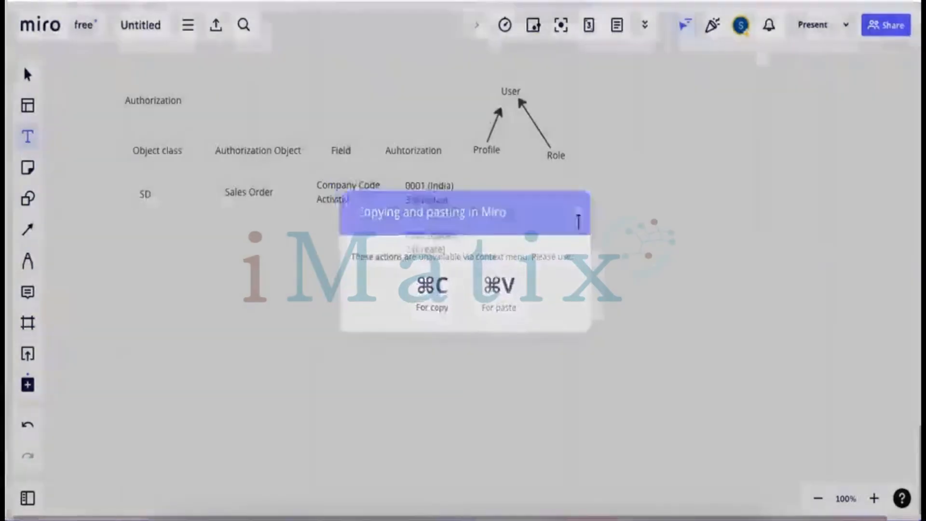
key(ctrl+v)
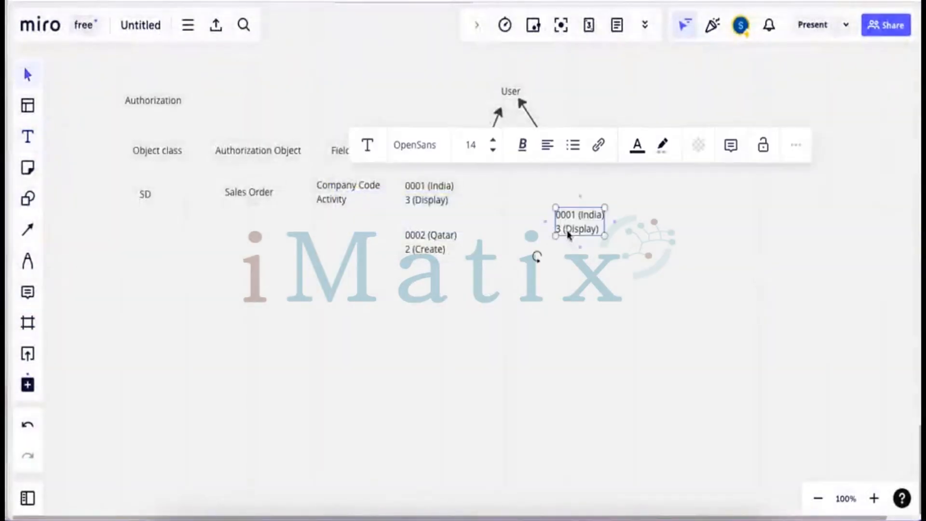
drag(573, 232, 535, 215)
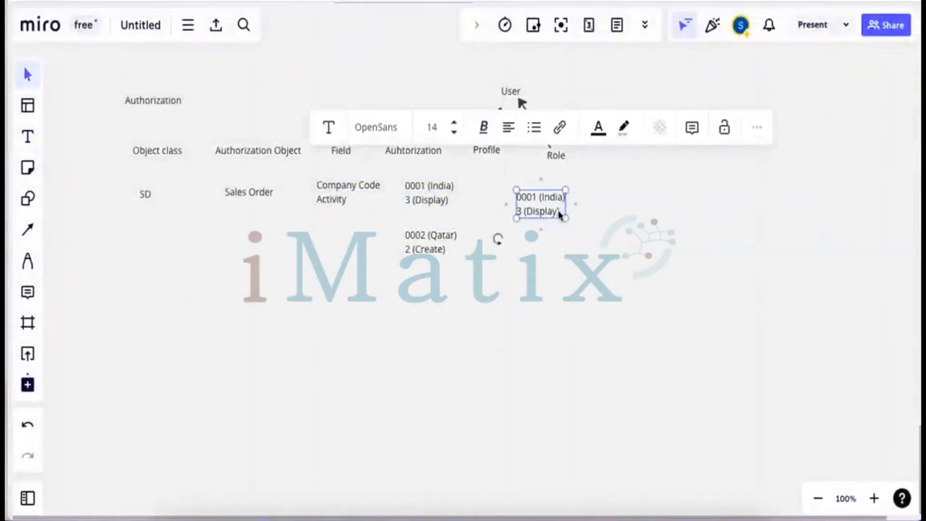
click(558, 210)
key(BackSpace)
key(BackSpace)
key(BackSpace)
key(BackSpace)
key(BackSpace)
key(BackSpace)
key(BackSpace)
key(BackSpace)
key(BackSpace)
key(BackSpace)
key(BackSpace)
key(BackSpace)
key(BackSpace)
key(BackSpace)
key(BackSpace)
key(BackSpace)
key(BackSpace)
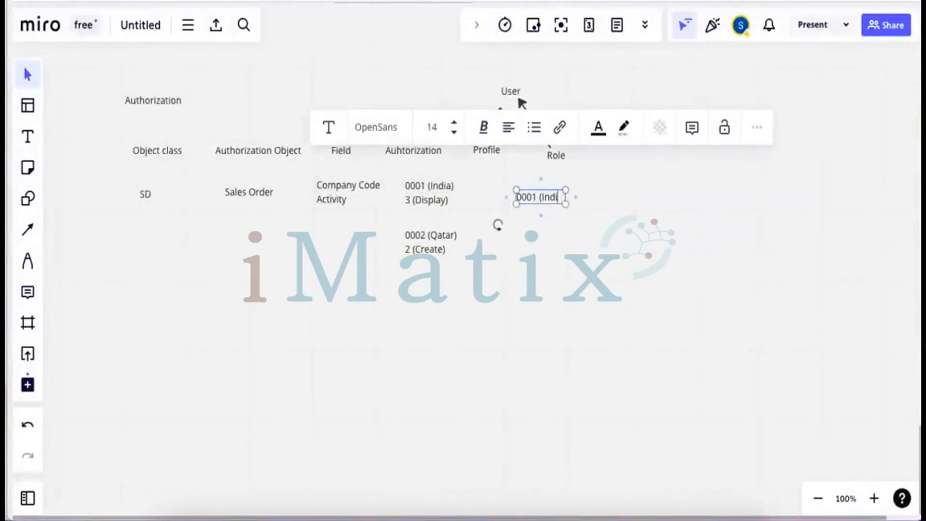
key(BackSpace)
key(BackSpace)
key(BackSpace)
key(BackSpace)
key(BackSpace)
key(BackSpace)
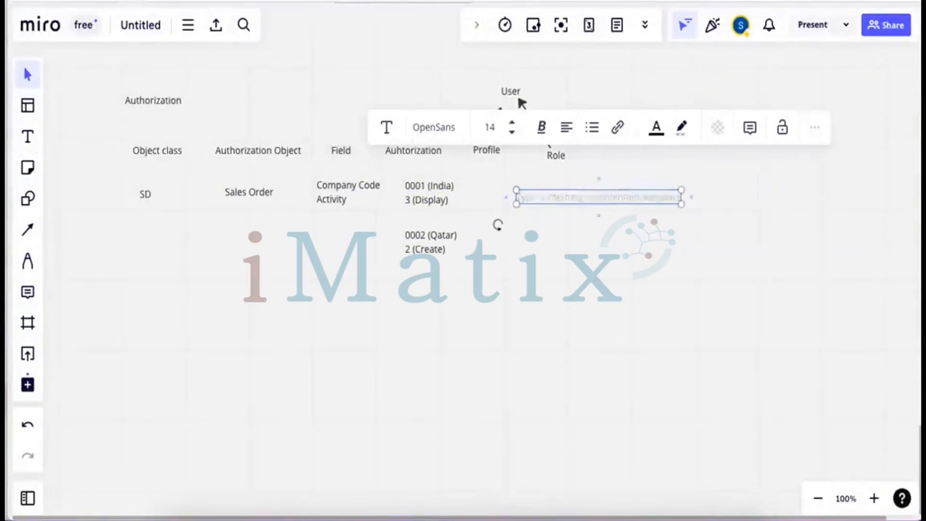
text(P)
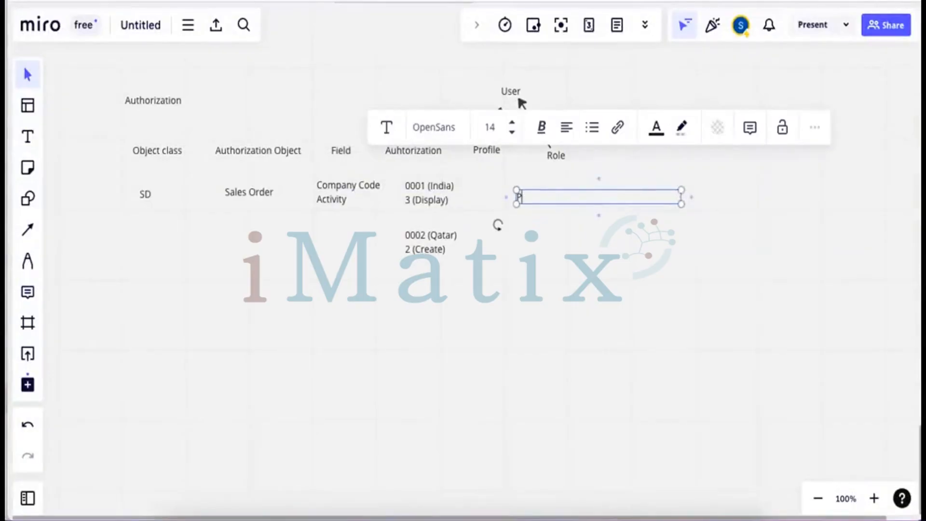
text(rof)
click(544, 217)
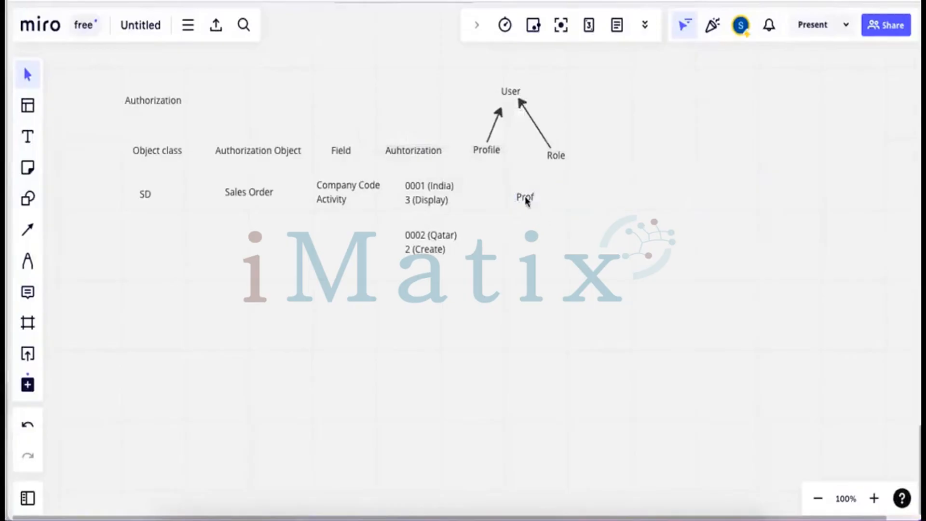
drag(526, 201, 506, 203)
click(29, 137)
click(536, 198)
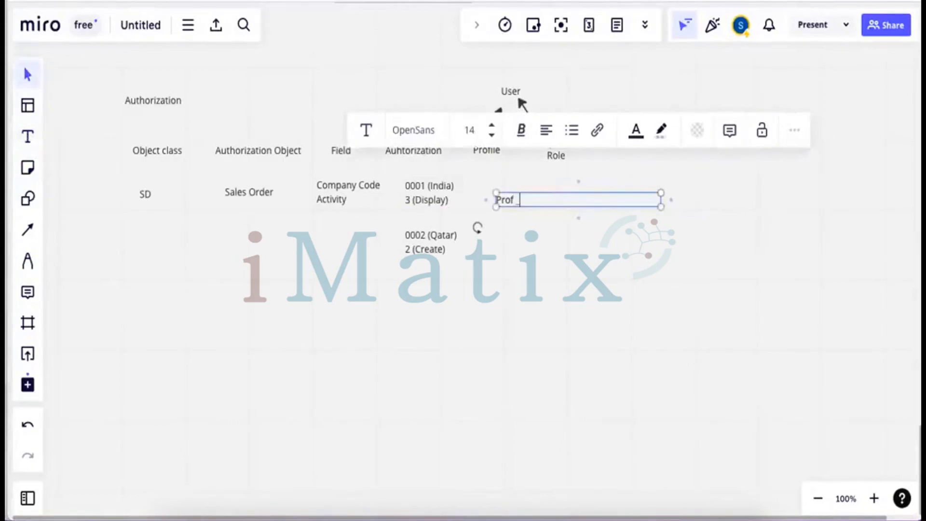
text(+ Menu item = Role)
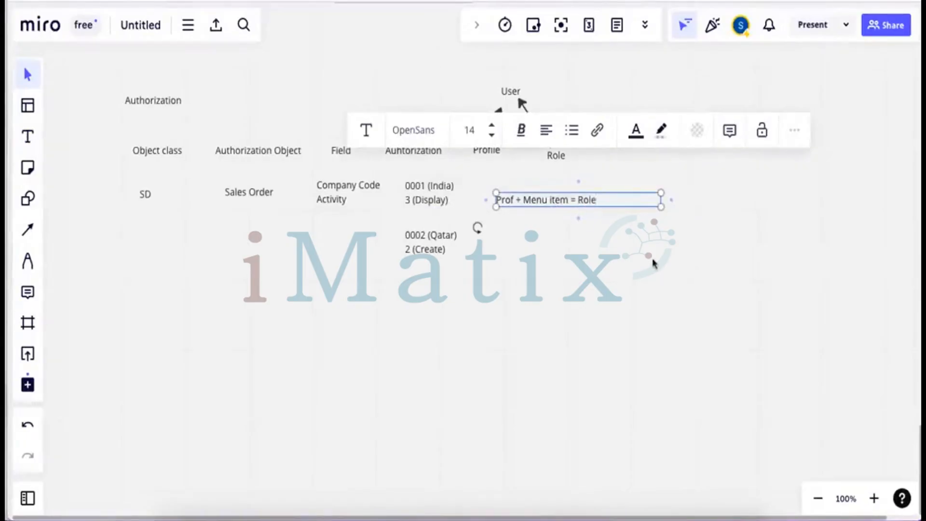
click(652, 264)
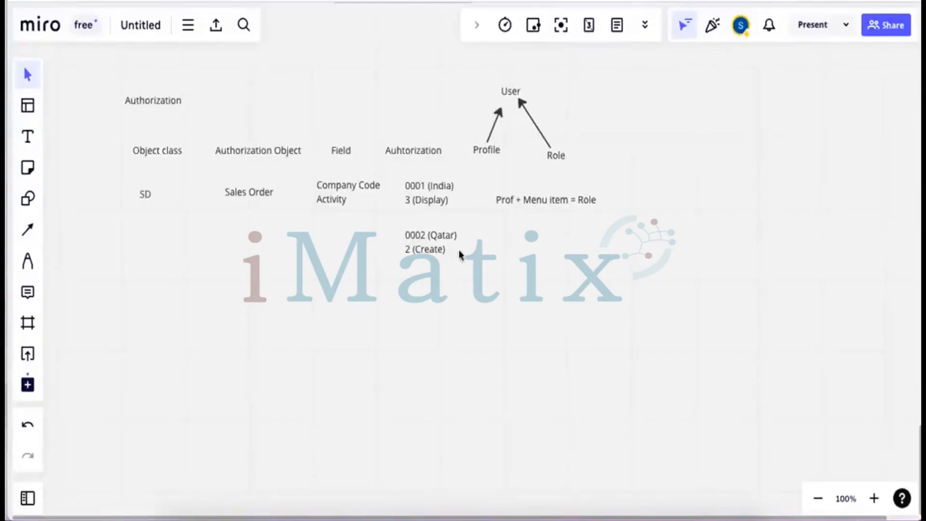
Paste another 0001 (India) / 3 (Display) copy below Sales Order and select its text
click(27, 136)
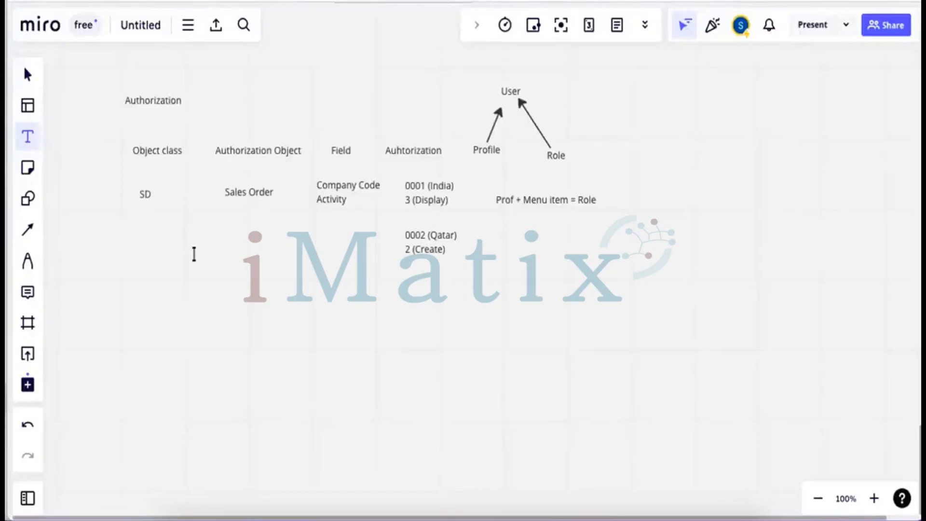
right_click(218, 241)
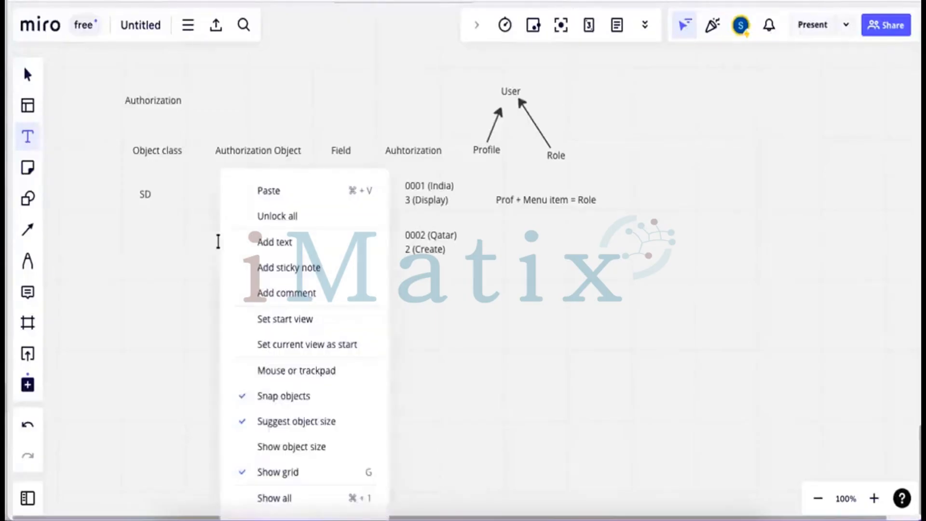
click(270, 250)
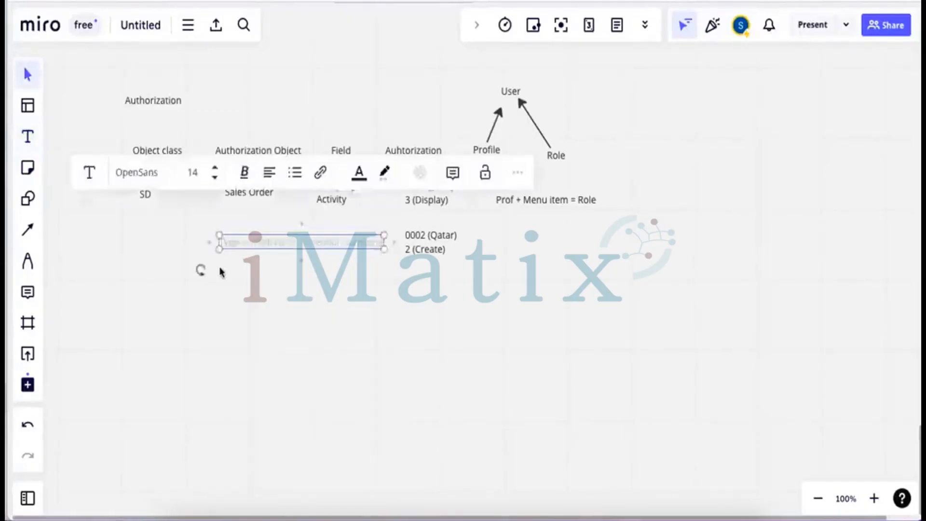
click(257, 253)
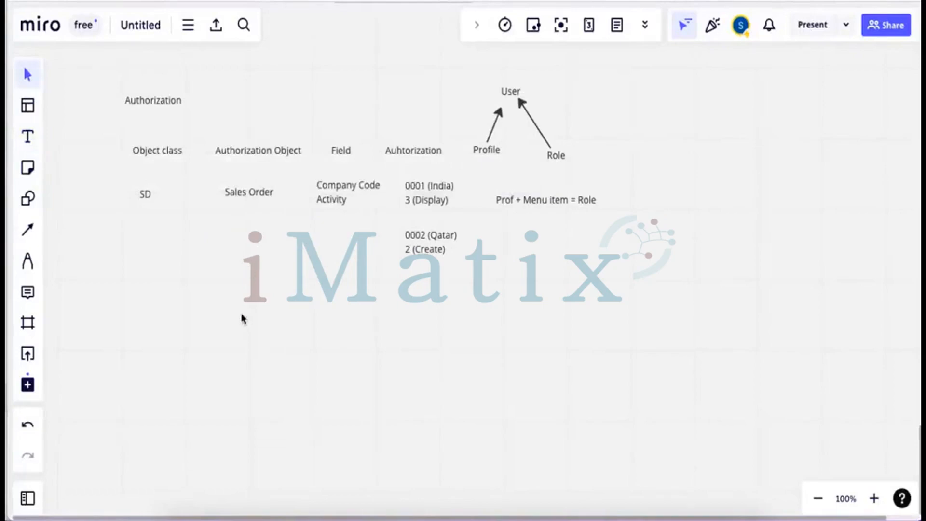
click(29, 138)
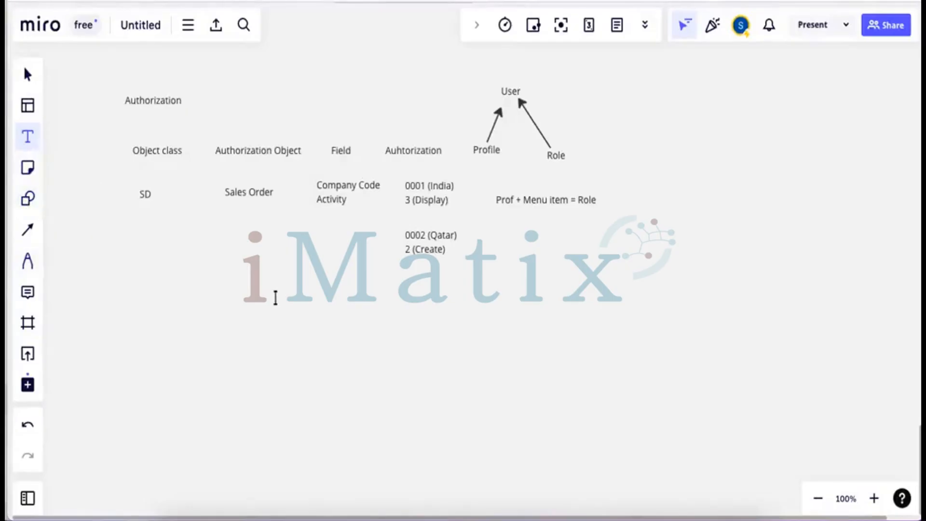
key(ctrl+v)
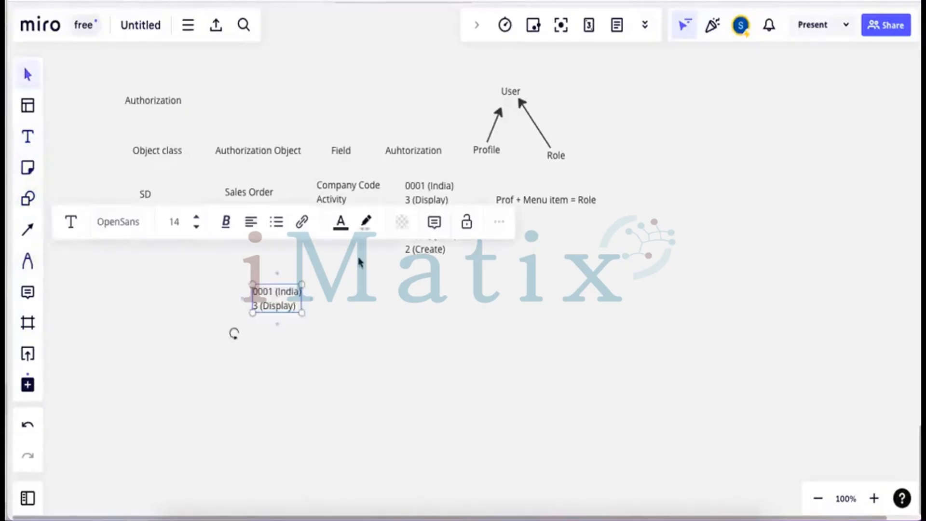
double_click(295, 306)
Retype it as 'Roles and Profiles created by PFCG Tcode', widened to one line, moved left
text(R)
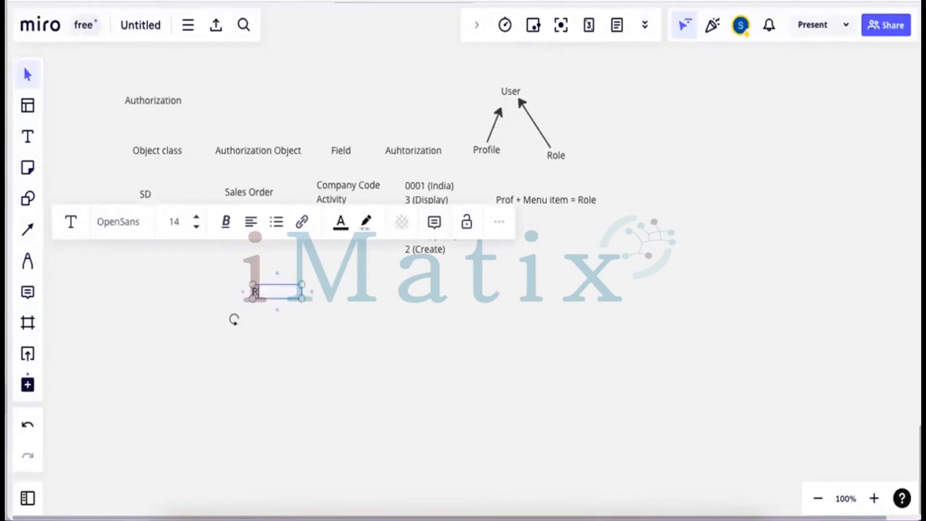
text(oles and Pro)
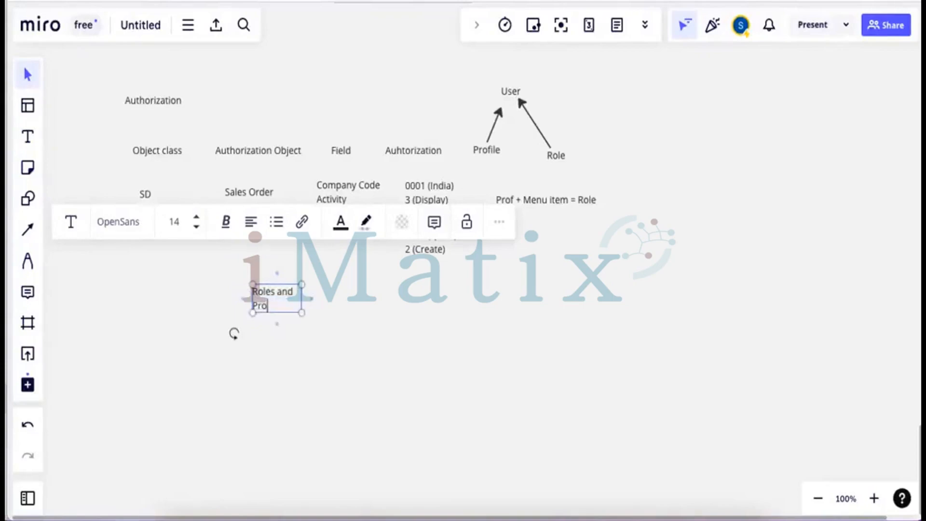
text(files created by )
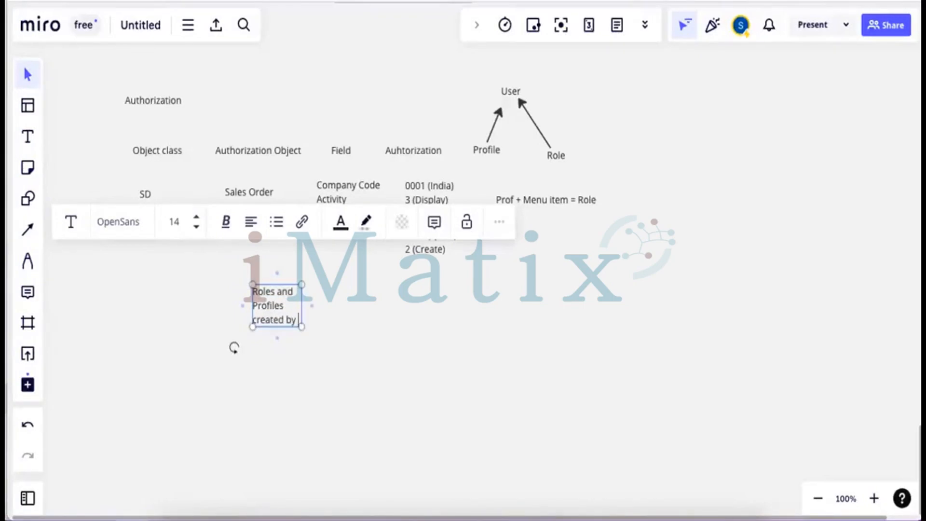
text(PFCG)
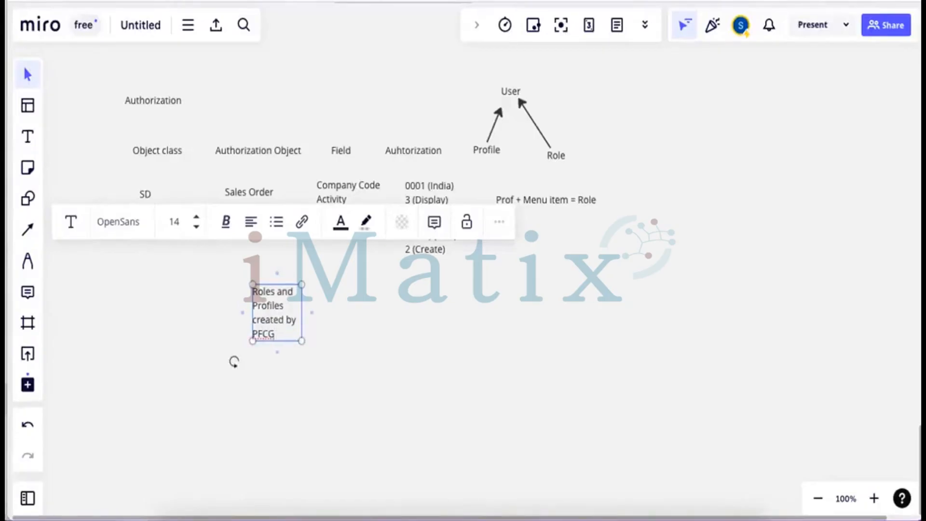
text( Tcode)
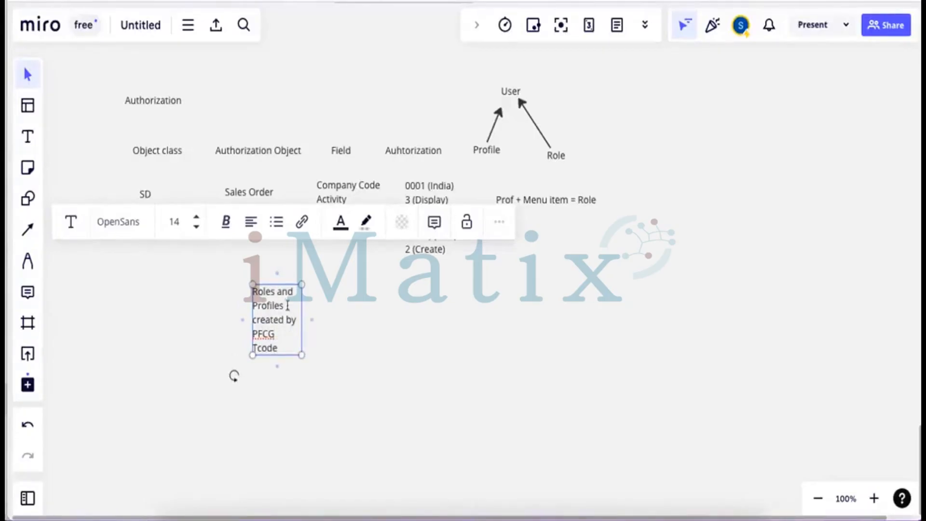
drag(302, 306, 433, 291)
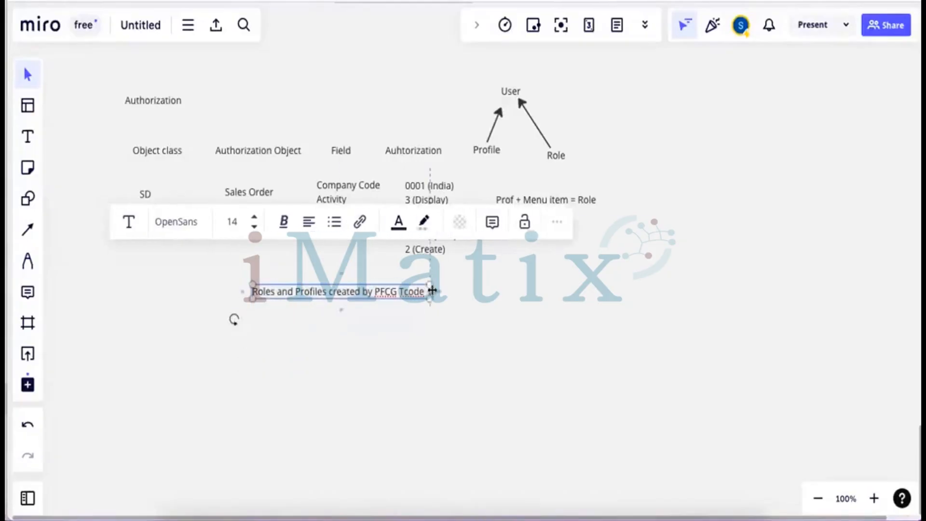
click(376, 300)
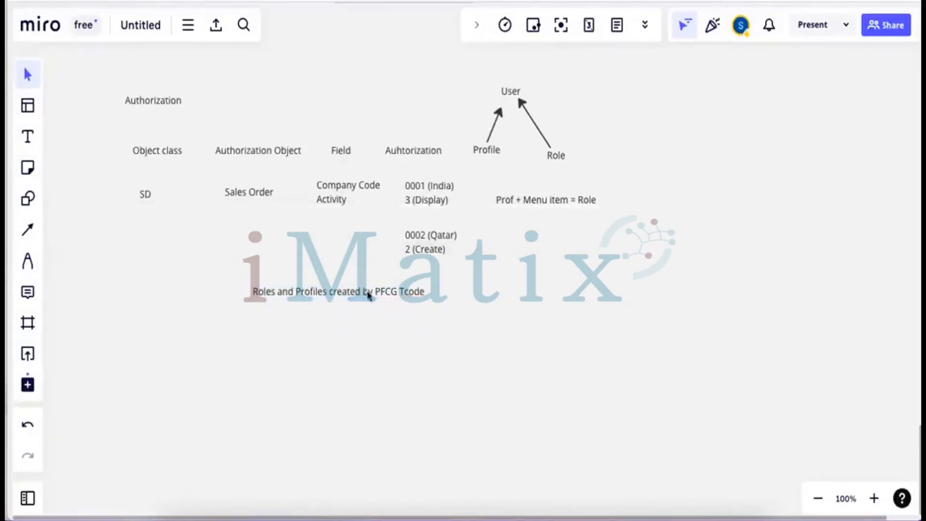
drag(368, 295, 265, 311)
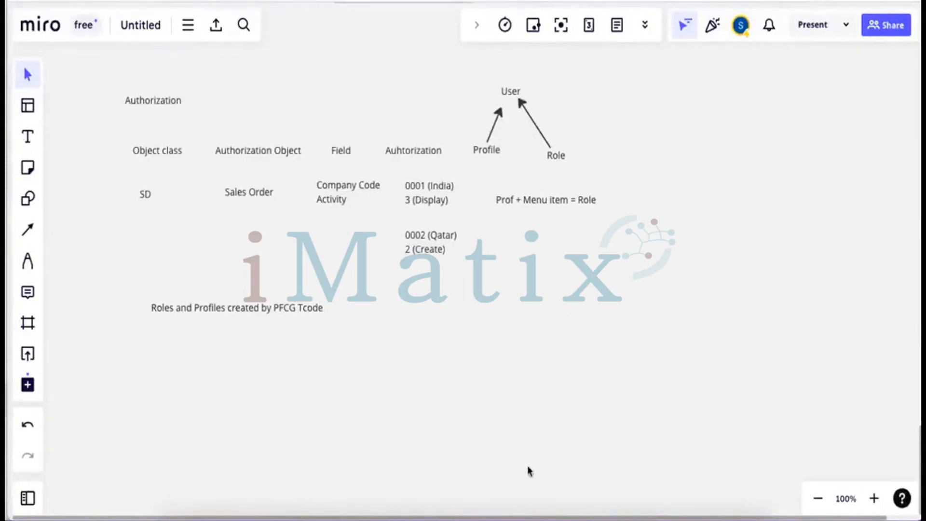
In SAP, return to Easy Access and start creating the single role TESTROLE
click(548, 492)
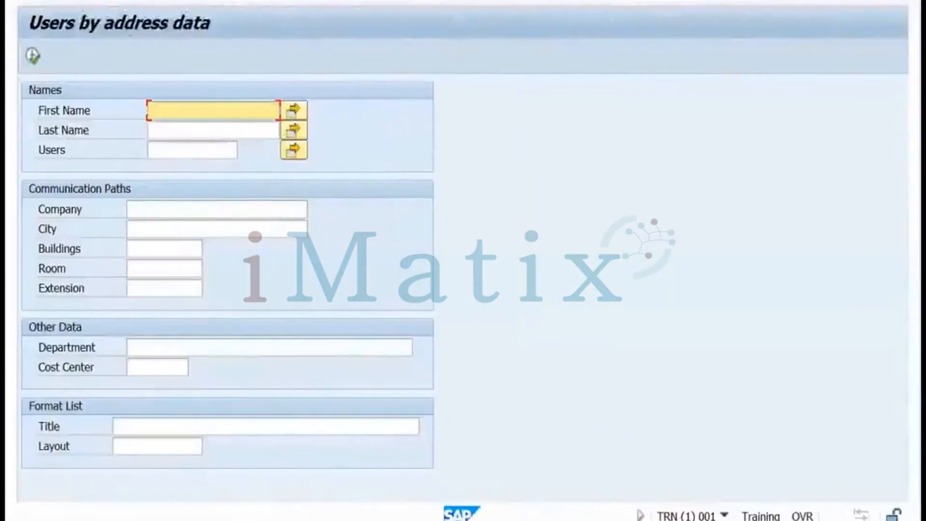
key(F3)
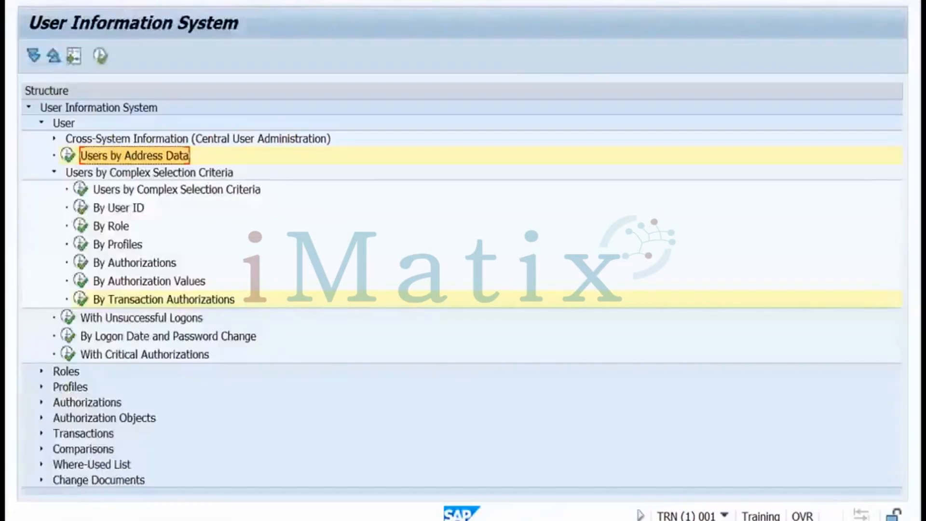
key(F3)
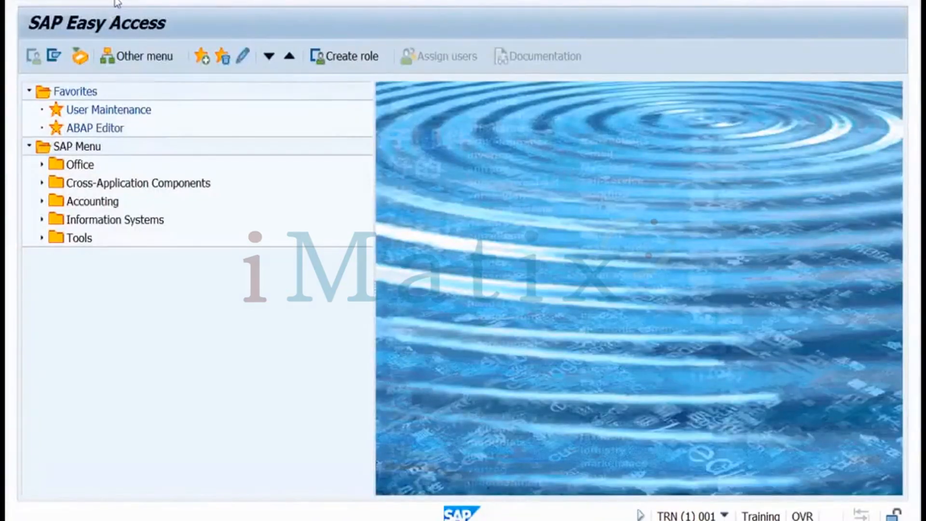
click(344, 56)
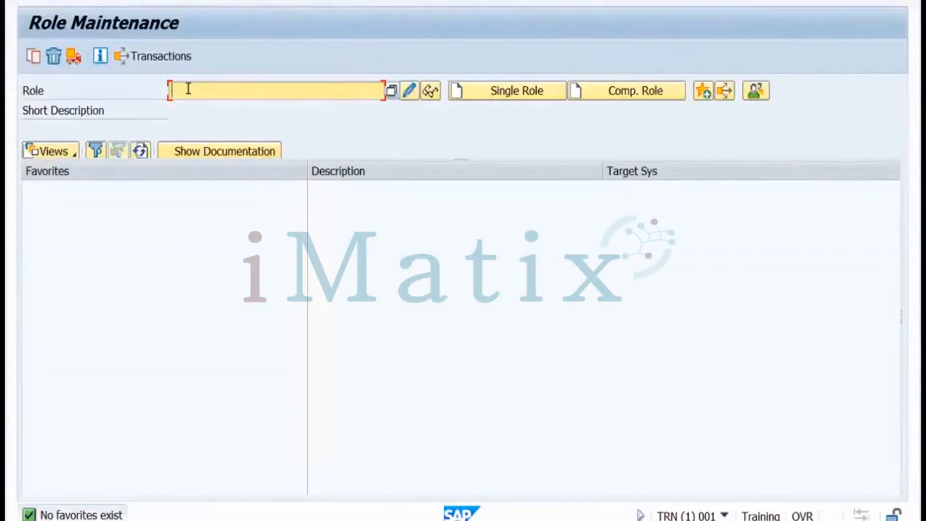
text(testrole)
click(491, 98)
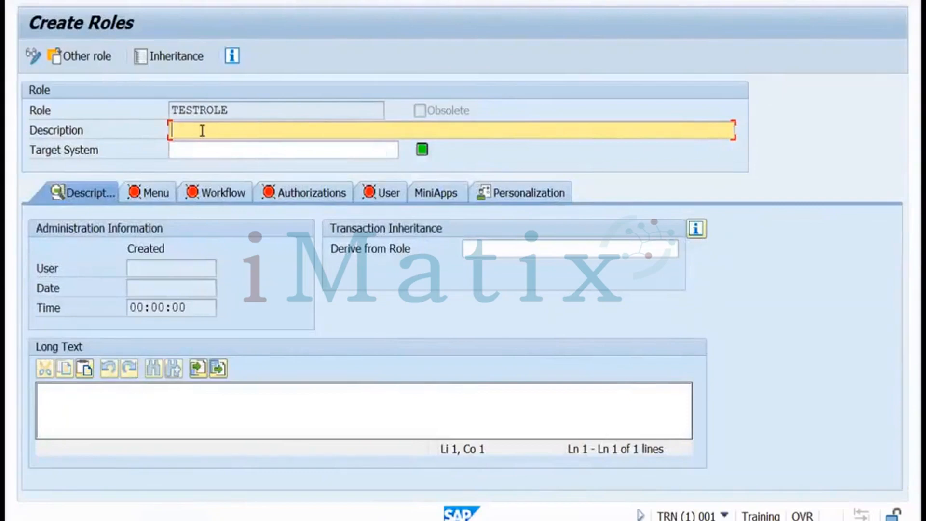
Give TESTROLE the description 'Role', save it, and browse the menu's Transaction entry options
text(Role)
click(154, 198)
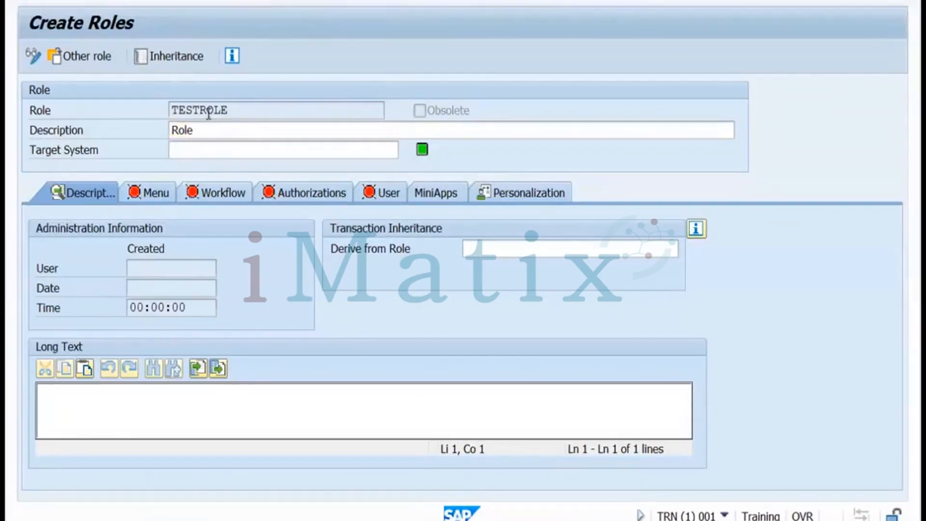
click(155, 190)
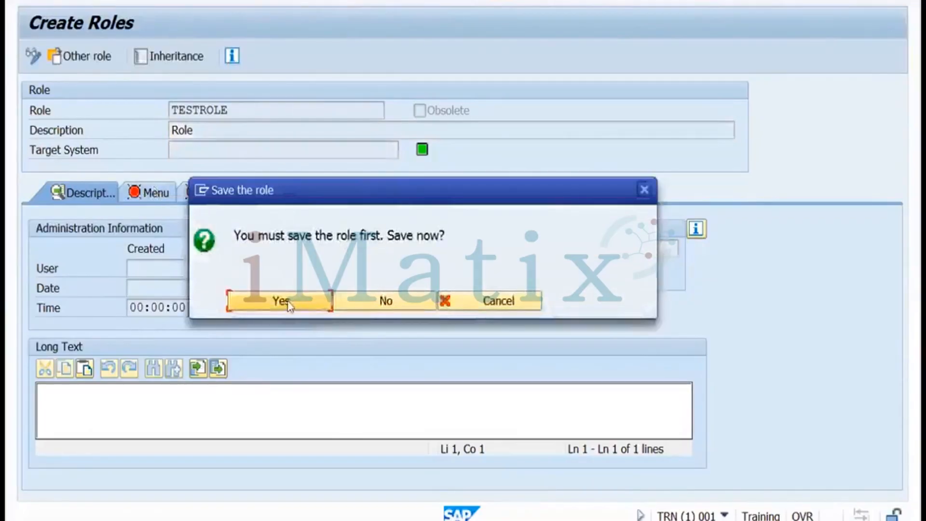
click(288, 304)
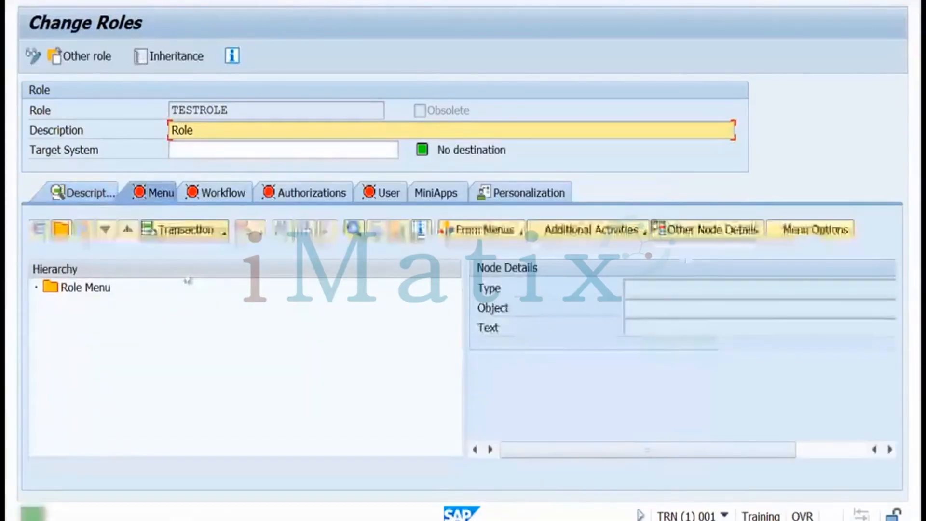
click(224, 233)
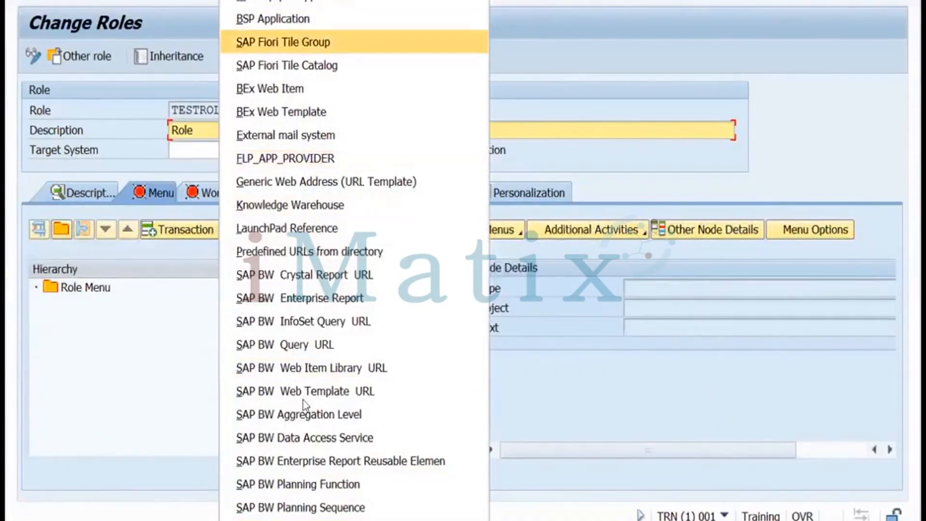
scroll(354, 516, down, 1)
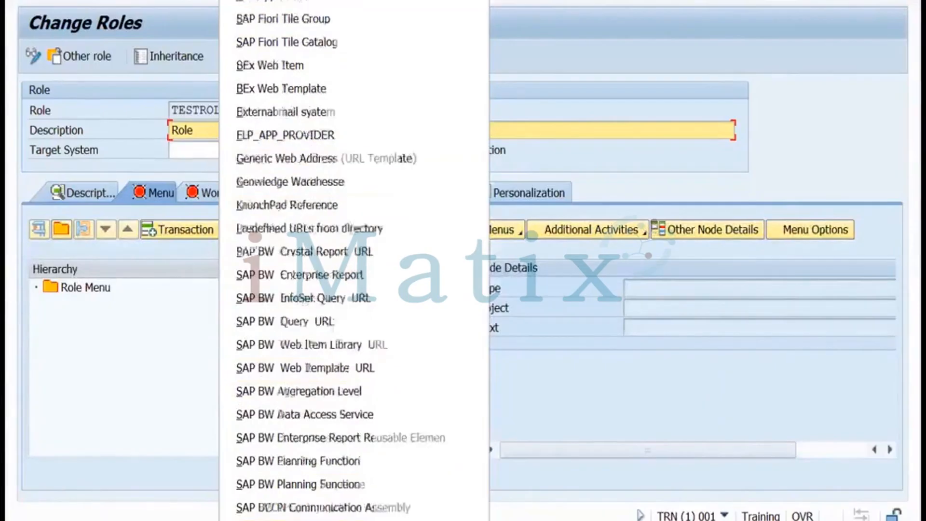
scroll(354, 516, down, 4)
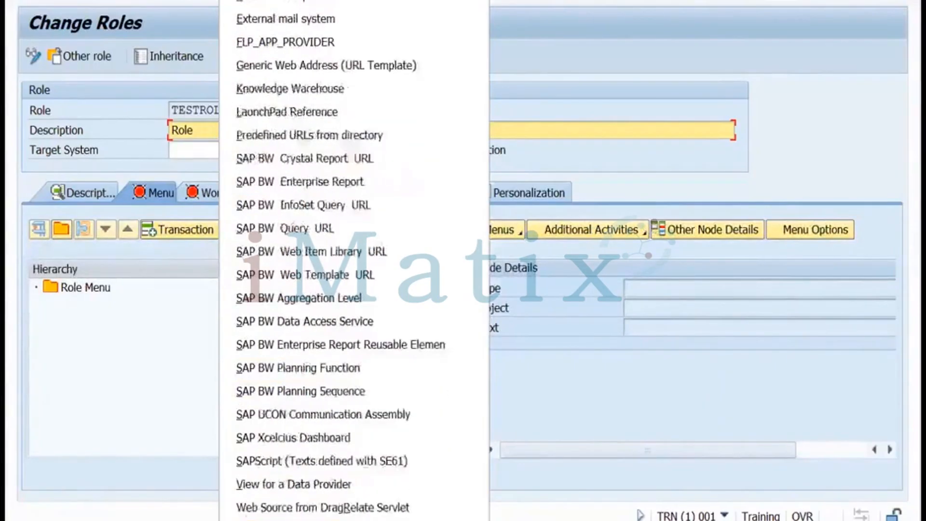
click(309, 519)
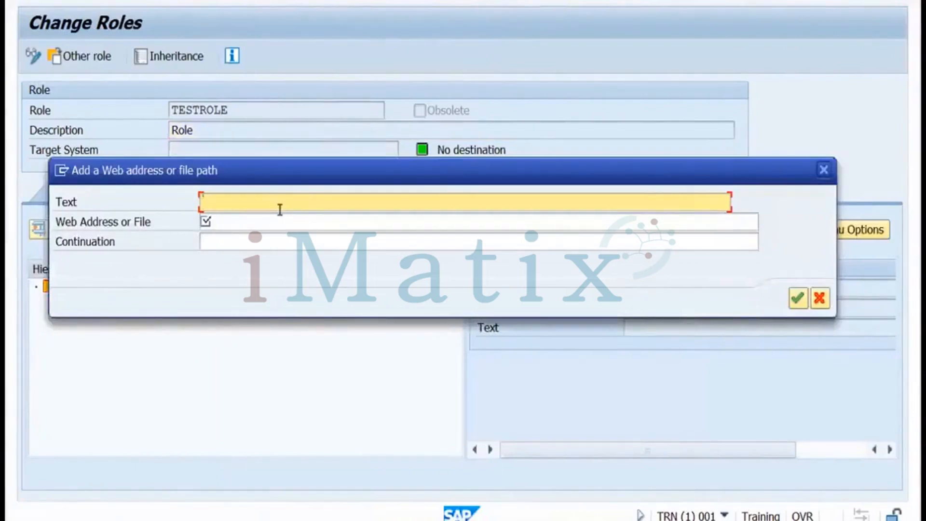
text(Google.com)
click(264, 222)
text(http://)
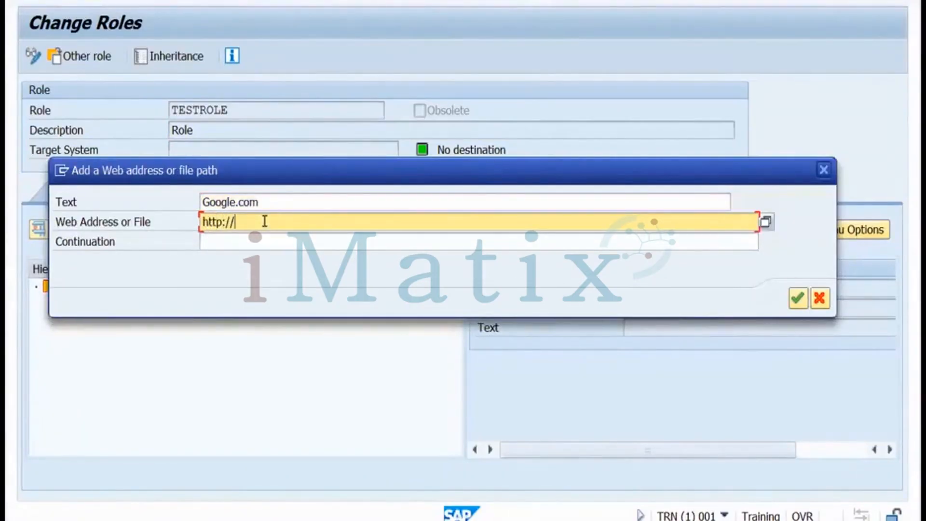
text(google.com)
click(800, 300)
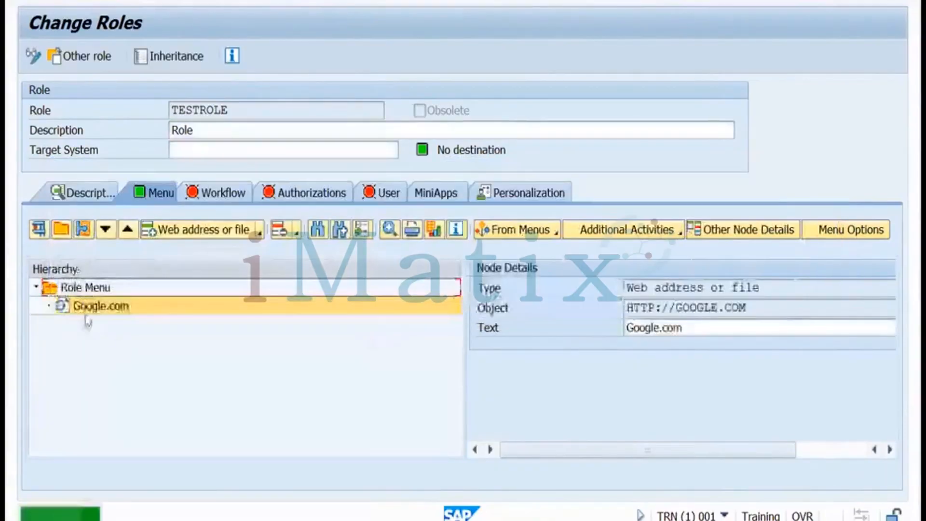
click(259, 234)
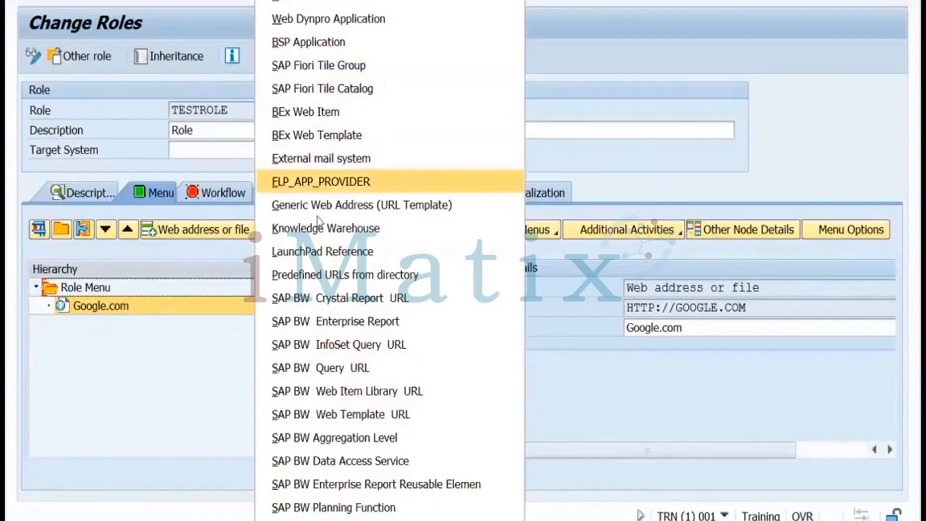
Assign transactions SM37, SM51 and SM66 below SM50 to TESTROLE's menu
click(304, 1)
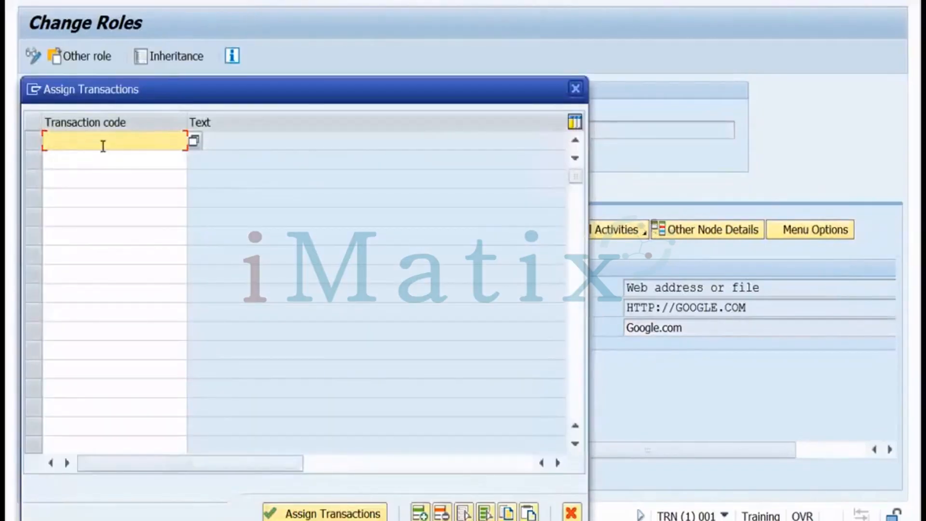
text(sm50)
click(90, 159)
text(s)
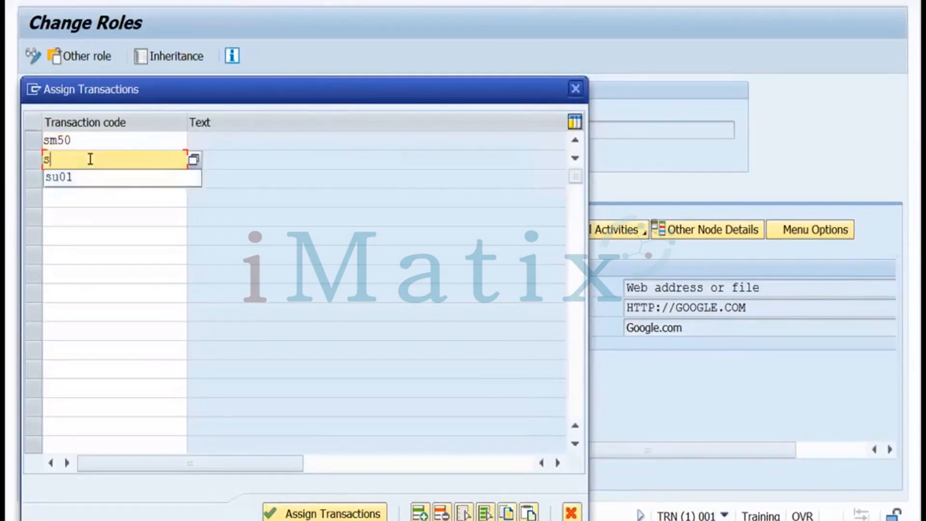
text(m37)
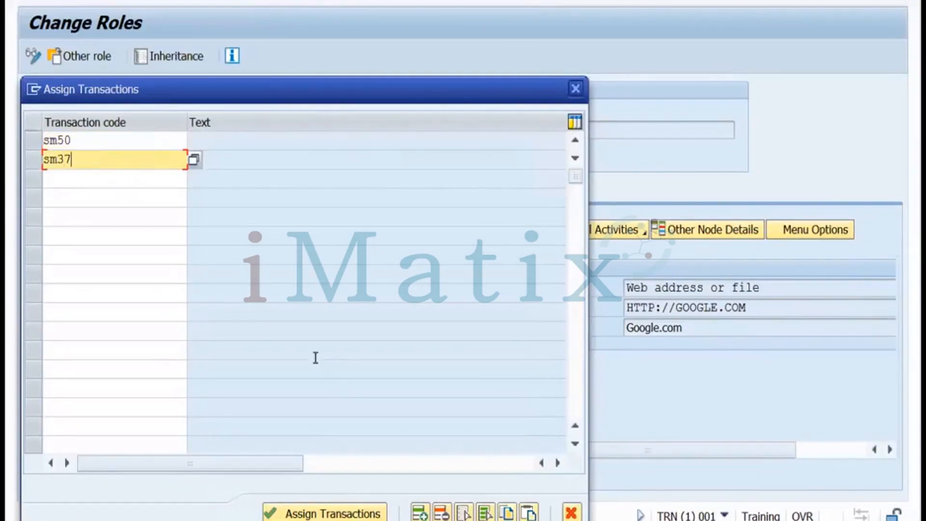
click(70, 178)
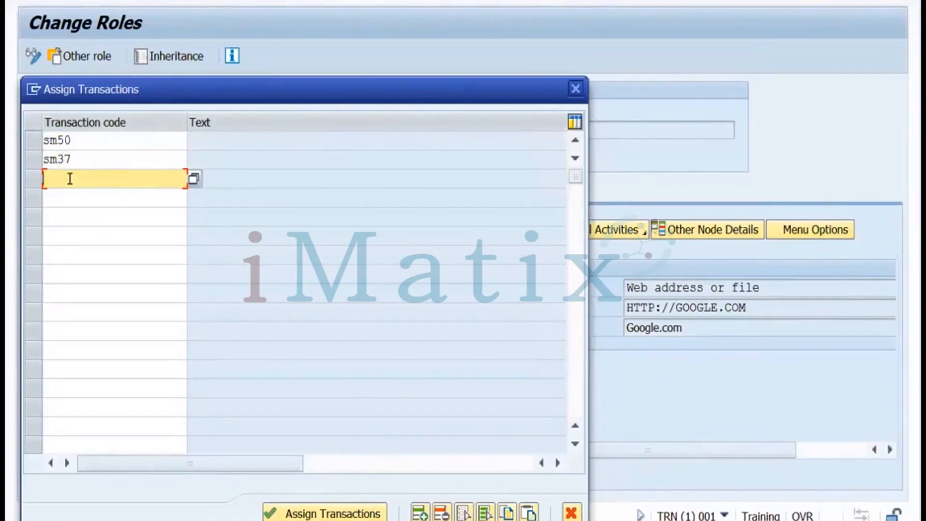
text(sm51)
click(64, 194)
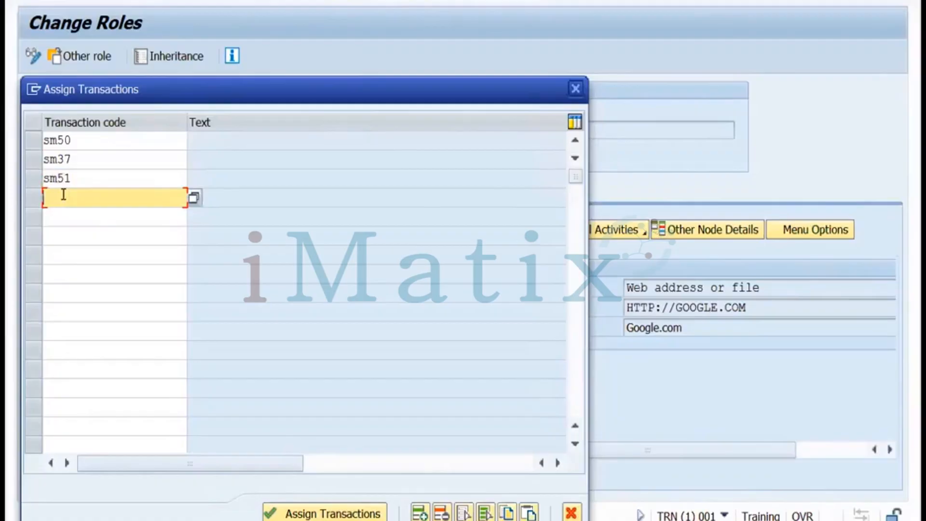
text(sm66)
click(290, 512)
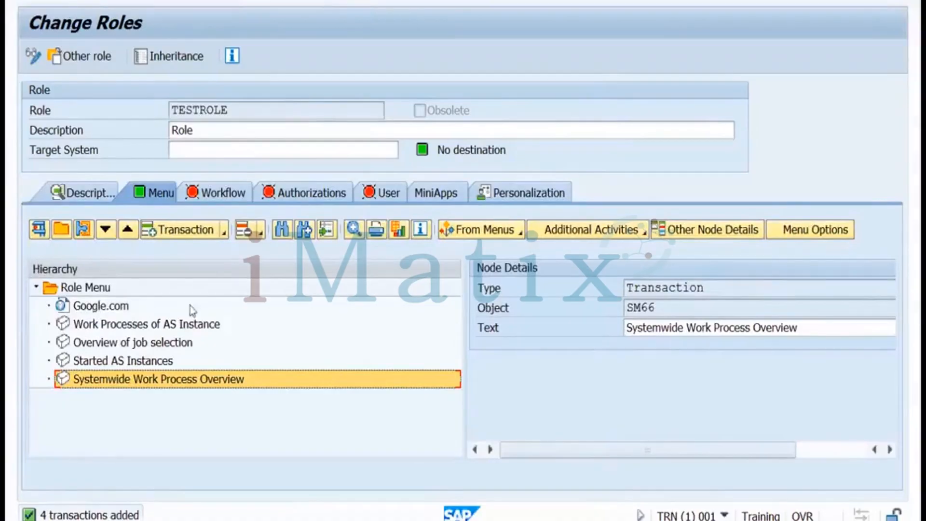
Save TESTROLE and open its authorization data for change on the Authorizations tab
click(298, 198)
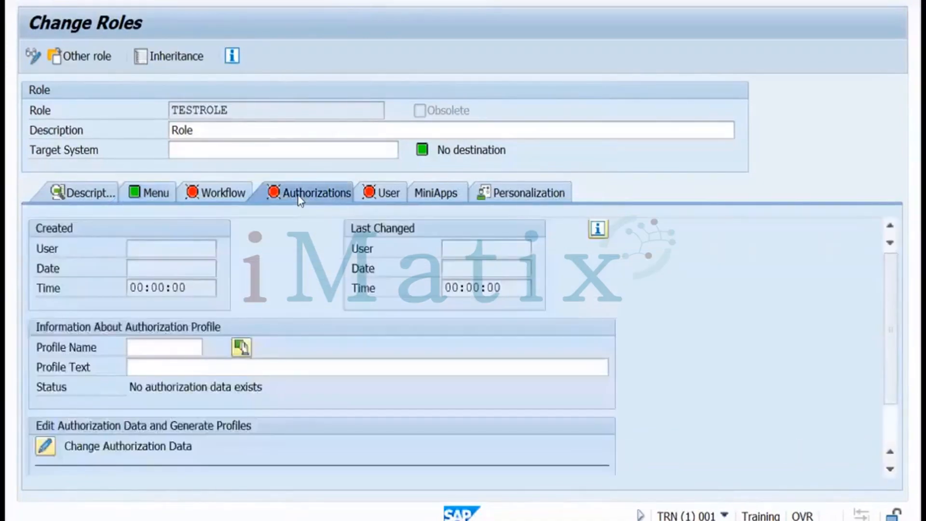
click(144, 351)
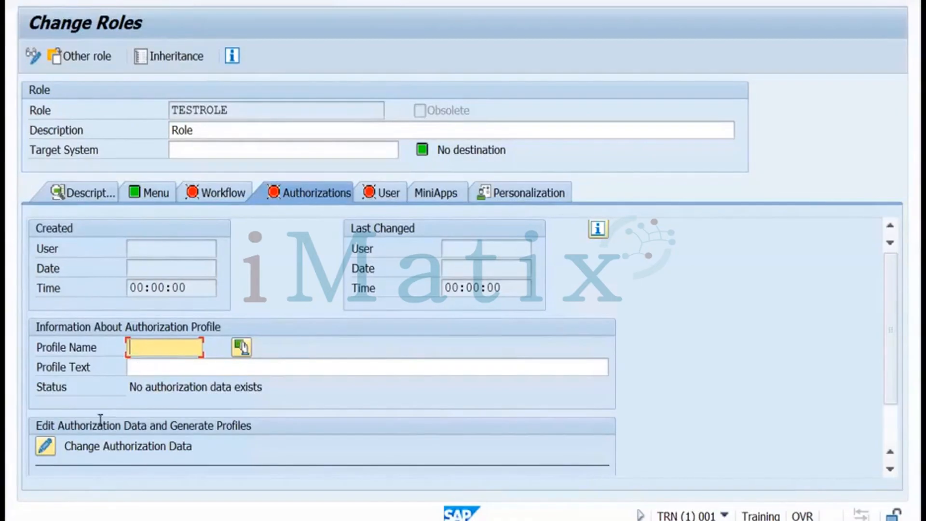
click(46, 446)
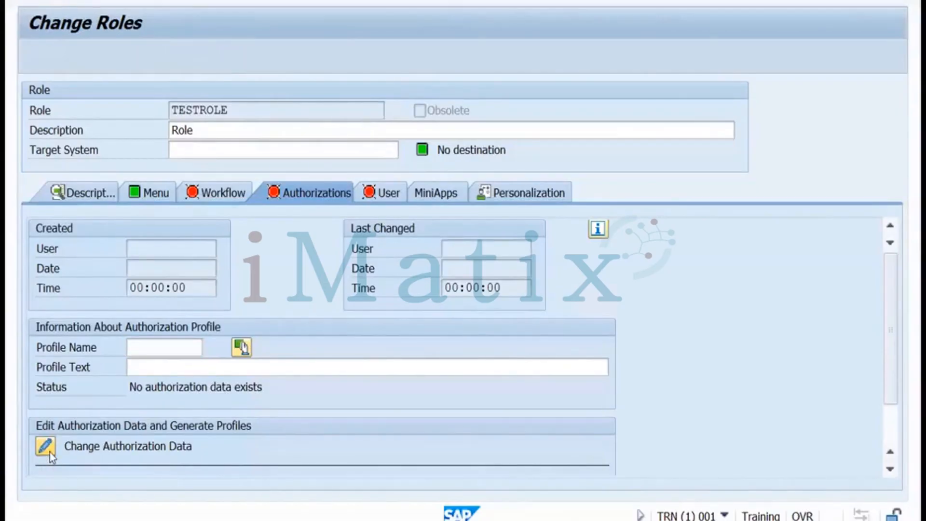
click(281, 302)
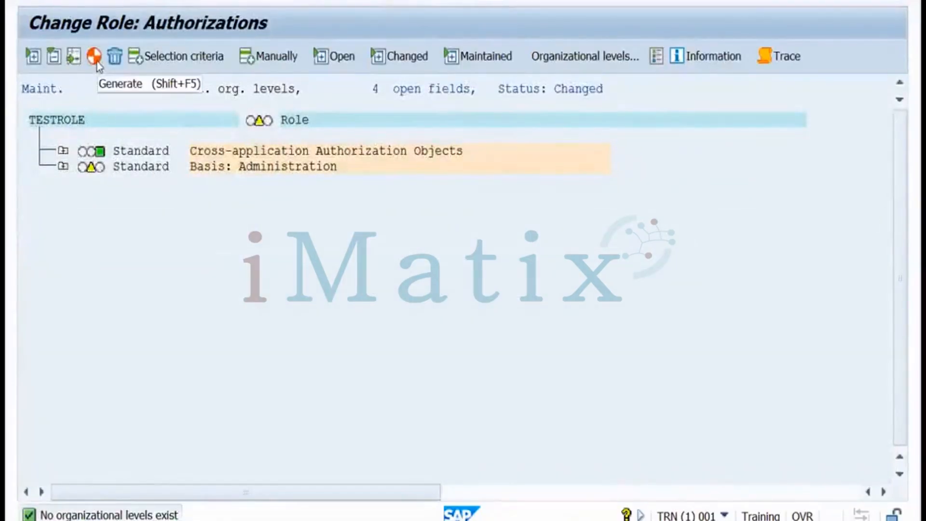
Generate TESTROLE's authorization profile with the proposed name T-TN470002
click(95, 58)
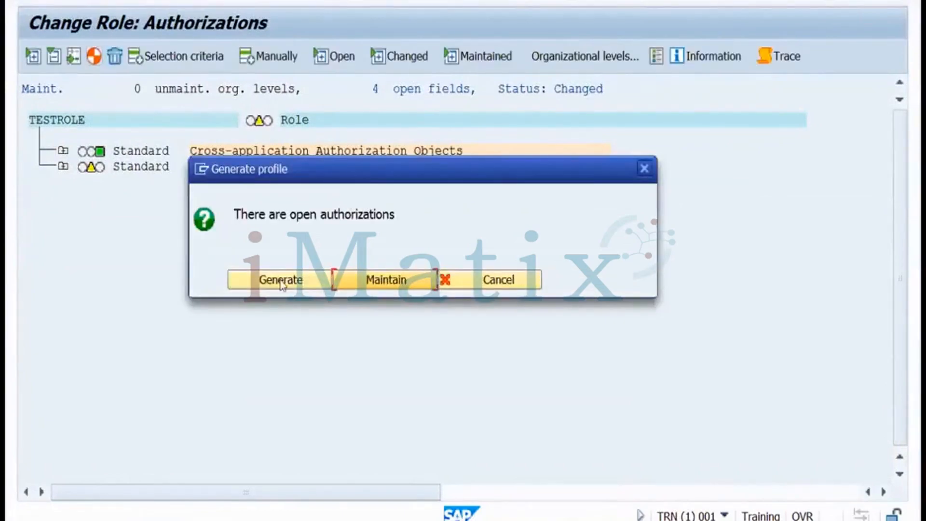
click(281, 283)
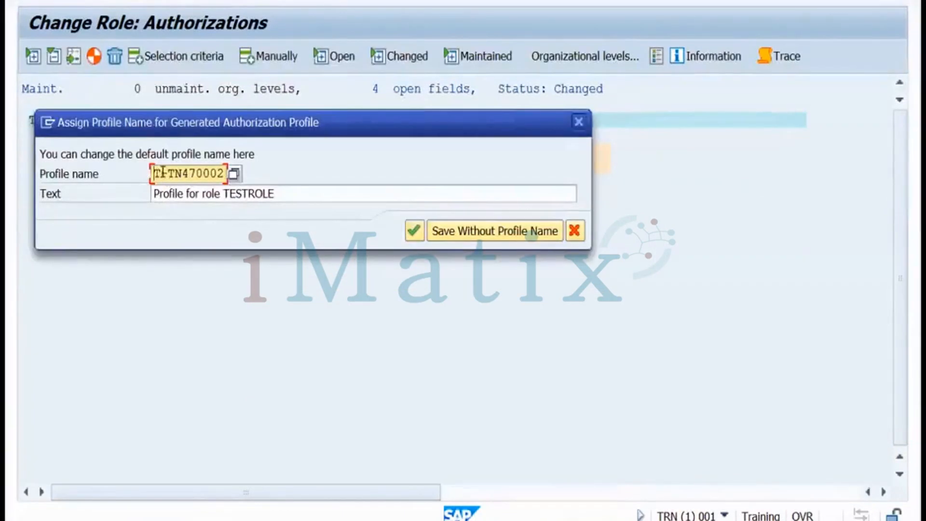
drag(163, 171, 227, 172)
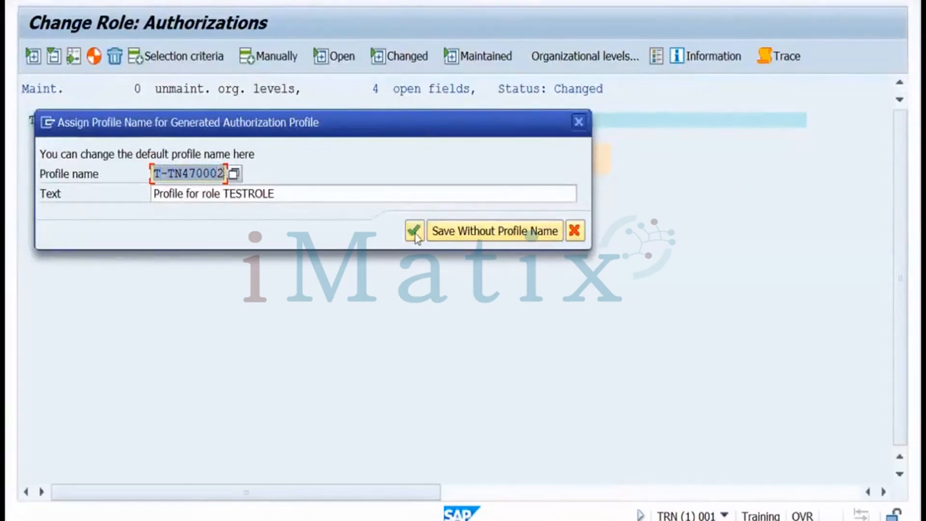
click(413, 232)
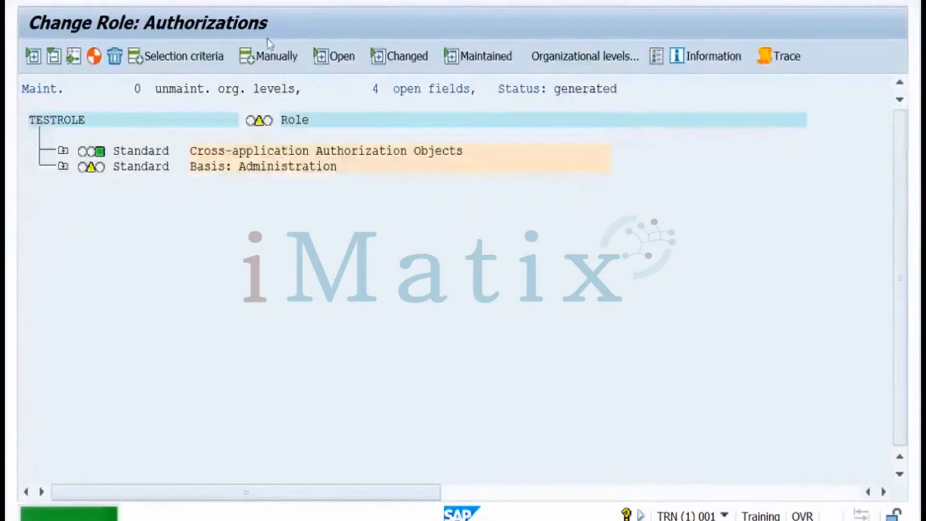
key(F3)
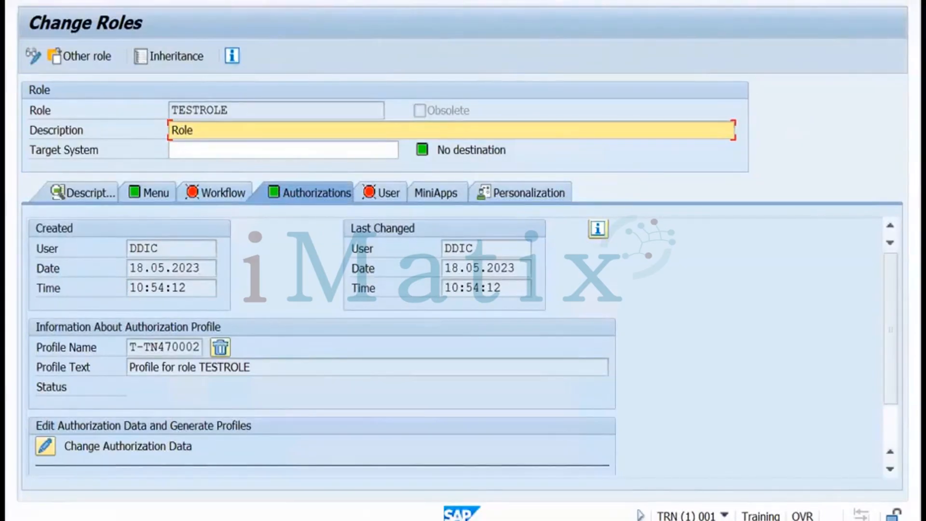
Save TESTROLE and back out of role maintenance to the main menu
key(ctrl+s)
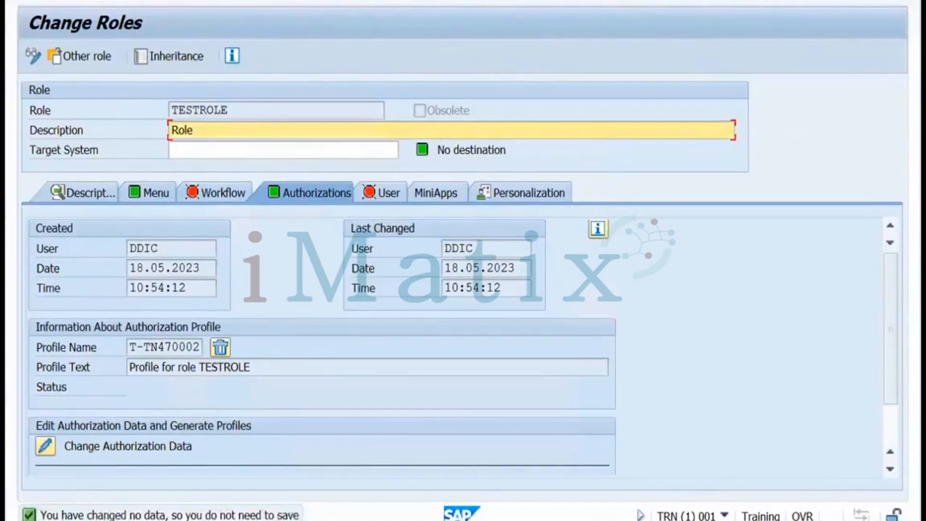
key(F3)
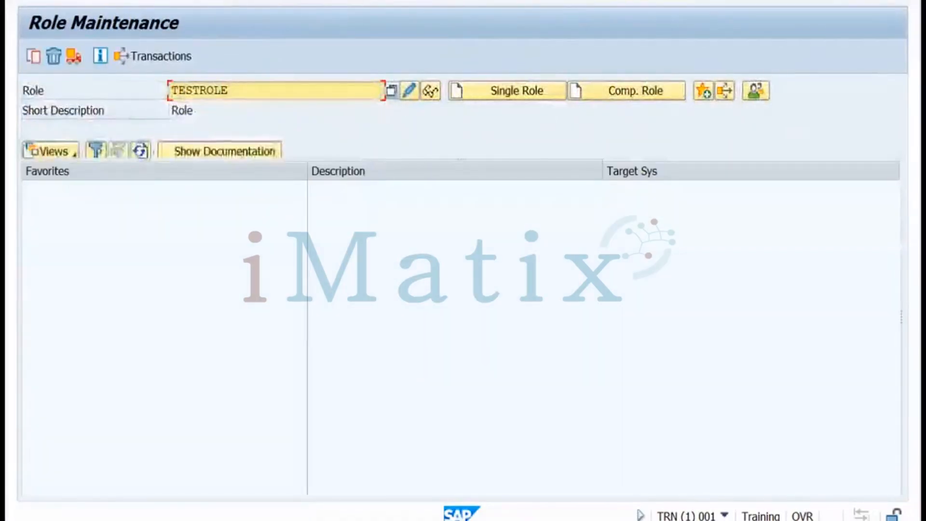
key(F3)
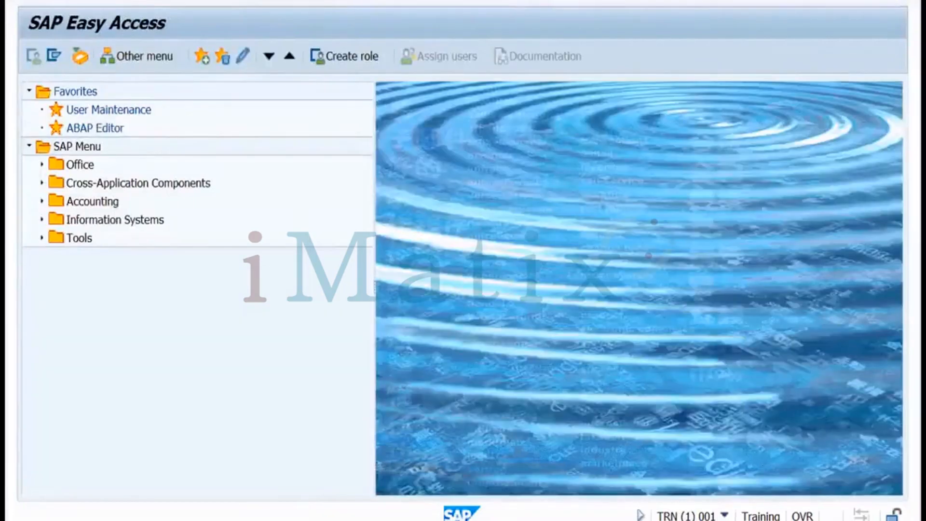
In SU01, create new user TESTUSER and enter last name 'test'
key(Return)
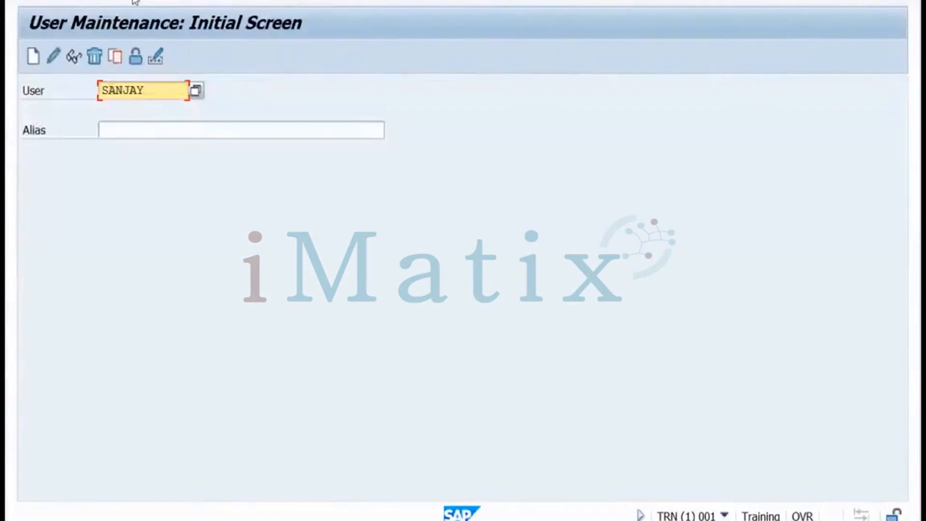
double_click(96, 88)
text(testuser)
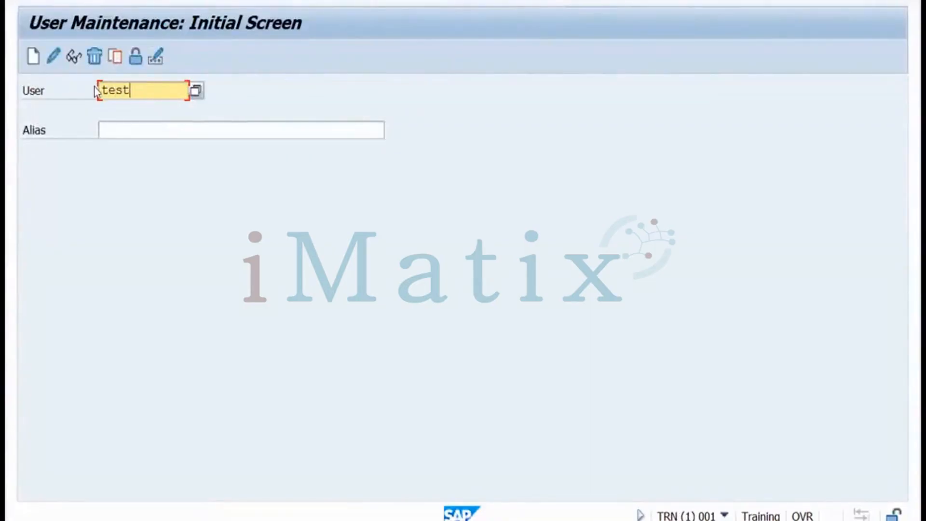
click(33, 57)
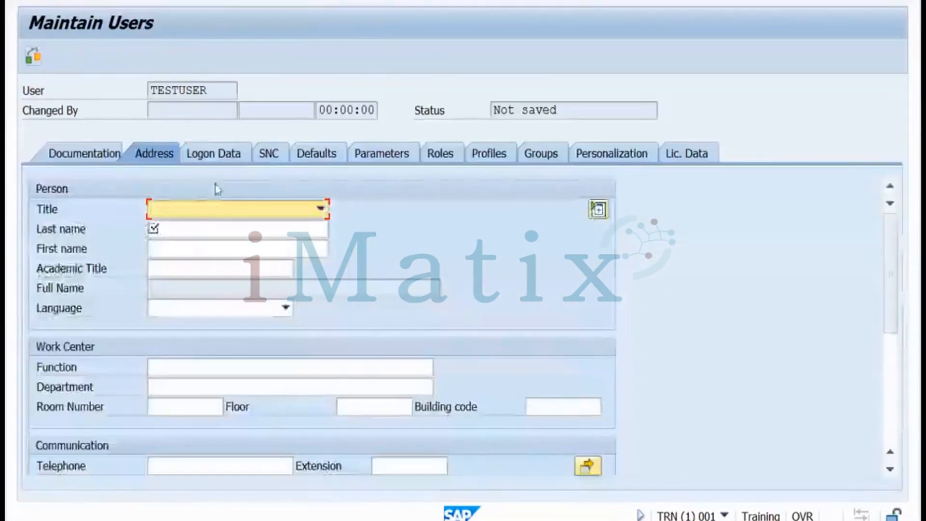
click(177, 227)
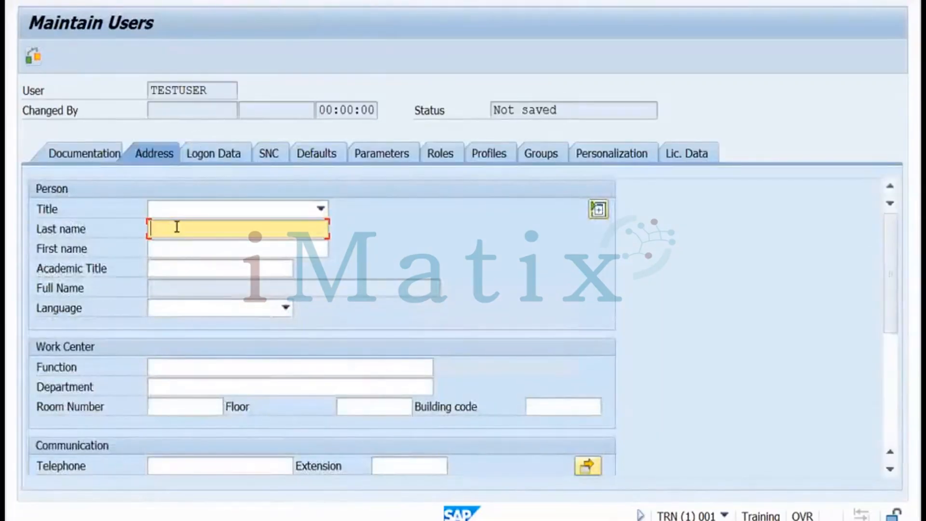
text(test)
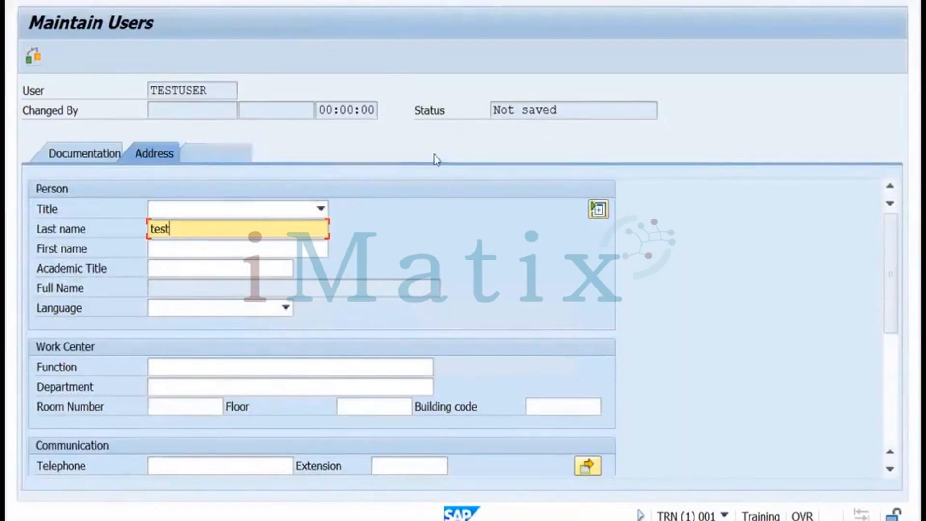
Assign TESTROLE to TESTUSER on the Roles tab
click(439, 154)
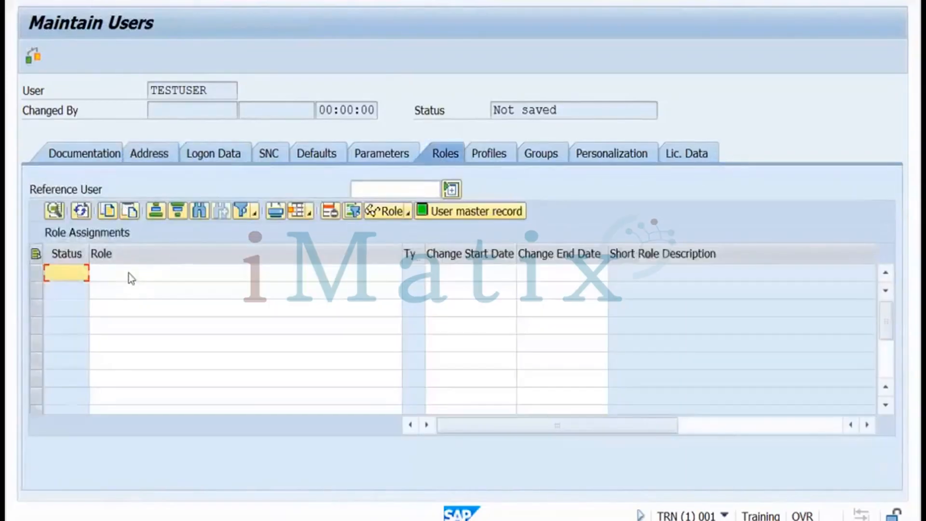
click(129, 273)
text(test)
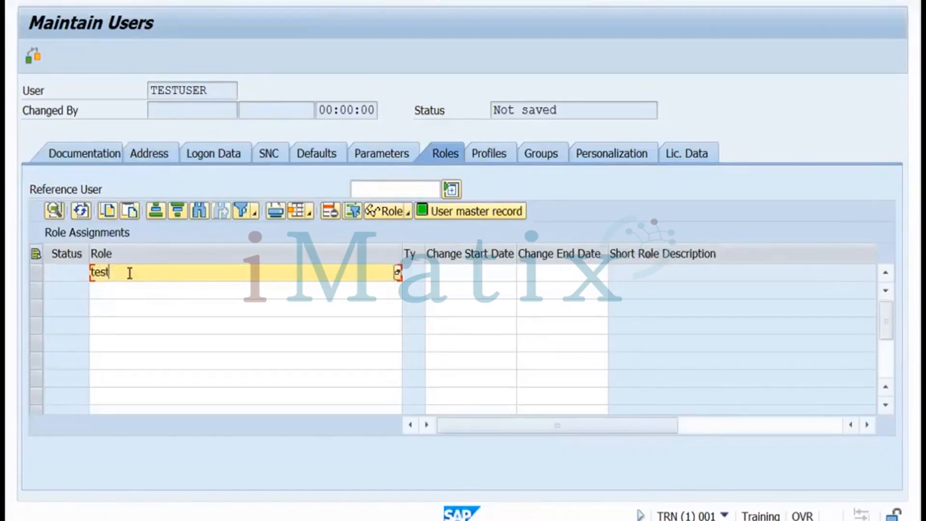
text(role)
key(Return)
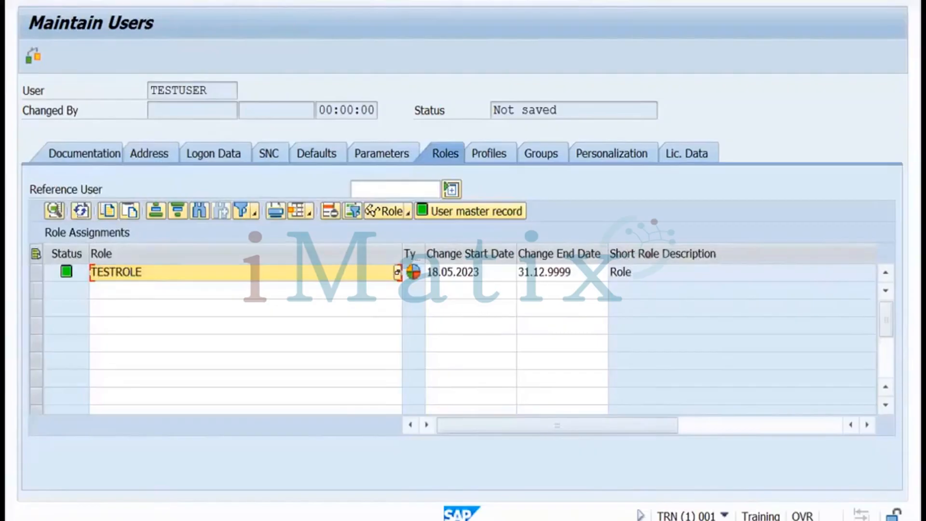
key(ctrl+s)
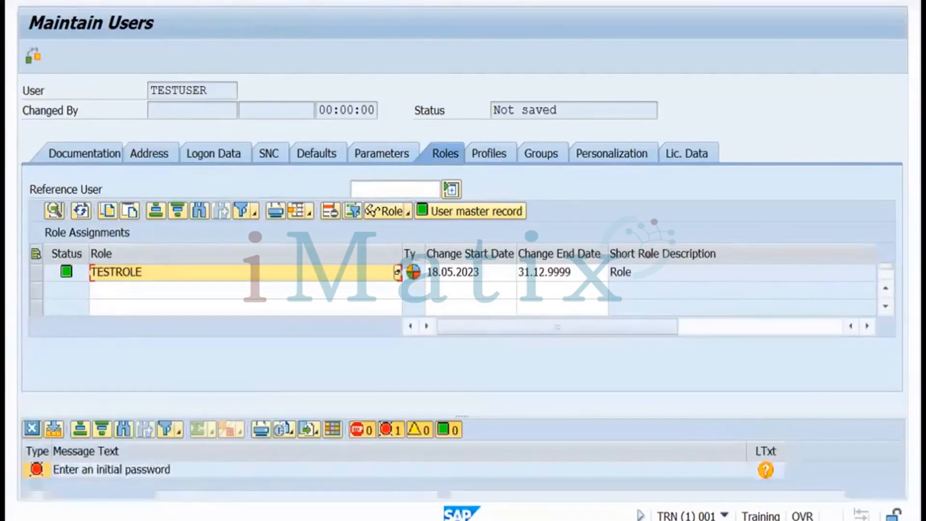
Set TESTUSER's user type to Service, enter an initial password twice, and save
click(209, 161)
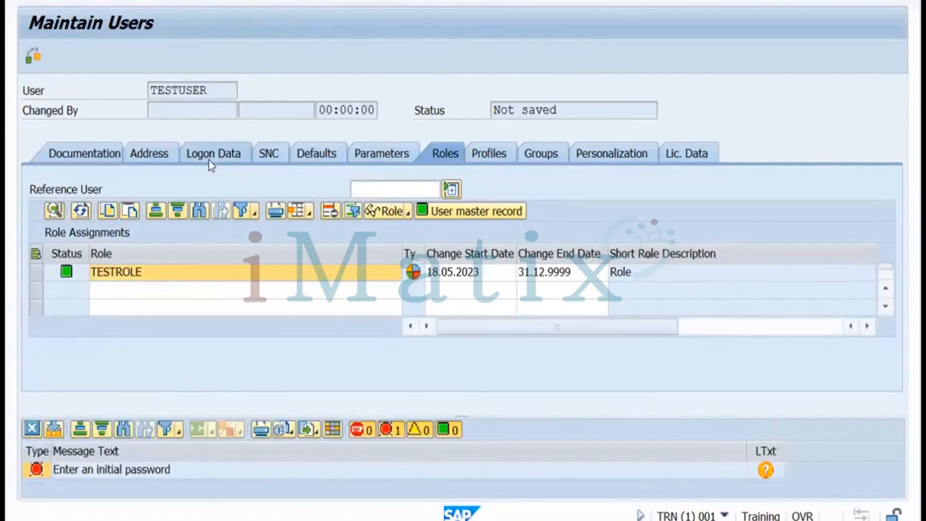
click(195, 212)
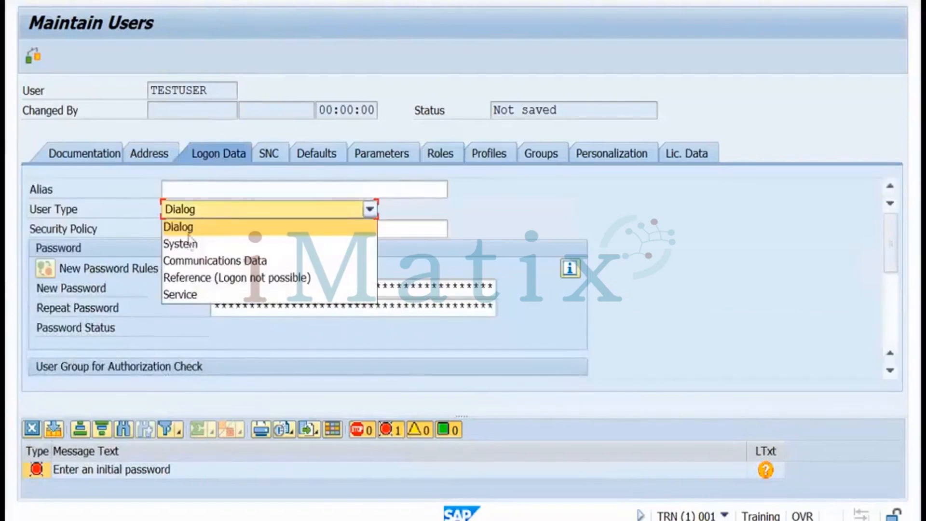
click(180, 294)
click(228, 289)
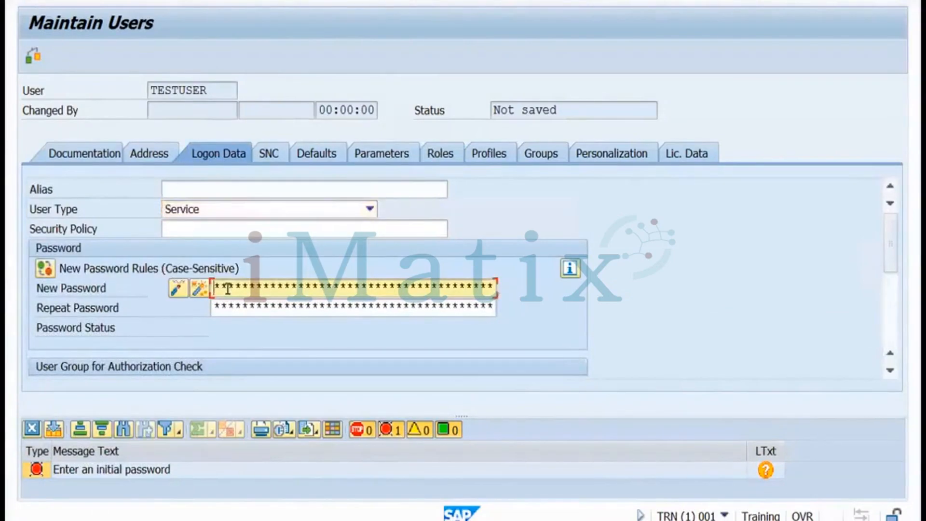
text(*********)
click(233, 309)
text(*******)
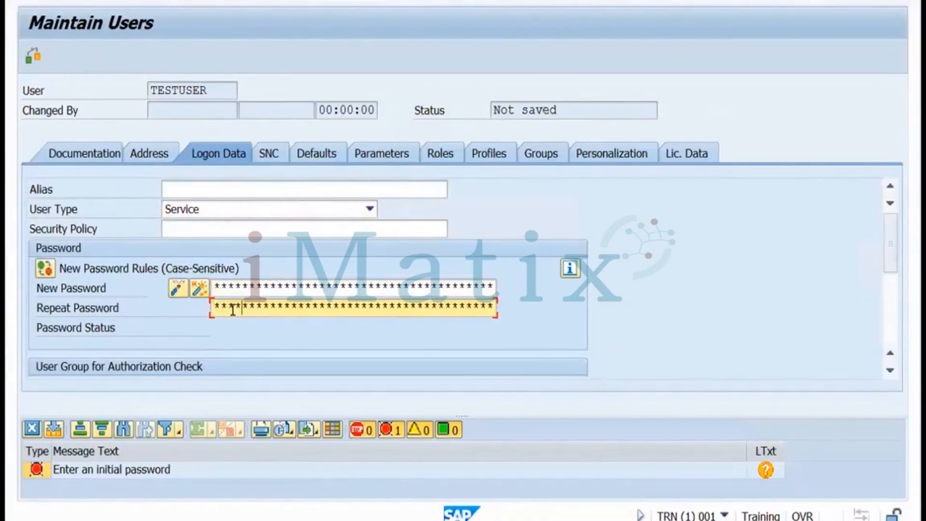
text(**)
key(ctrl+s)
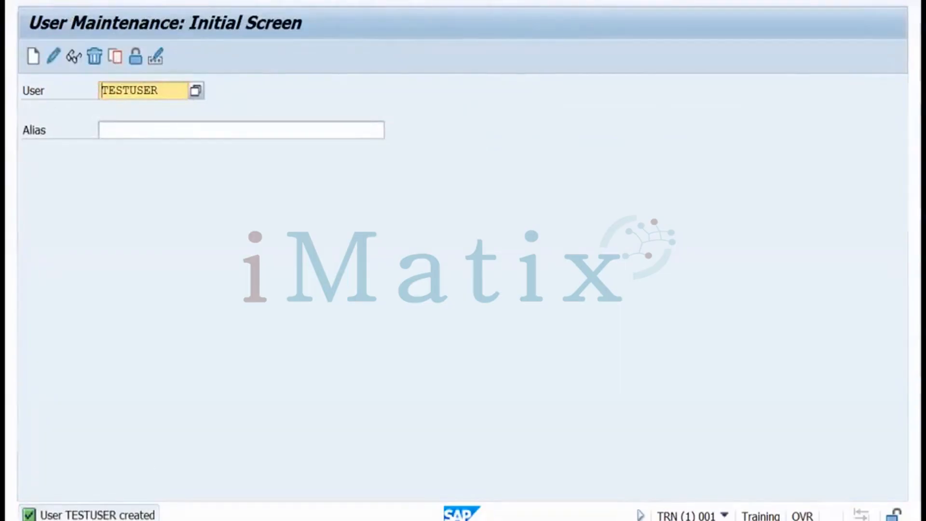
From SAP Logon, open a new session on the TRN system
mouse_move(143, 512)
click(64, 478)
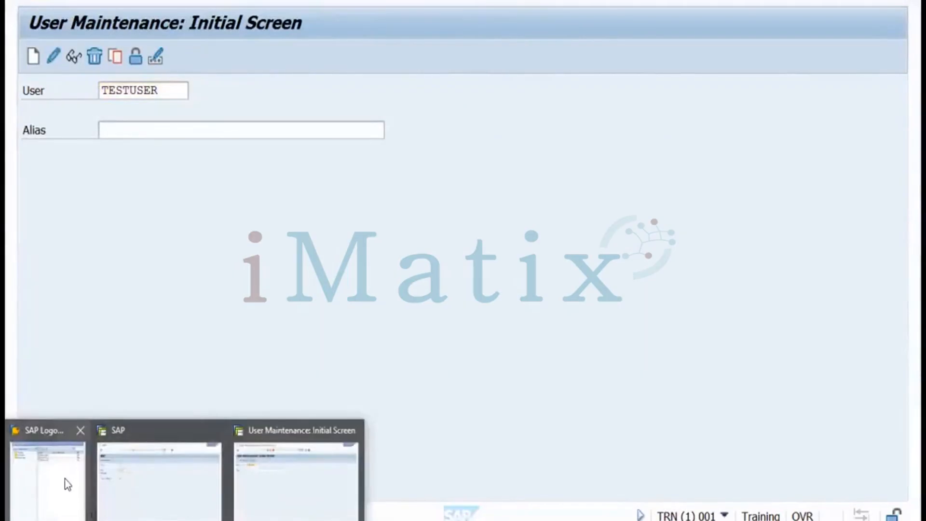
click(64, 478)
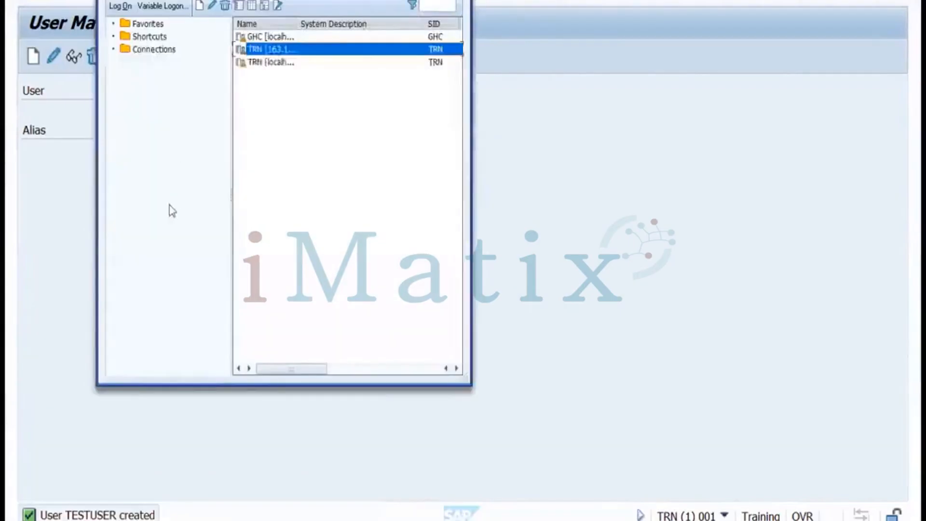
double_click(260, 50)
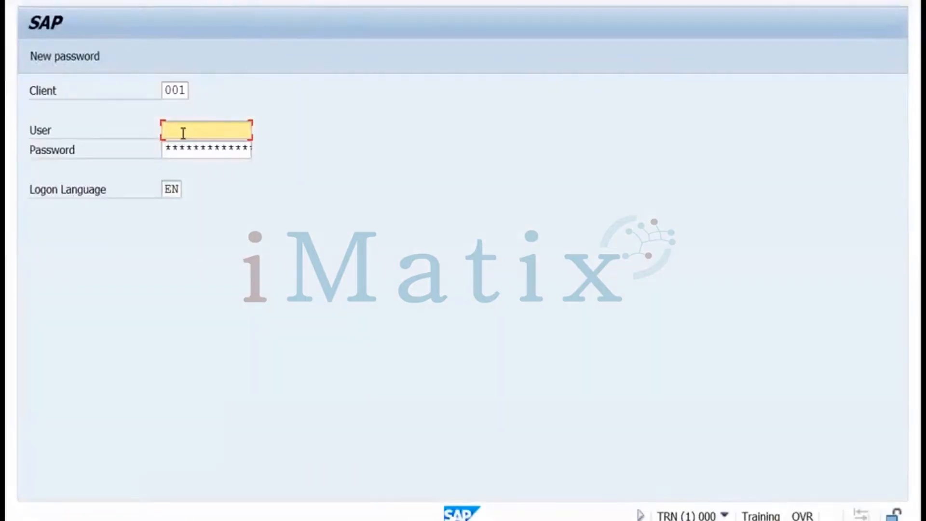
Log on as testuser with its password and dismiss the first-logon copyright notice
text(testuser)
key(Tab)
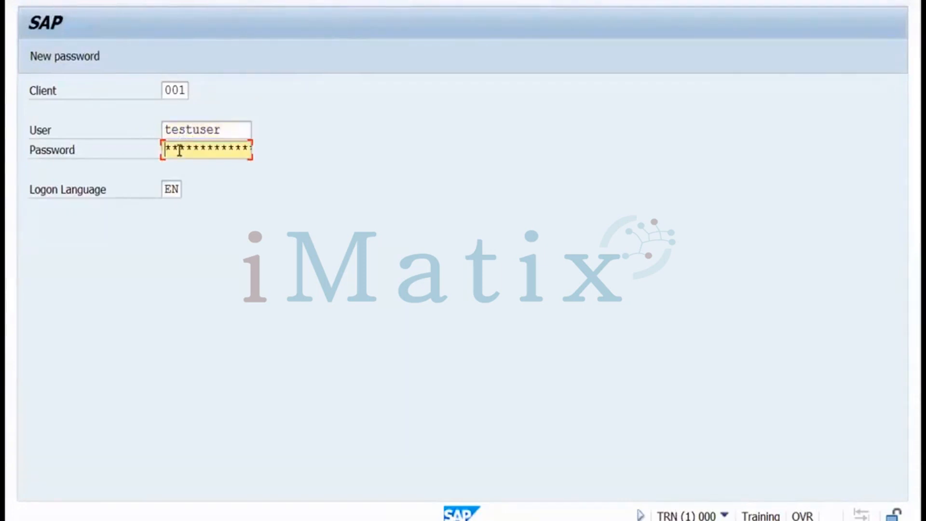
text(*********)
key(Return)
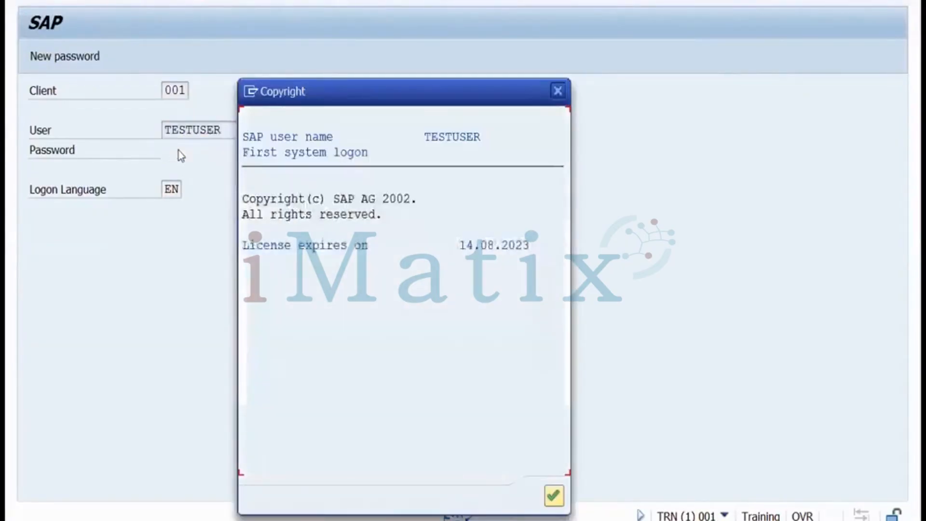
key(Return)
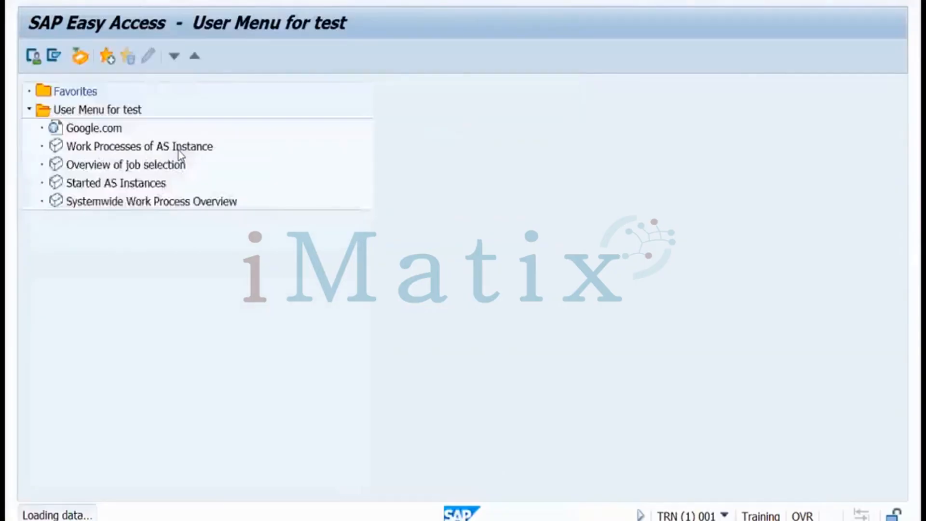
Check TESTUSER's user menu entries, including Google.com and Work Processes of AS Instance
click(107, 128)
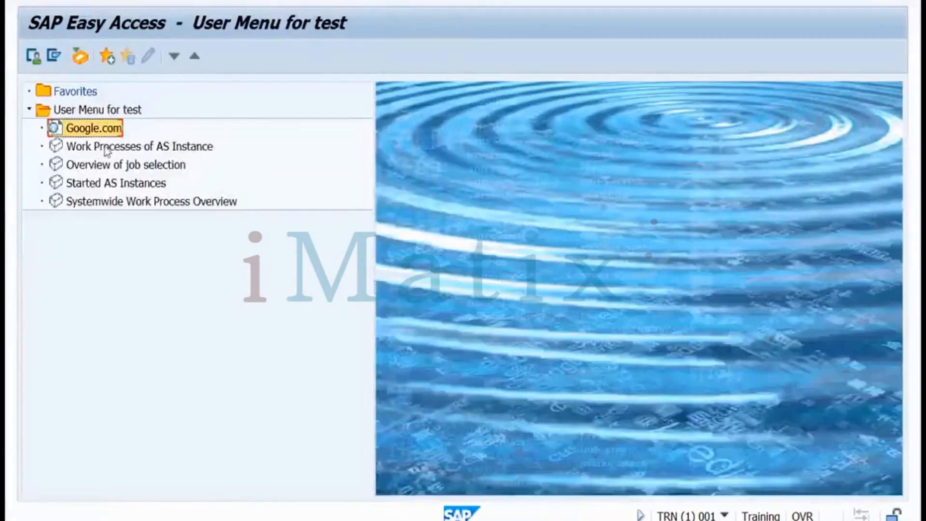
click(107, 146)
click(94, 129)
click(93, 149)
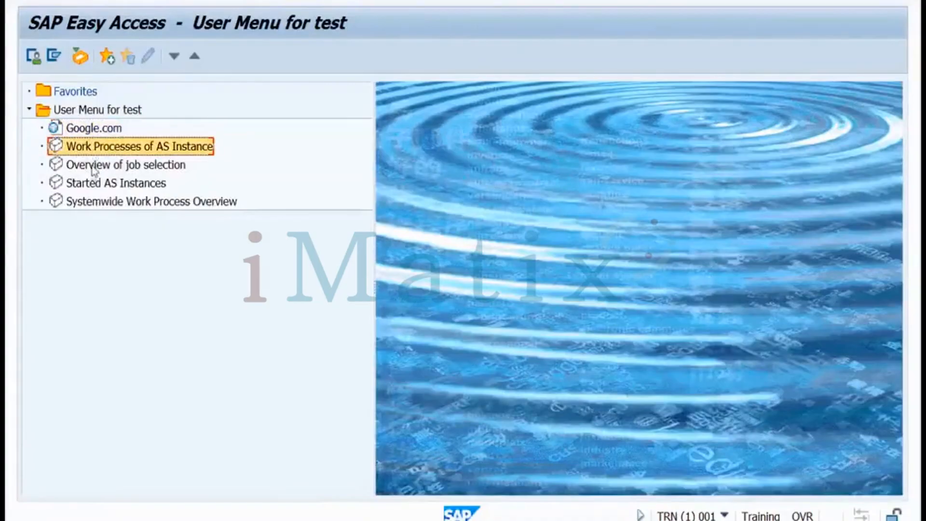
key(Down)
key(Down)
key(Down)
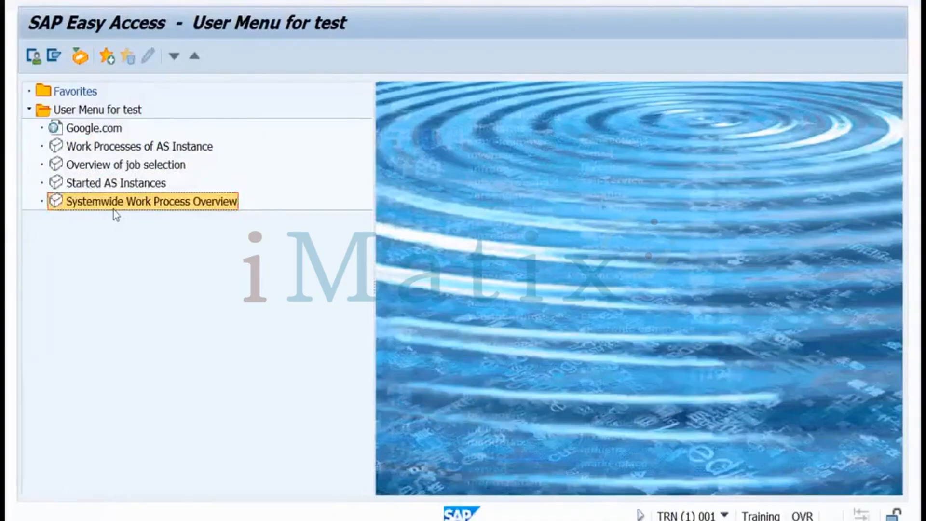
key(super)
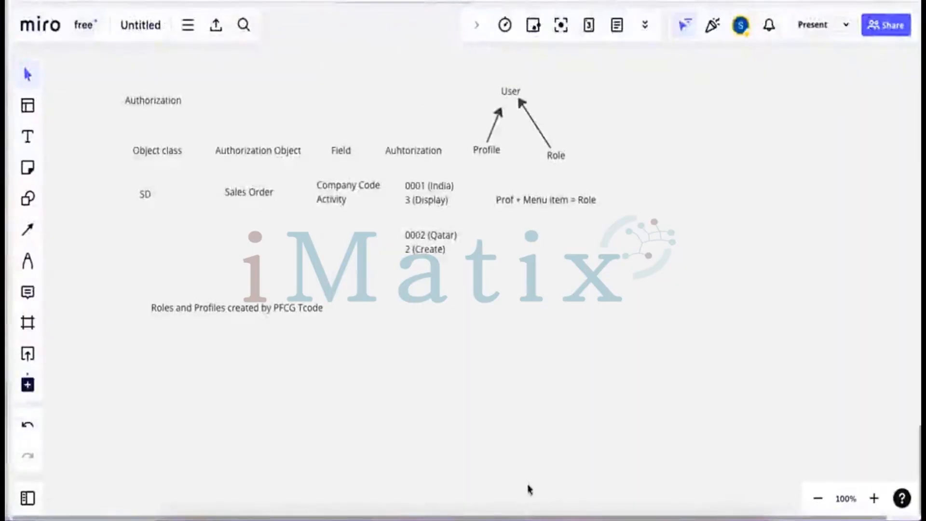
Glance at the WPS presentation and Miro board, then return to the full-screen SAP remote session
click(455, 504)
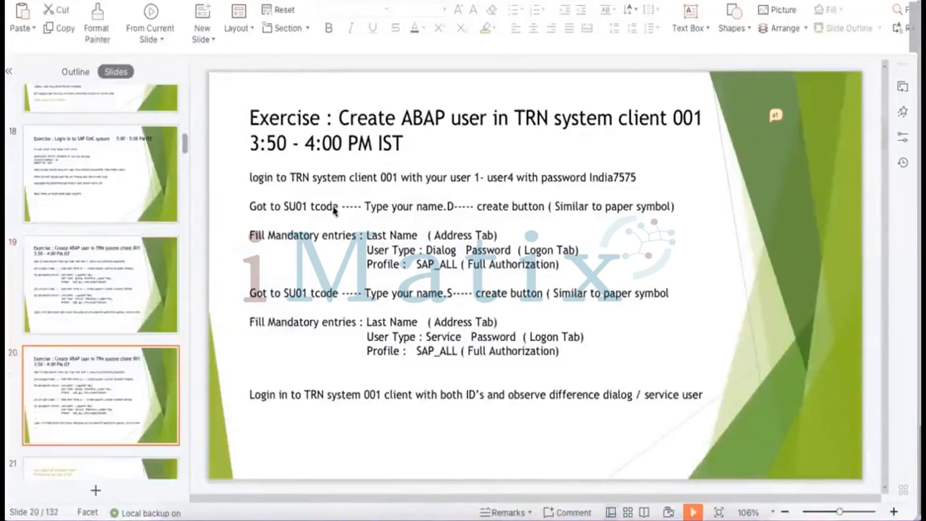
key(super+Tab)
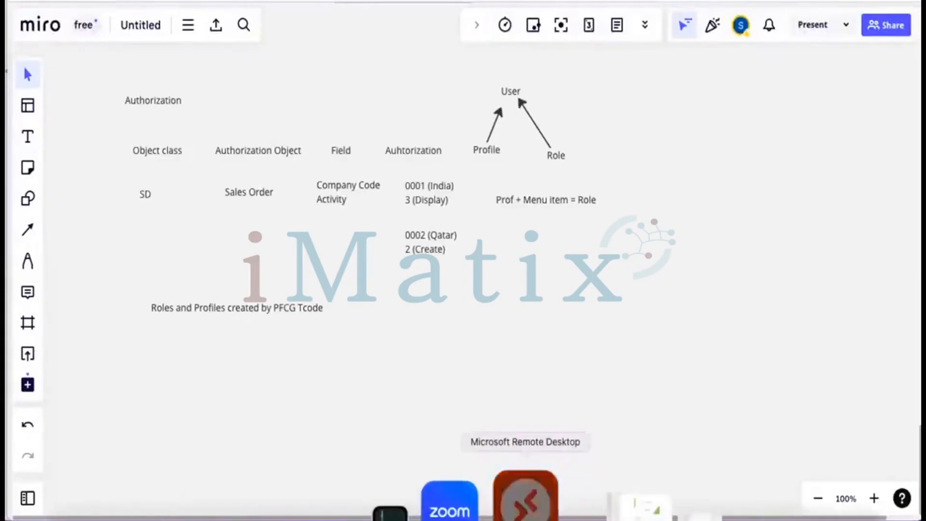
click(525, 497)
click(525, 499)
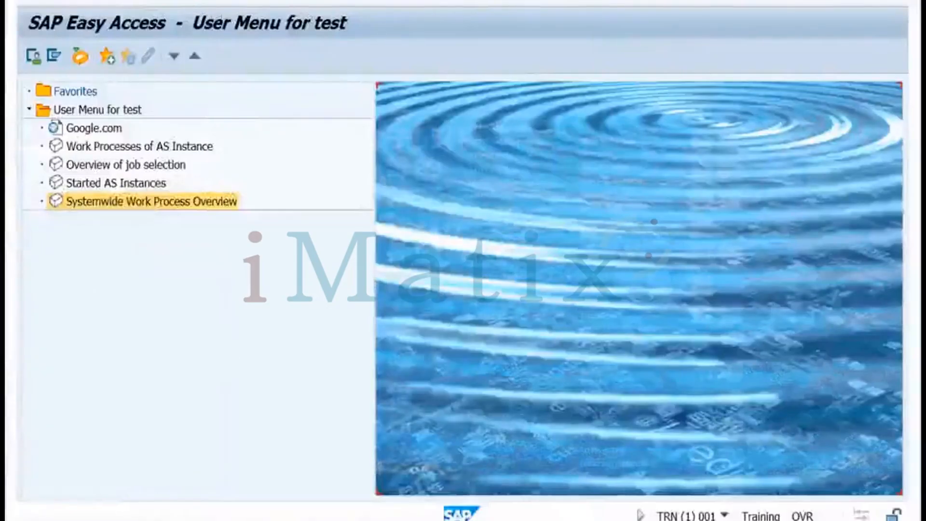
In User Maintenance, replace TESTUSER with the user found by searching 'nel' and open it
mouse_move(188, 514)
click(264, 484)
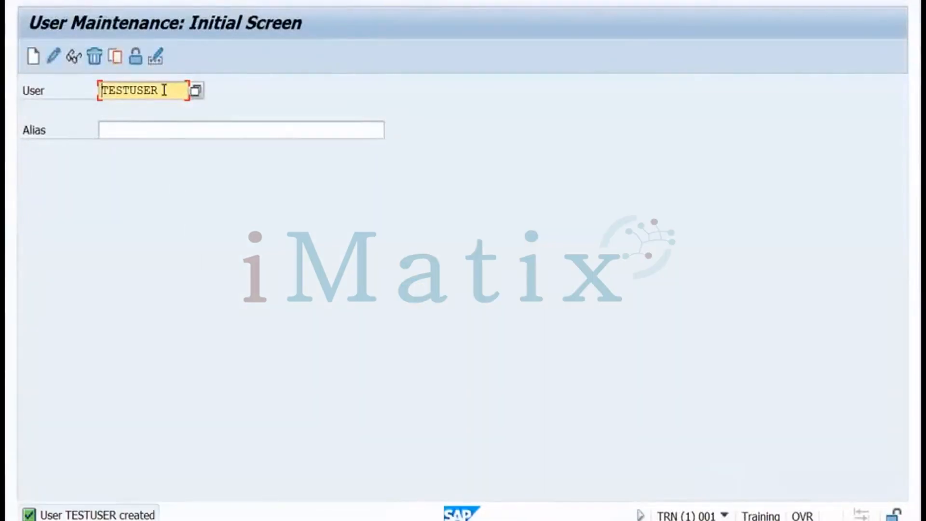
drag(163, 90, 101, 90)
key(Delete)
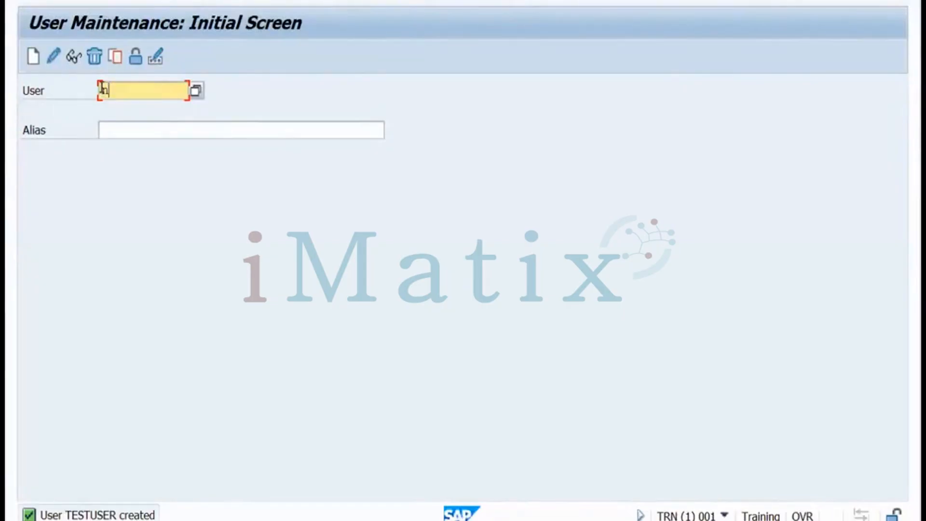
text(nel)
click(195, 91)
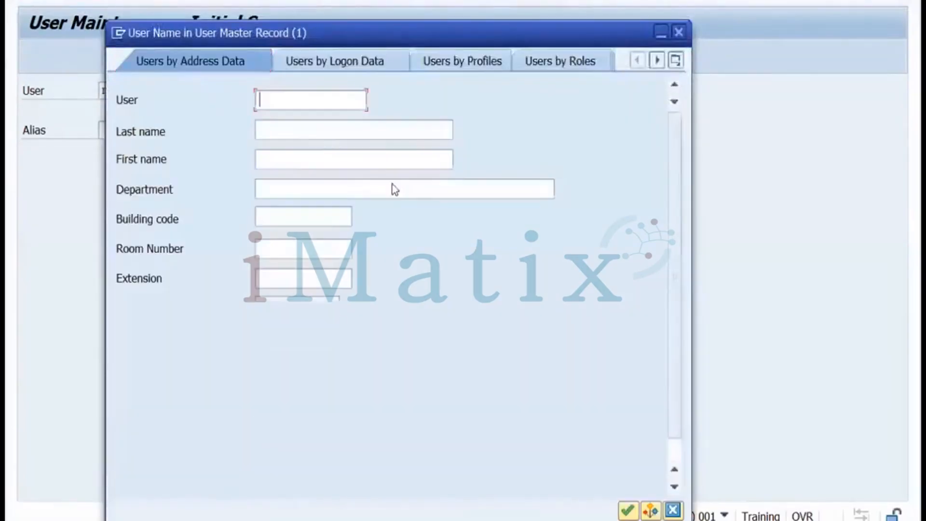
click(628, 511)
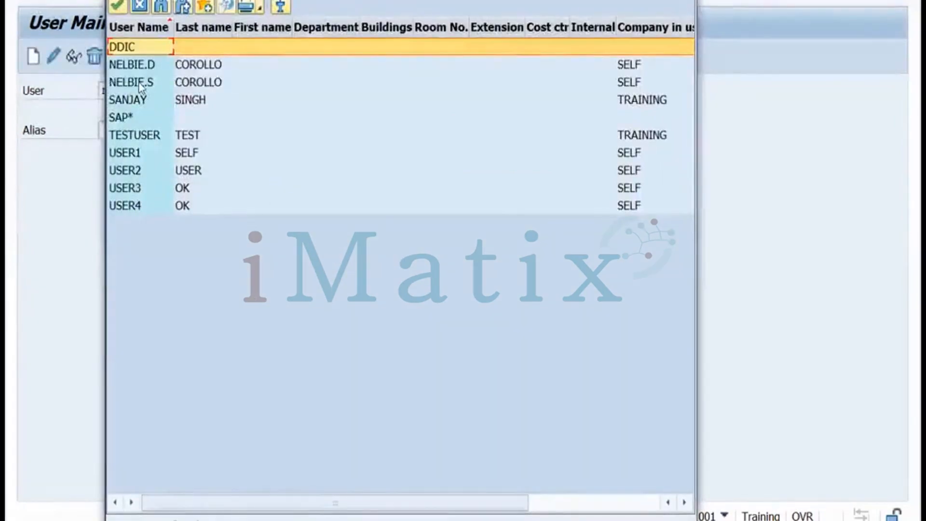
double_click(139, 83)
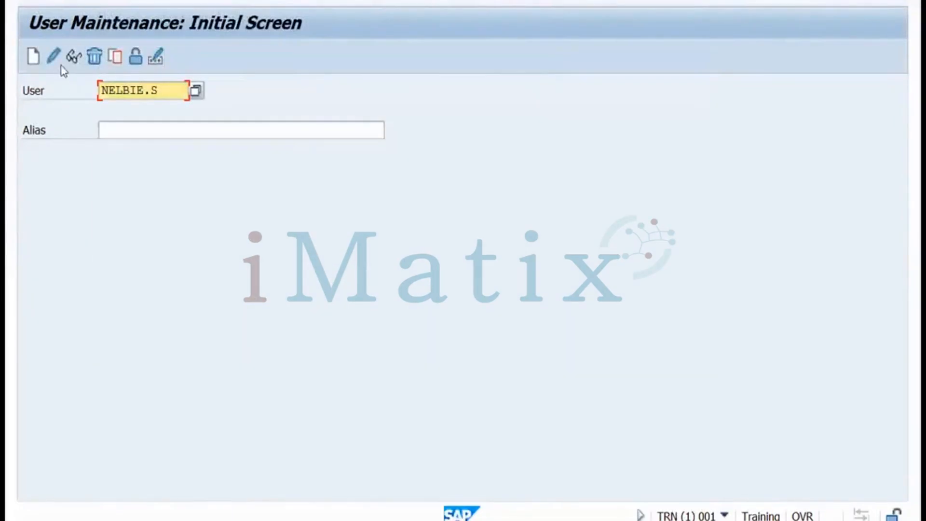
click(54, 56)
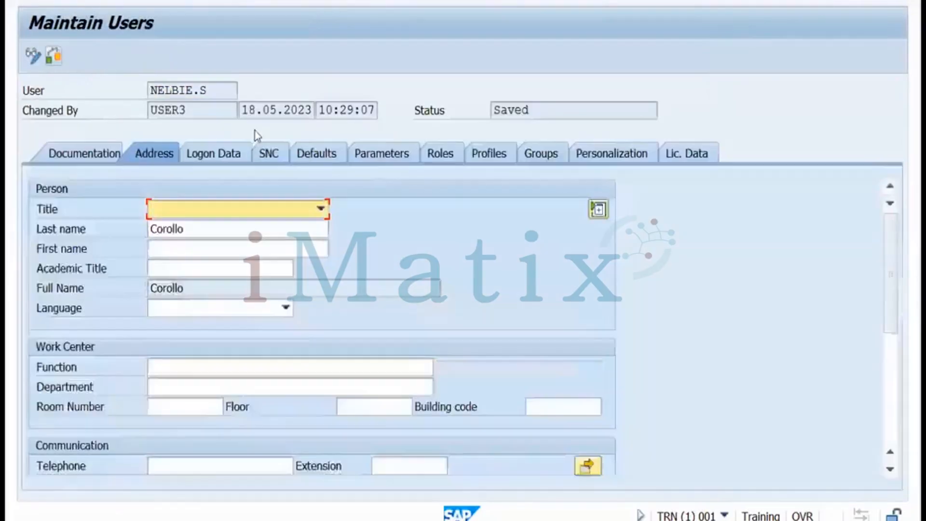
click(436, 153)
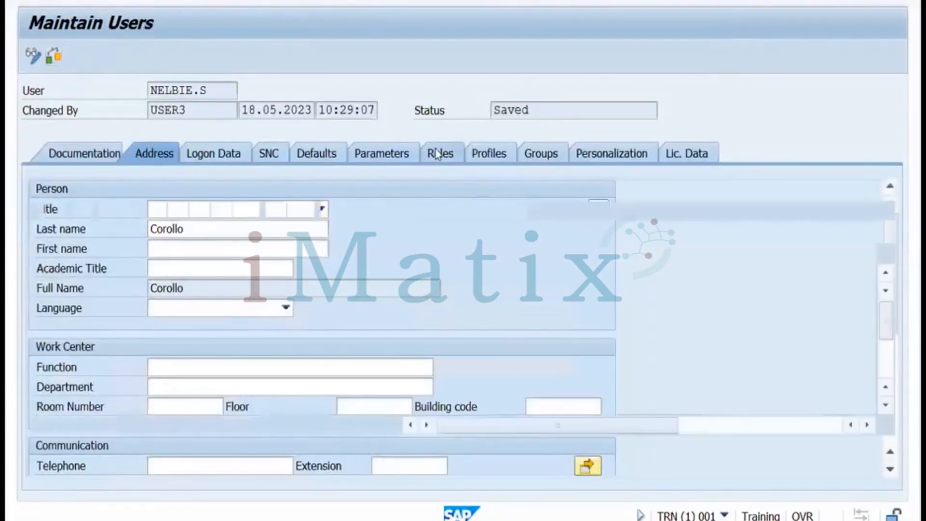
click(160, 273)
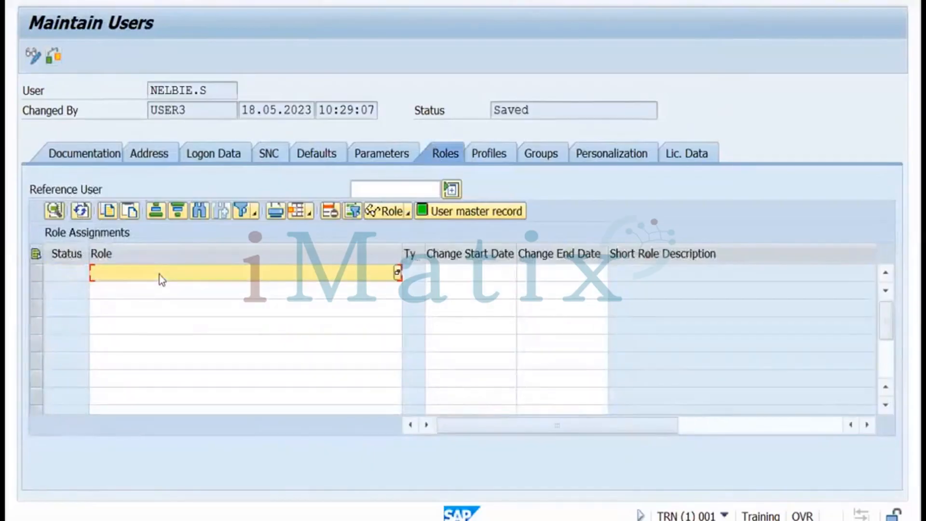
text(test)
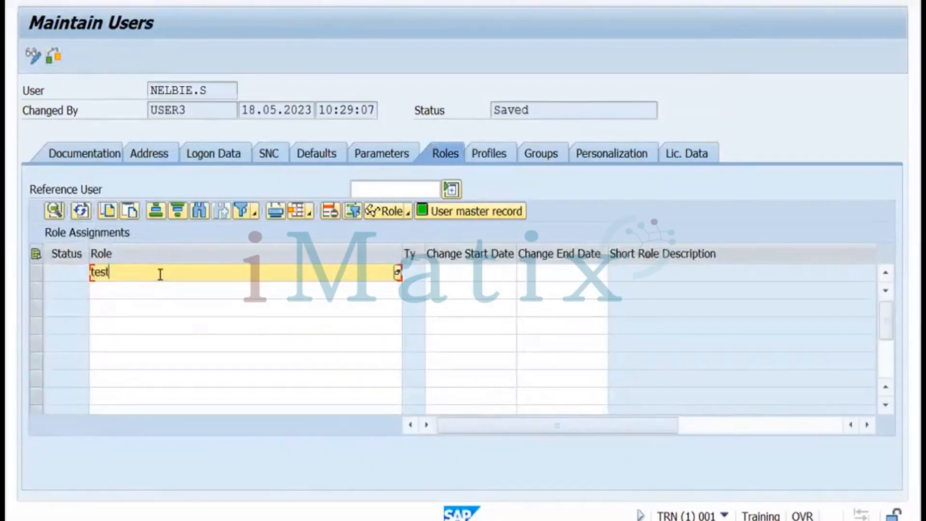
text(role)
key(Return)
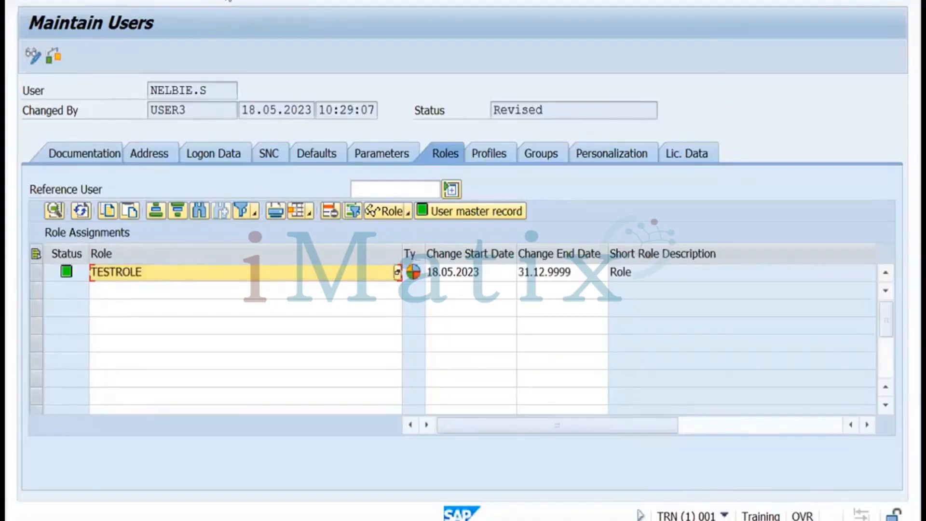
key(ctrl+s)
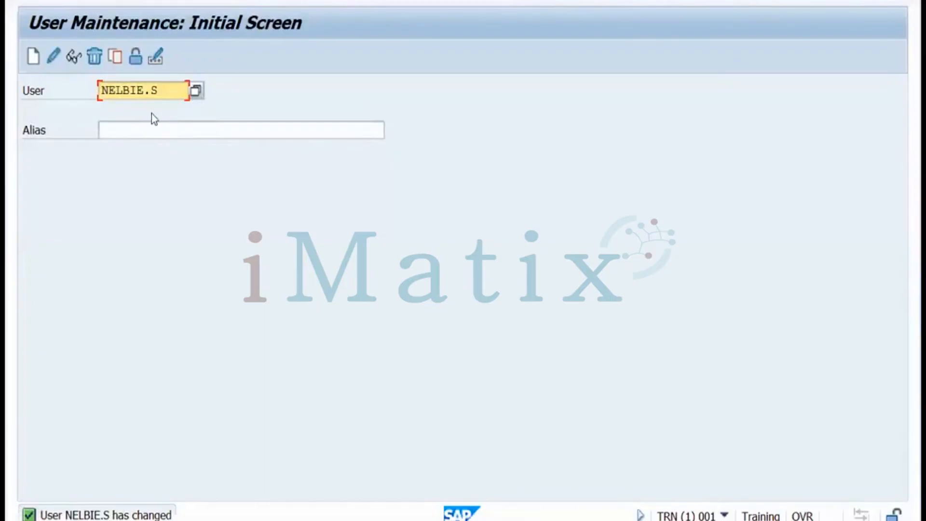
click(232, 520)
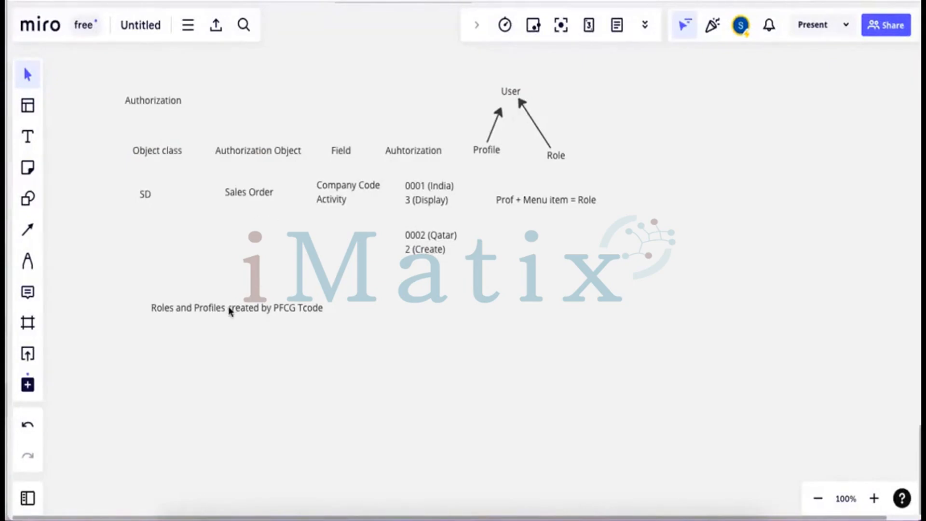
Drag the 'Roles and Profiles created by PFCG Tcode' note up and to the left
drag(230, 311, 207, 287)
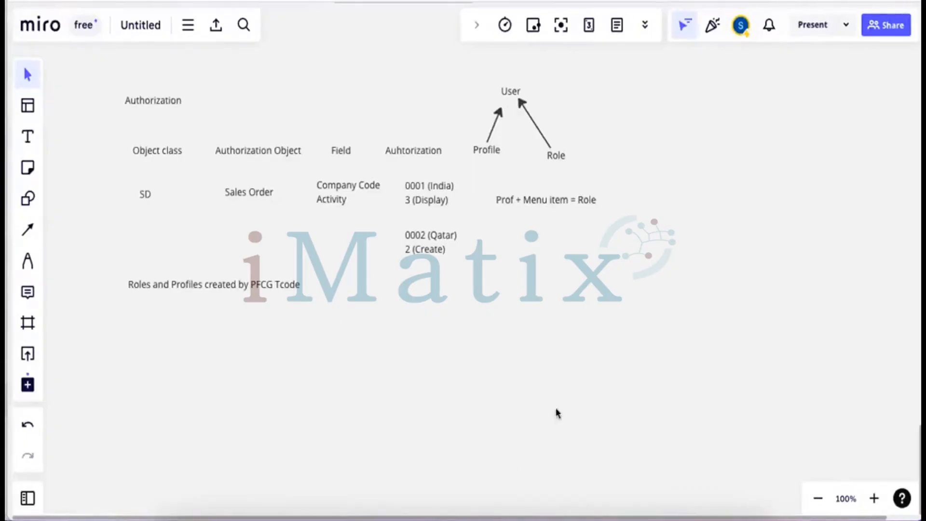
In slide 20's exercise title, replace 'user' with 'role' and delete the '3:50 - 4:00' time range
mouse_move(479, 518)
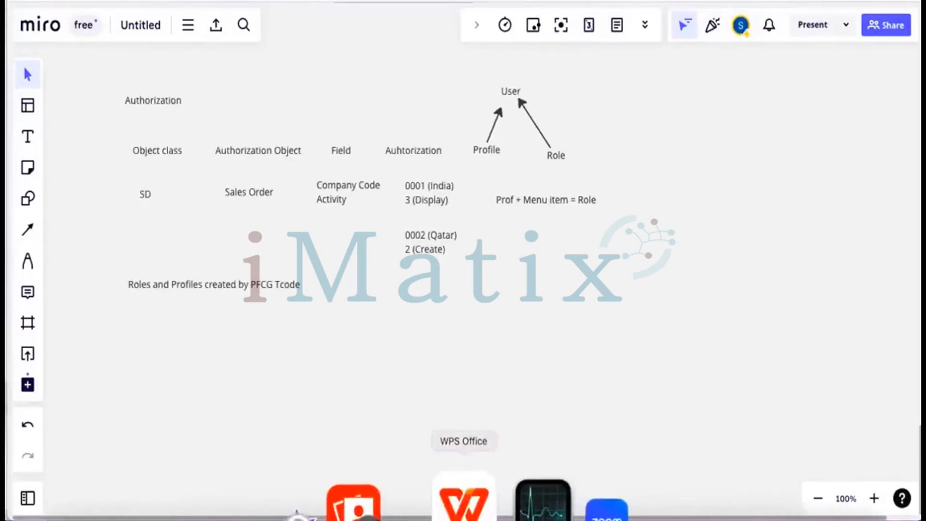
click(464, 504)
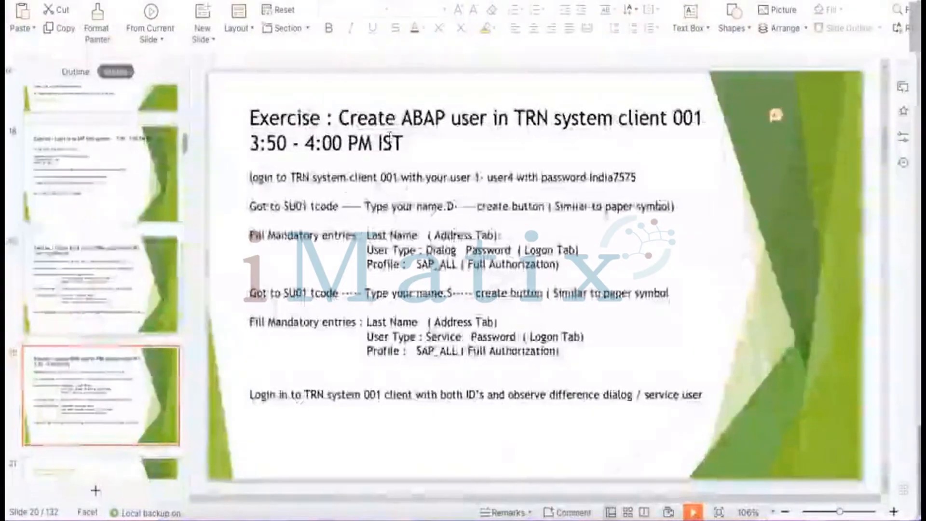
click(444, 117)
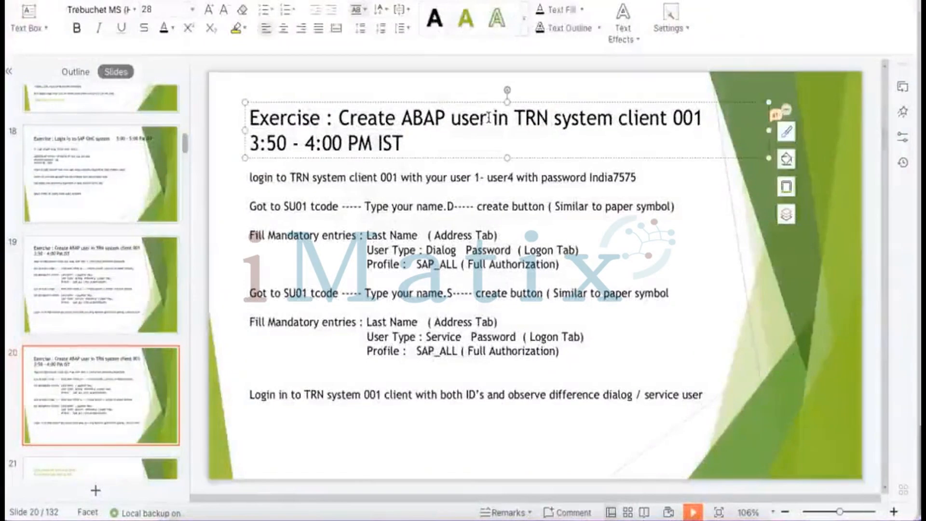
double_click(465, 118)
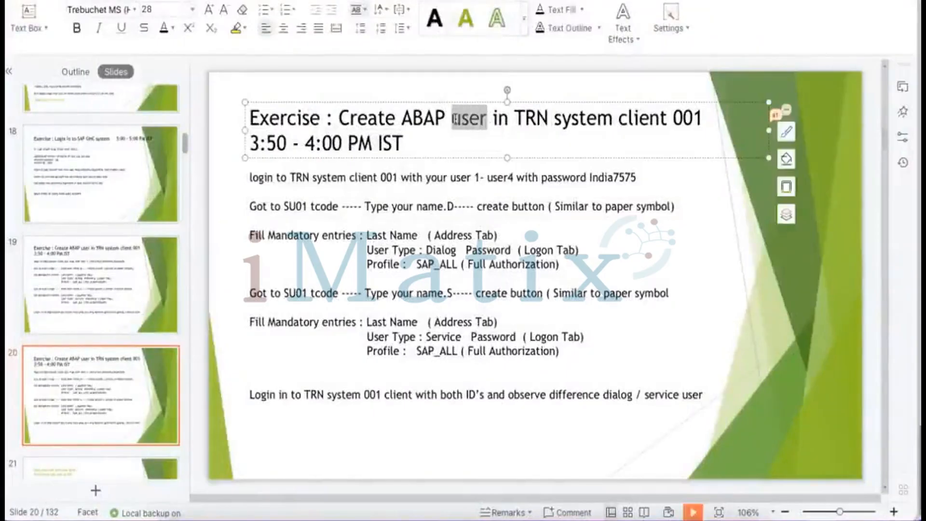
text(role)
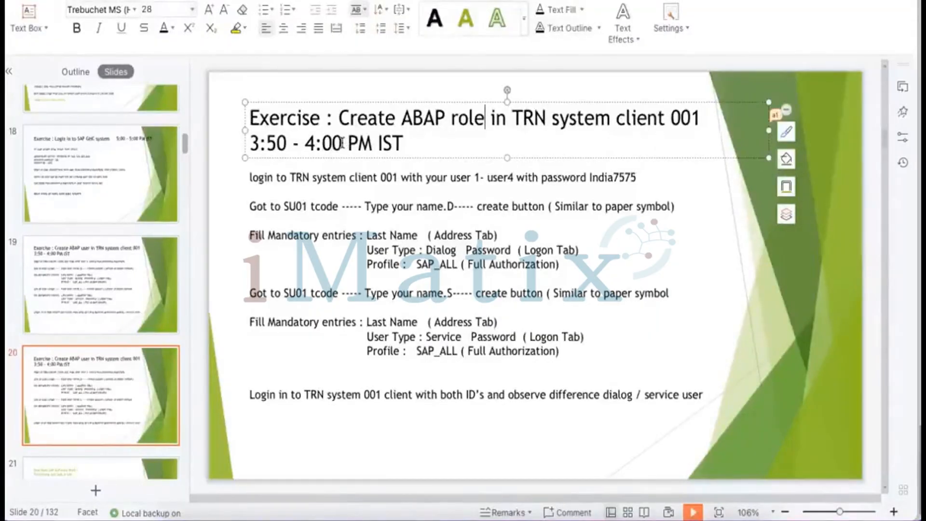
drag(341, 143, 252, 138)
key(BackSpace)
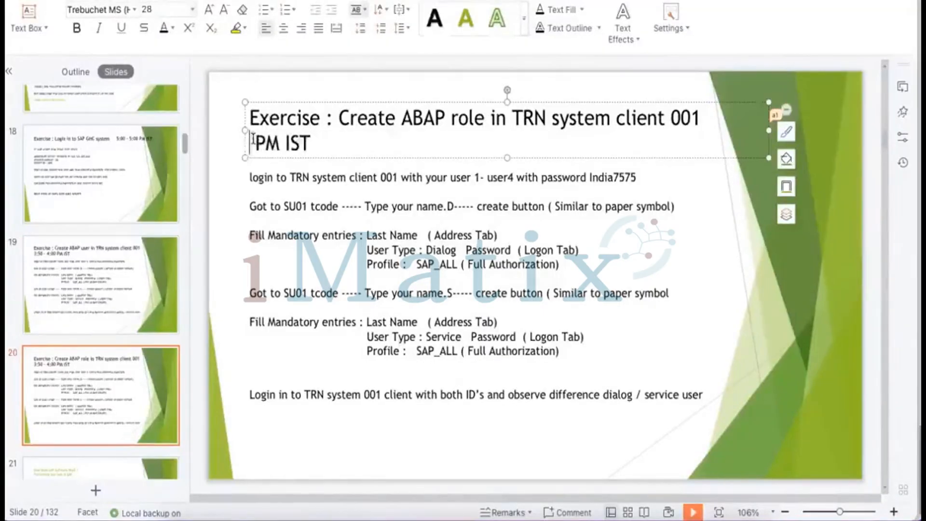
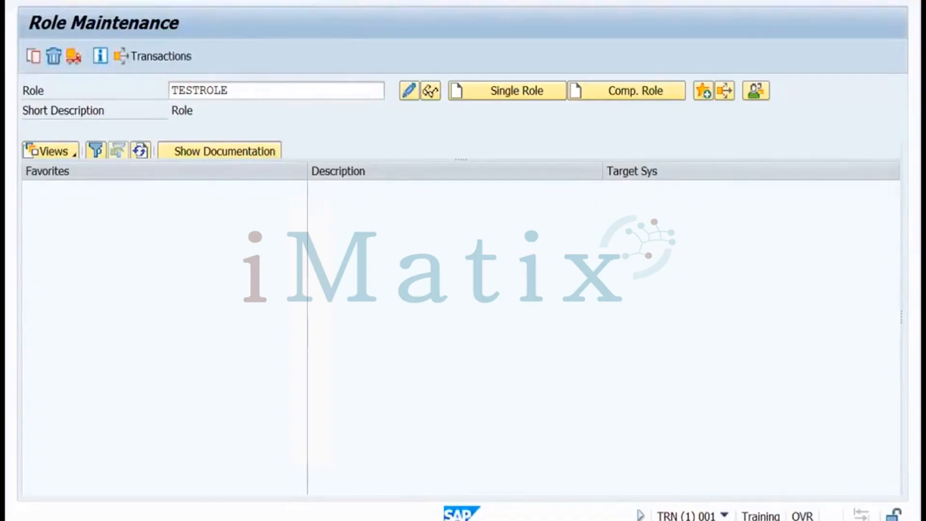
In SUIM, open Roles by Complex Selection Criteria's By Role Name search
key(Return)
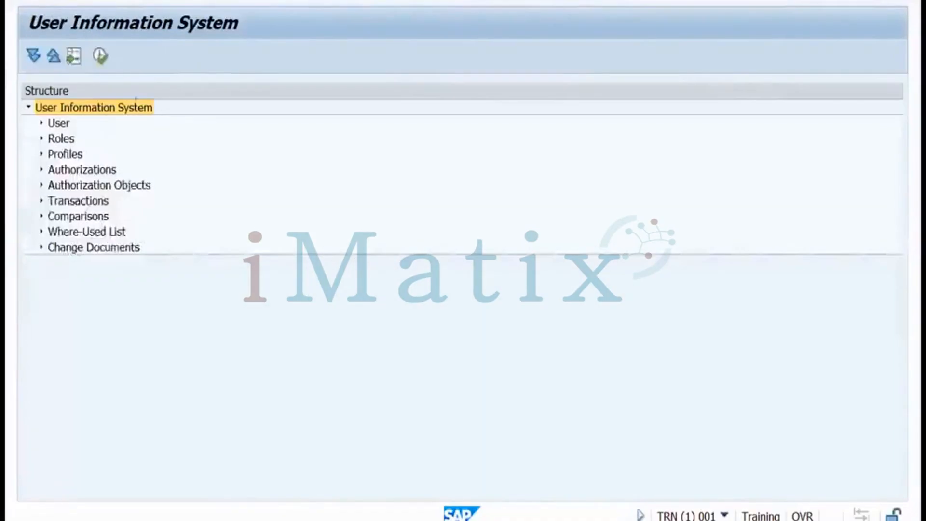
click(41, 140)
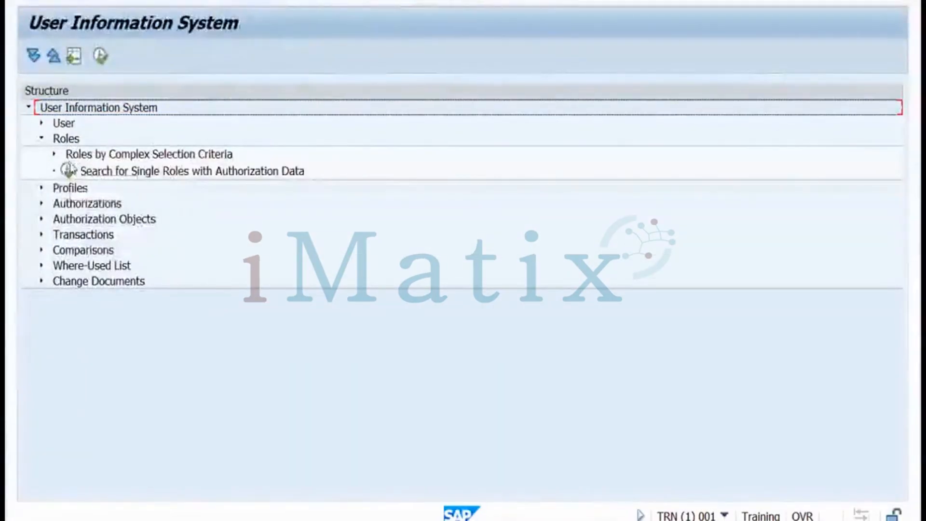
click(54, 154)
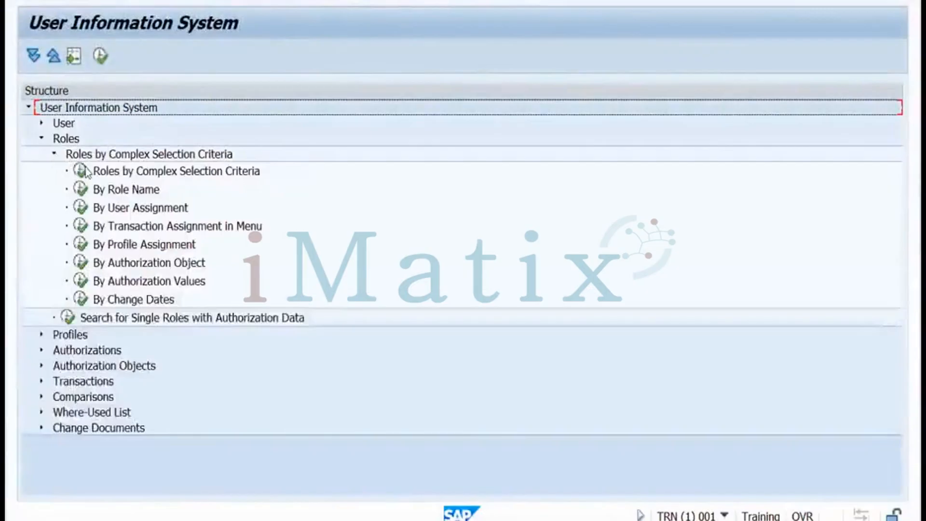
double_click(82, 192)
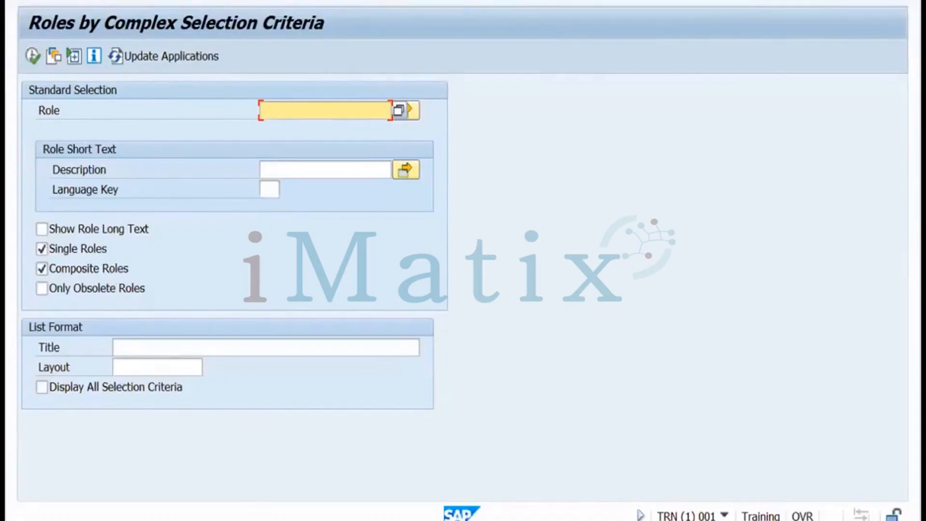
Look over the full complex role selection criteria, then open the role search By Change Dates
key(F3)
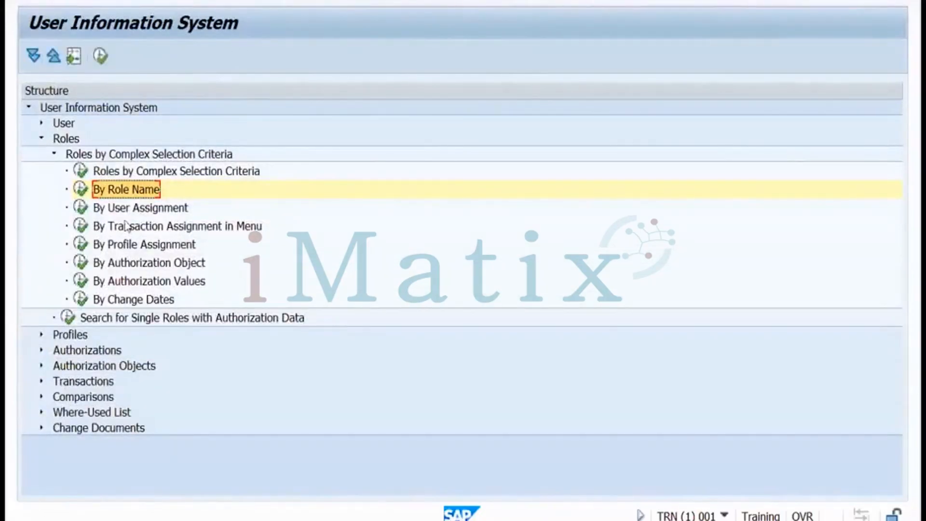
click(81, 172)
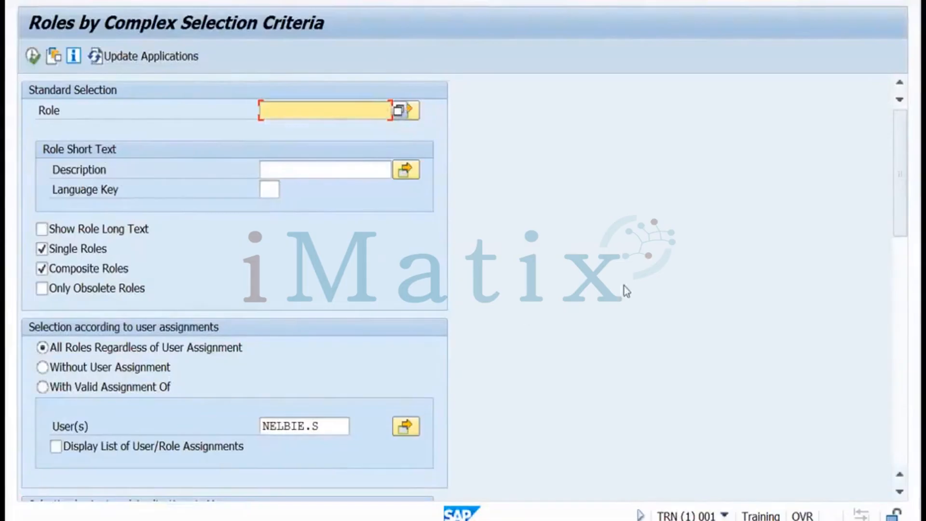
drag(901, 227, 864, 251)
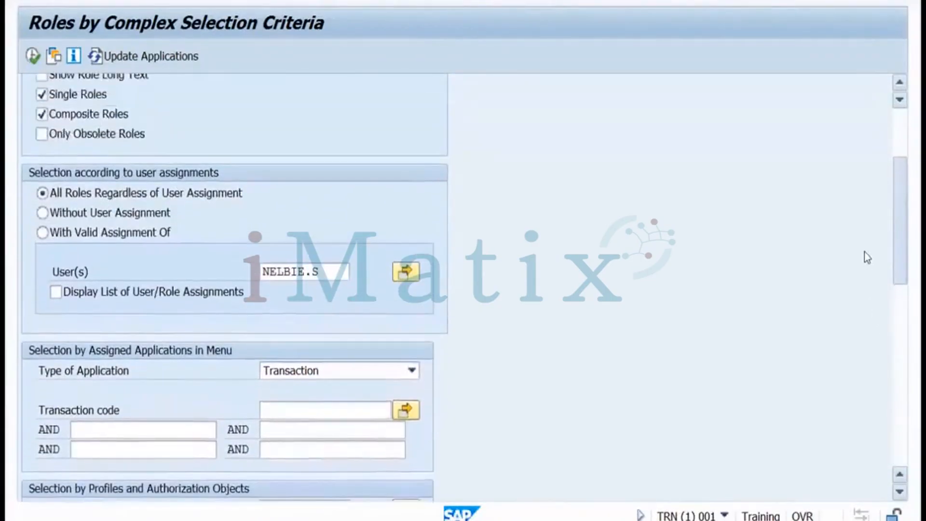
scroll(864, 251, up, 5)
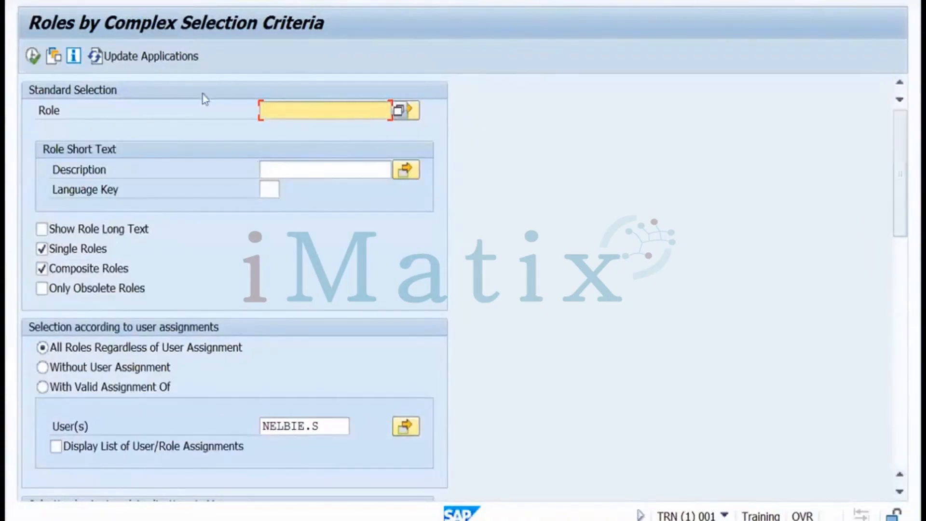
key(F3)
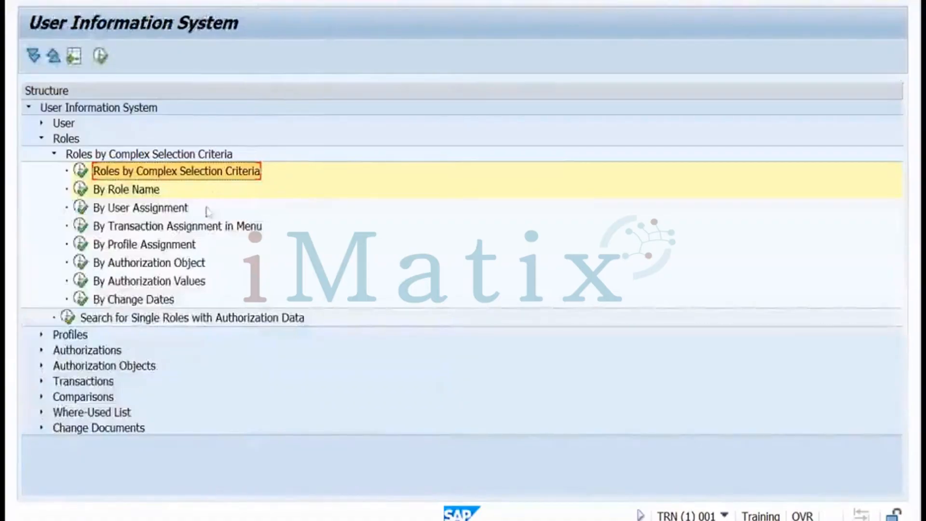
double_click(83, 300)
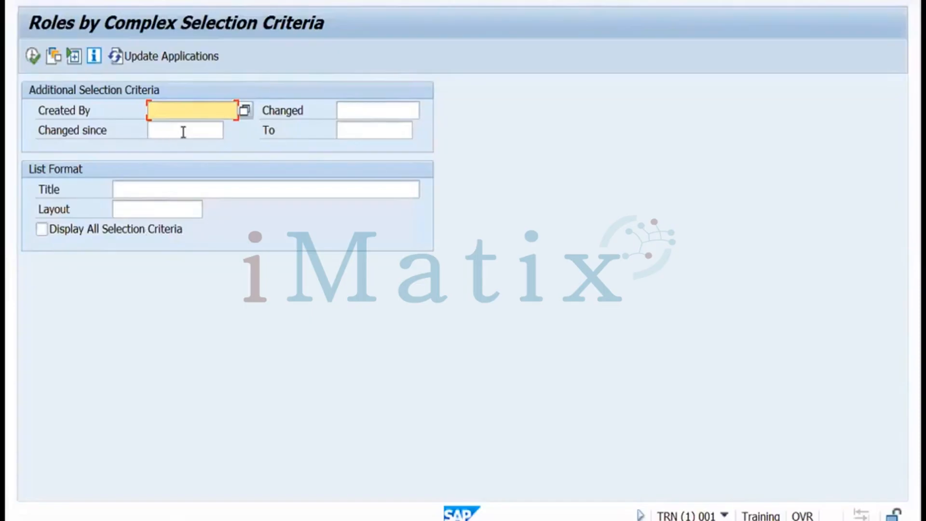
click(30, 60)
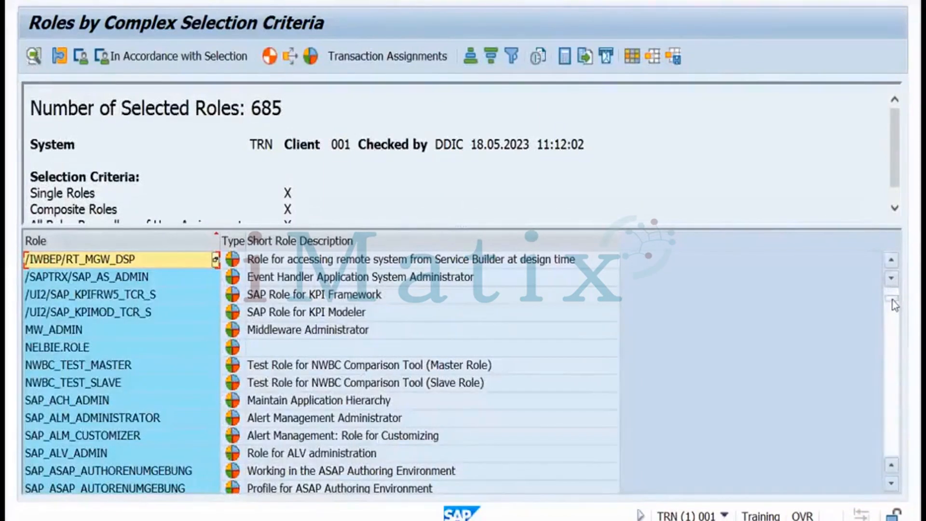
click(892, 300)
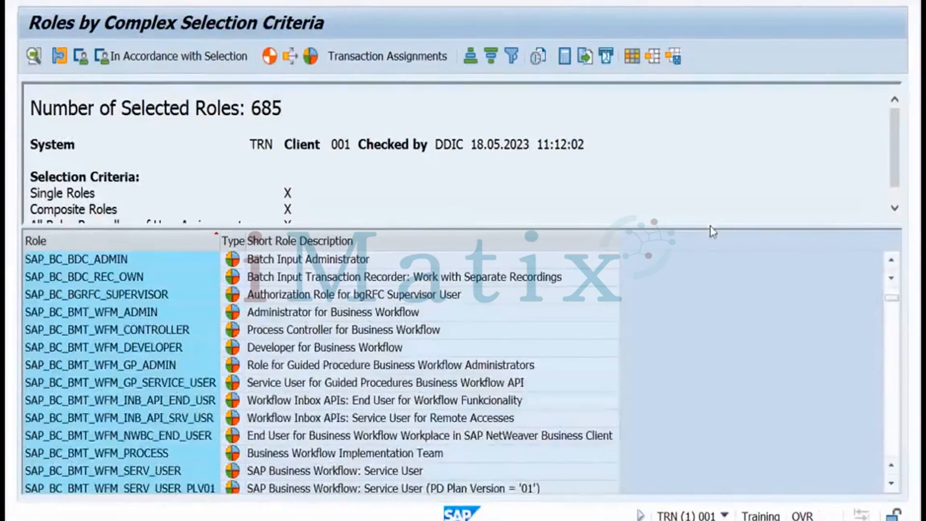
drag(710, 229, 324, 94)
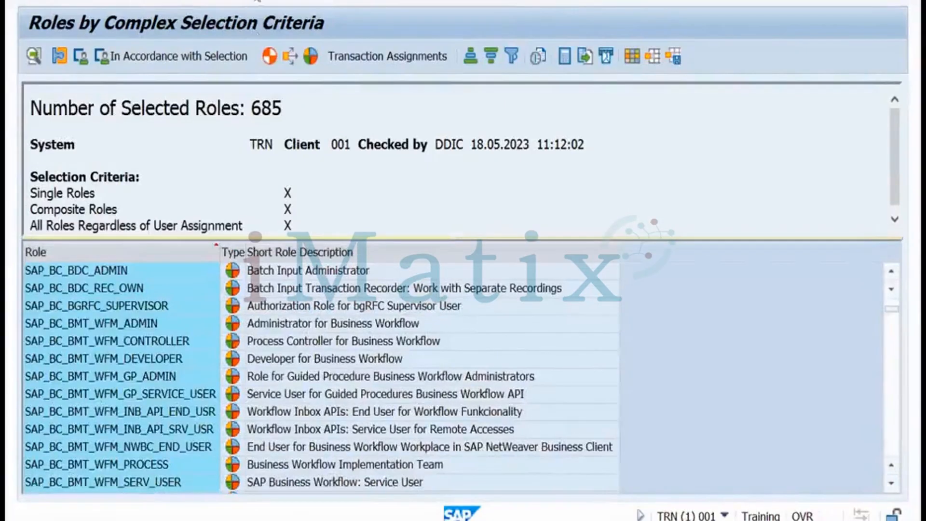
key(F3)
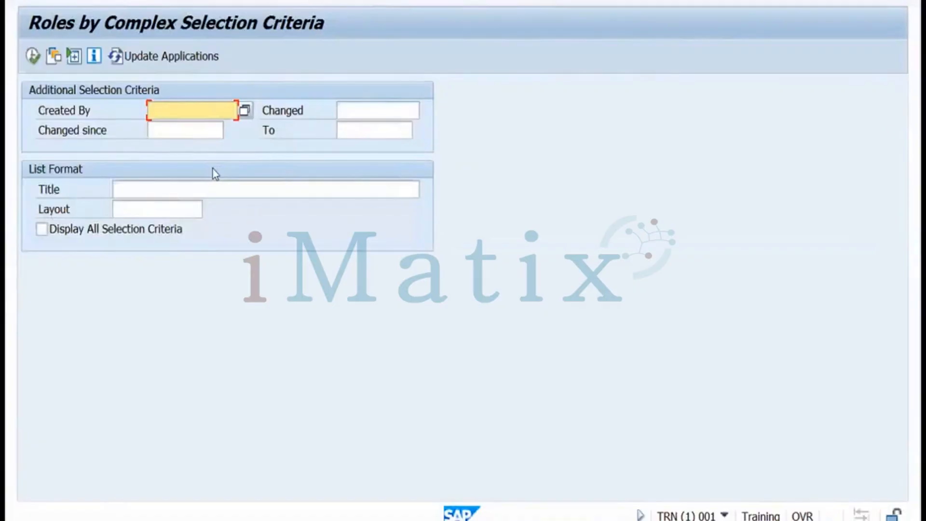
List roles changed since 17.05.2023 (NELBIE.ROLE, TEST, TESTROLE), then return to the criteria
click(169, 132)
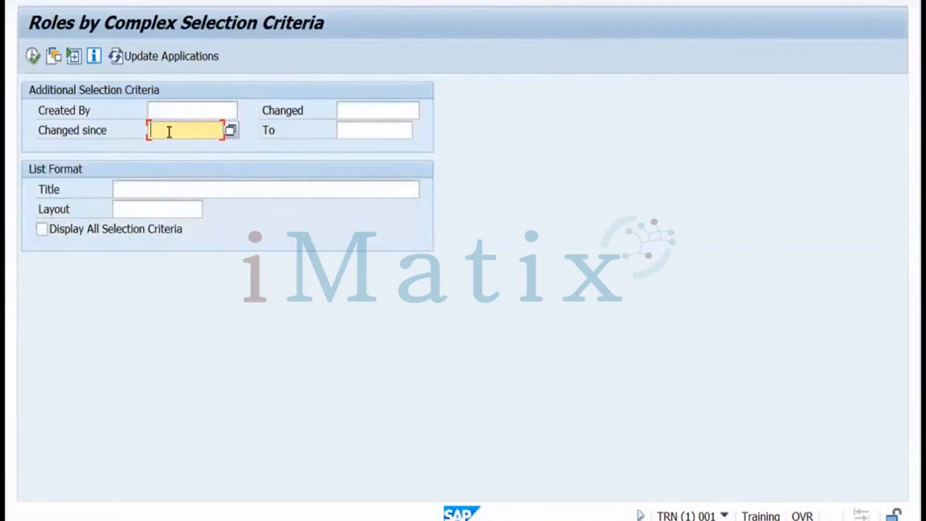
click(231, 131)
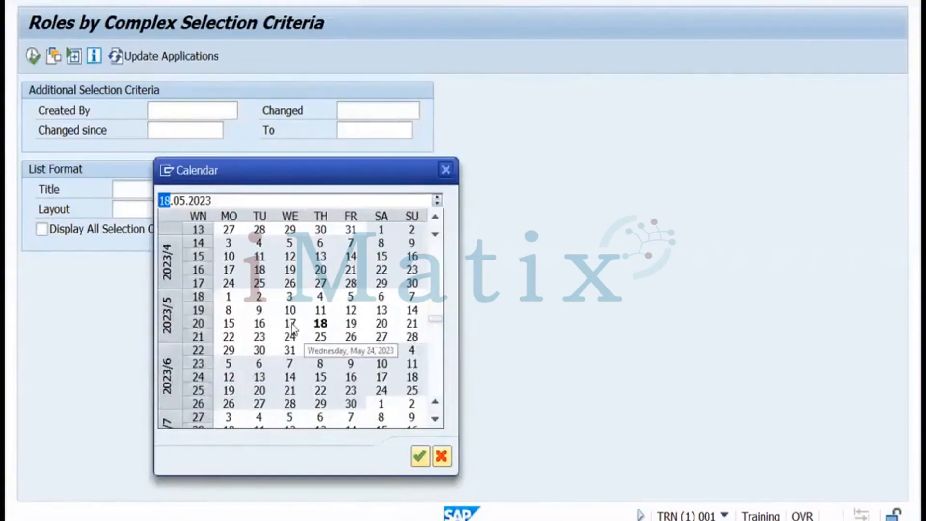
double_click(290, 323)
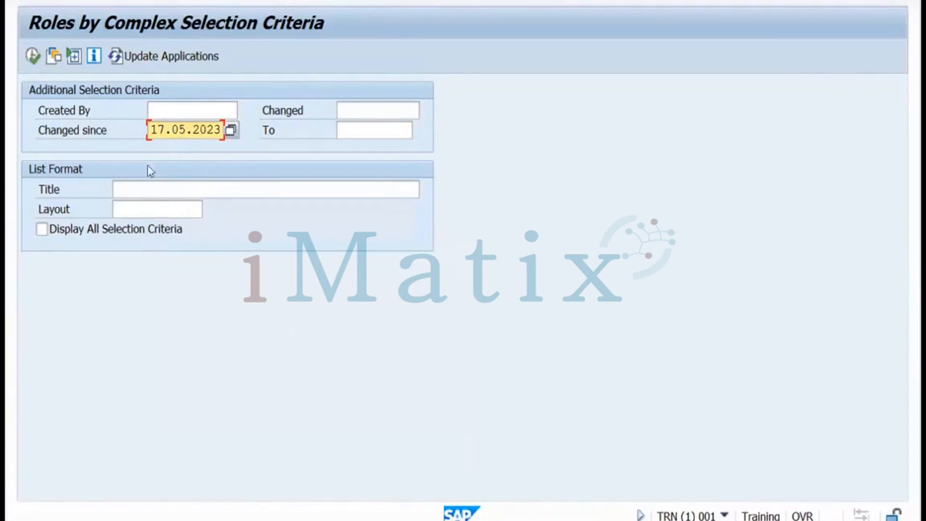
click(31, 56)
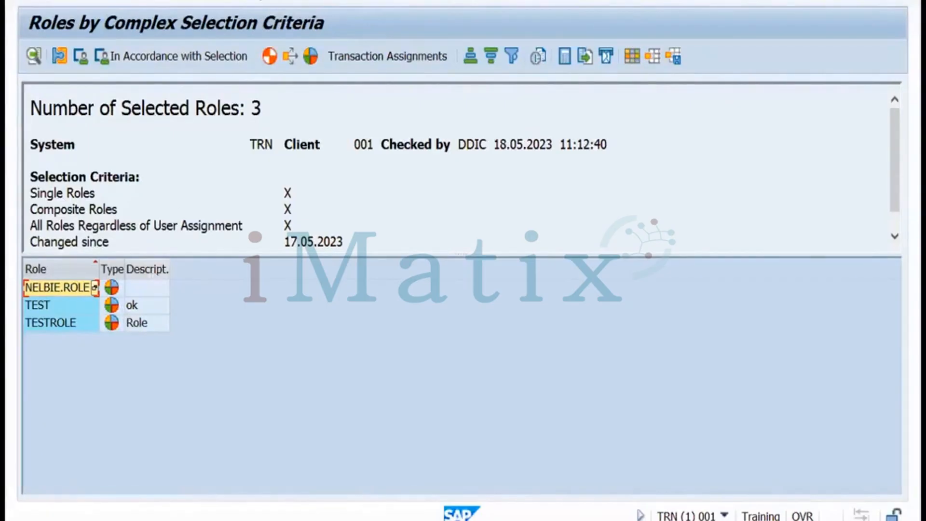
key(F3)
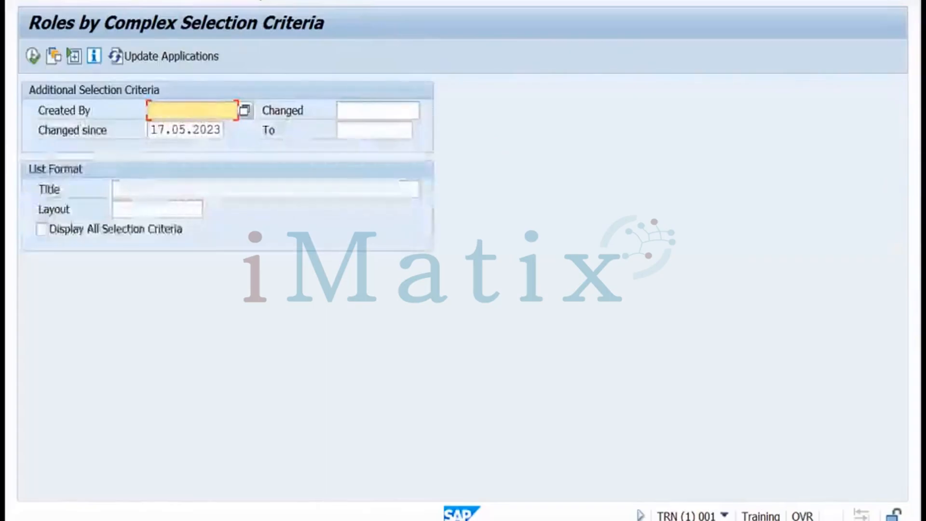
Return to SAP Easy Access, start PFCG and change the role name to TESTROLE1
key(F3)
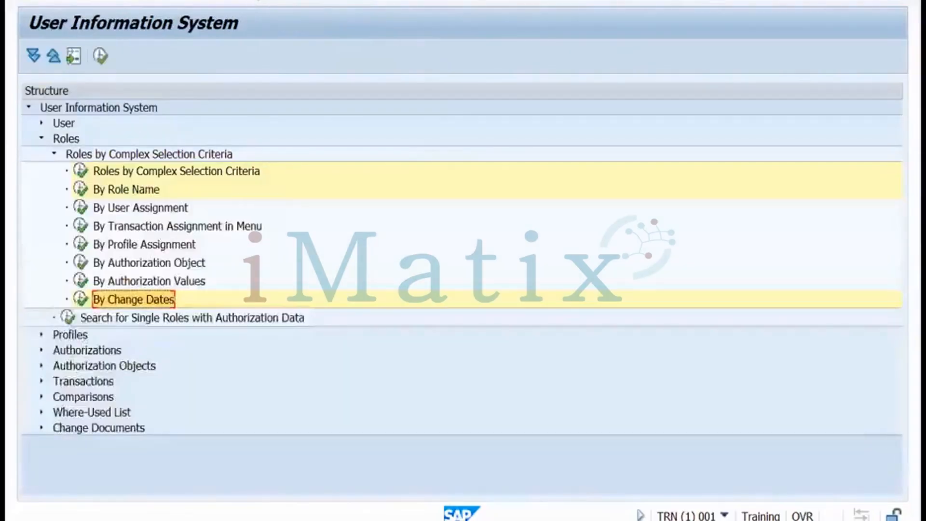
key(F3)
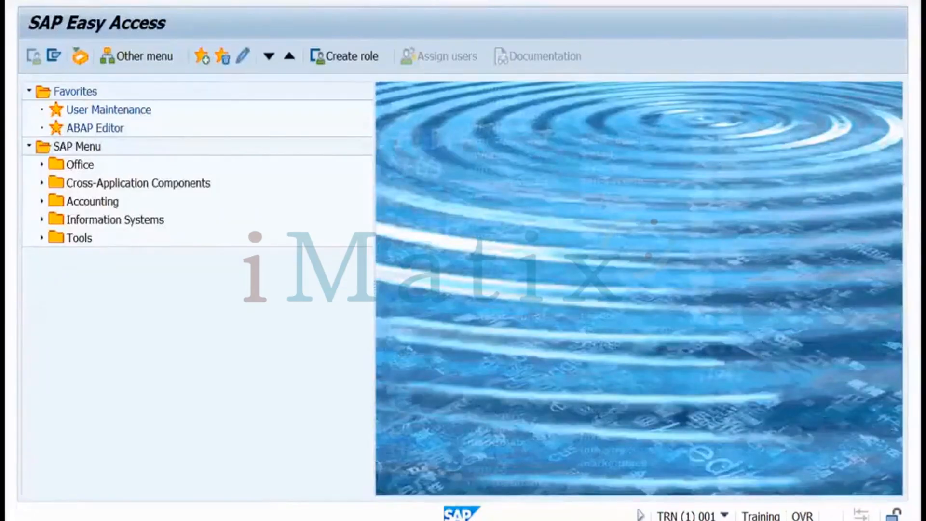
key(Return)
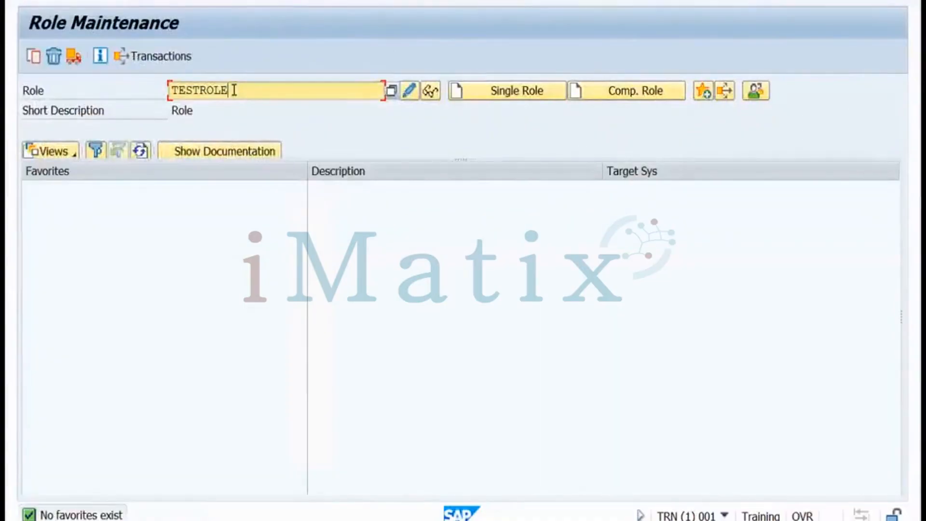
text(1)
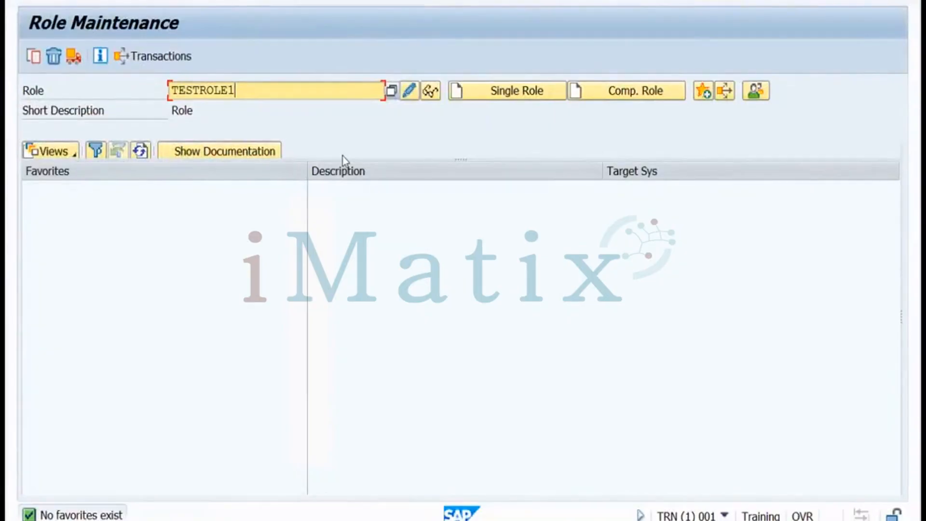
Create and save composite role TESTROLE1 described 'ok', add member role testrole, and check its menu
click(610, 97)
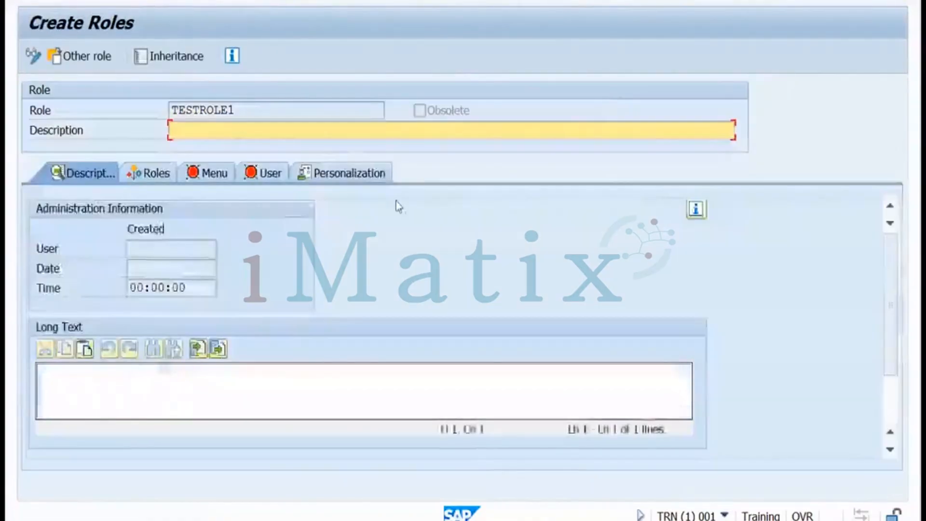
click(154, 178)
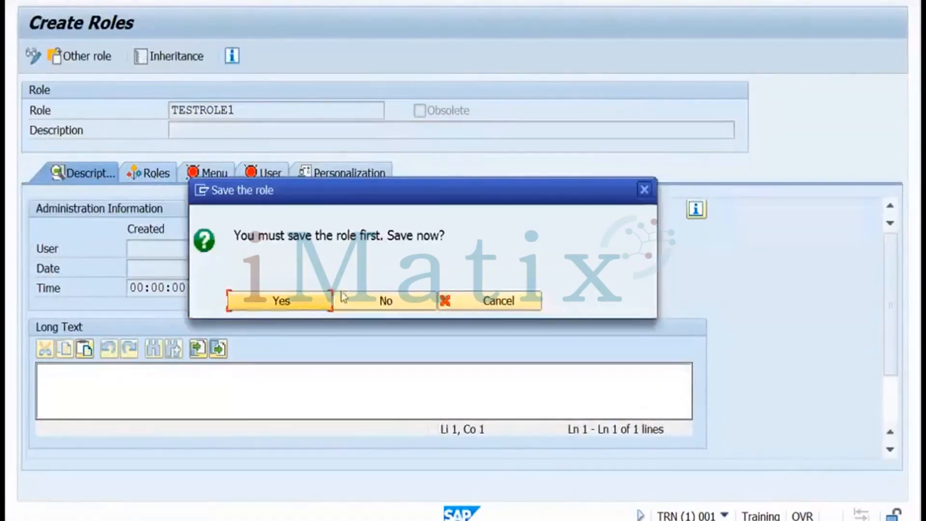
click(305, 299)
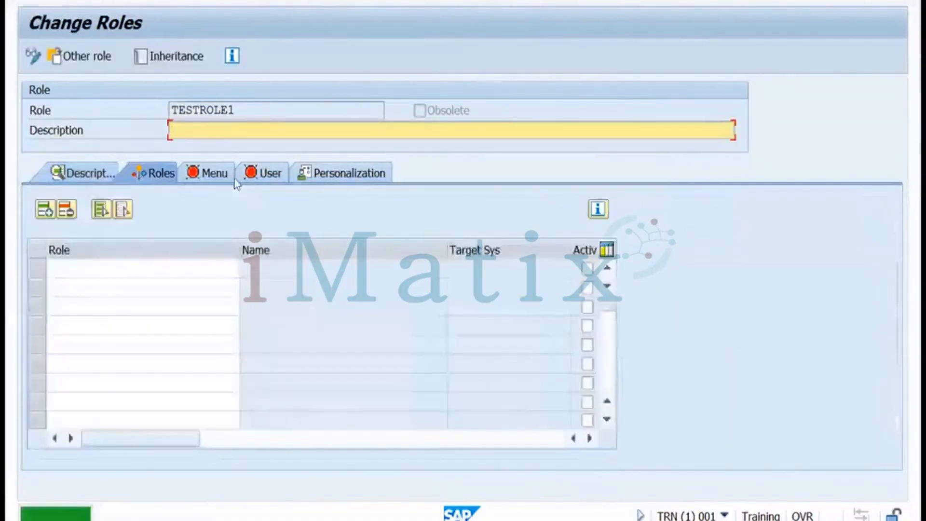
text(ok)
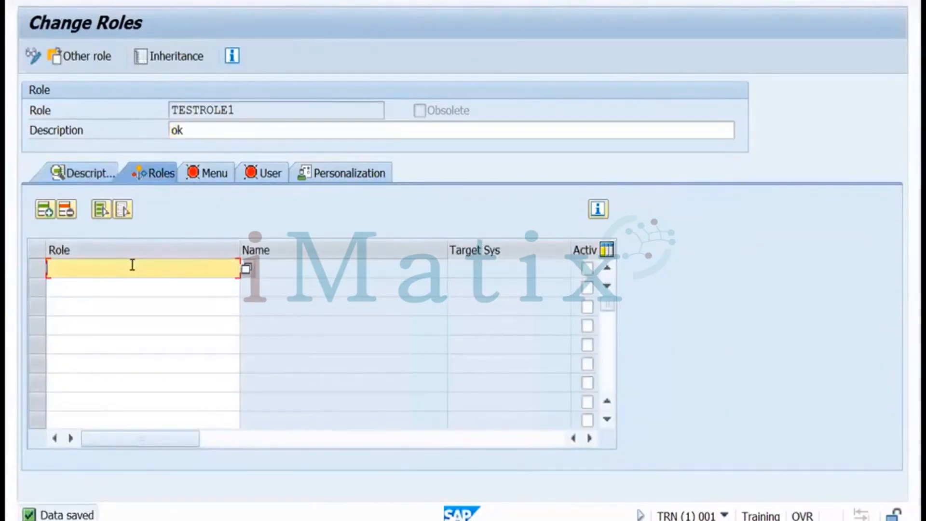
text(testrole)
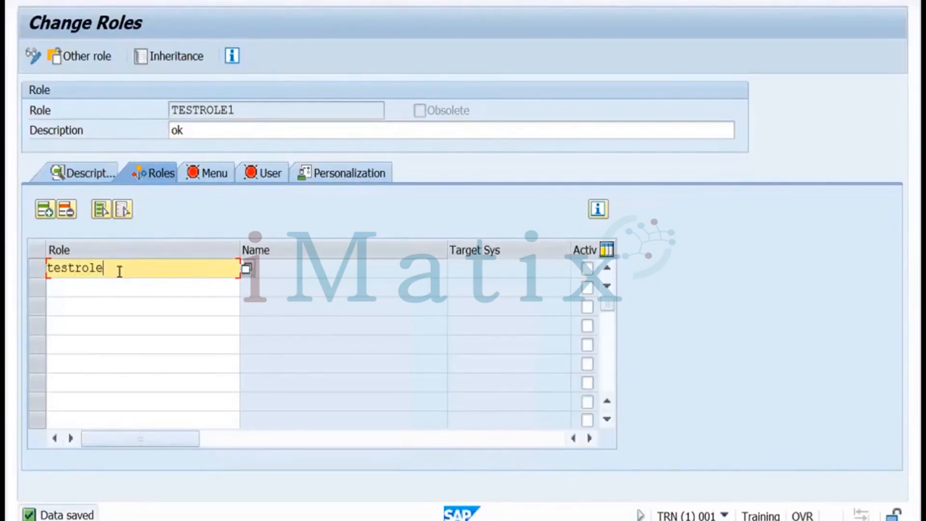
click(210, 179)
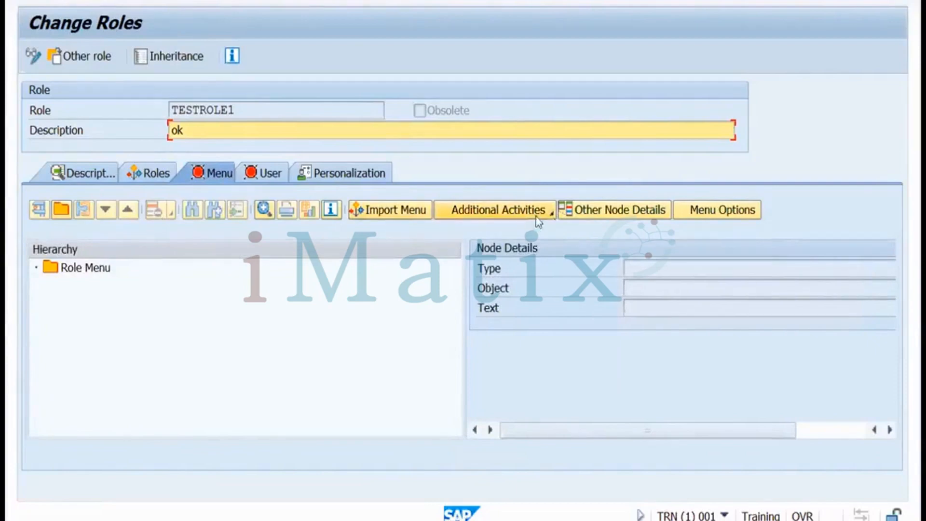
click(551, 216)
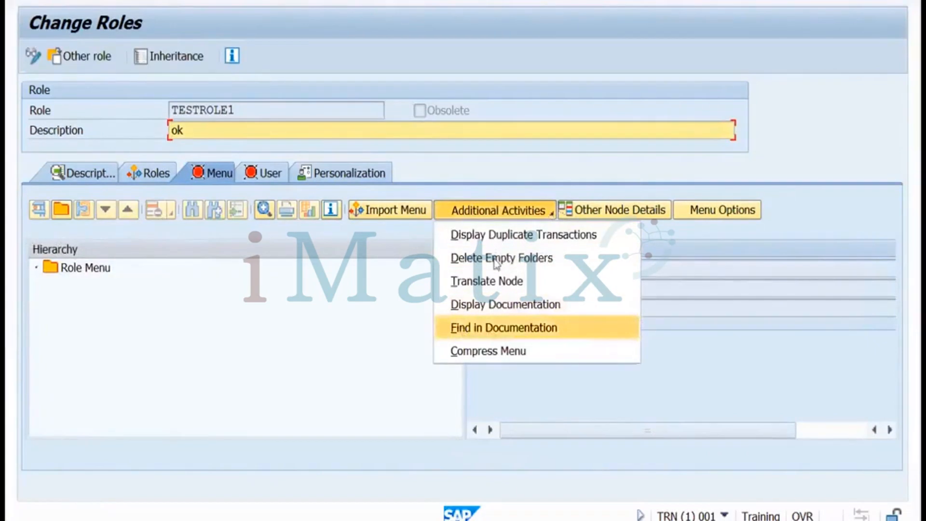
click(391, 332)
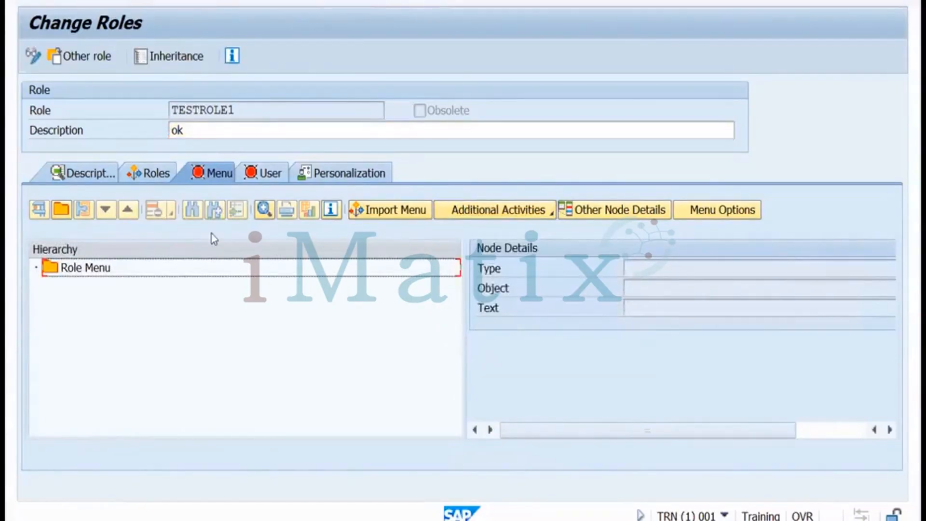
Check TESTROLE1's inheritance hierarchy, then exit without saving back to SAP Easy Access
click(167, 64)
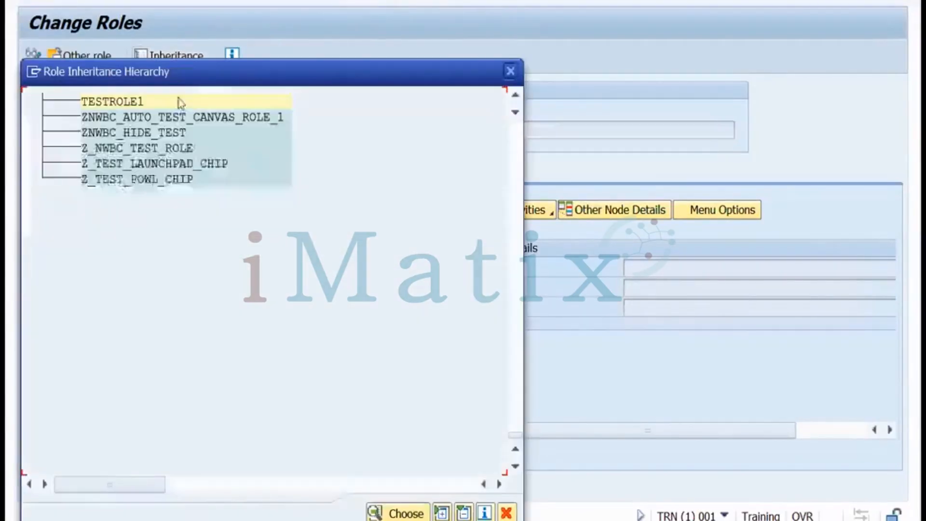
click(511, 72)
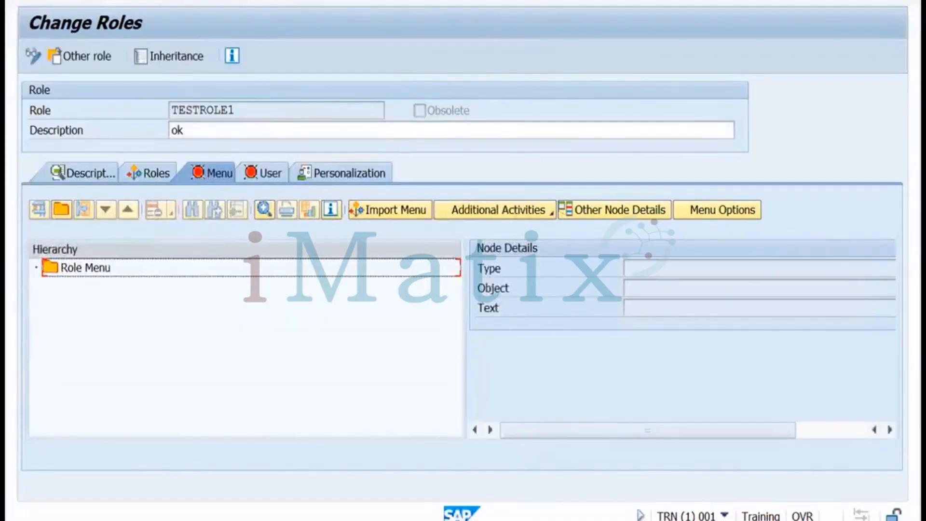
click(254, 3)
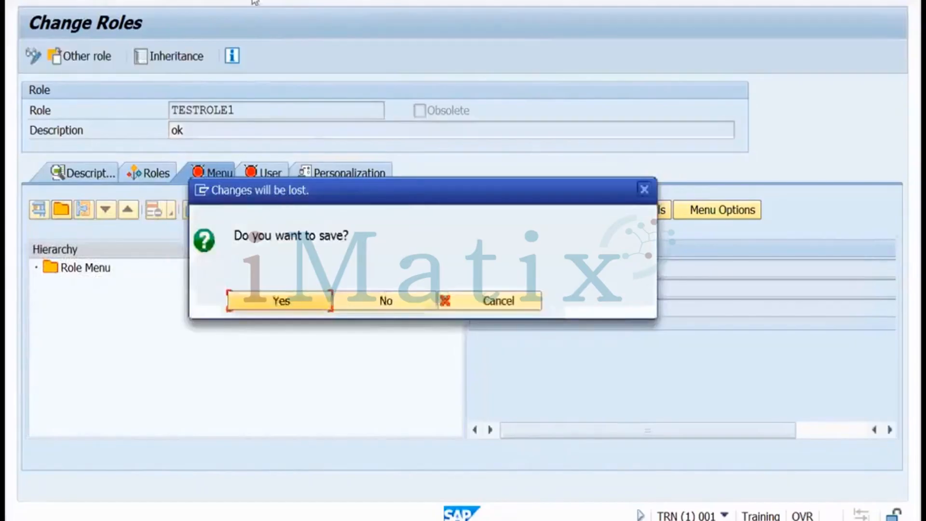
click(382, 301)
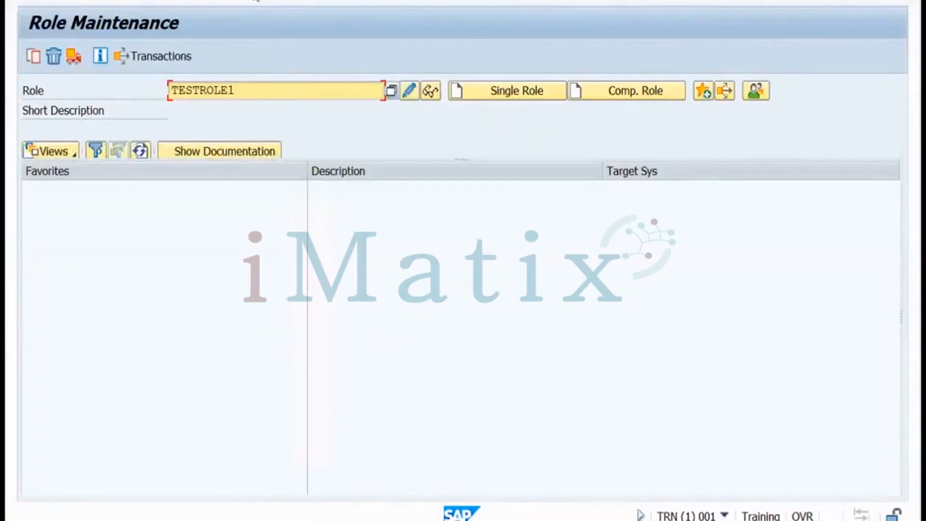
click(256, 0)
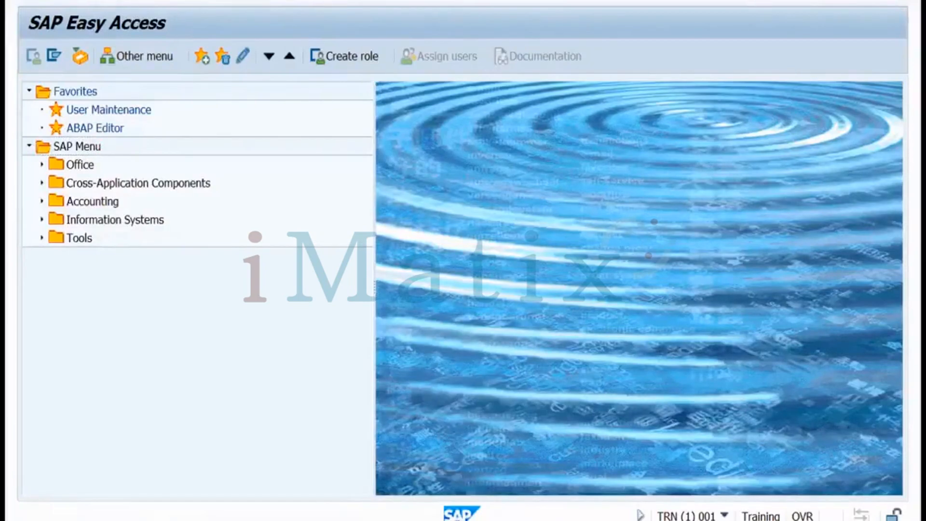
Run SUIM's Change Documents For Roles report for TESTROLE and acknowledge the address warning
key(Return)
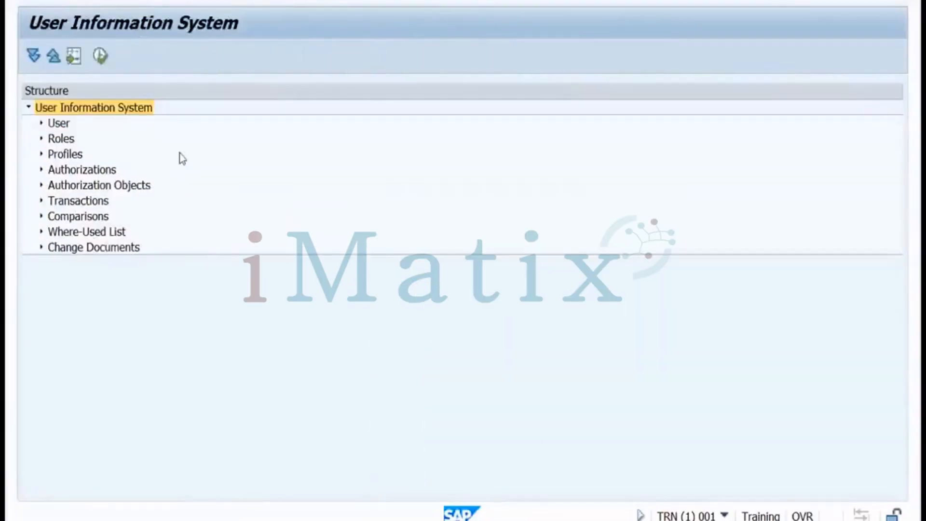
click(41, 247)
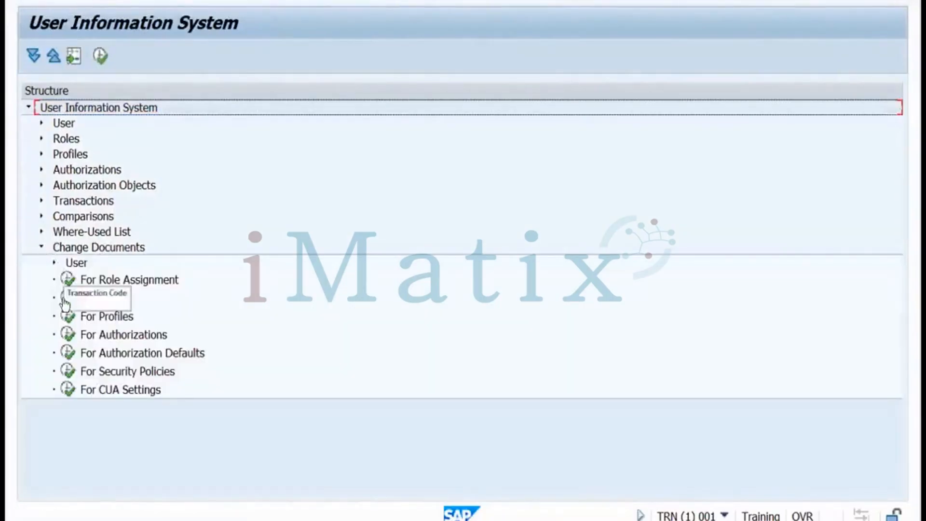
click(66, 299)
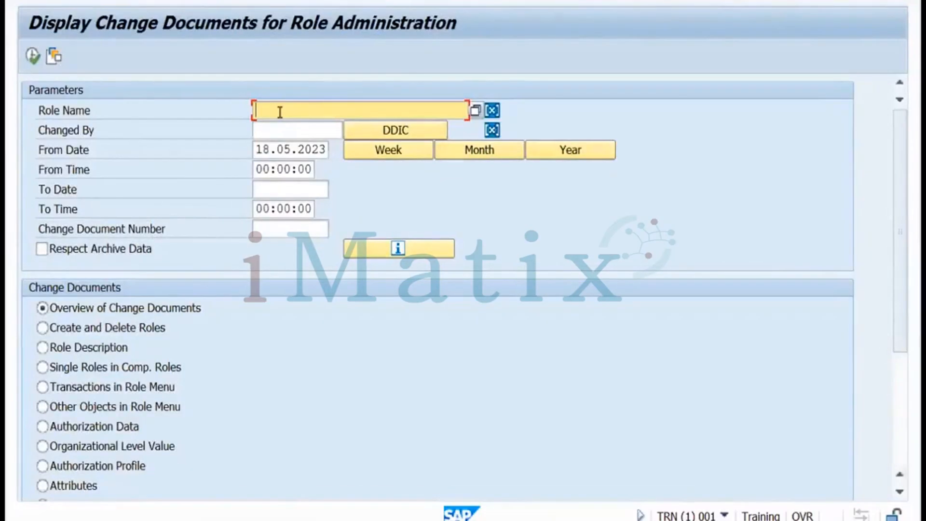
text(testrole)
click(38, 63)
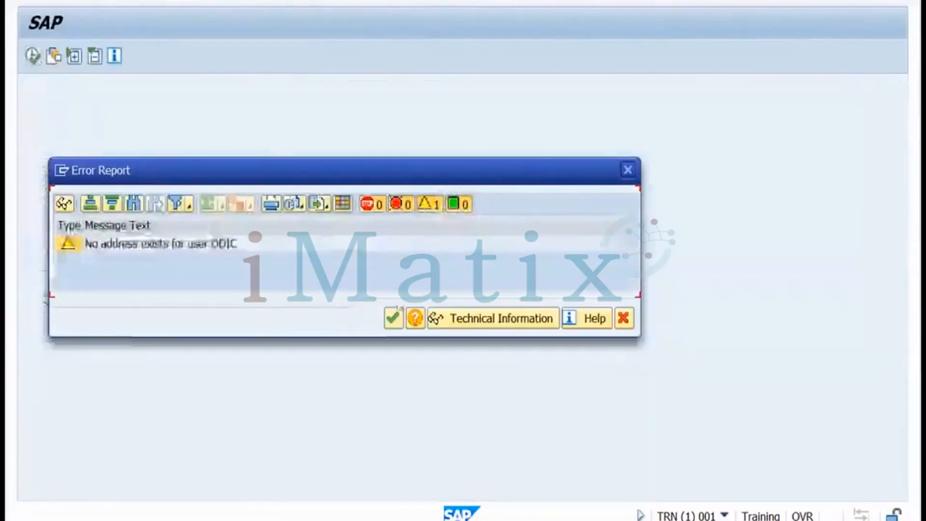
click(393, 319)
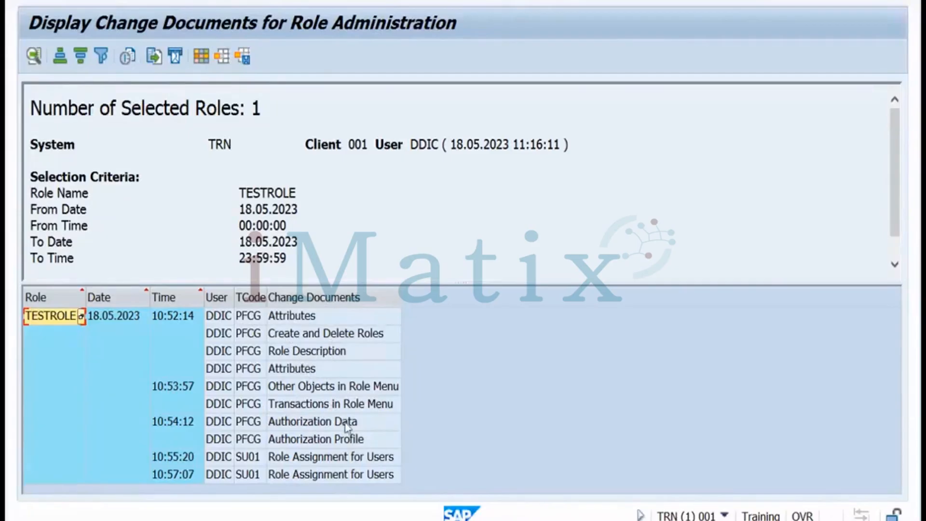
Inspect TESTROLE's Authorization Profile, 10:55:20 and 10:57:07 entries, then return to the criteria
click(367, 441)
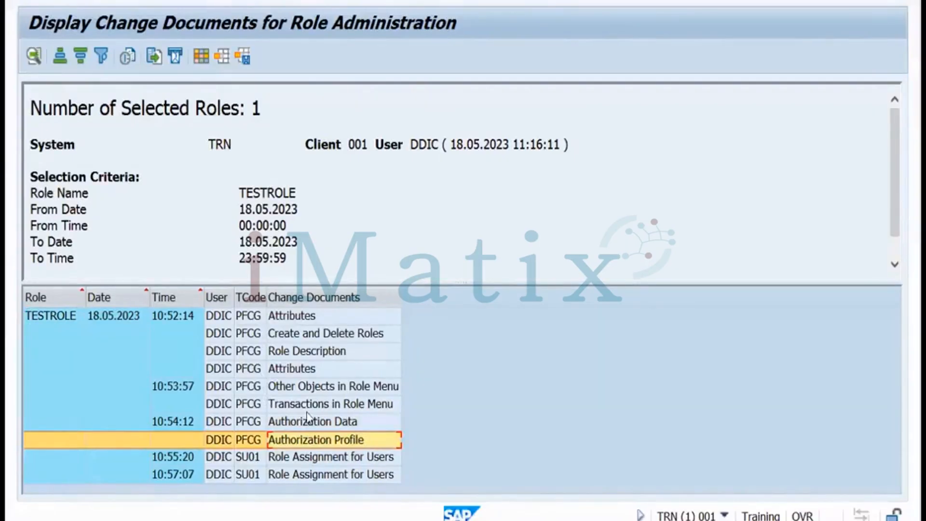
click(231, 459)
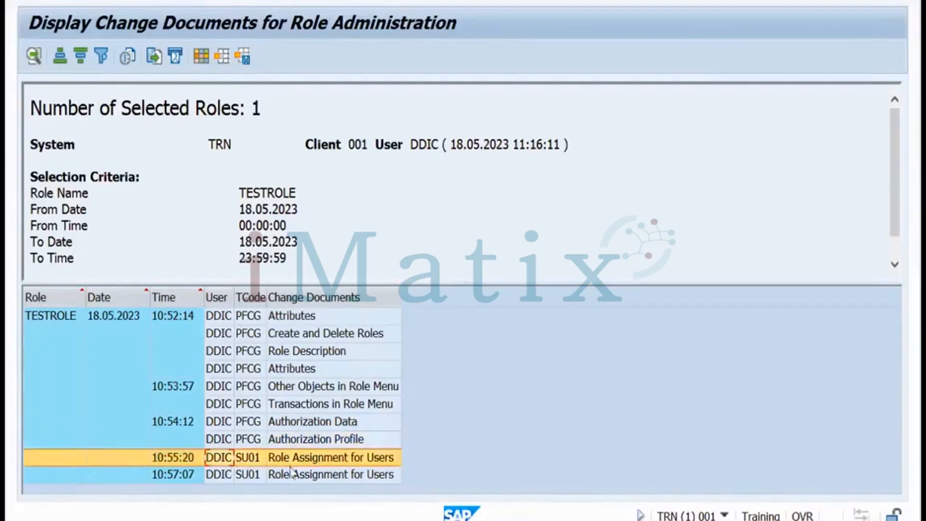
click(251, 473)
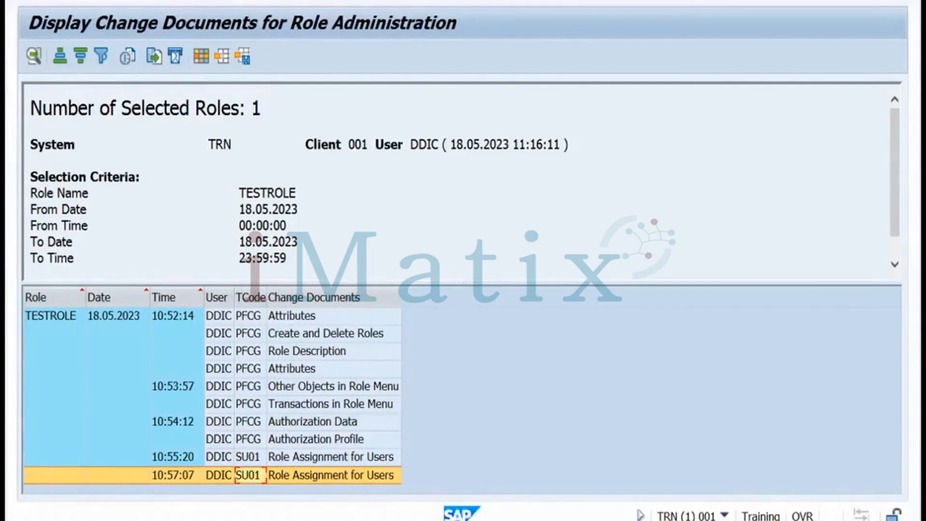
key(F3)
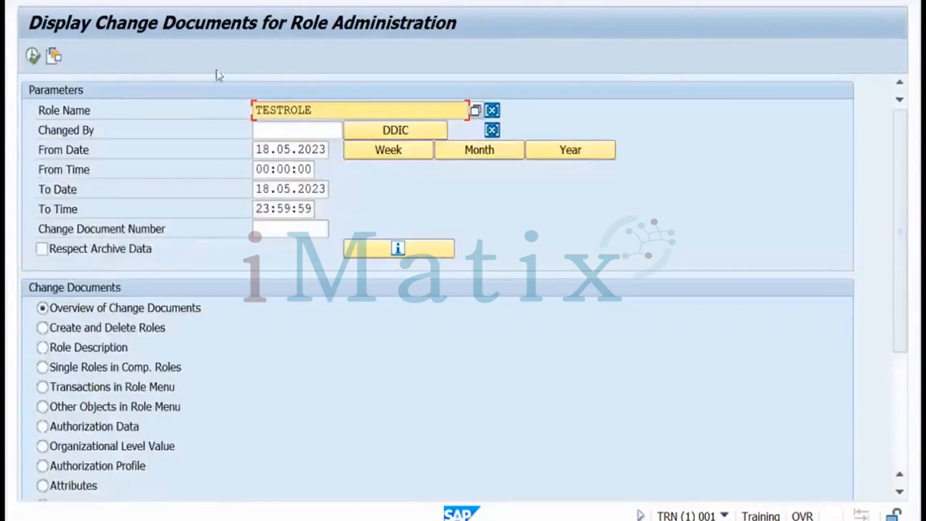
Run the Change Documents For Roles report for role nelbie.role
key(F3)
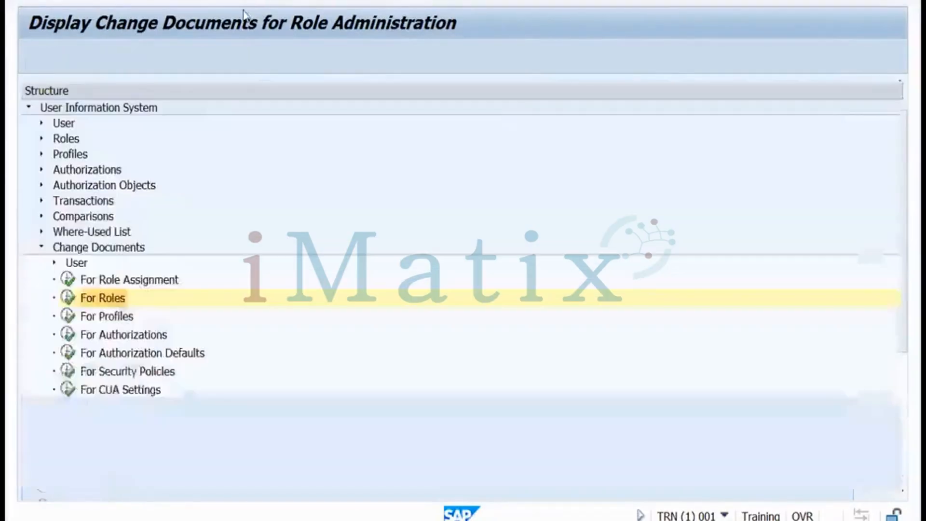
click(92, 249)
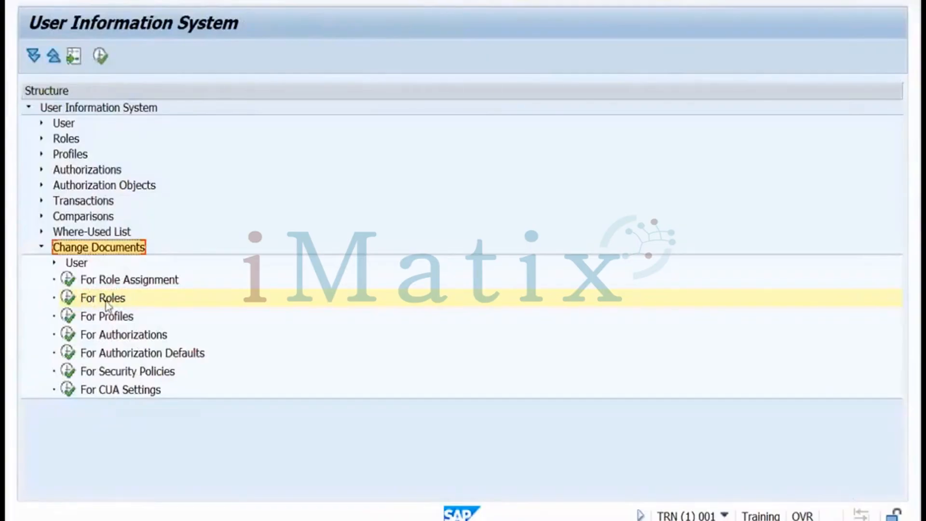
click(68, 298)
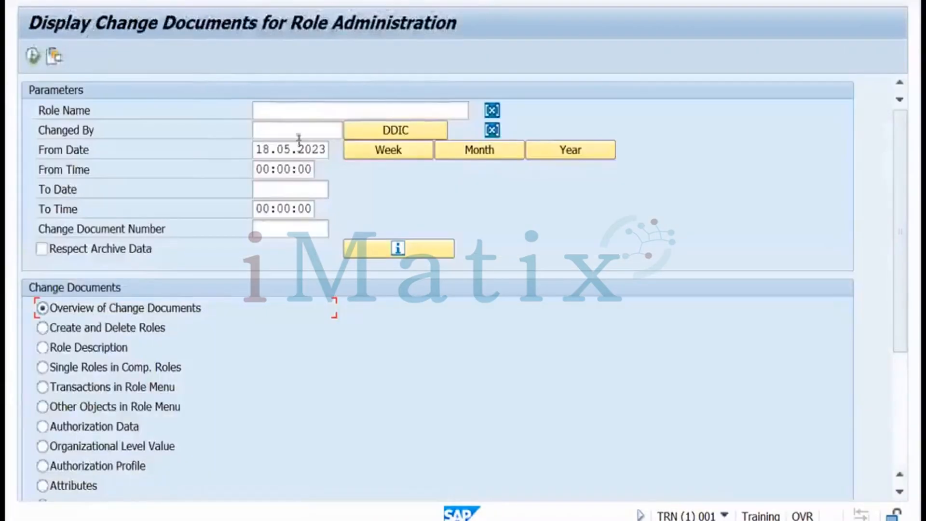
click(293, 112)
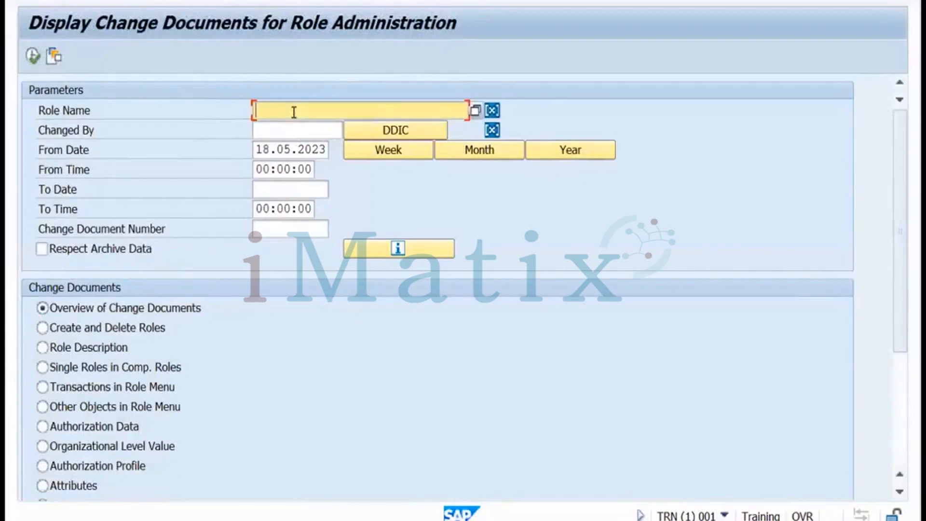
text(nel)
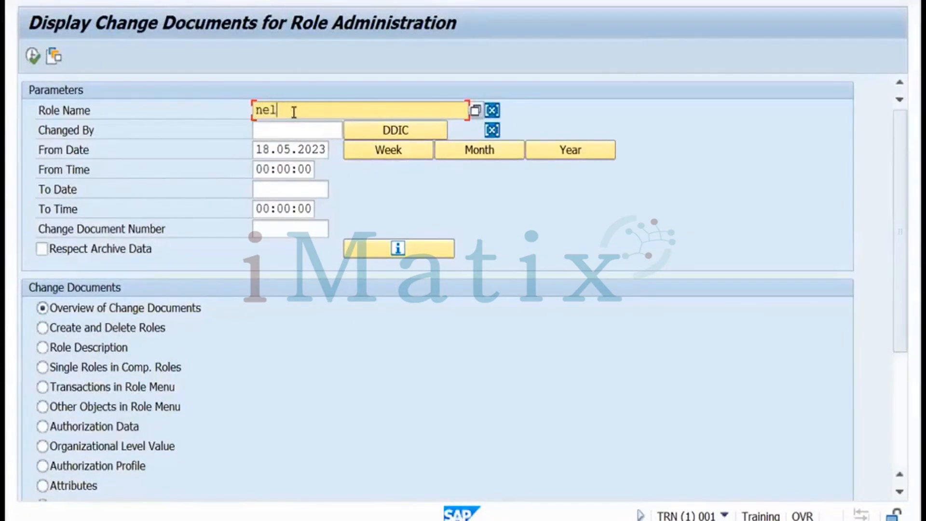
text(bie.role)
click(33, 56)
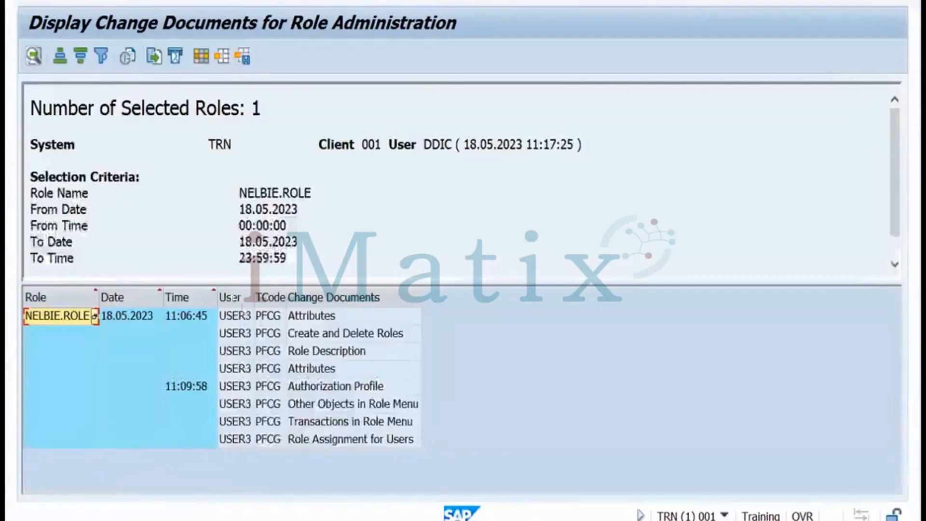
Inspect NELBIE.ROLE's seven change entries, Attributes through Role Assignment for Users, then show the exercise slide
click(241, 319)
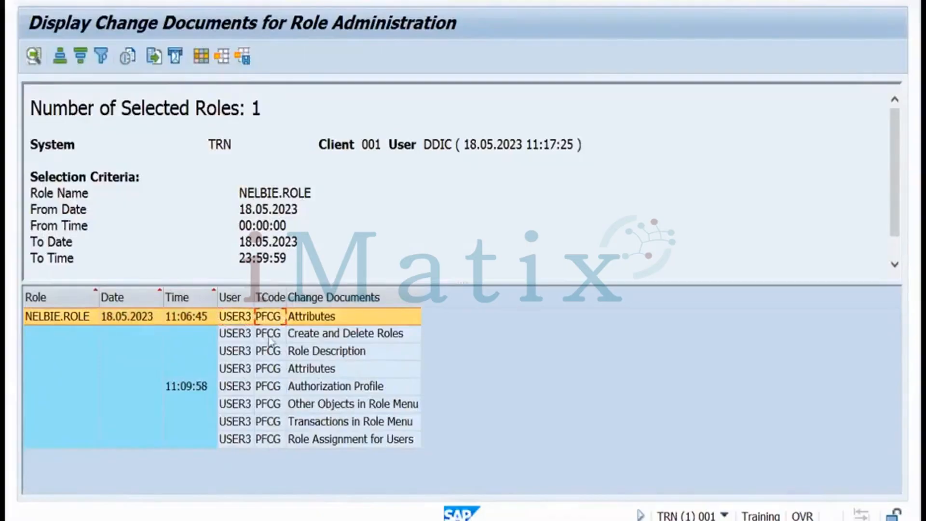
click(284, 337)
click(273, 353)
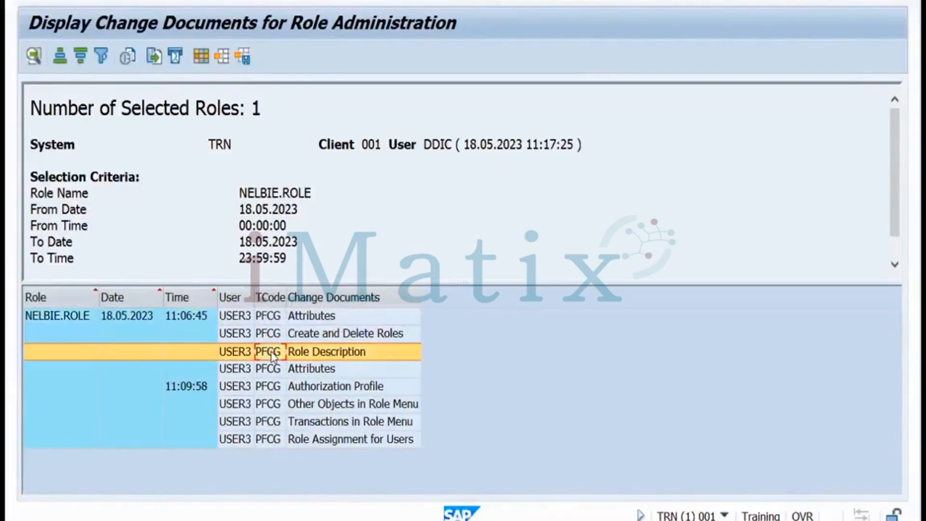
click(270, 372)
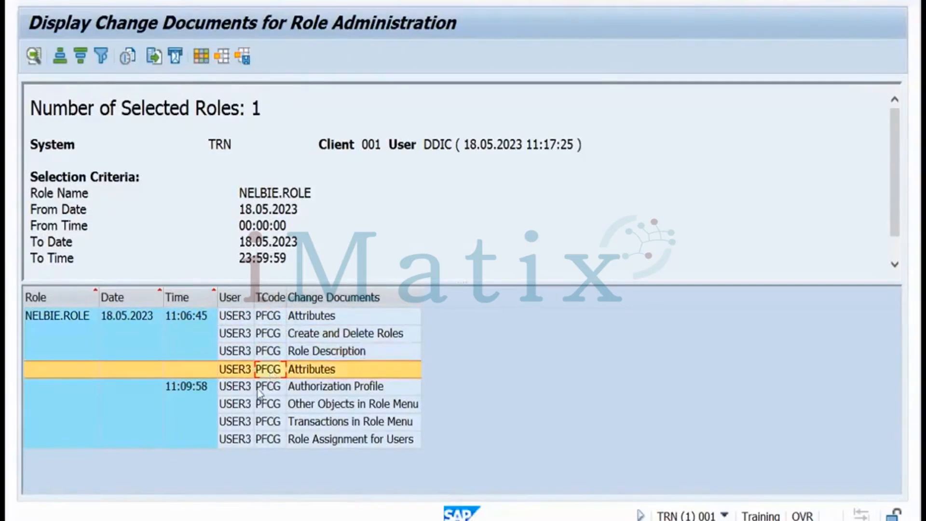
click(276, 390)
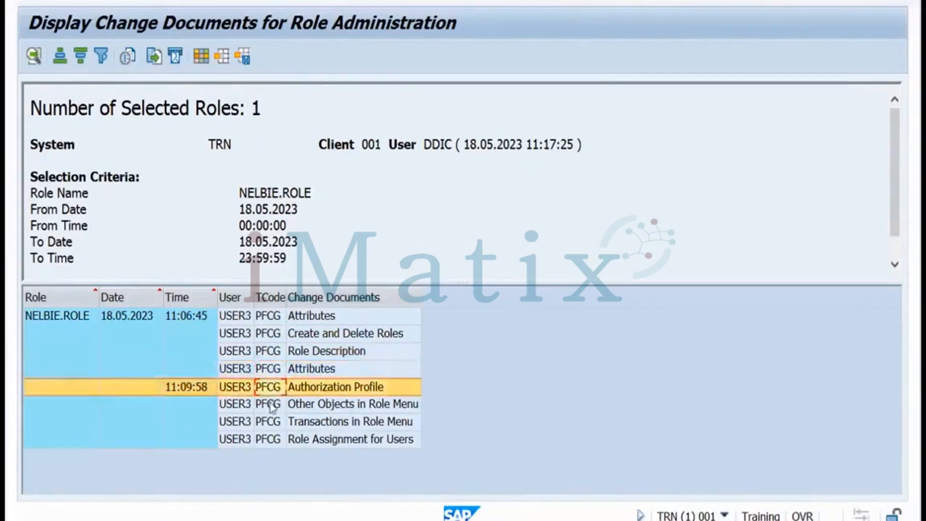
click(271, 405)
click(269, 441)
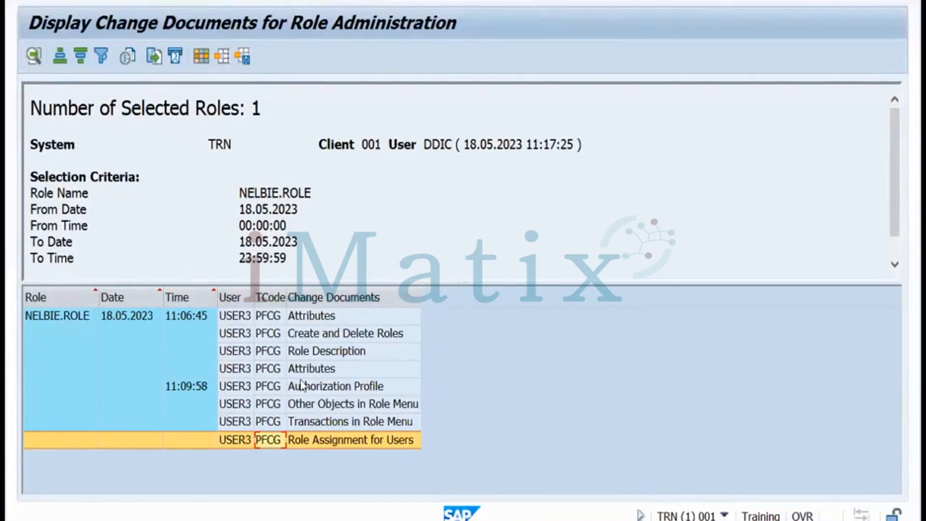
key(alt+Tab)
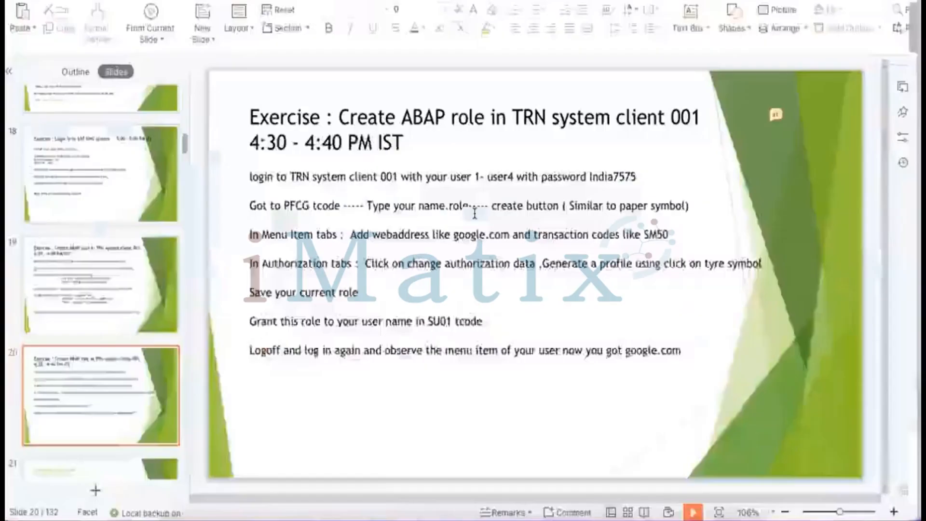